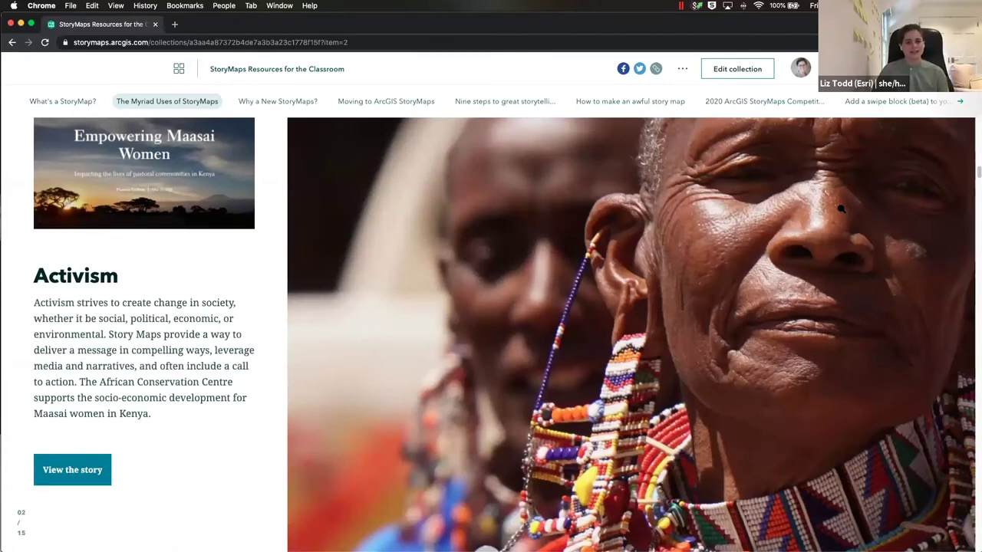
# - Review the Activism and Briefings and presentations examples, including the embedded "What's a StoryMap?" story
pyautogui.scroll(-1, 841, 209)
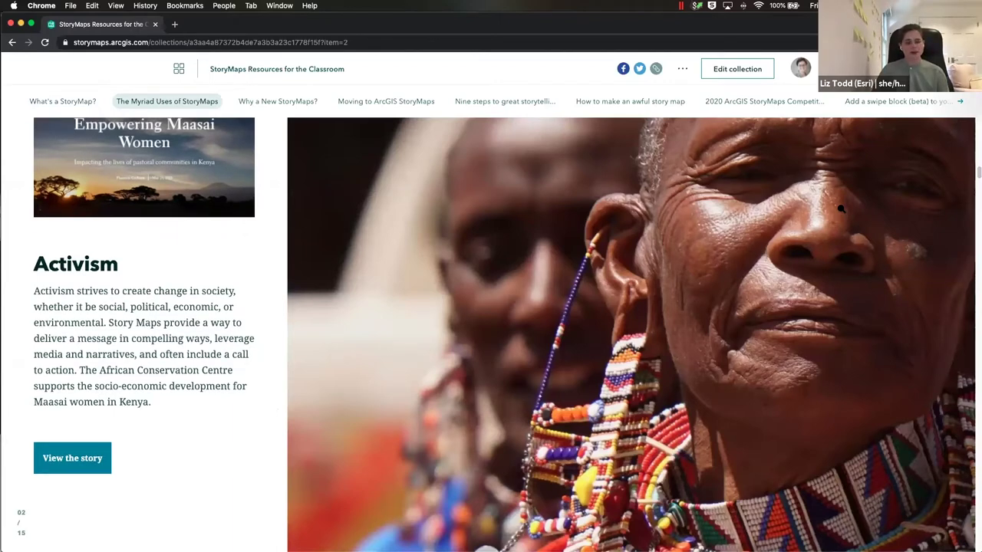
pyautogui.scroll(-3, 840, 209)
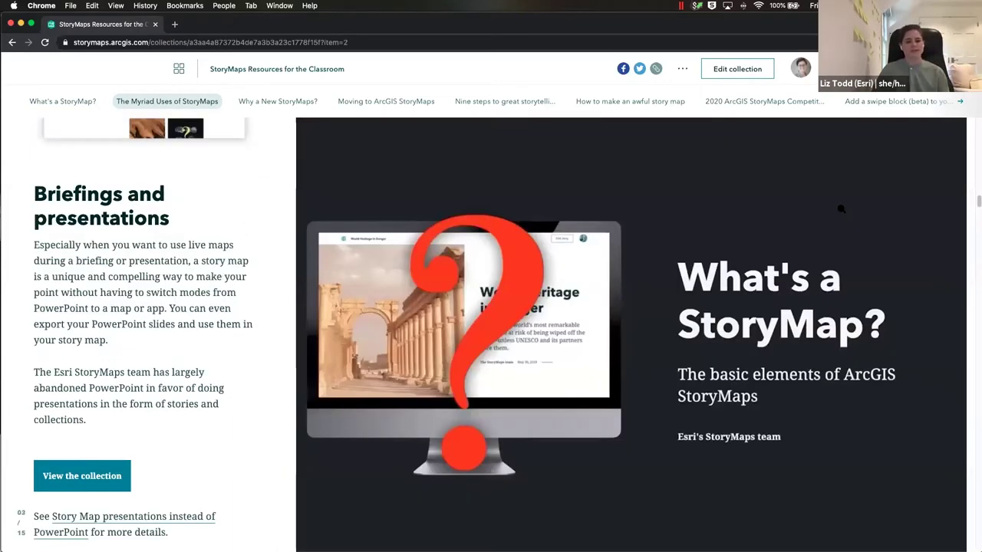
pyautogui.scroll(-3, 841, 208)
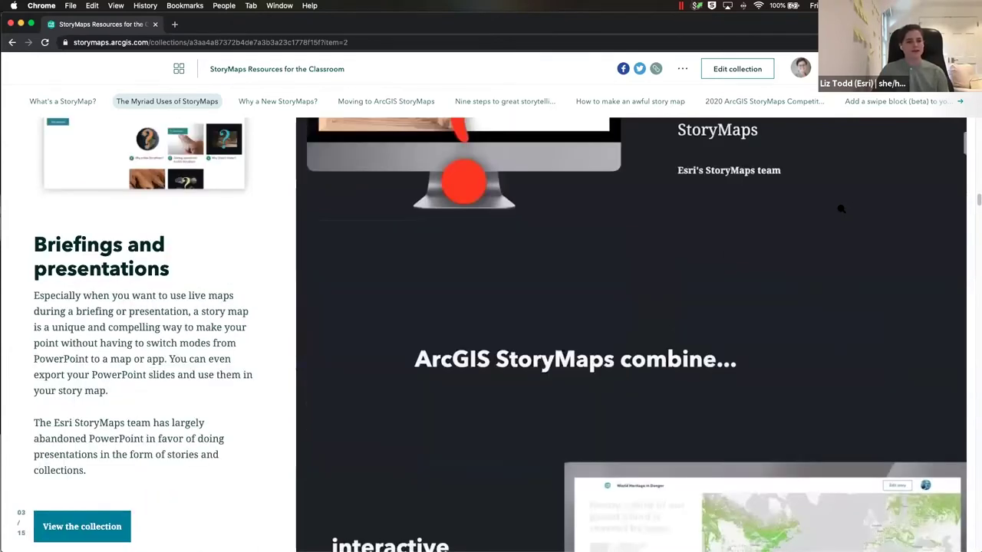
pyautogui.scroll(-5, 841, 209)
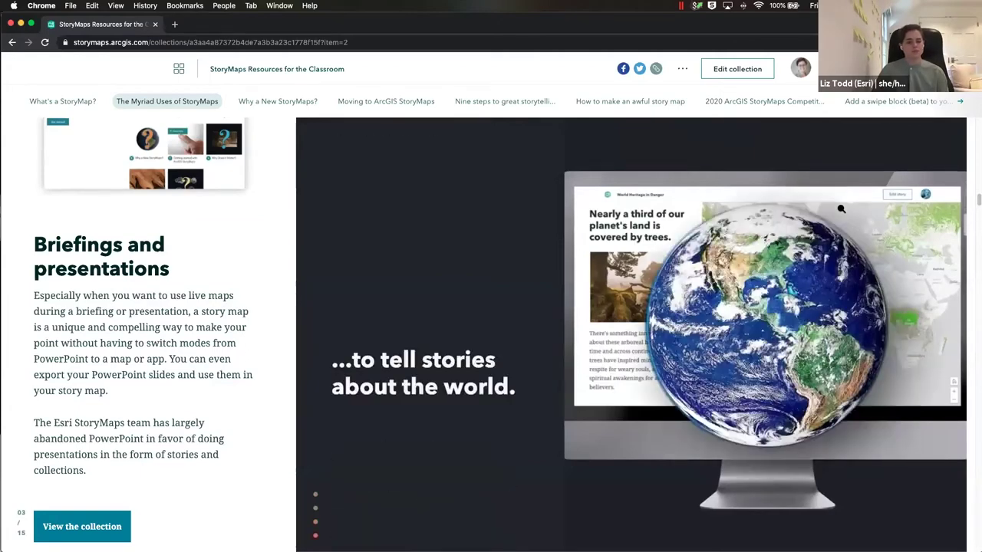
pyautogui.scroll(-3, 841, 209)
pyautogui.scroll(-2, 841, 209)
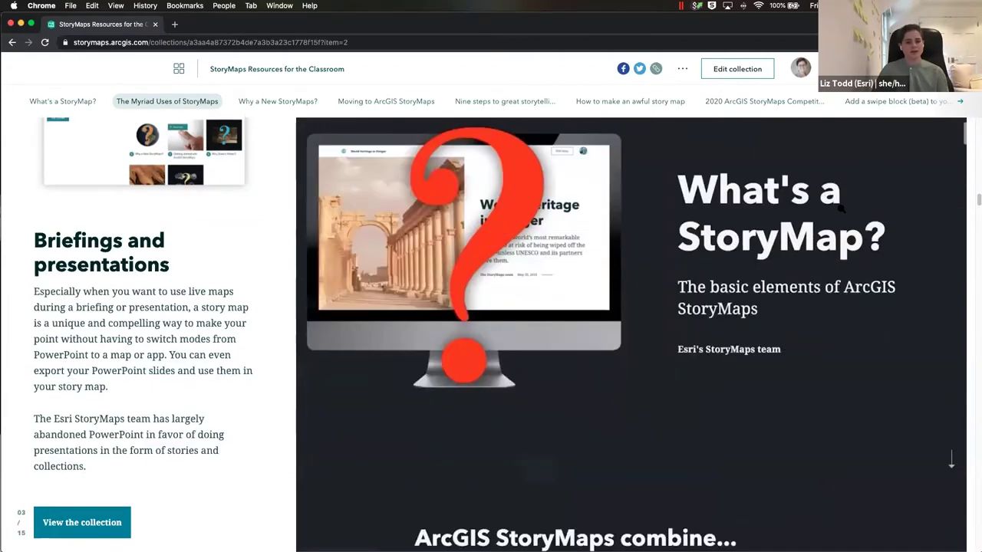
pyautogui.scroll(-5, 841, 208)
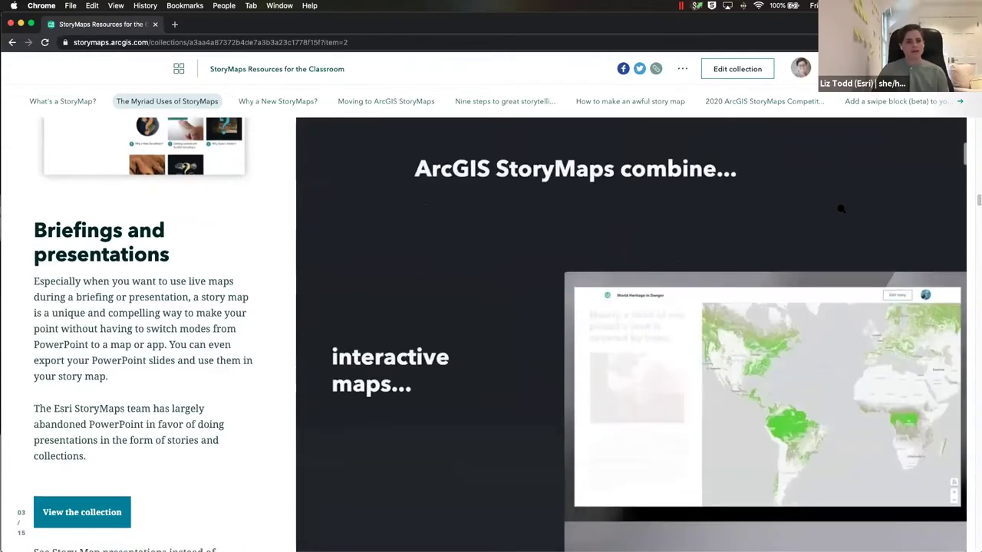
pyautogui.scroll(-5, 841, 209)
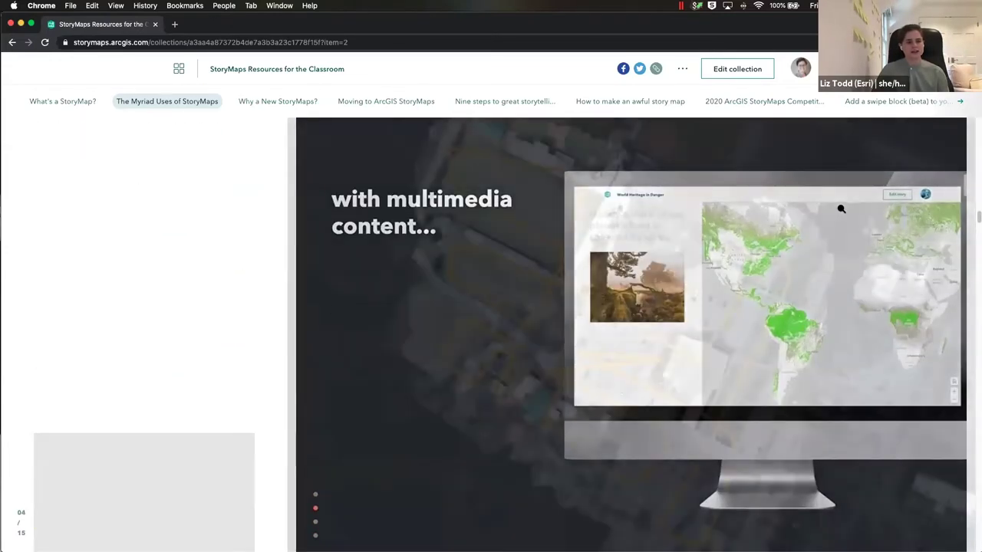
# - Examine the Education example on drones and GIS and the Personal narratives example with its embedded Guanajuato travel story
pyautogui.scroll(-2, 841, 209)
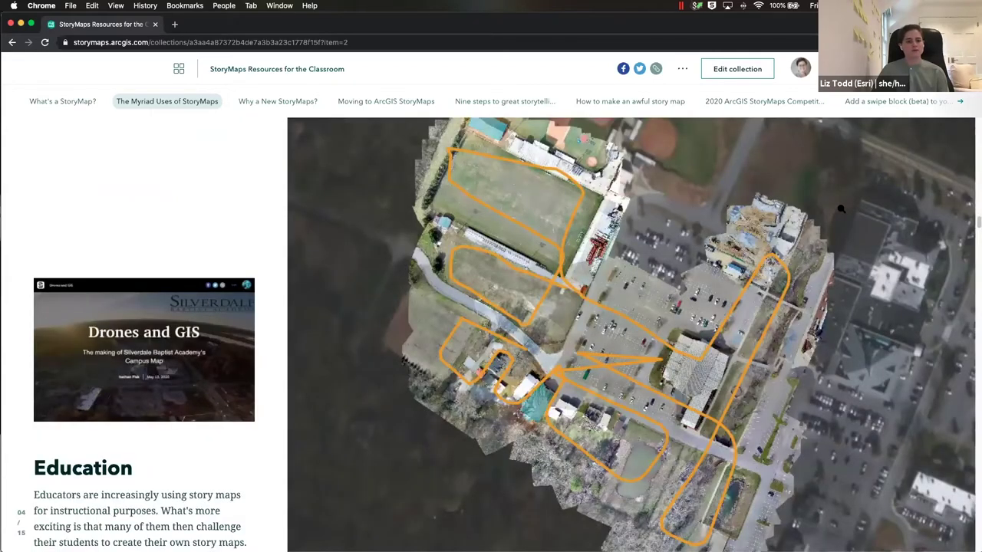
pyautogui.scroll(-3, 841, 209)
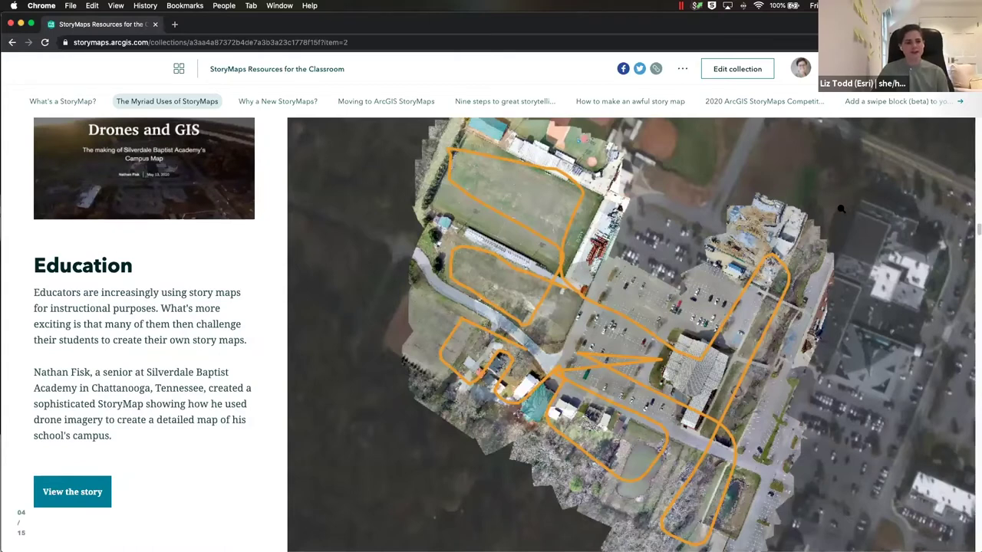
pyautogui.scroll(-3, 841, 210)
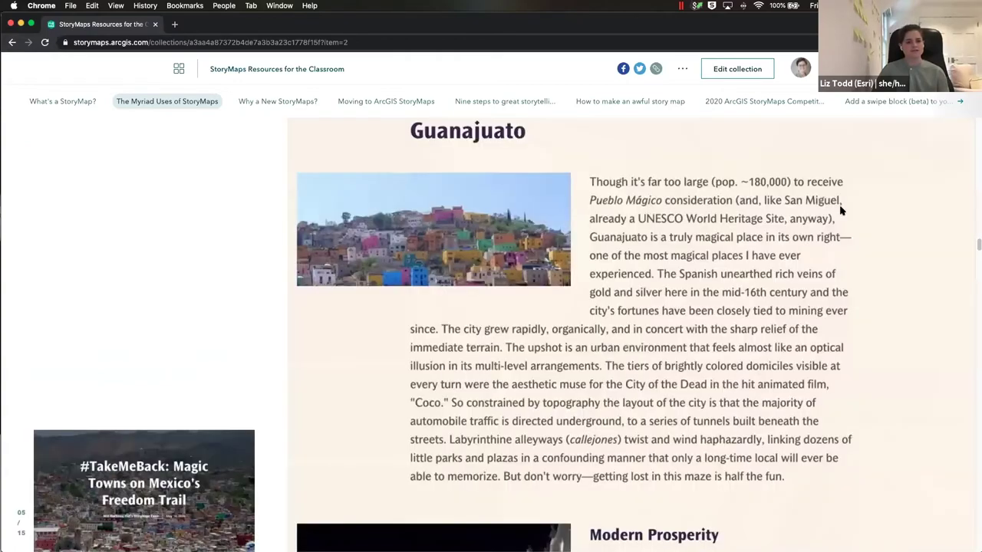
pyautogui.scroll(-2, 841, 209)
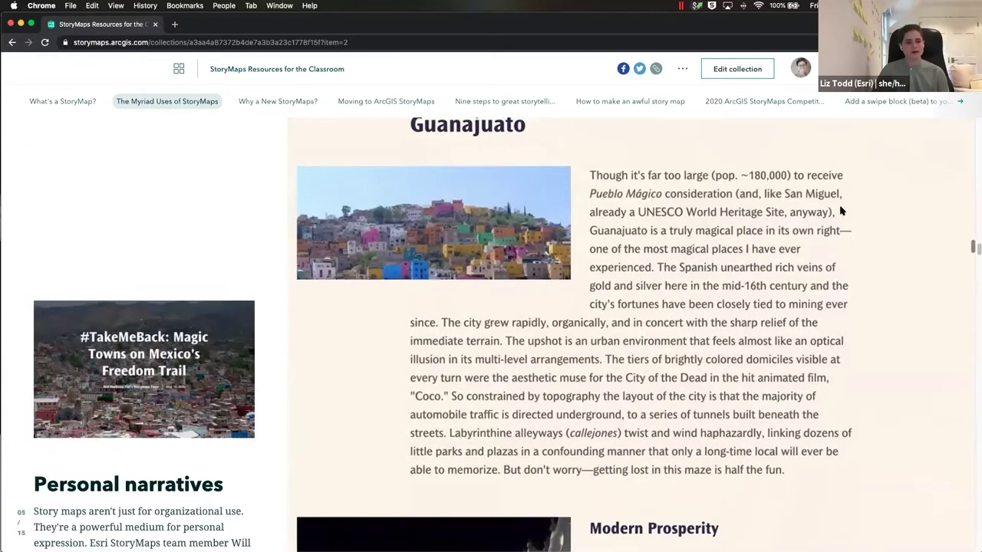
pyautogui.scroll(-4, 840, 209)
pyautogui.scroll(-5, 841, 211)
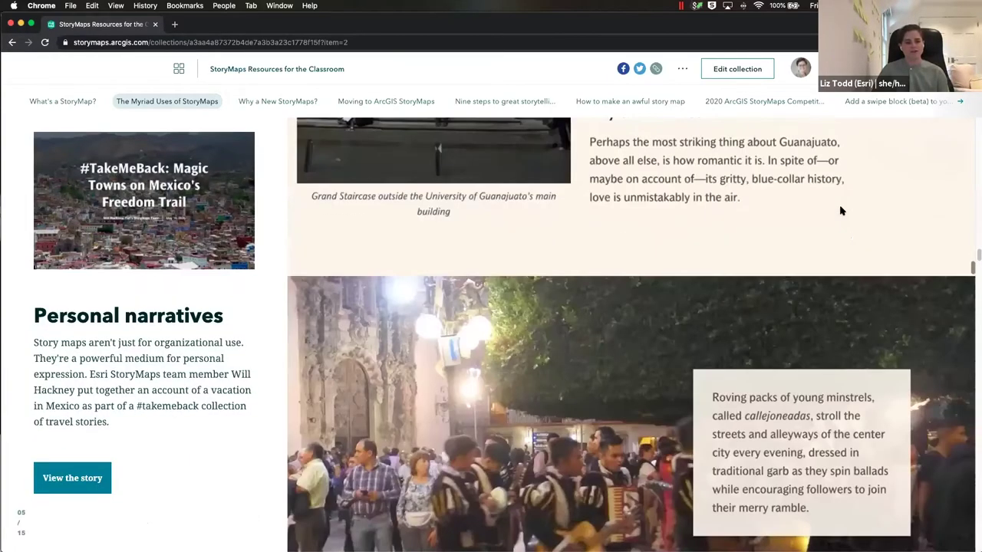
pyautogui.scroll(-3, 841, 211)
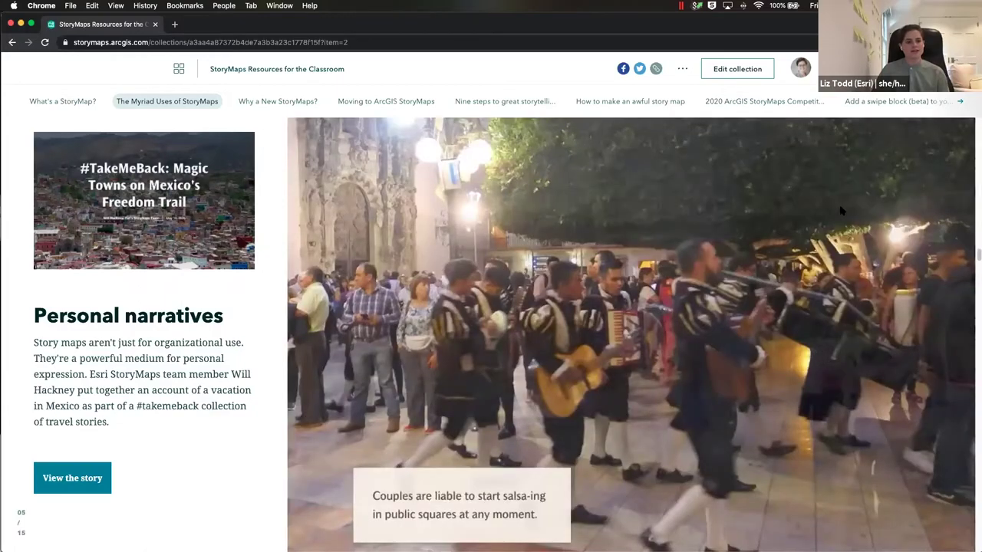
pyautogui.scroll(-3, 841, 211)
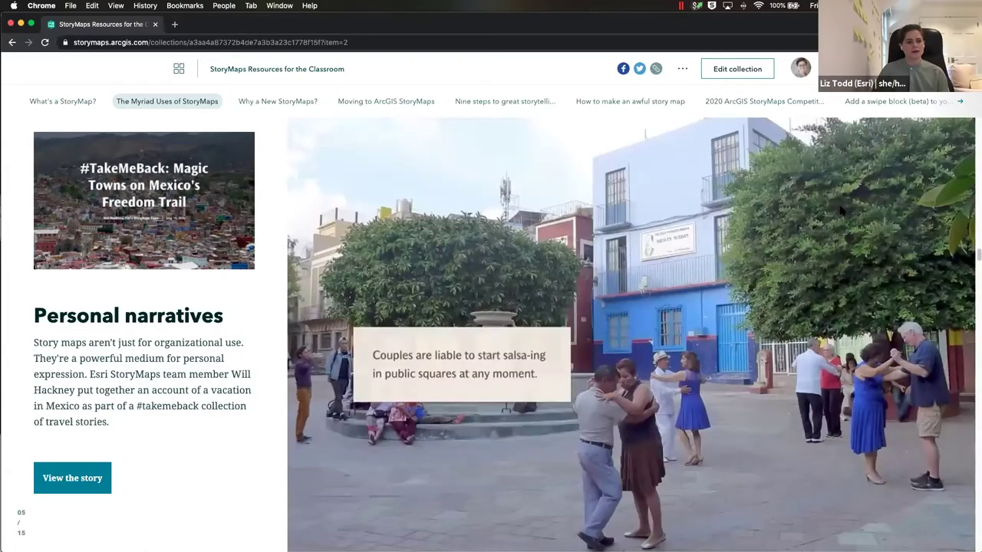
pyautogui.scroll(-4, 841, 210)
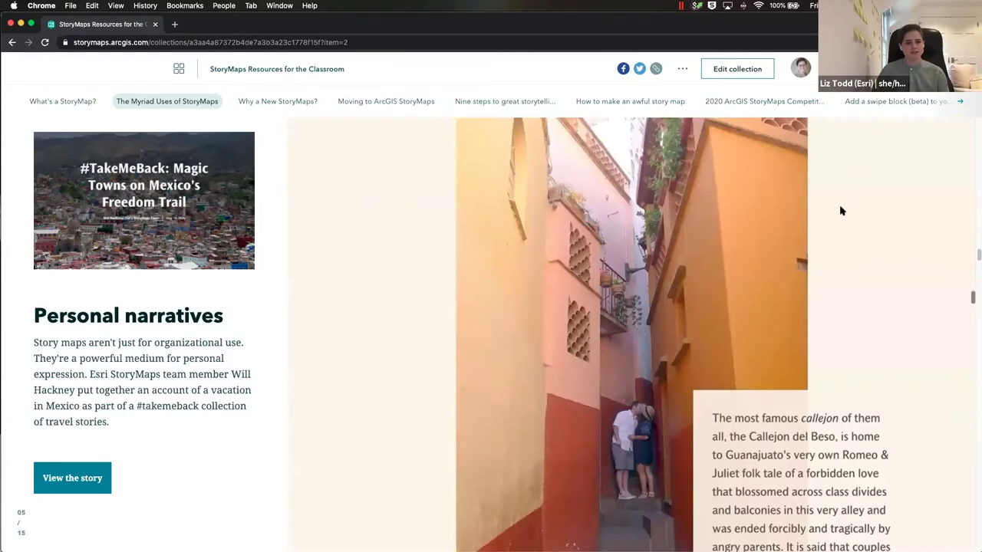
pyautogui.scroll(-5, 841, 211)
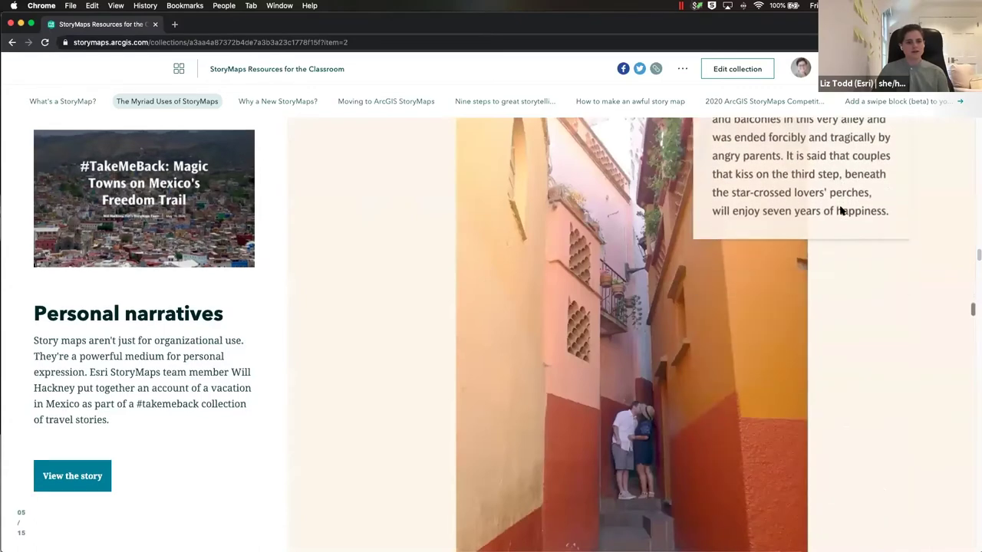
pyautogui.scroll(-3, 841, 211)
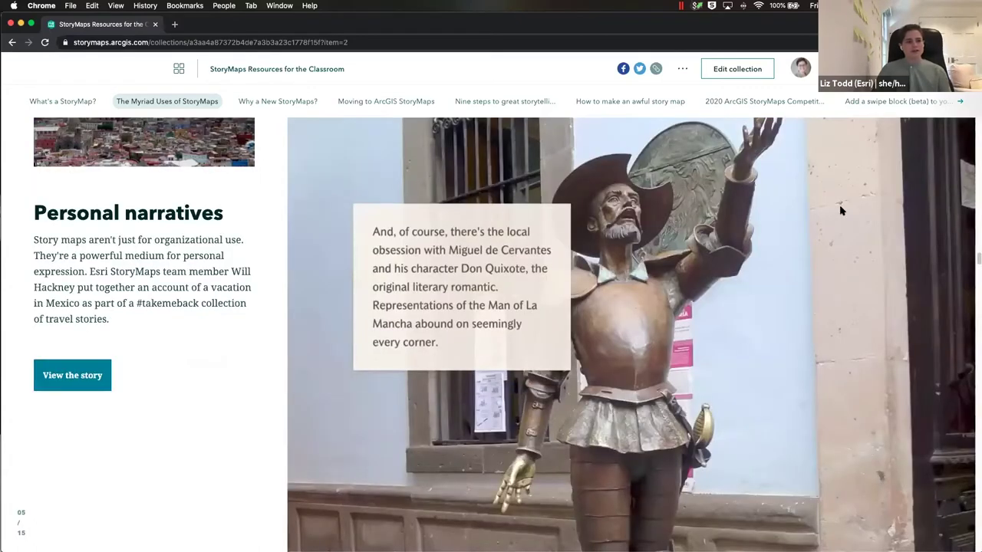
pyautogui.scroll(-3, 841, 211)
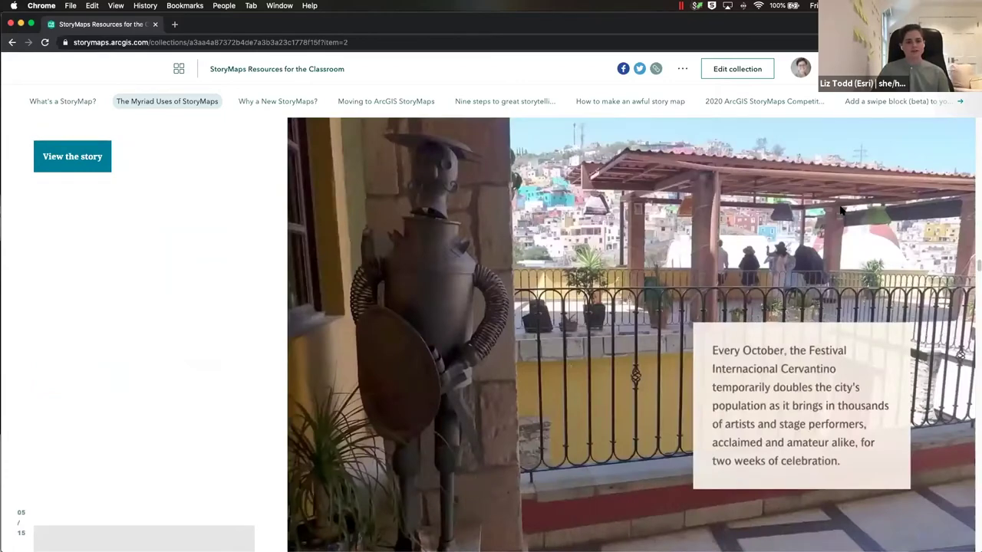
# - Review the online guide, Binders and catalogs, and Introducing your team examples in the Myriad Uses of StoryMaps story
pyautogui.scroll(-5, 841, 211)
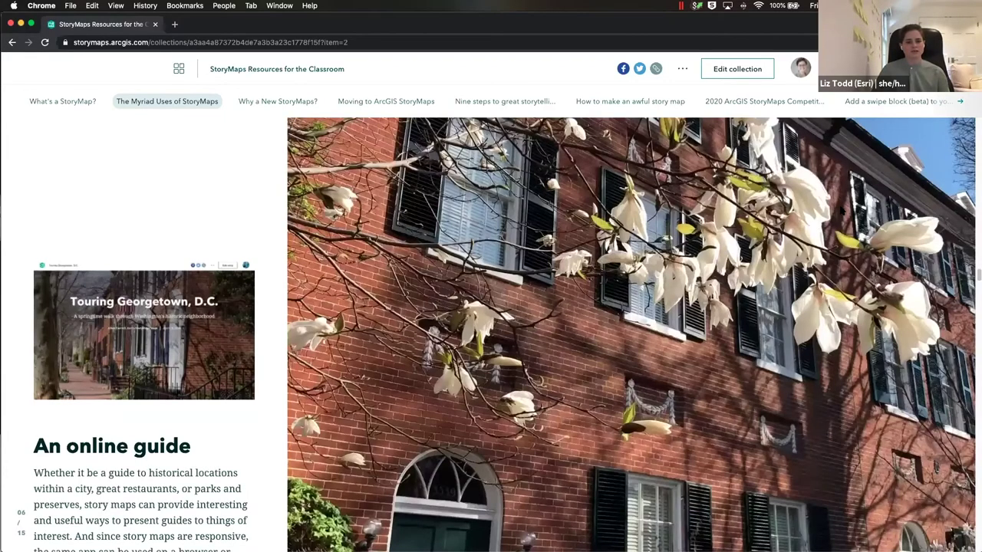
pyautogui.scroll(-3, 819, 207)
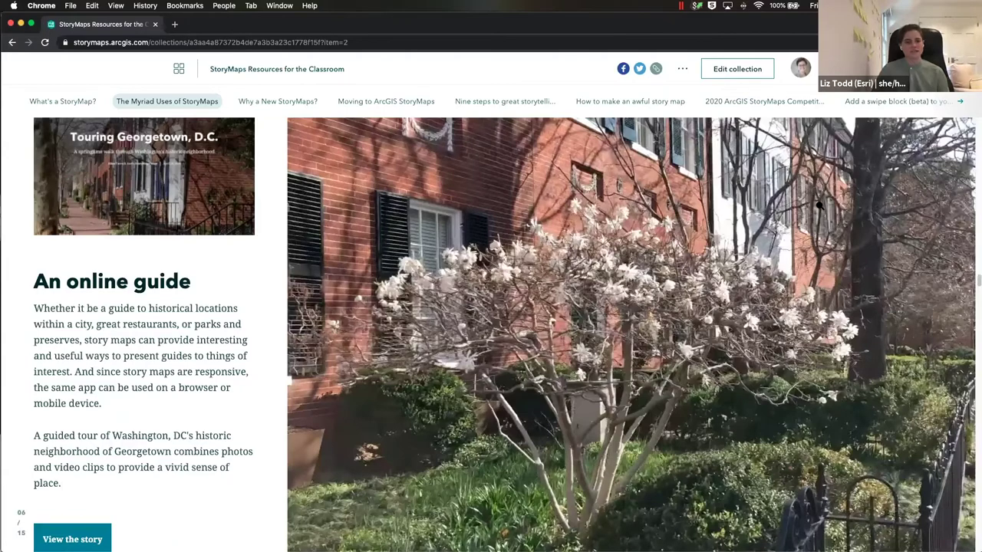
pyautogui.scroll(-3, 820, 206)
pyautogui.scroll(-5, 820, 205)
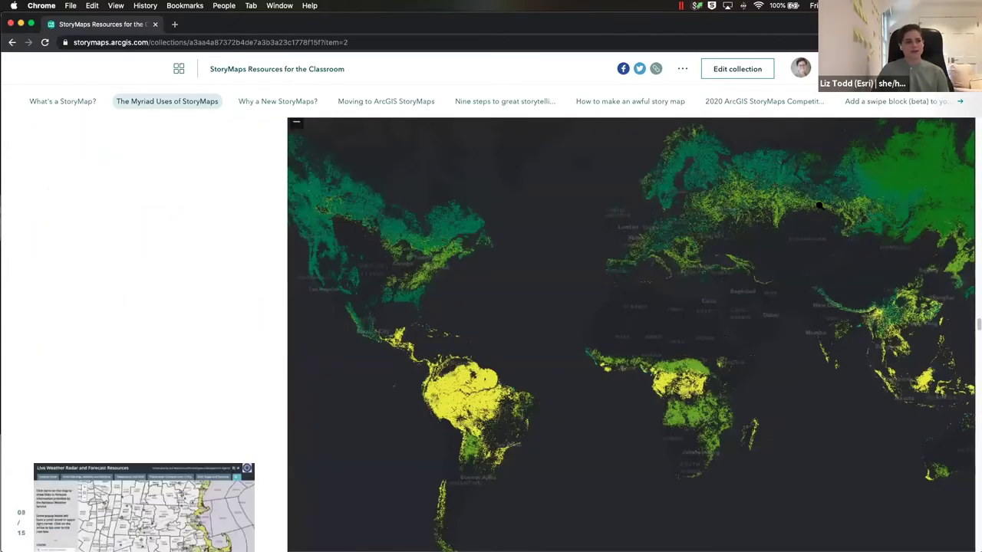
pyautogui.scroll(-3, 820, 205)
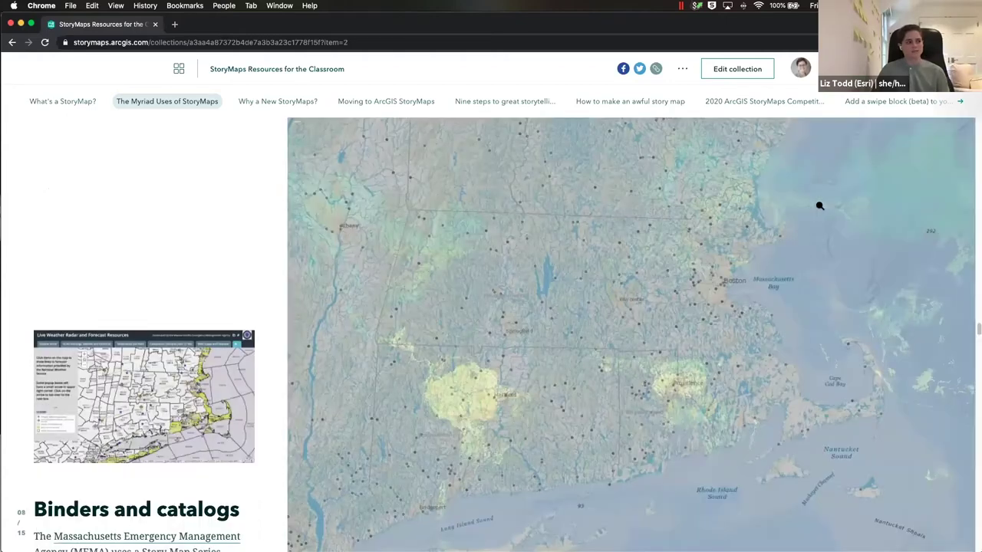
pyautogui.scroll(-3, 820, 206)
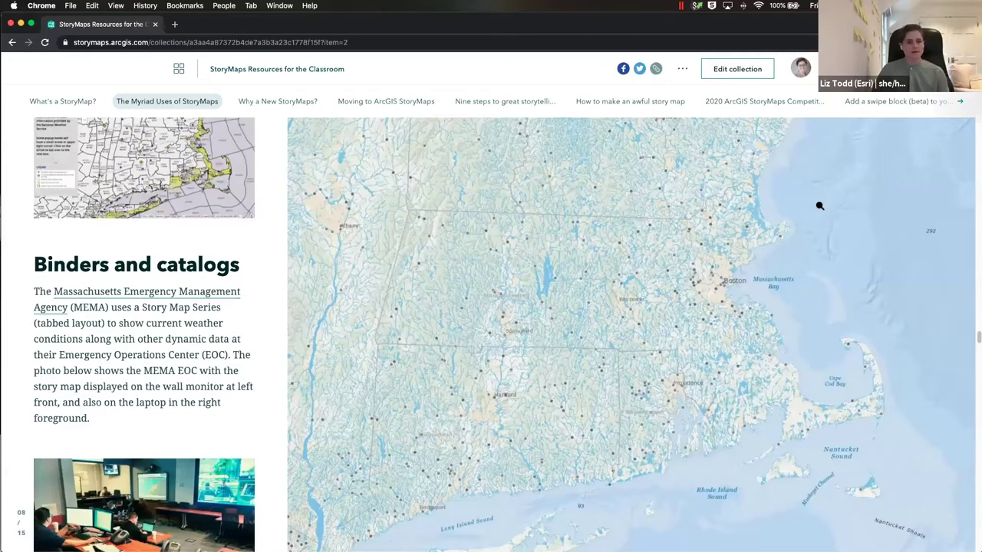
pyautogui.scroll(-5, 820, 206)
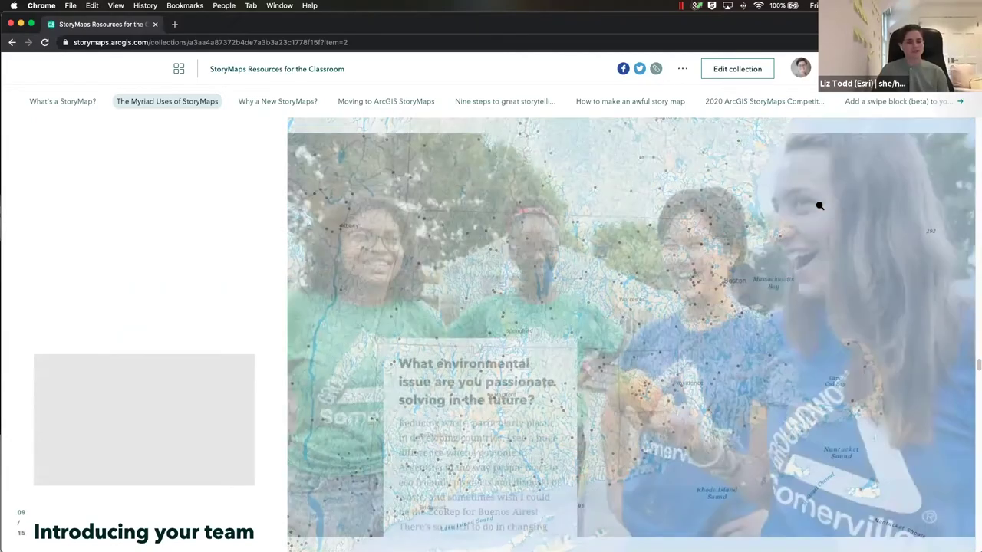
pyautogui.scroll(-2, 819, 205)
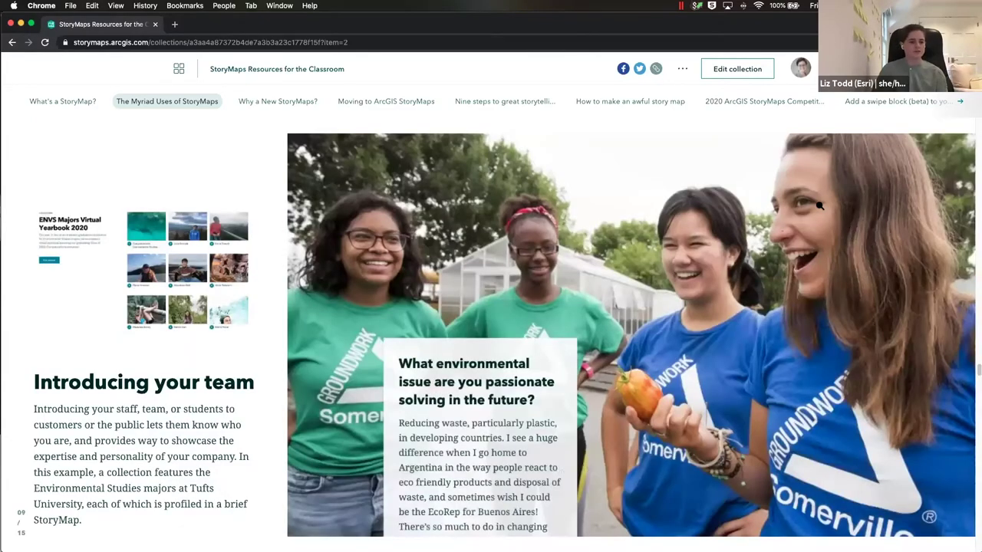
pyautogui.scroll(-2, 820, 206)
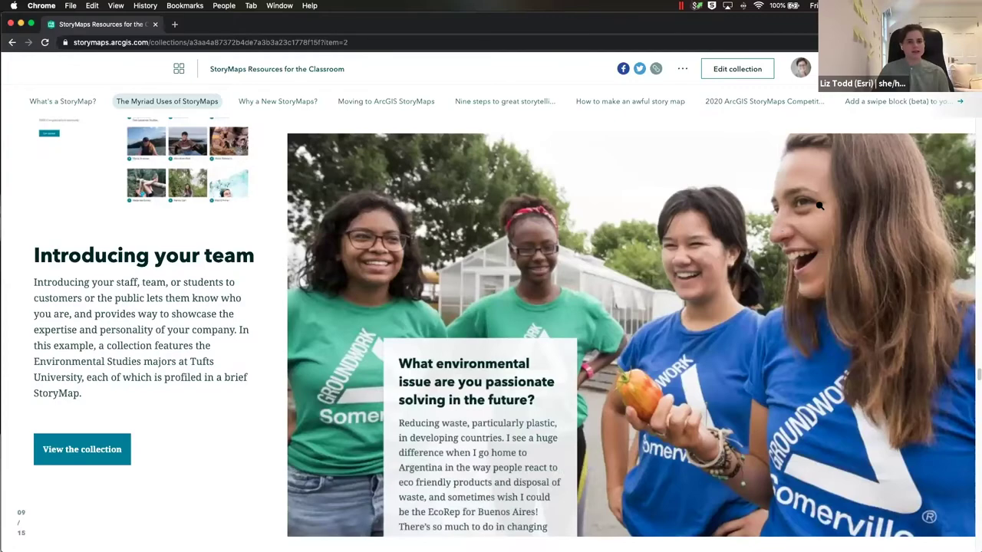
pyautogui.scroll(-3, 819, 205)
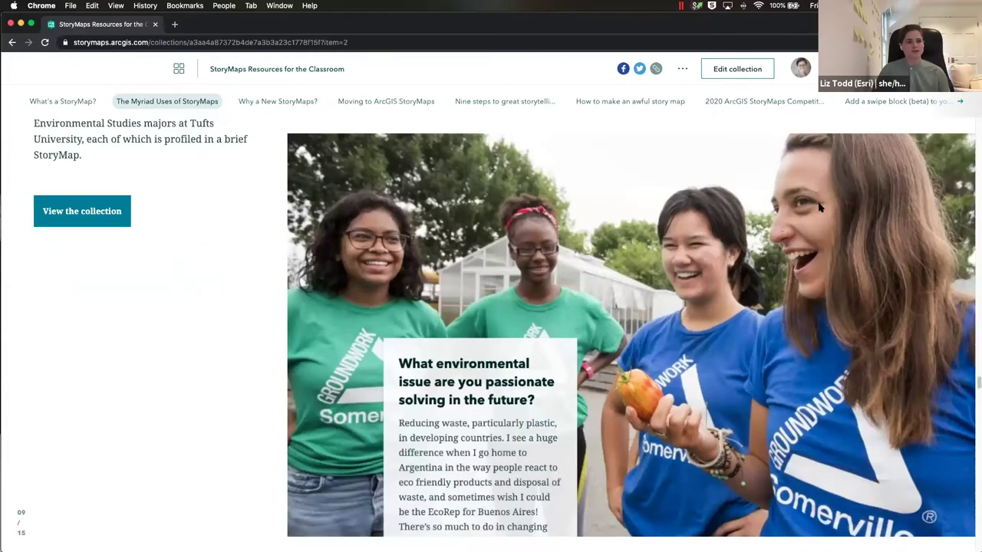
# - Examine the story book example with its embedded Hope Spot StoryMaps collection and the web page example about Palau
pyautogui.scroll(-3, 820, 206)
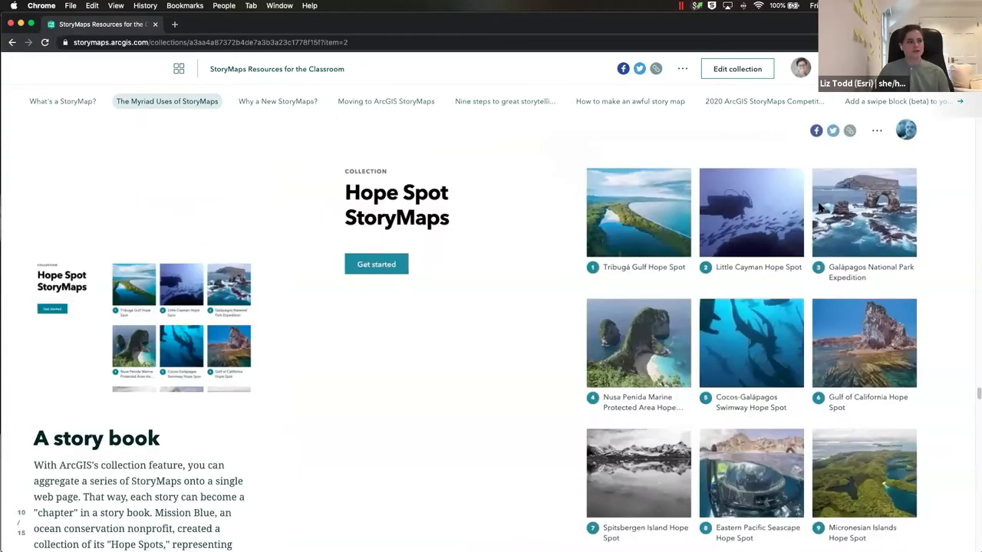
pyautogui.scroll(-1, 820, 206)
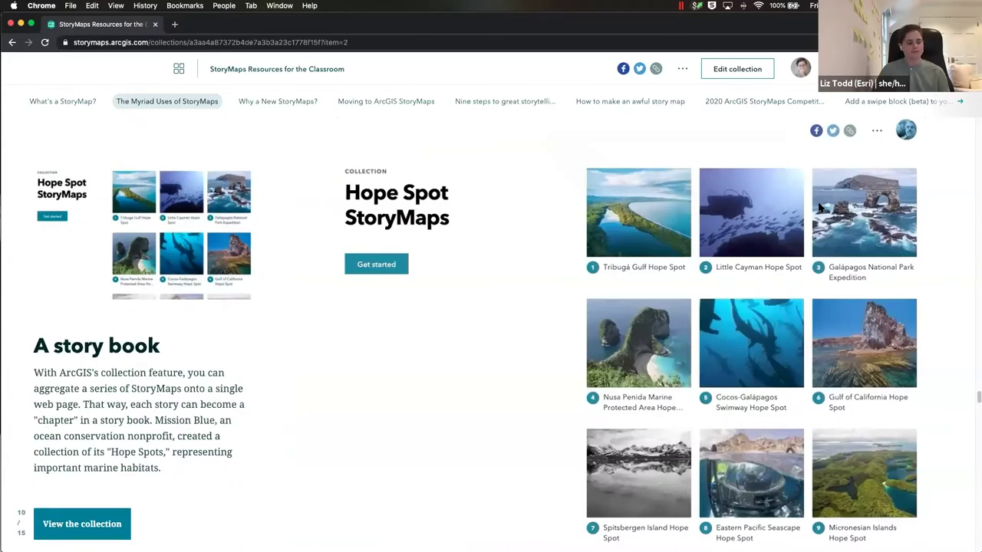
pyautogui.scroll(-1, 819, 205)
pyautogui.scroll(-3, 819, 205)
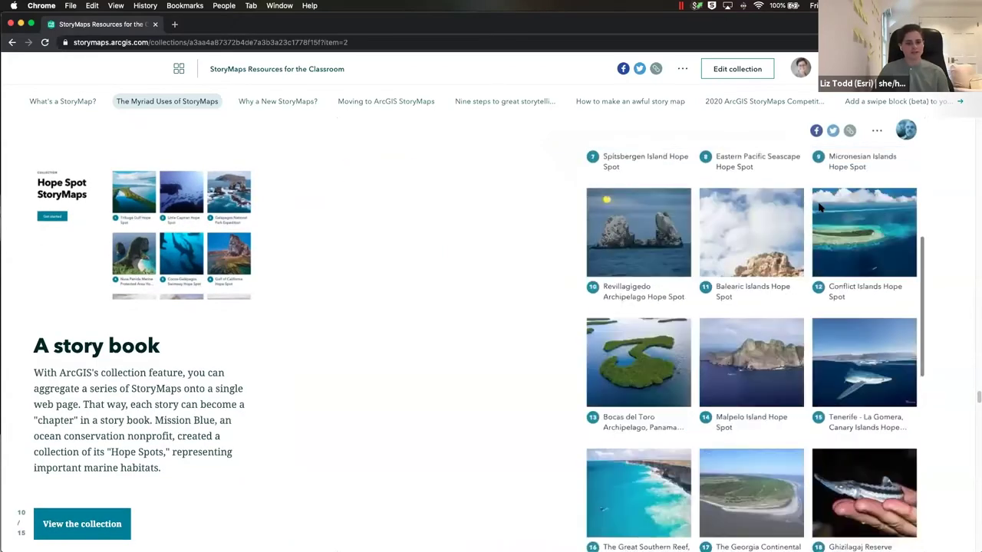
pyautogui.scroll(-5, 819, 205)
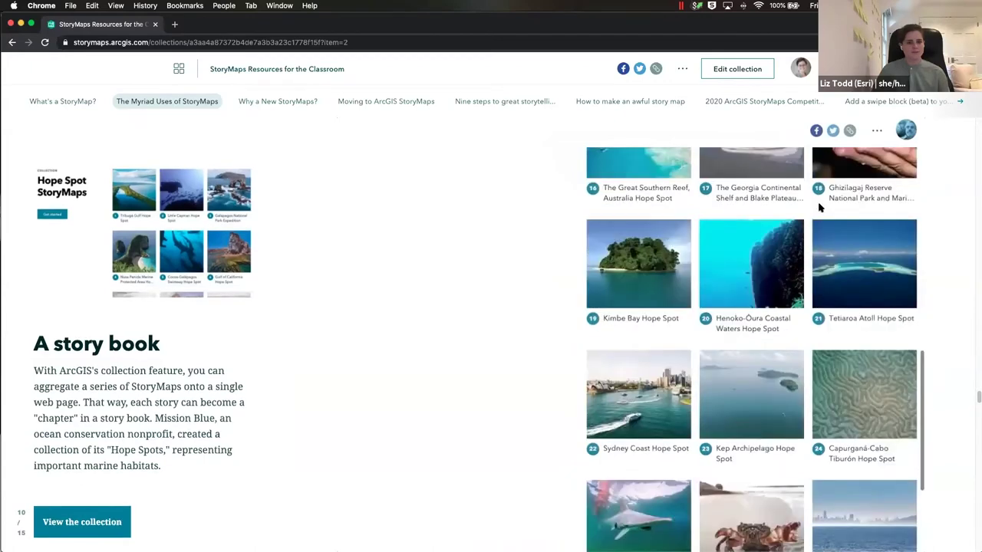
pyautogui.scroll(-2, 820, 206)
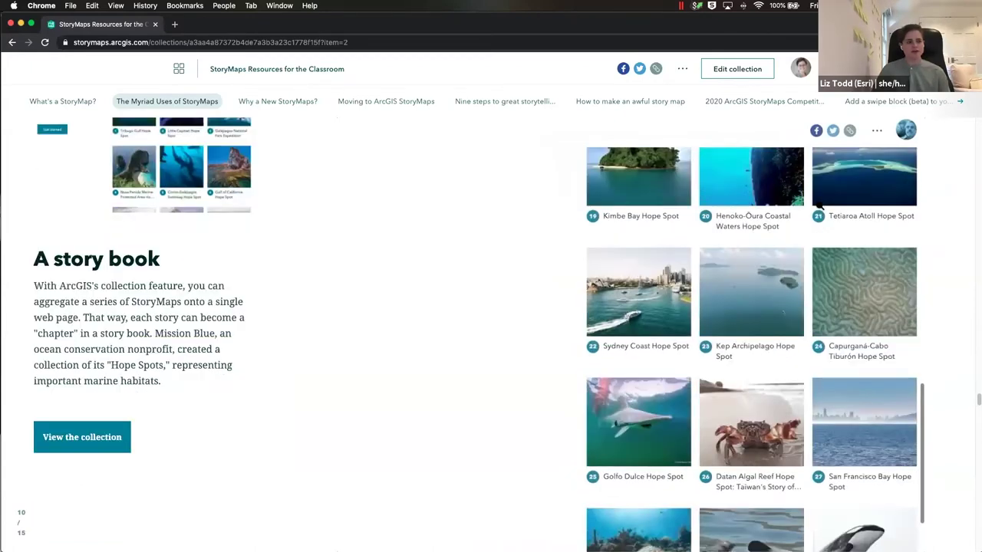
pyautogui.scroll(-3, 820, 205)
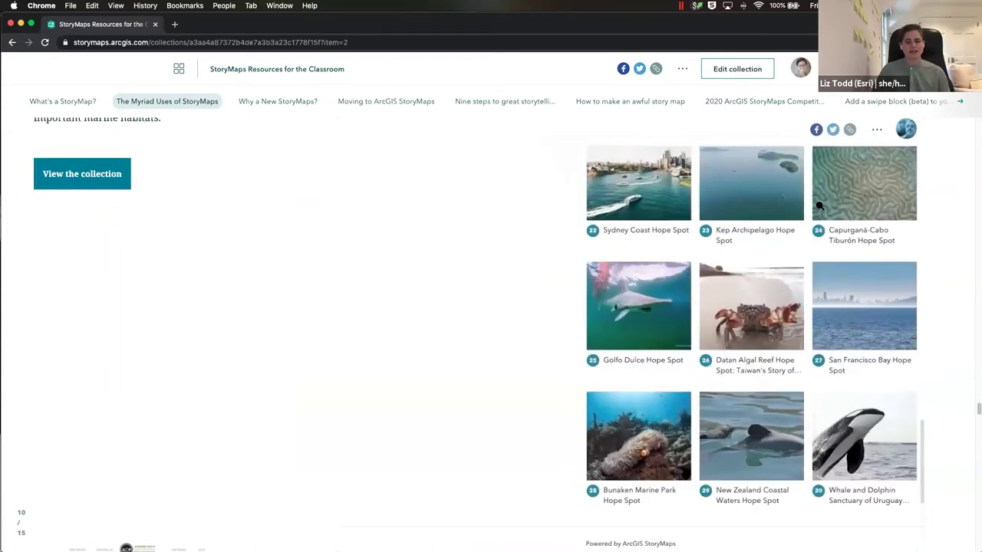
pyautogui.scroll(-3, 819, 205)
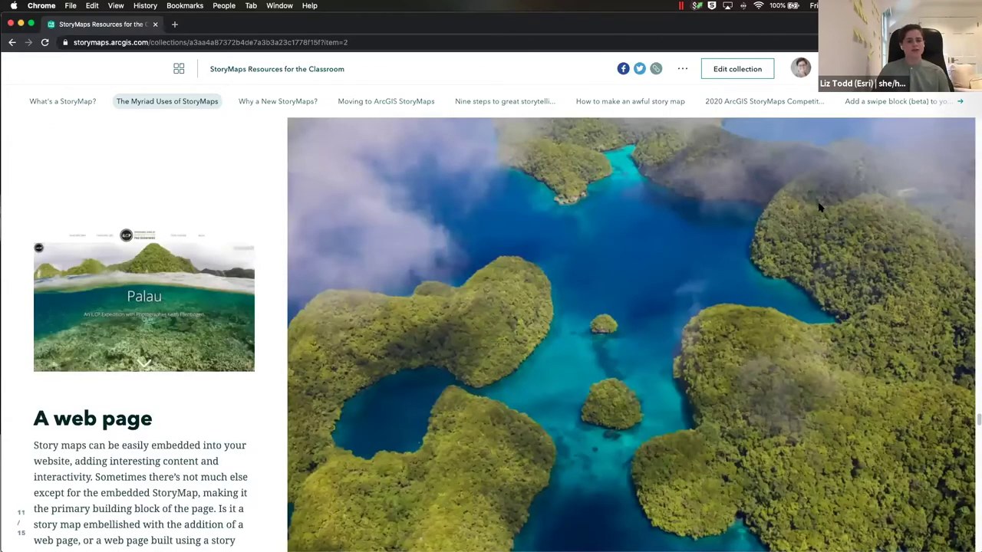
pyautogui.scroll(-2, 820, 206)
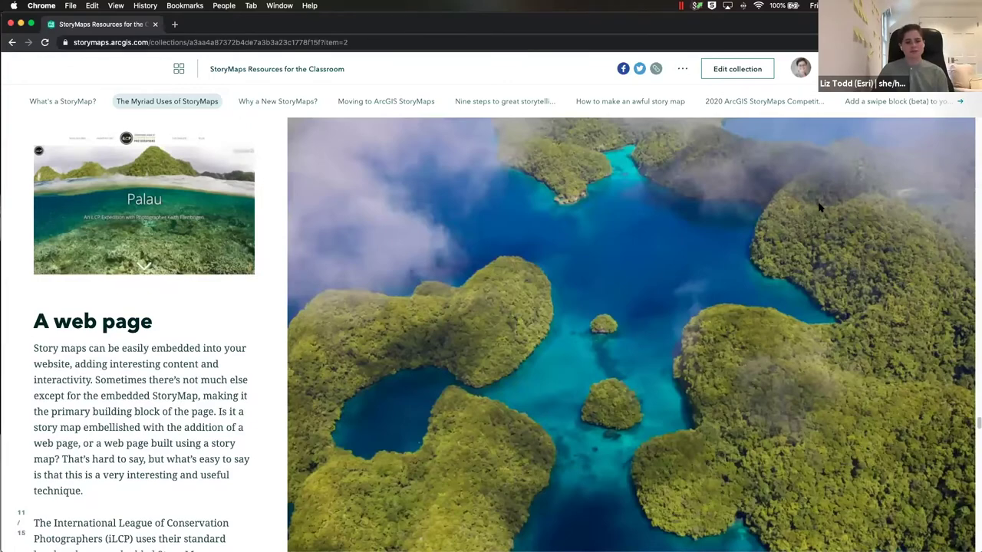
# - Examine the simple crowdsource example, including the map and survey form in the embedded Share Your EarthPlace story
pyautogui.scroll(-3, 819, 206)
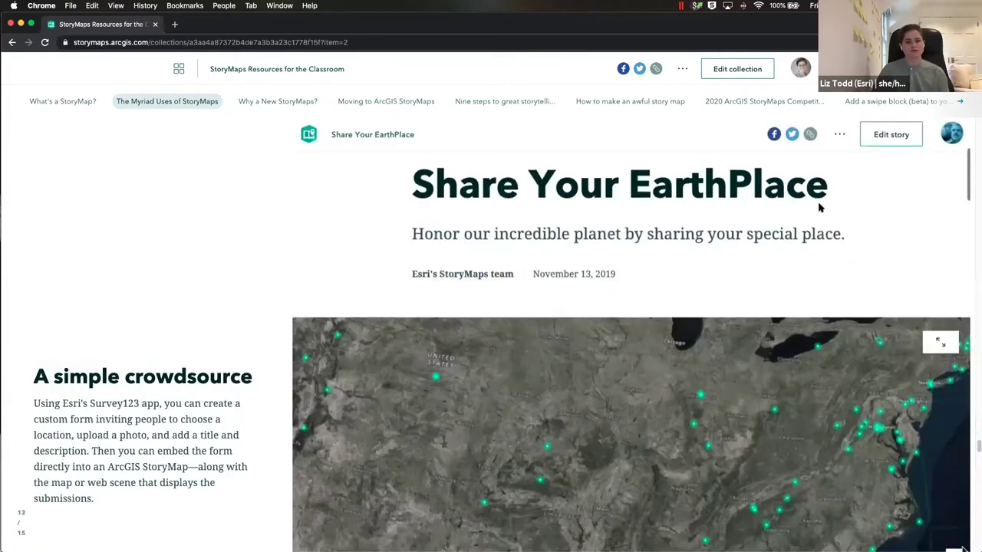
pyautogui.scroll(-3, 819, 207)
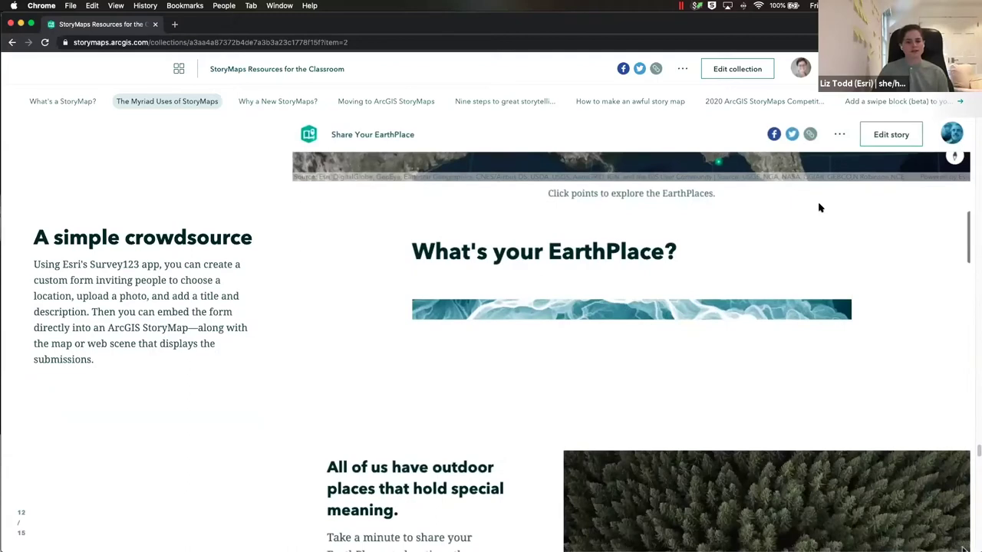
pyautogui.scroll(-5, 819, 208)
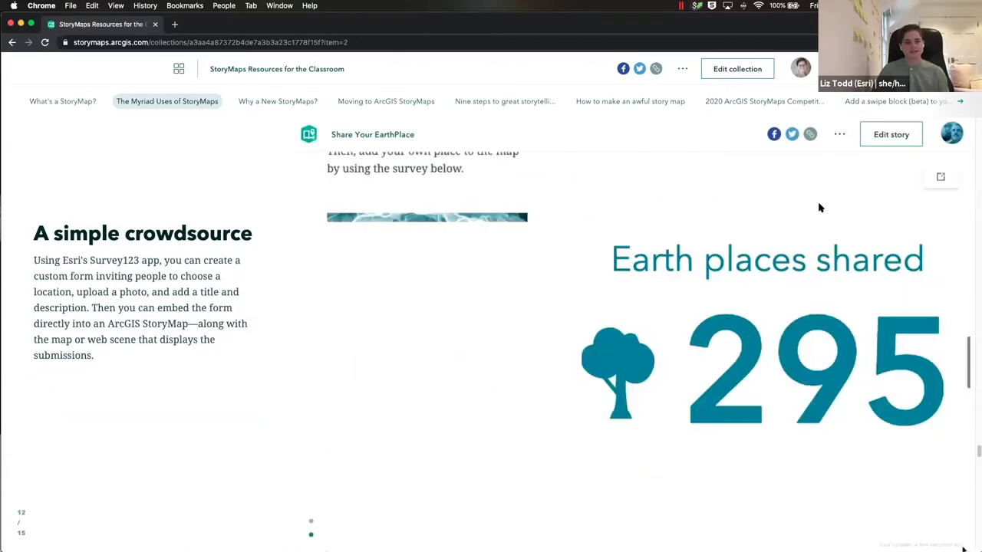
pyautogui.scroll(-1, 819, 208)
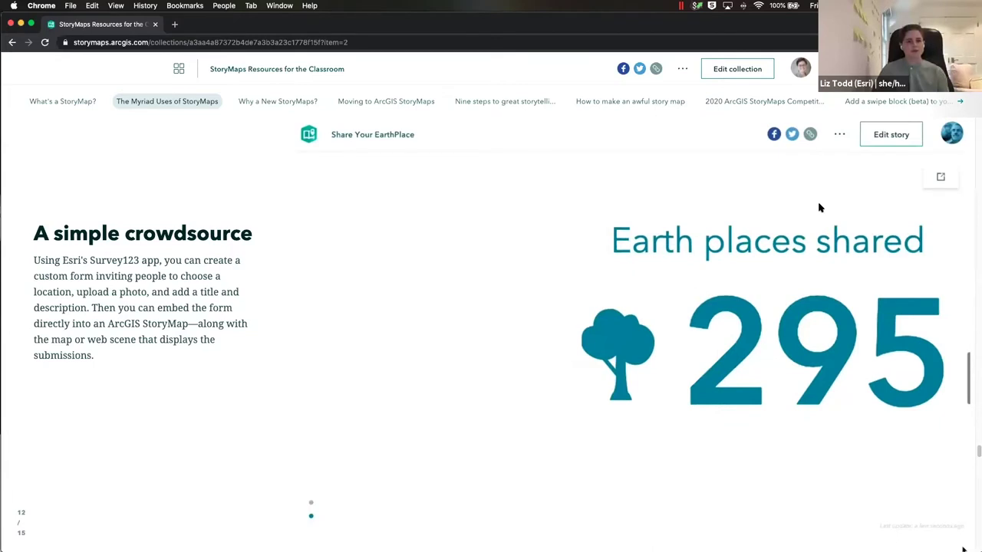
pyautogui.scroll(-2, 819, 207)
pyautogui.scroll(-5, 820, 207)
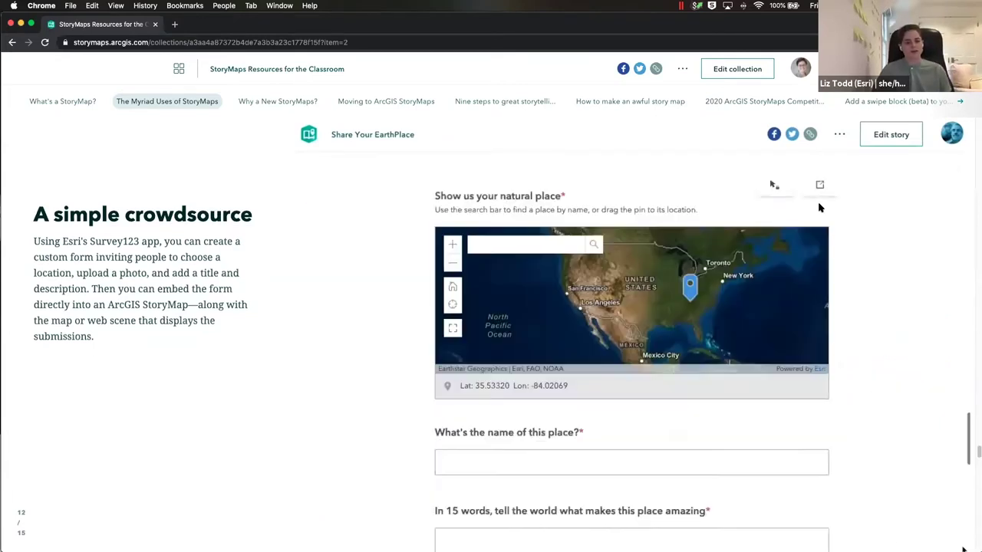
pyautogui.scroll(-1, 819, 208)
pyautogui.scroll(-3, 819, 206)
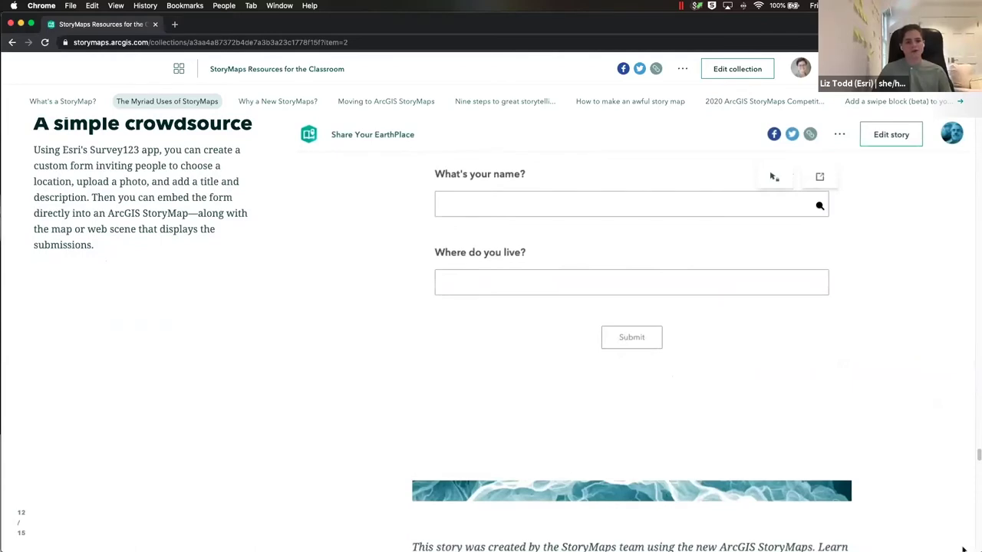
# - View the development projects example and review the Instruction and tutorials example on getting started with ArcGIS StoryMaps
pyautogui.scroll(-5, 820, 205)
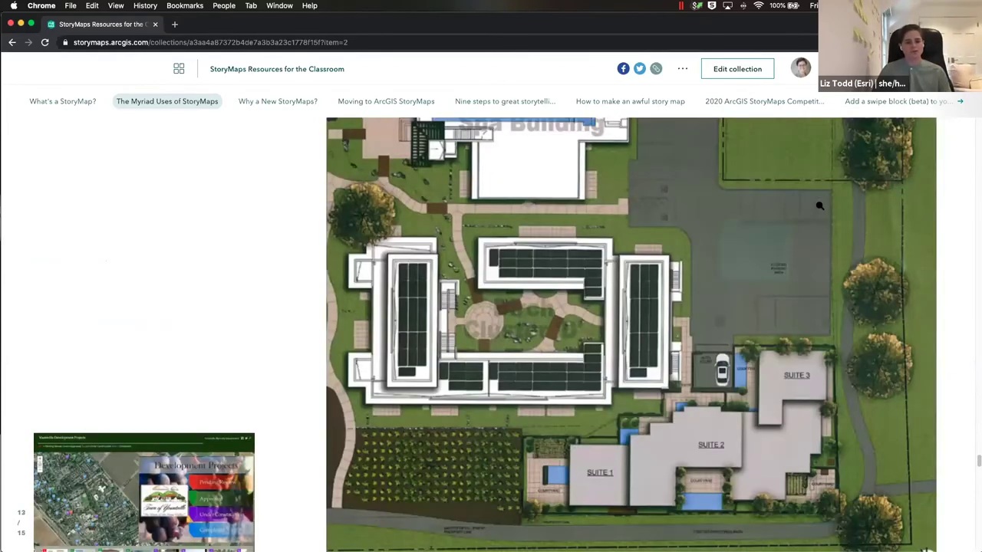
pyautogui.scroll(-5, 819, 206)
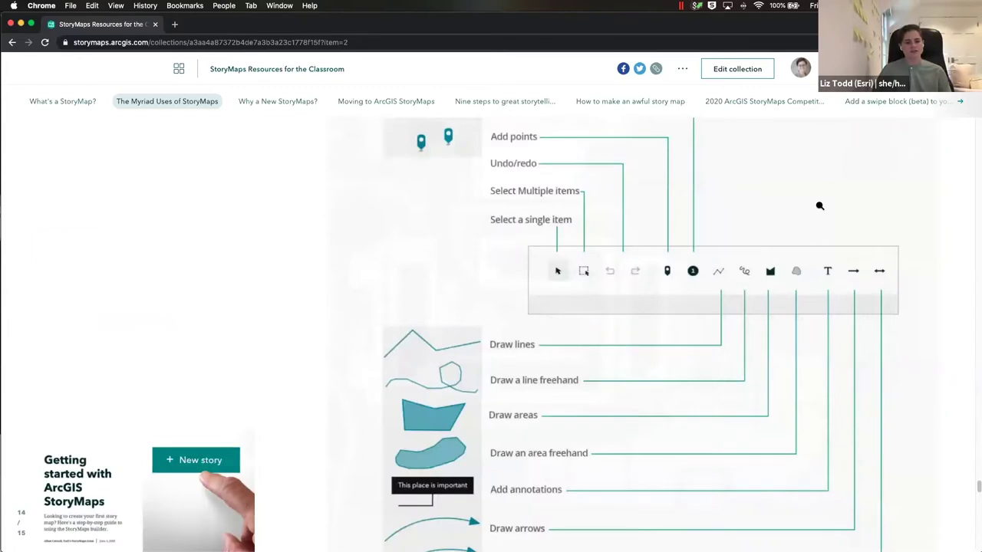
pyautogui.scroll(-4, 820, 206)
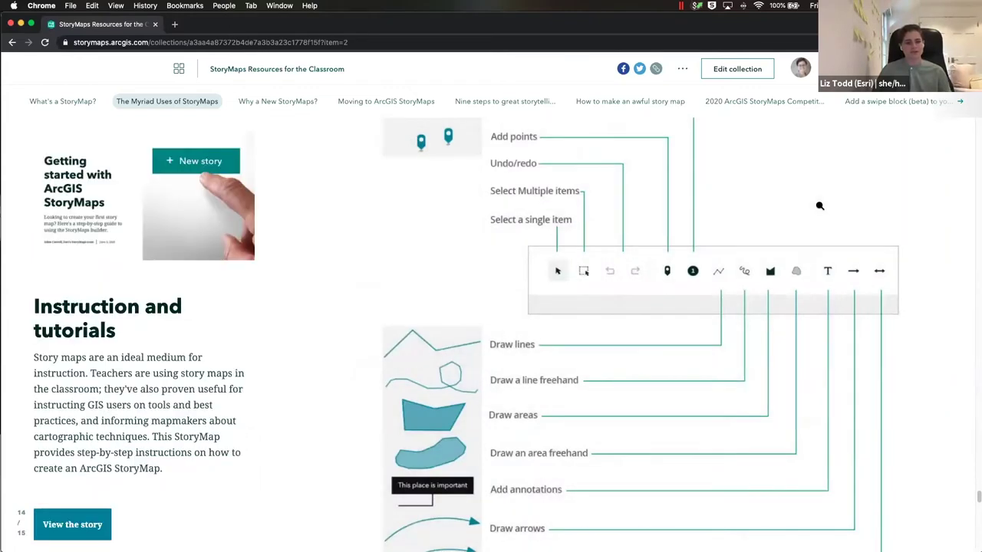
pyautogui.scroll(-3, 819, 205)
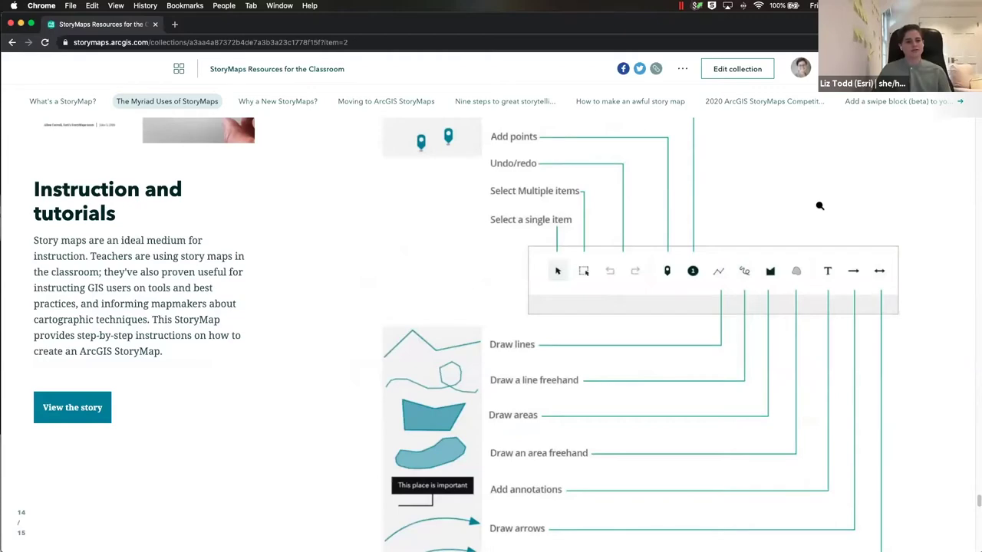
# - Examine the resume example, including the work experience and Web Apps sections of its embedded GIS portfolio
pyautogui.scroll(-3, 819, 206)
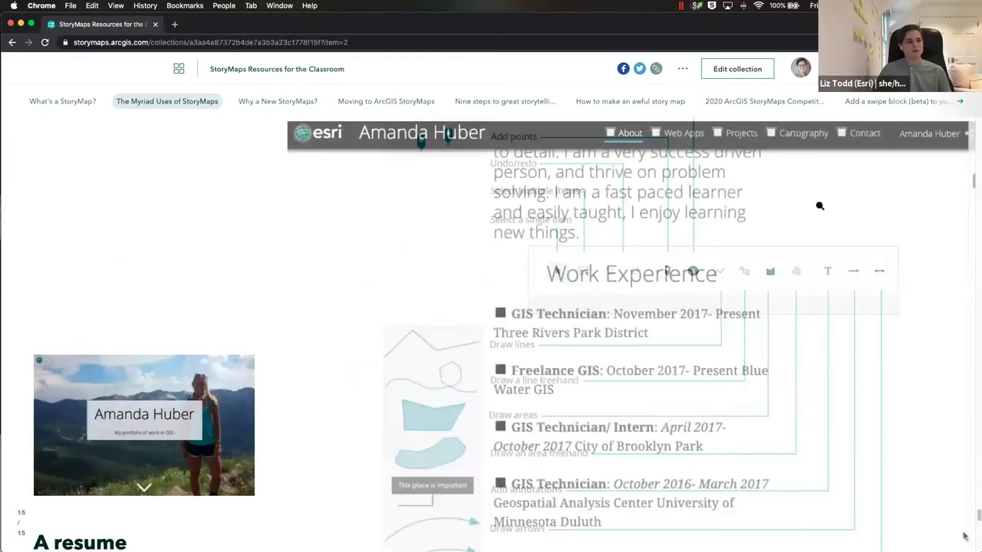
pyautogui.scroll(-3, 819, 205)
pyautogui.scroll(-2, 819, 206)
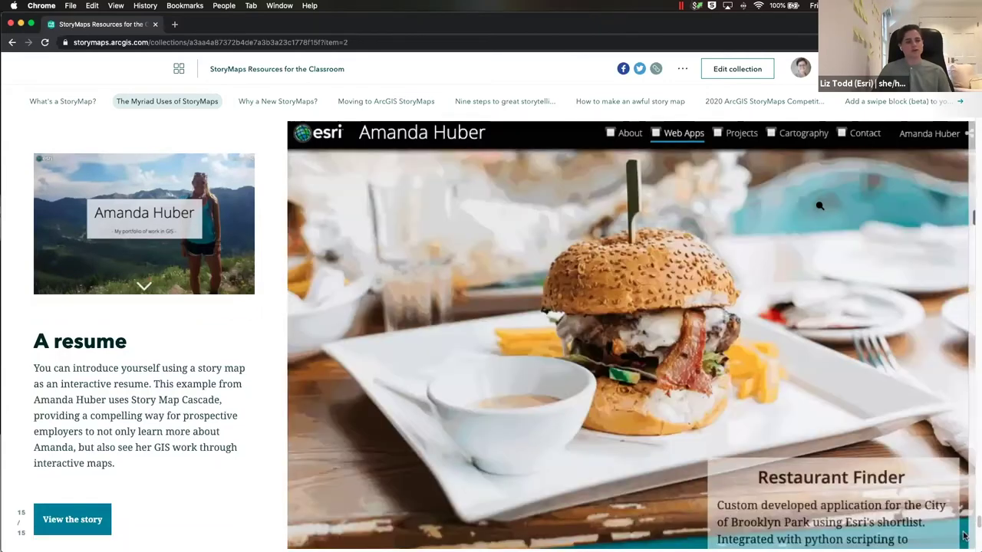
pyautogui.scroll(-2, 819, 206)
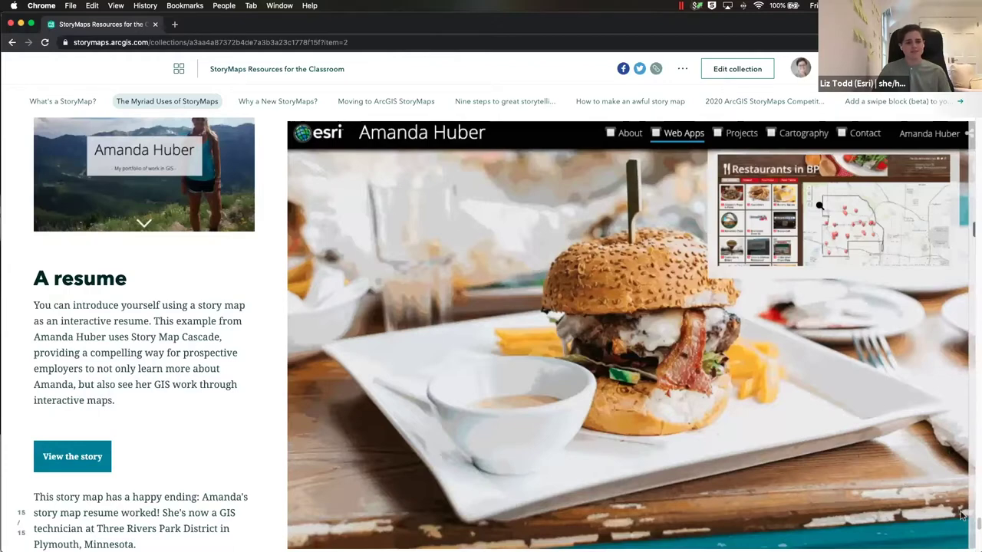
pyautogui.scroll(-1, 820, 206)
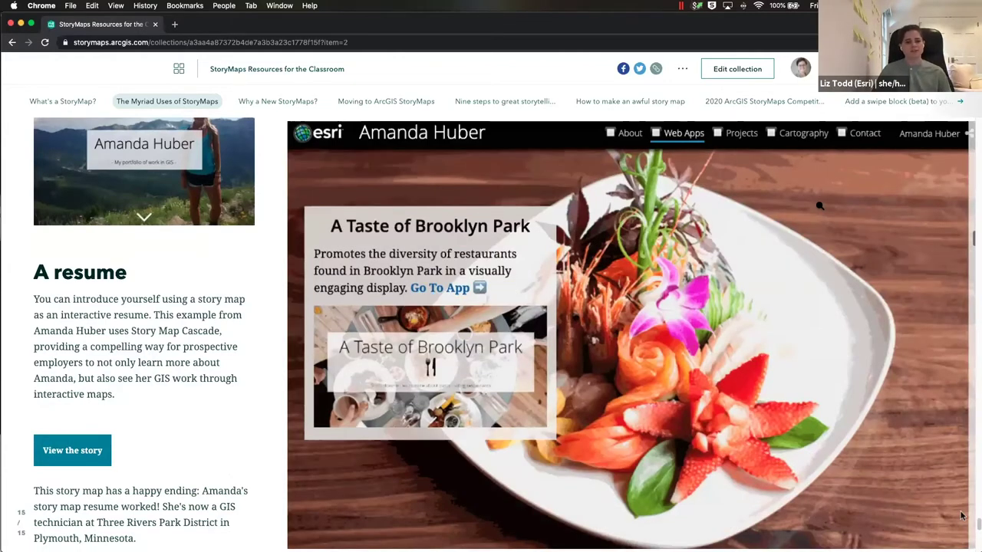
pyautogui.scroll(-2, 790, 206)
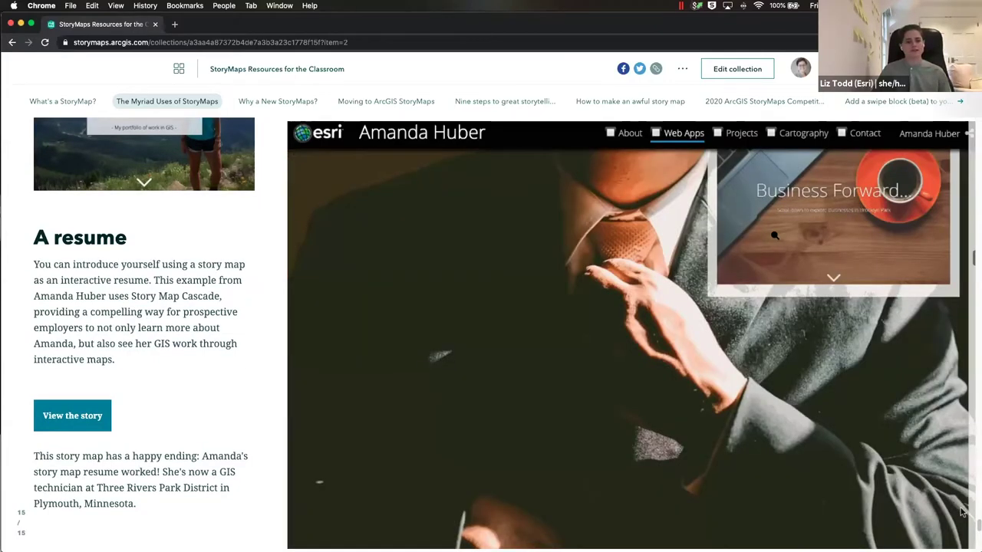
pyautogui.scroll(-3, 795, 278)
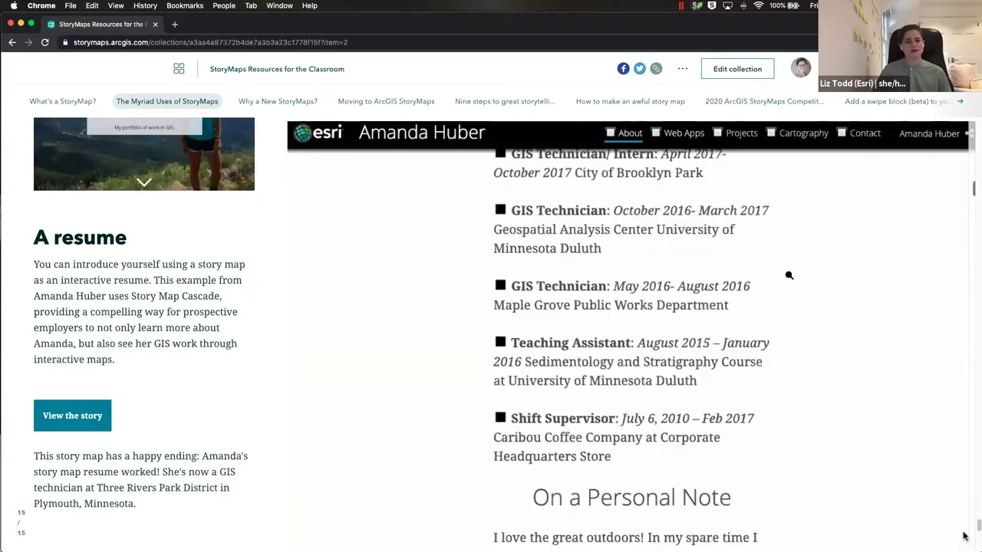
pyautogui.scroll(-3, 789, 274)
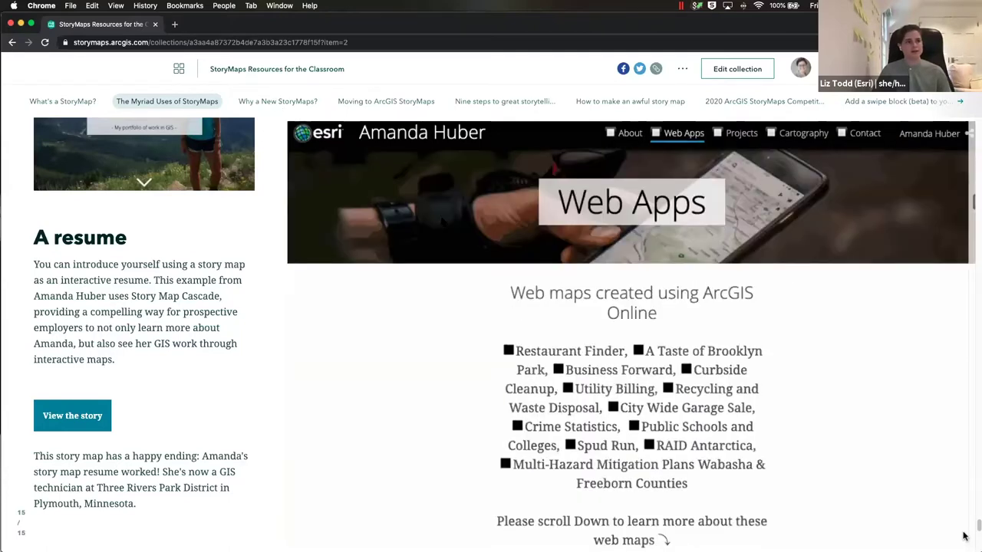
pyautogui.scroll(-3, 883, 364)
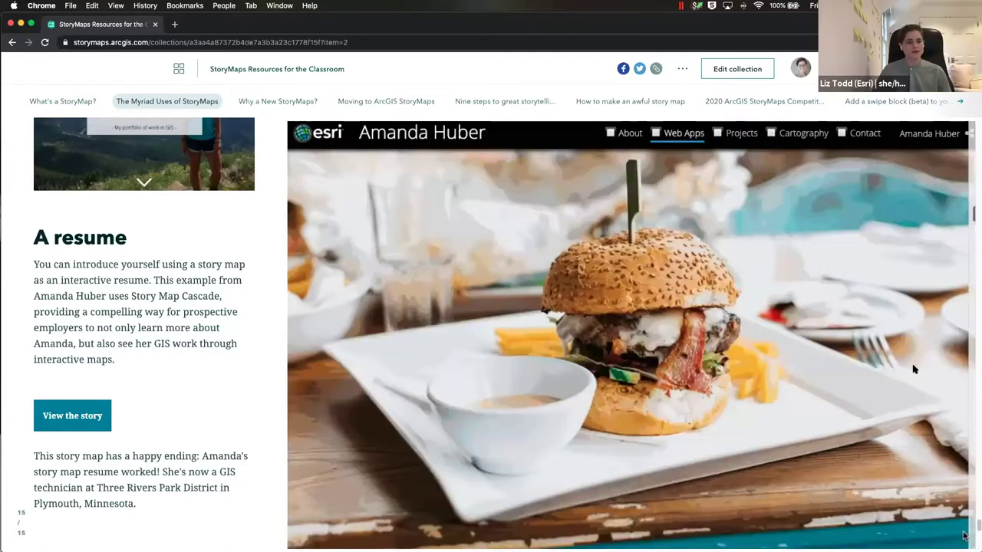
# - Open the collection's "Why a New StoryMaps?" story and read its introduction and reason 1 about the single, flexible builder
pyautogui.press('Right')
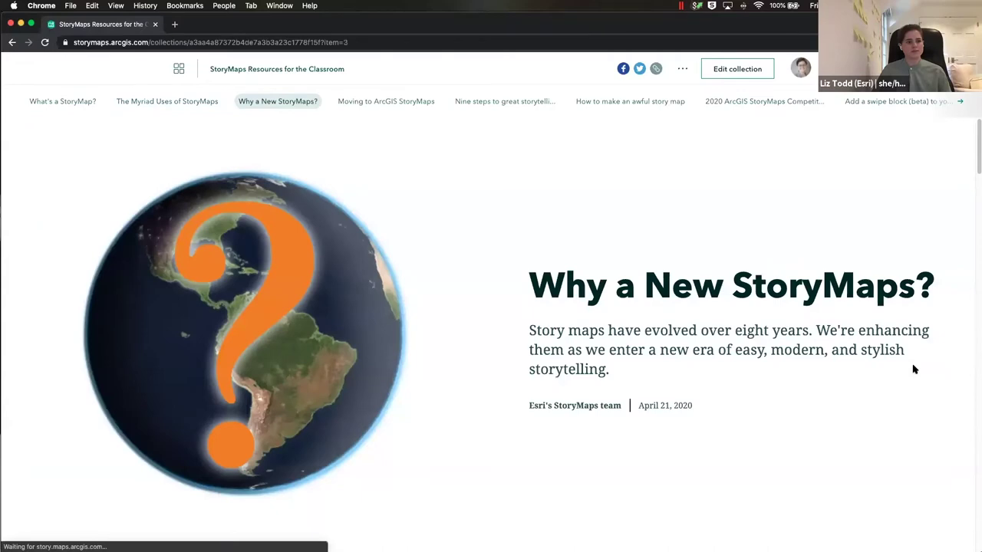
pyautogui.scroll(-4, 913, 369)
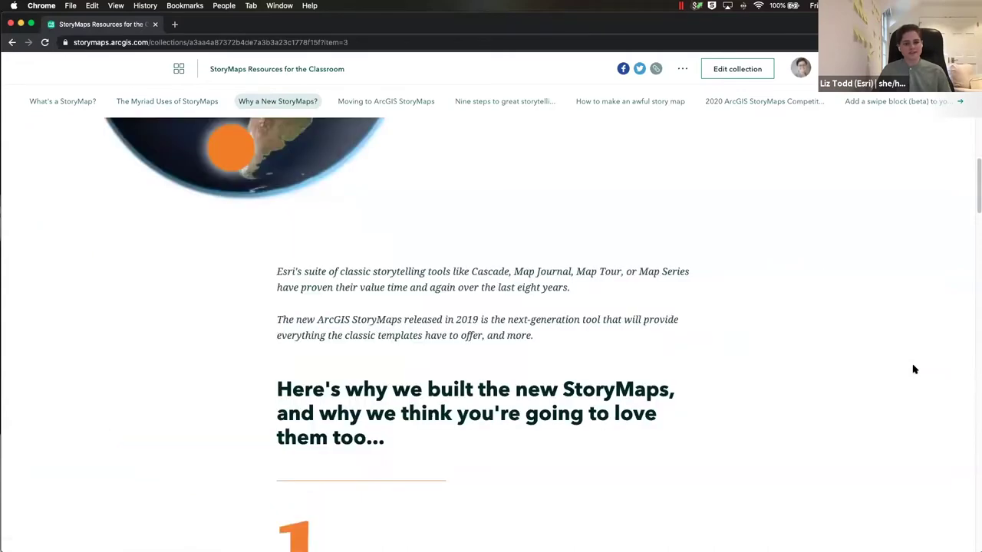
pyautogui.scroll(-4, 913, 369)
pyautogui.scroll(-1, 913, 369)
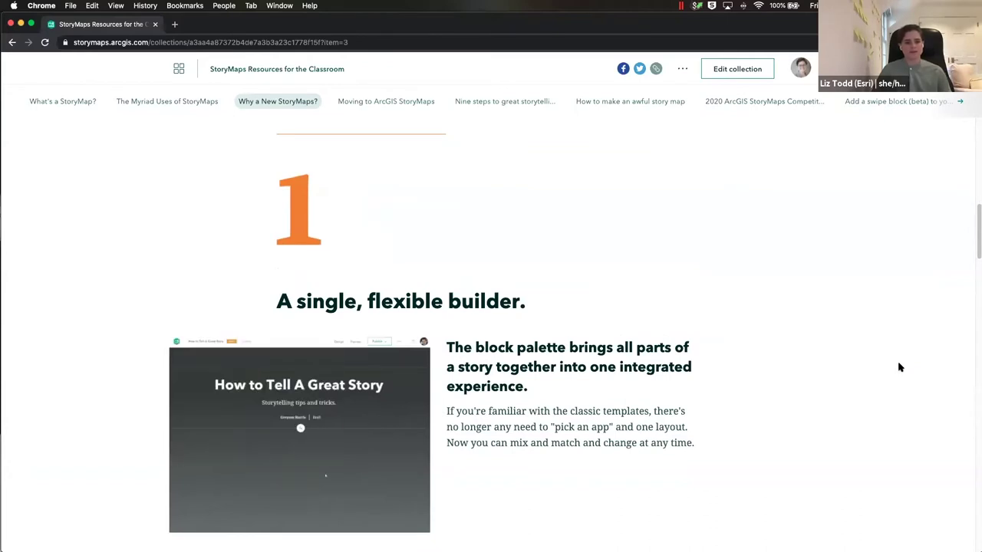
pyautogui.scroll(-1, 900, 368)
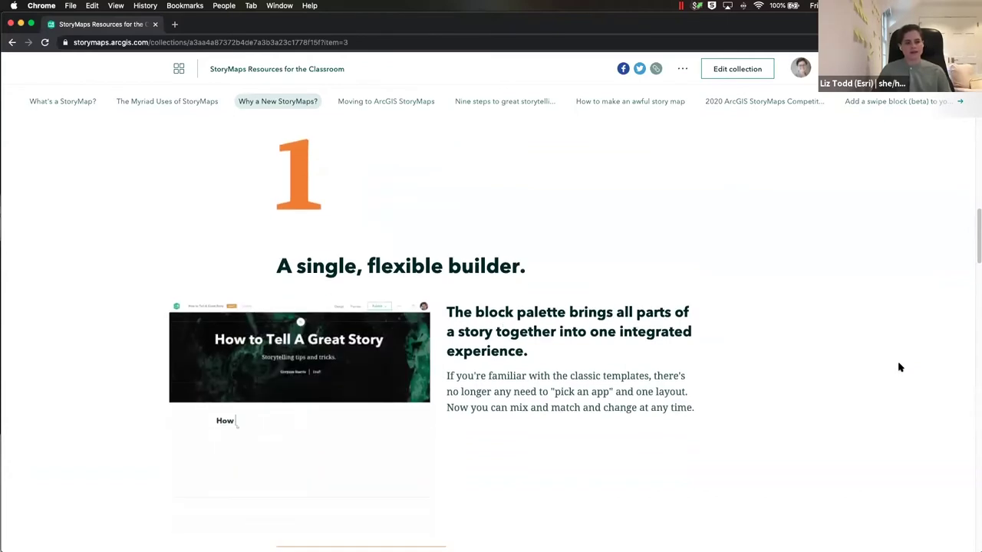
# - Read reason 2 on simple mapmaking with express maps and reason 3 on built-in design and themes
pyautogui.scroll(-3, 900, 367)
pyautogui.scroll(-2, 900, 367)
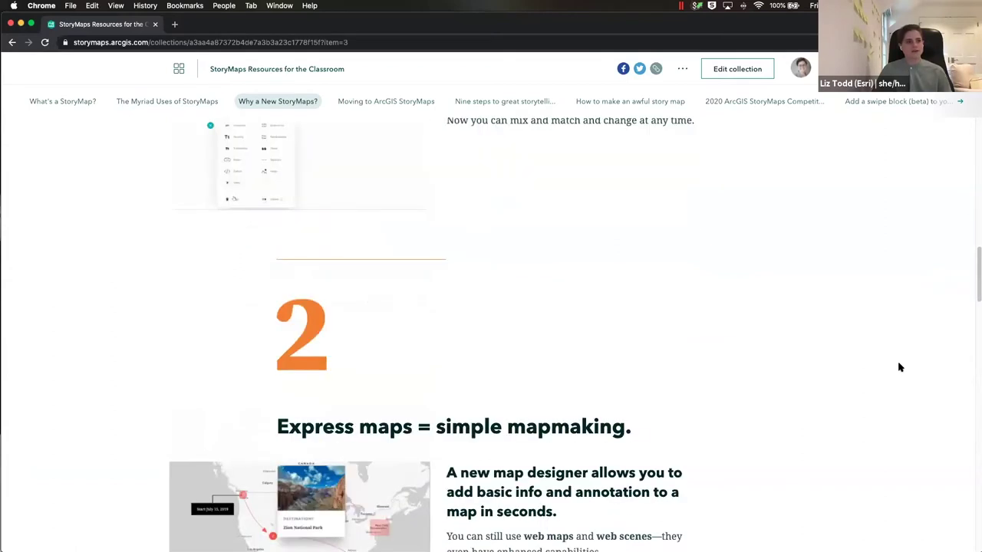
pyautogui.scroll(-1, 900, 368)
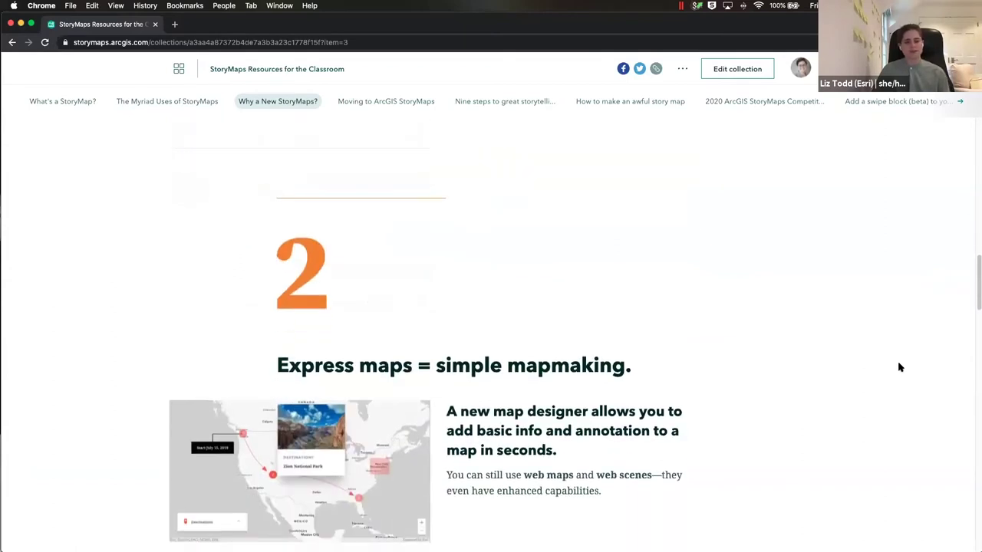
pyautogui.scroll(-1, 900, 367)
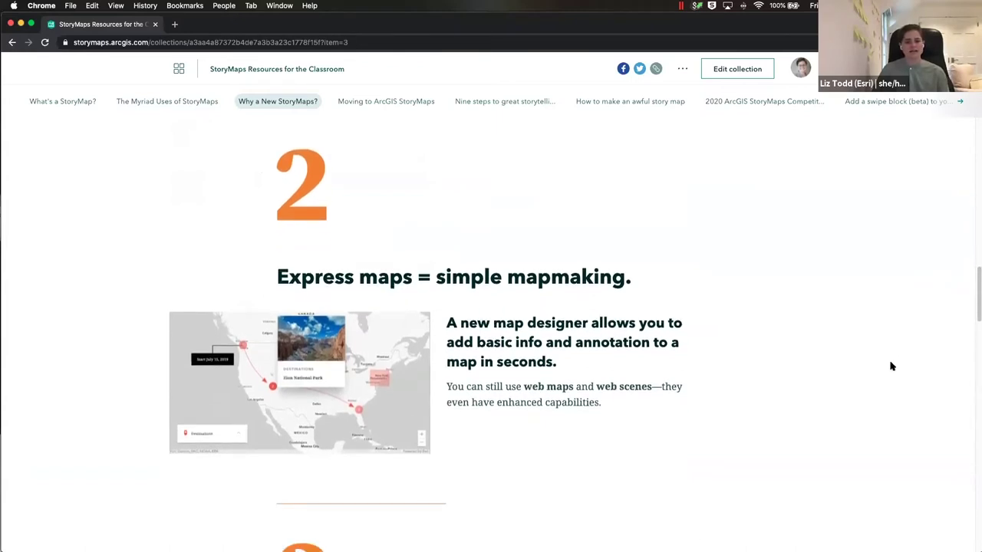
pyautogui.scroll(-1, 889, 367)
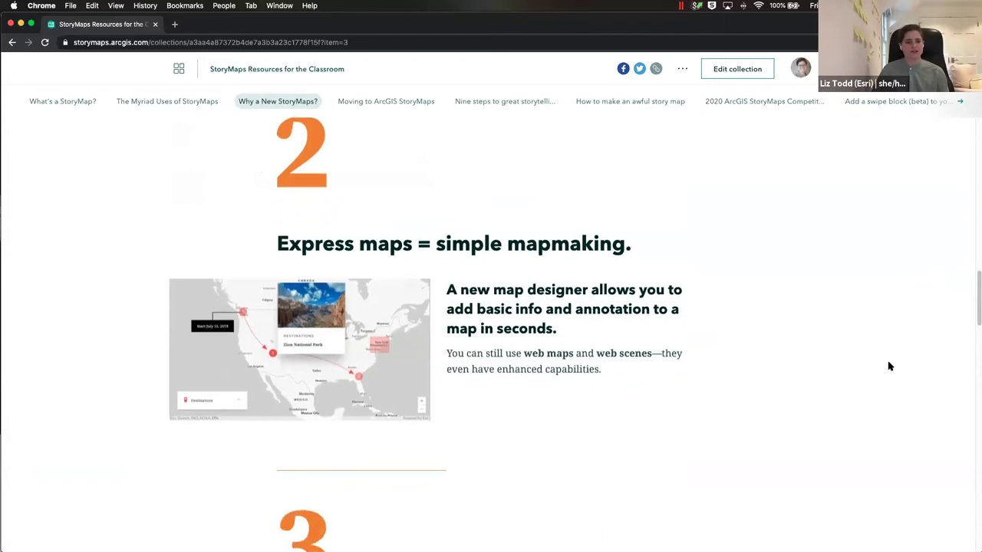
pyautogui.scroll(-2, 890, 366)
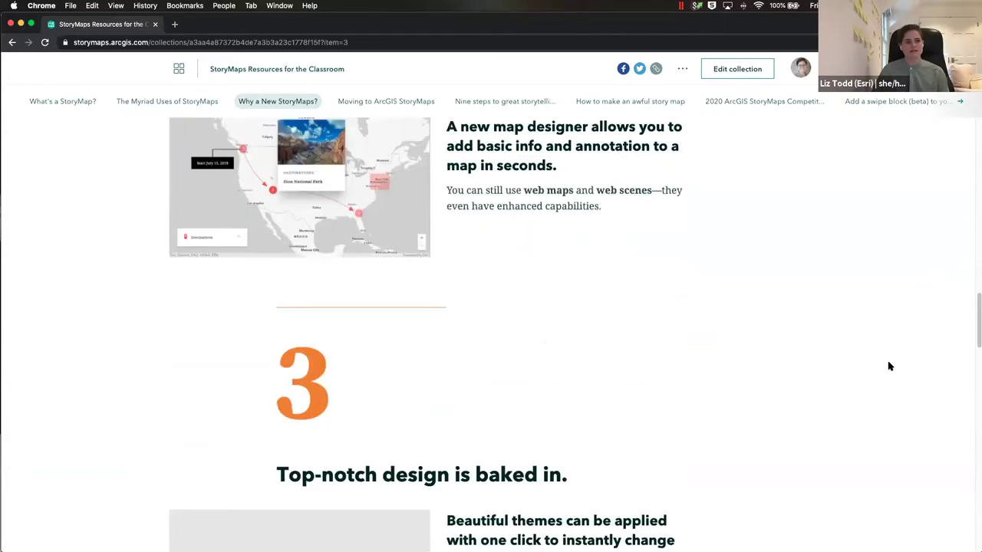
pyautogui.scroll(-3, 889, 366)
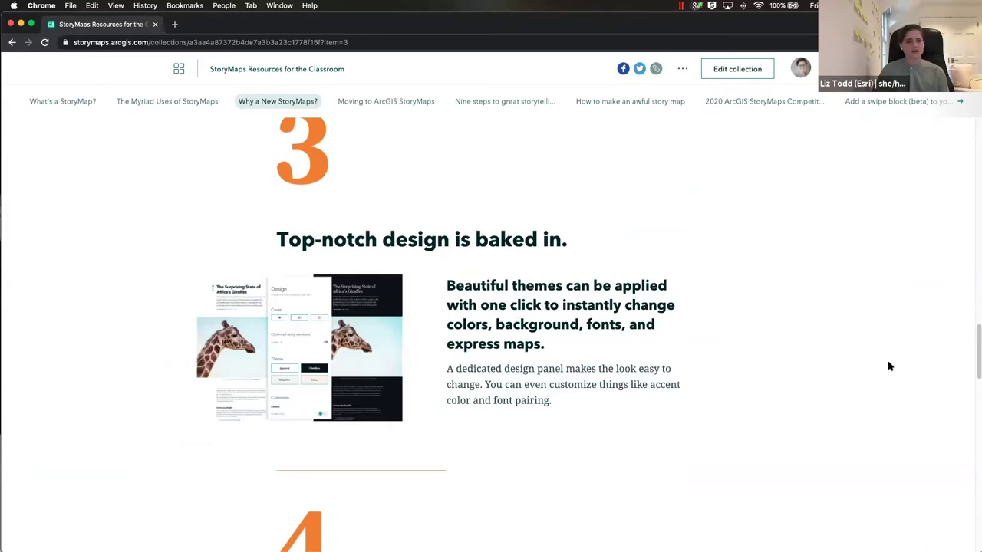
pyautogui.scroll(-1, 890, 366)
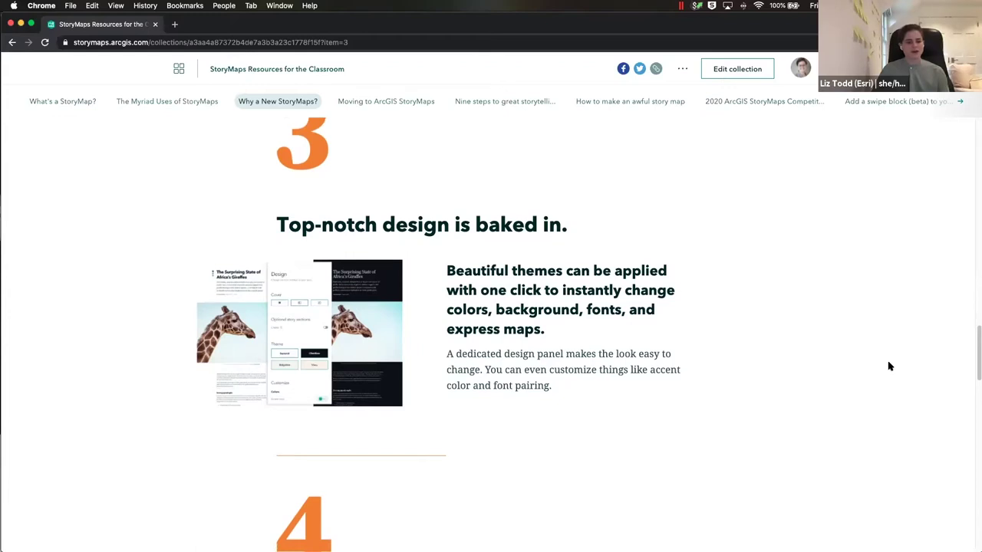
pyautogui.scroll(-1, 890, 366)
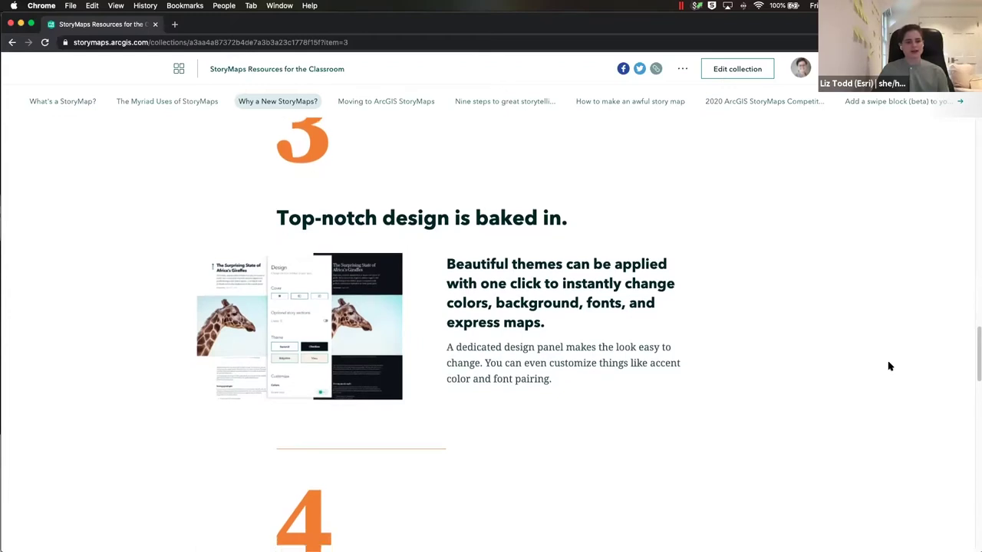
# - Read reason 4 on drafting and publishing stories and reason 5 on fast loading, easy sharing and great looks
pyautogui.scroll(-5, 889, 367)
pyautogui.scroll(-2, 889, 367)
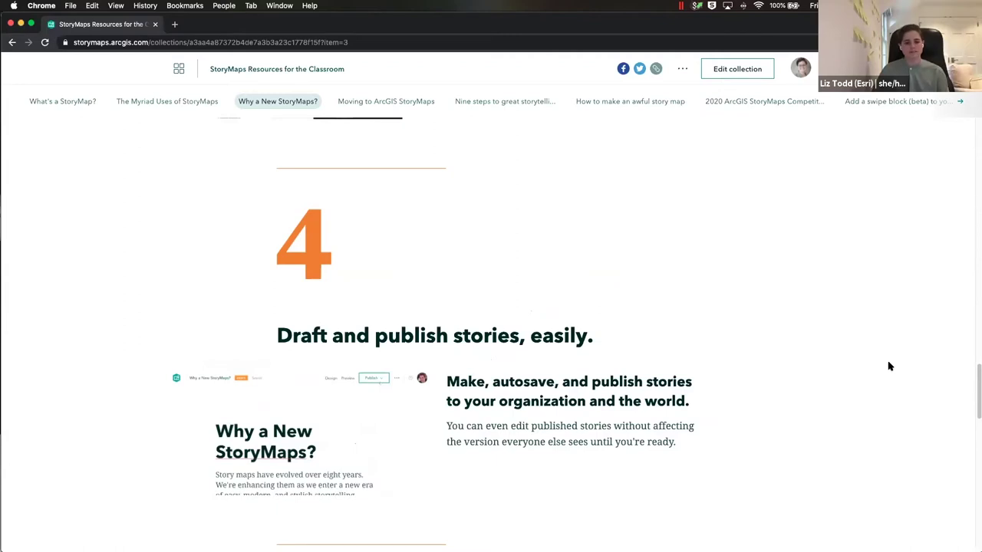
pyautogui.scroll(-2, 889, 366)
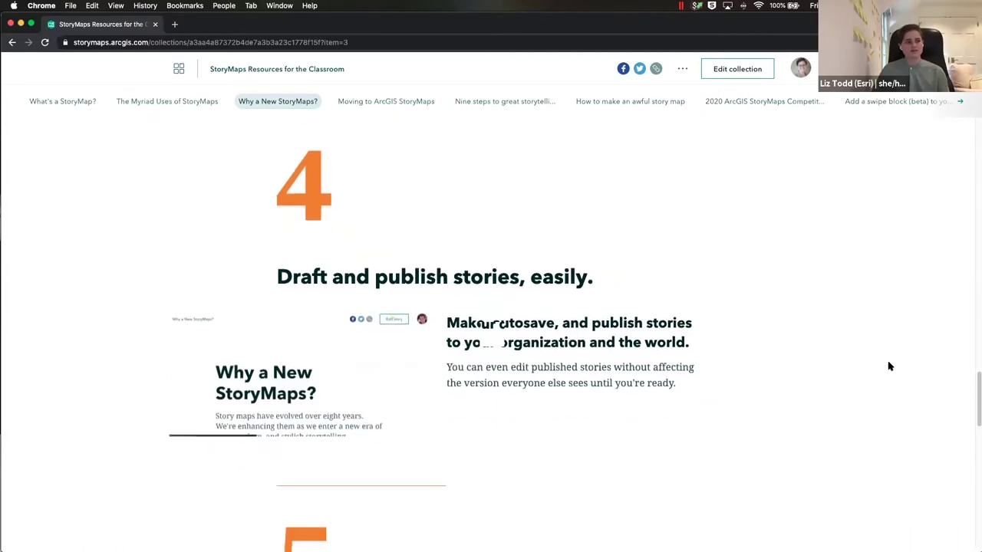
pyautogui.scroll(-4, 889, 366)
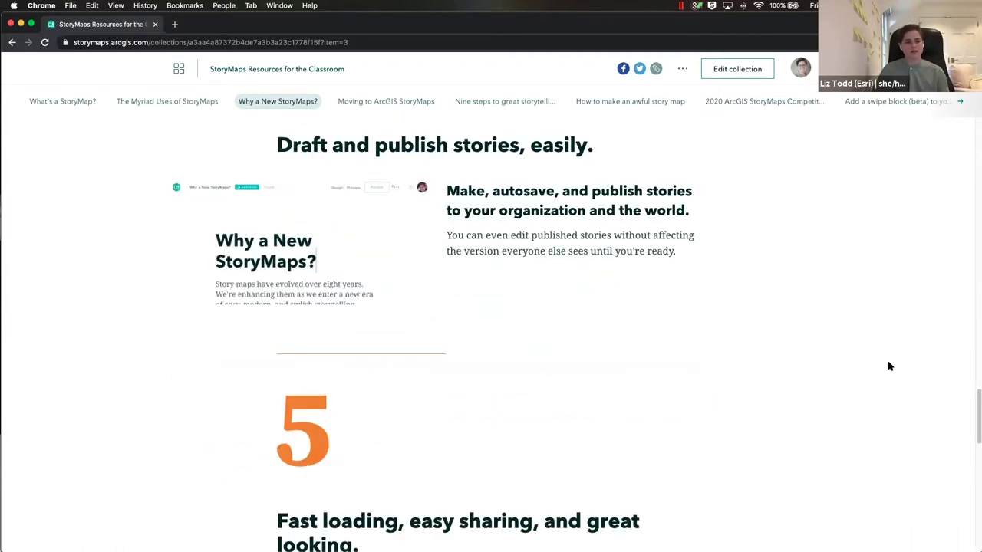
pyautogui.scroll(-4, 889, 366)
pyautogui.scroll(-1, 890, 366)
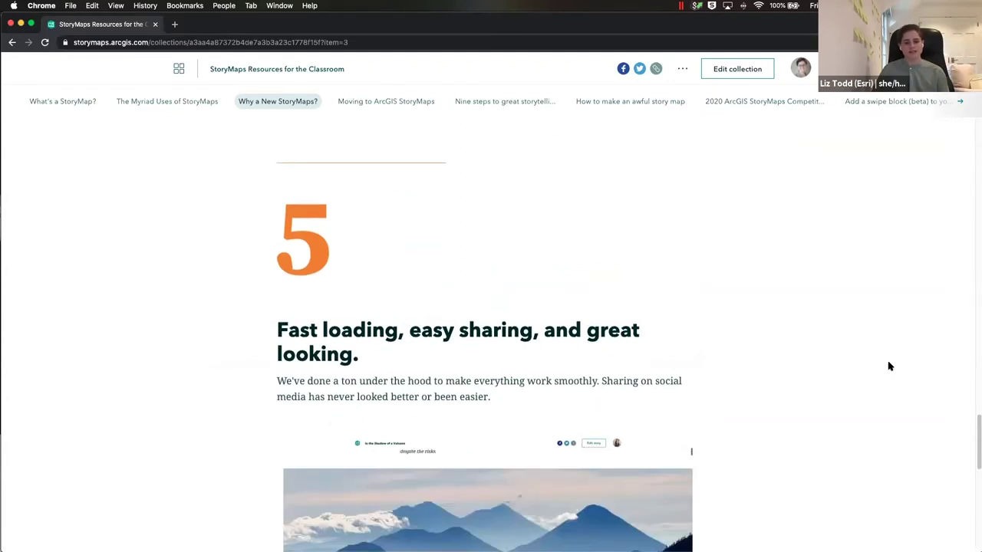
pyautogui.scroll(-1, 889, 366)
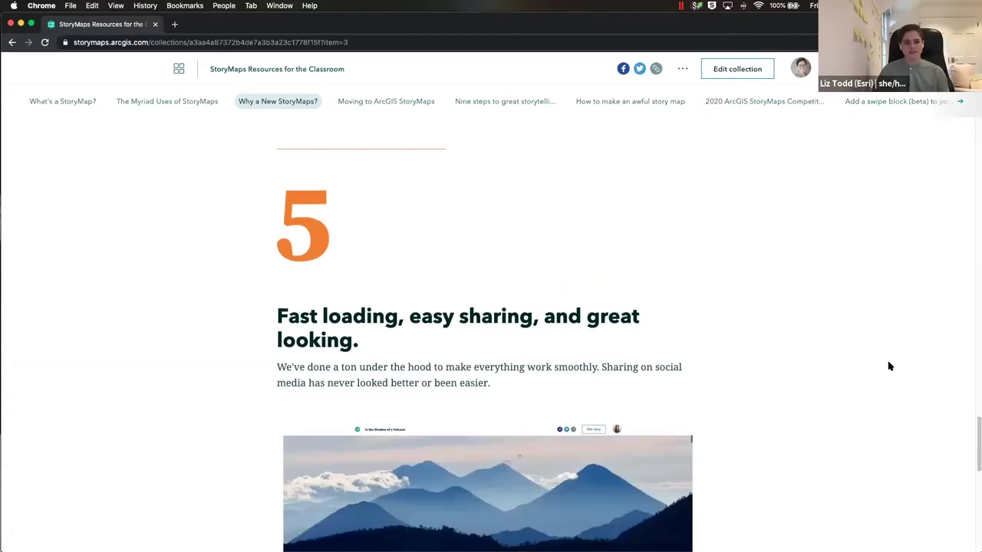
# - Examine the example under reason 5 and read reason 6 about new features being added every couple of months
pyautogui.scroll(-1, 890, 367)
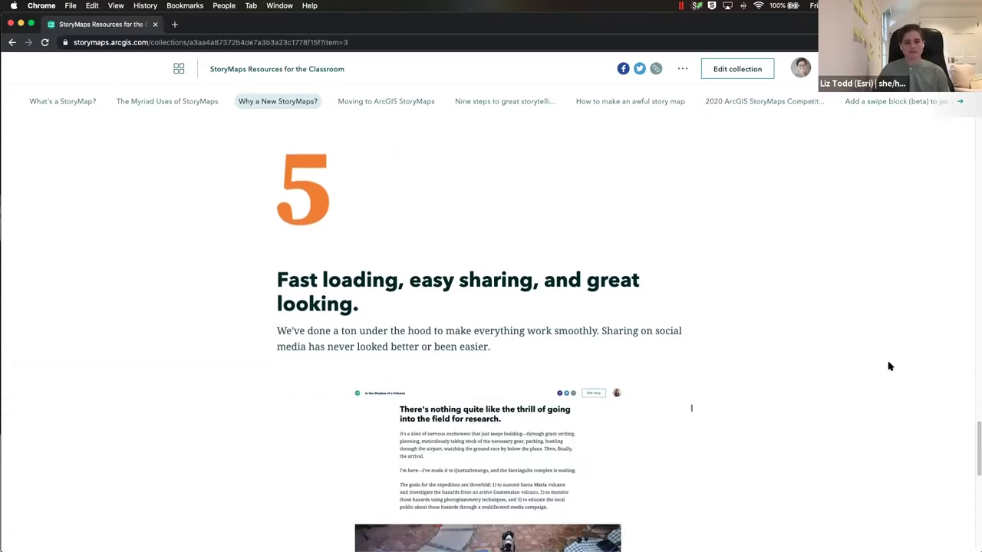
pyautogui.scroll(-1, 890, 366)
pyautogui.scroll(-1, 890, 367)
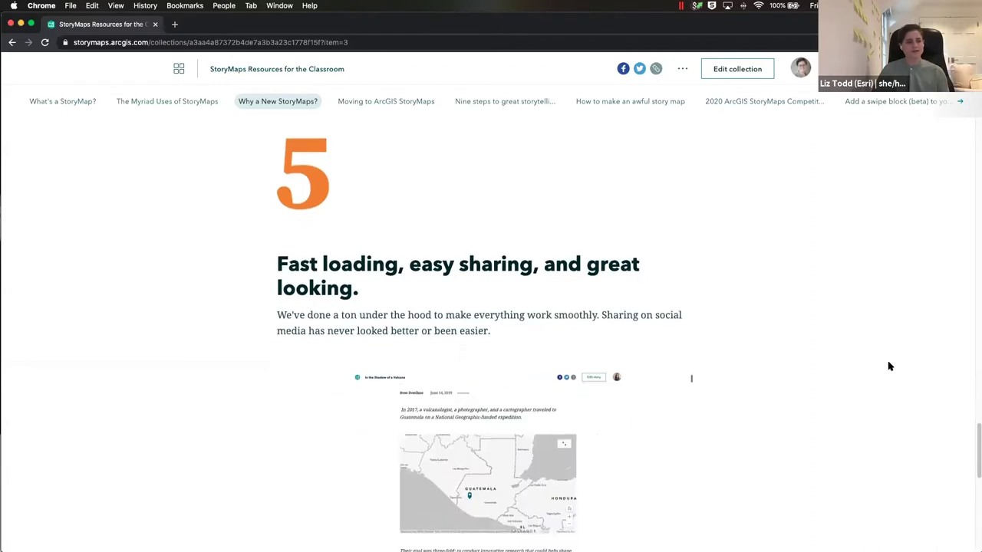
pyautogui.scroll(-1, 890, 367)
pyautogui.scroll(-3, 891, 367)
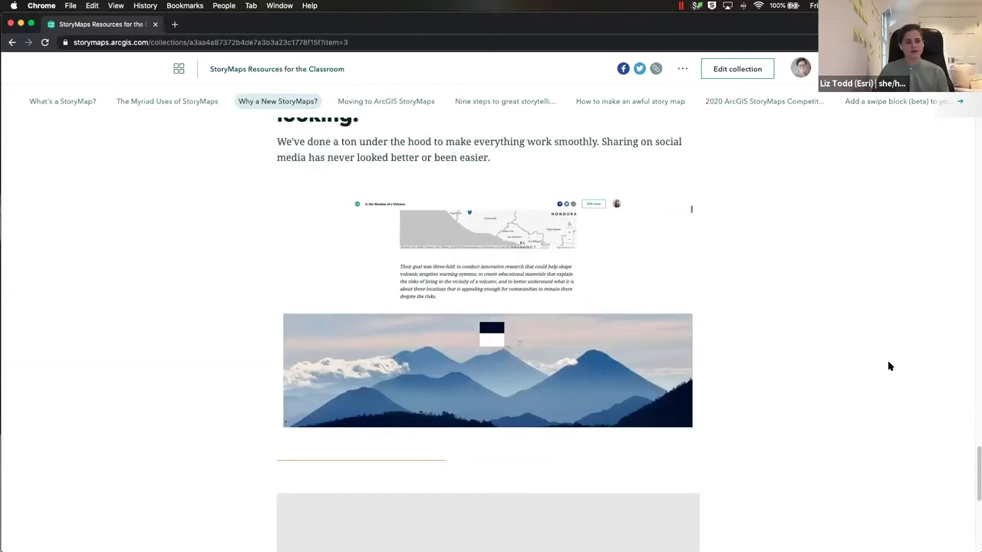
pyautogui.scroll(-5, 890, 366)
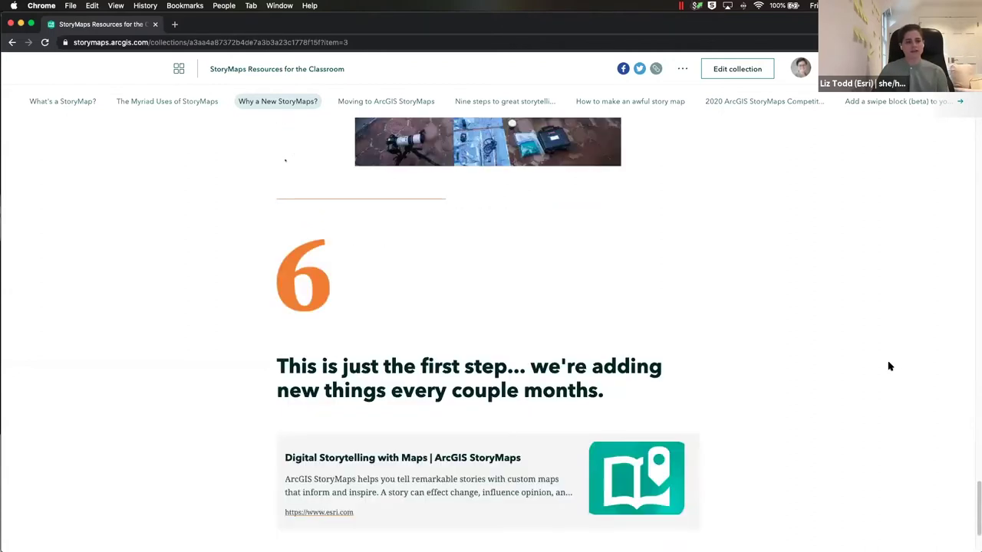
pyautogui.scroll(-1, 890, 367)
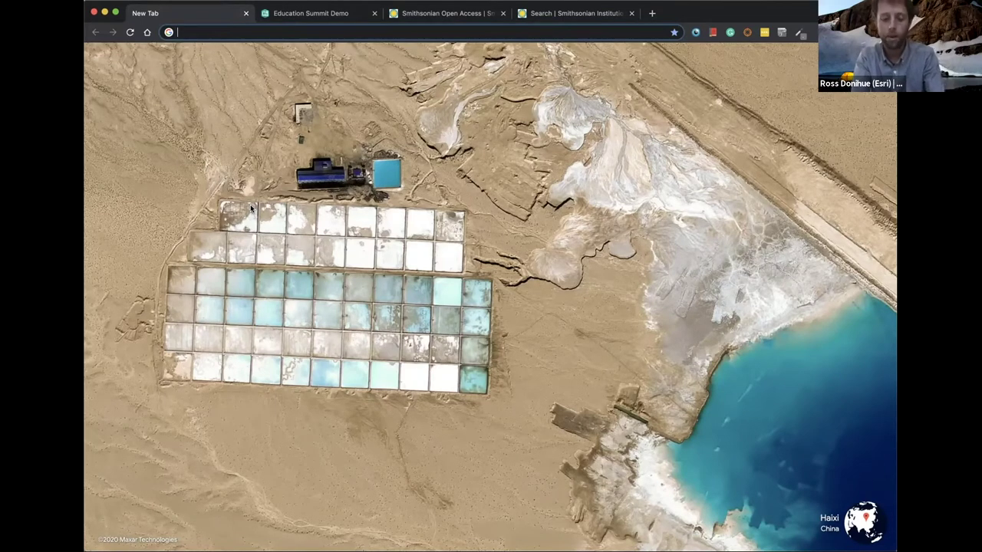
# - Go to esri.com/storymaps and look over the ArcGIS StoryMaps overview page
pyautogui.click(186, 32)
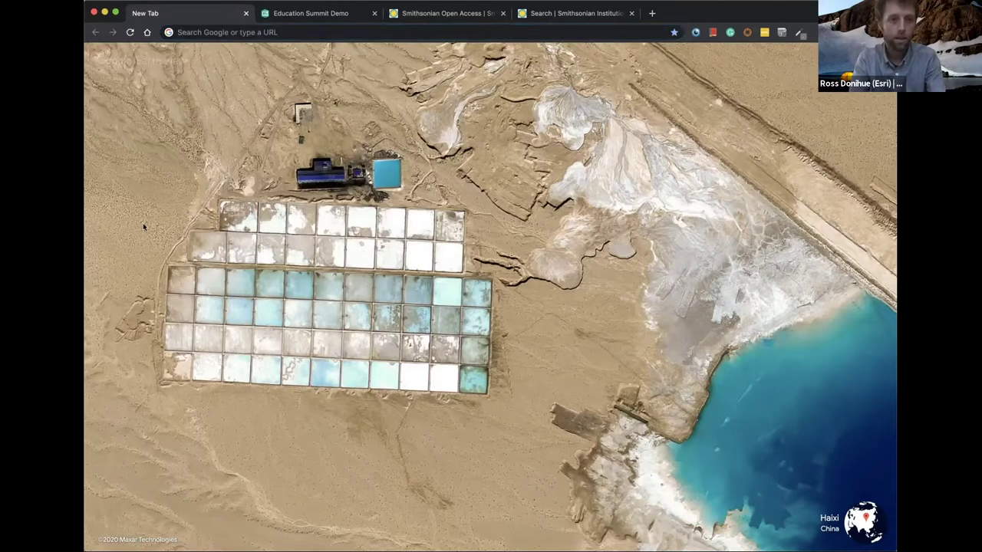
pyautogui.write('esri')
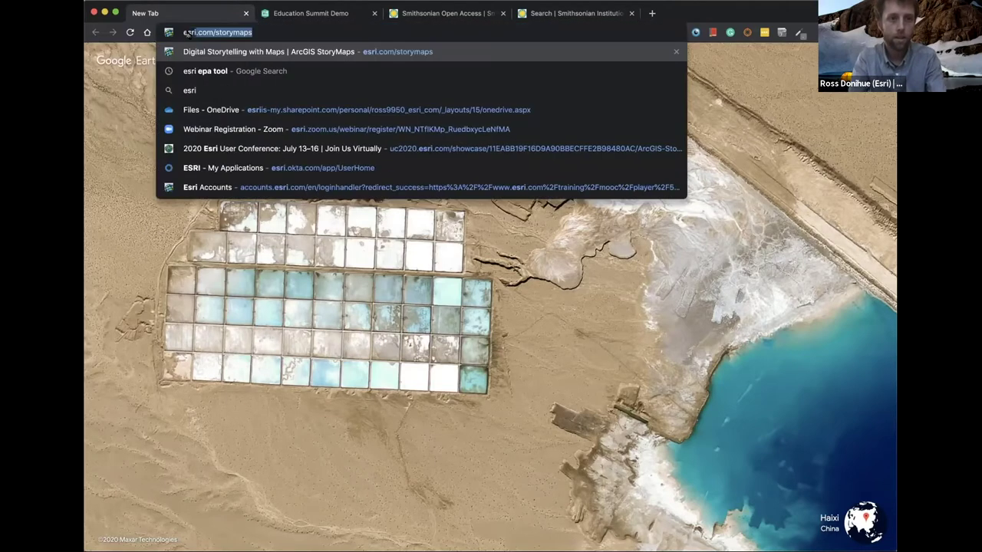
pyautogui.press('Return')
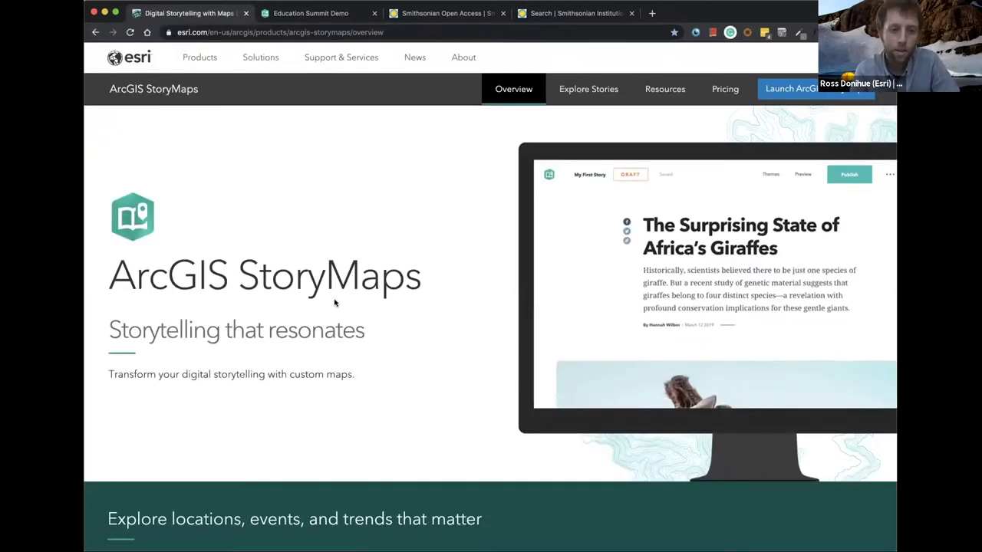
pyautogui.scroll(-2, 335, 299)
pyautogui.scroll(3, 335, 300)
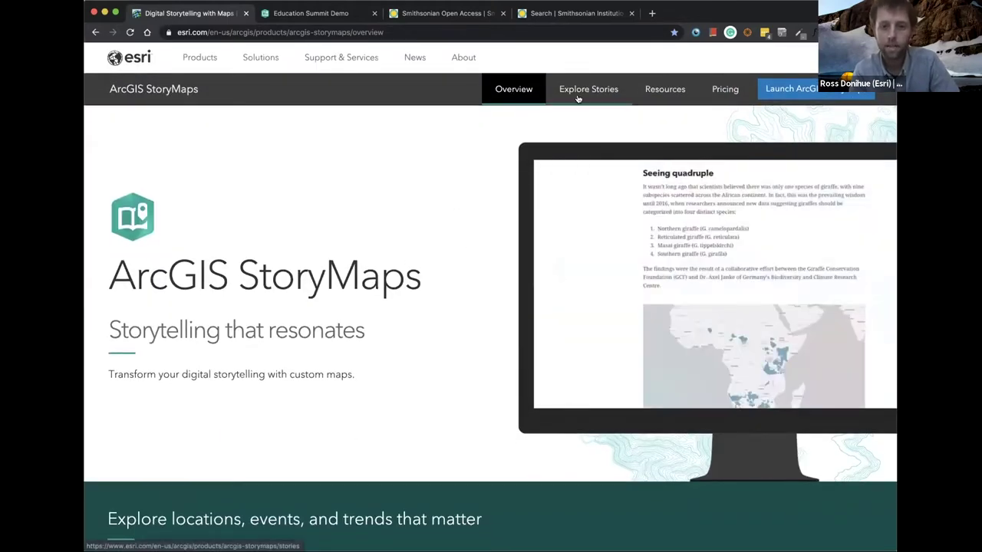
# - Open Explore Stories and browse the What we're reading features and the story albums by topic
pyautogui.click(578, 90)
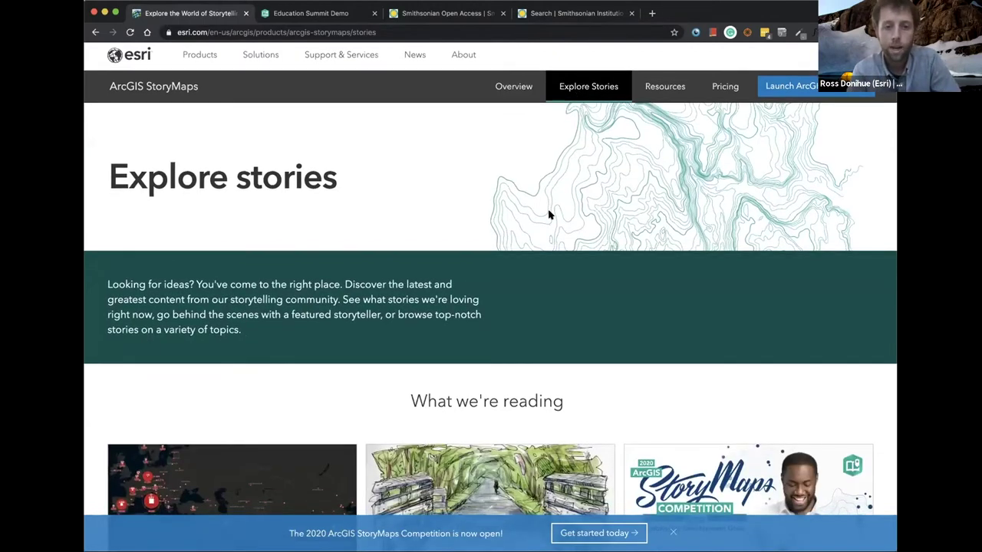
pyautogui.scroll(-2, 548, 213)
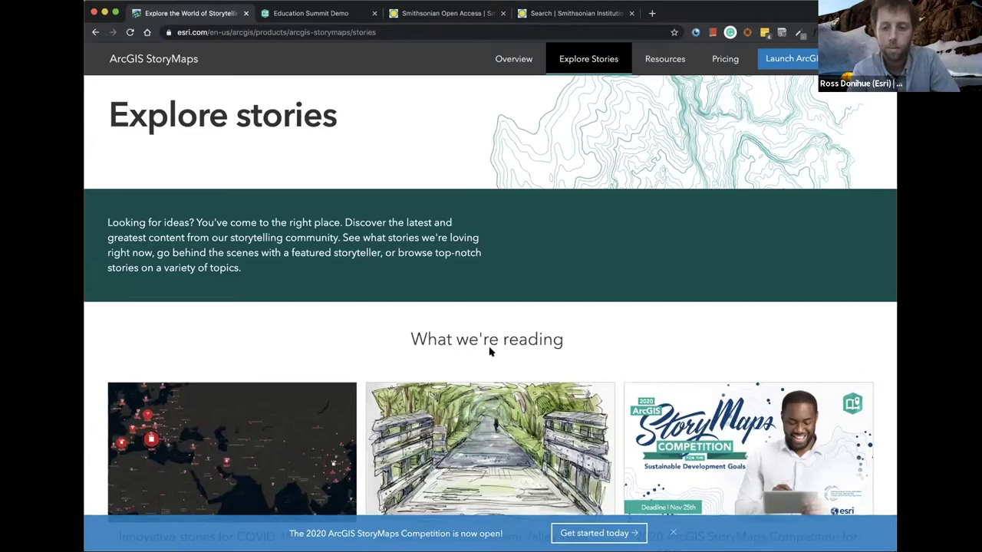
pyautogui.scroll(-5, 497, 334)
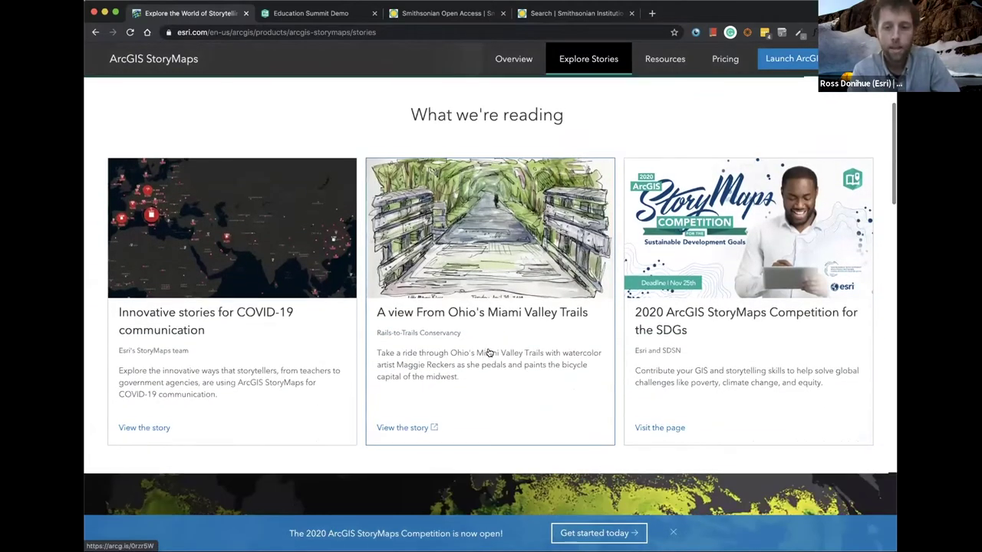
pyautogui.scroll(-10, 489, 352)
pyautogui.scroll(-3, 489, 351)
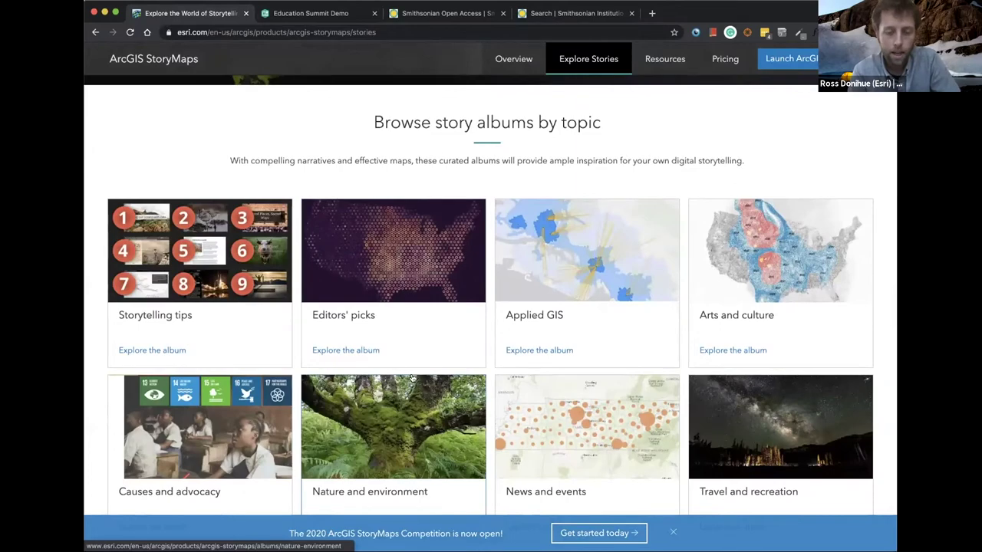
pyautogui.scroll(18, 412, 378)
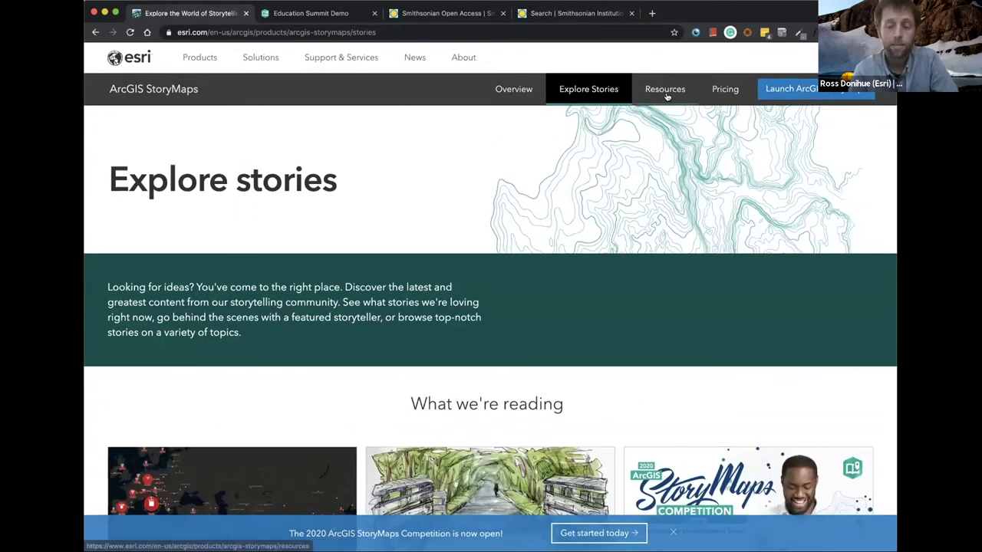
# - Review the ArcGIS StoryMaps Resources page's storytelling guides and tutorials, and open the Reference section
pyautogui.click(666, 92)
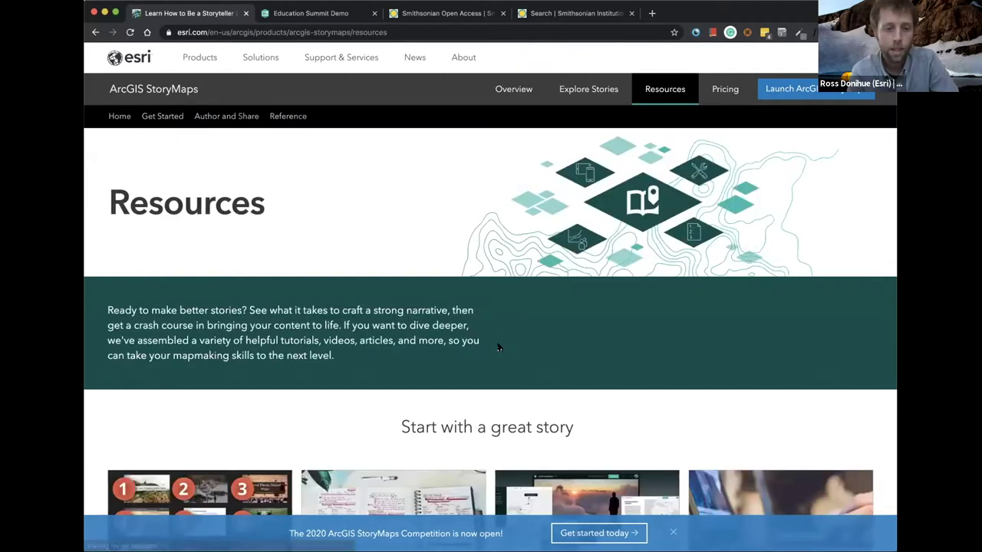
pyautogui.scroll(-3, 495, 353)
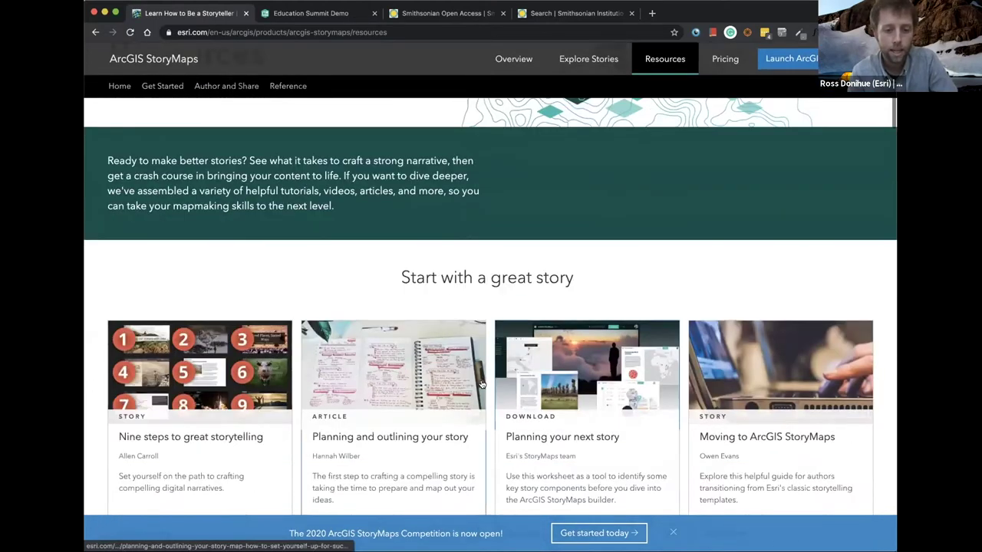
pyautogui.scroll(-2, 481, 384)
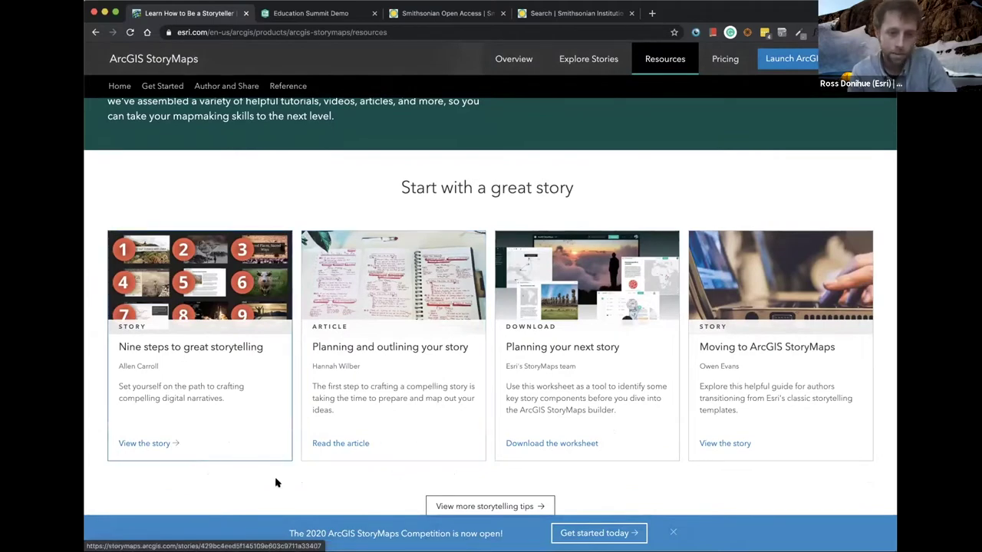
pyautogui.scroll(-10, 281, 500)
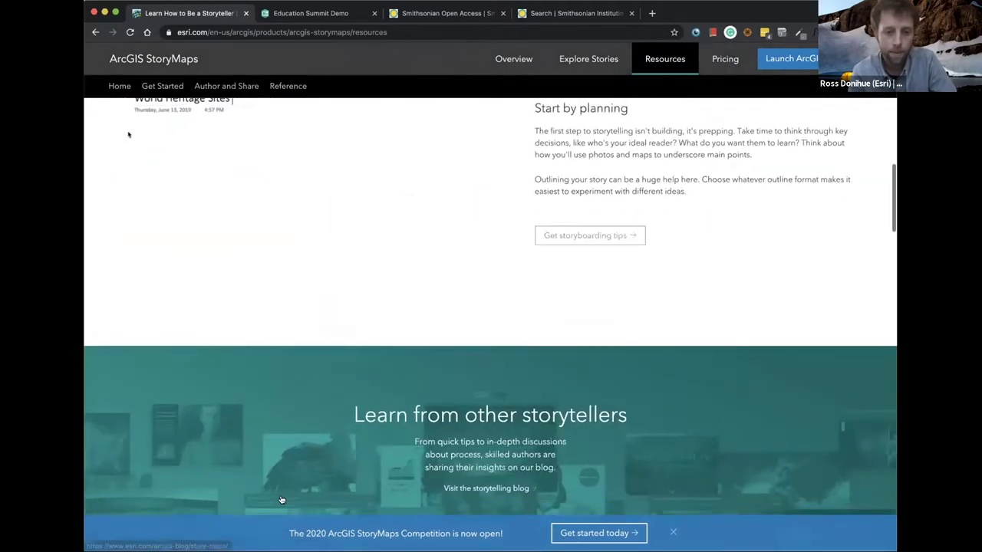
pyautogui.scroll(-10, 281, 500)
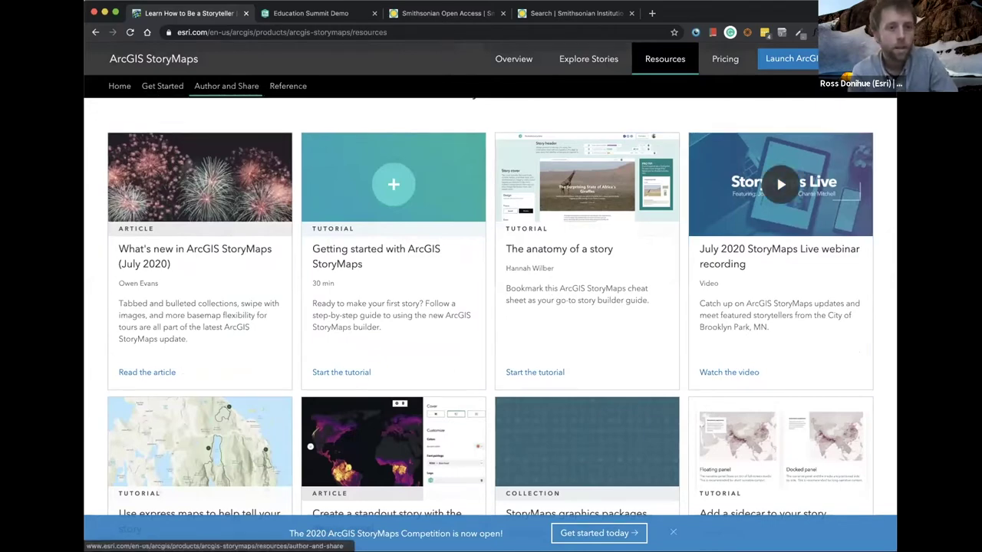
pyautogui.click(274, 86)
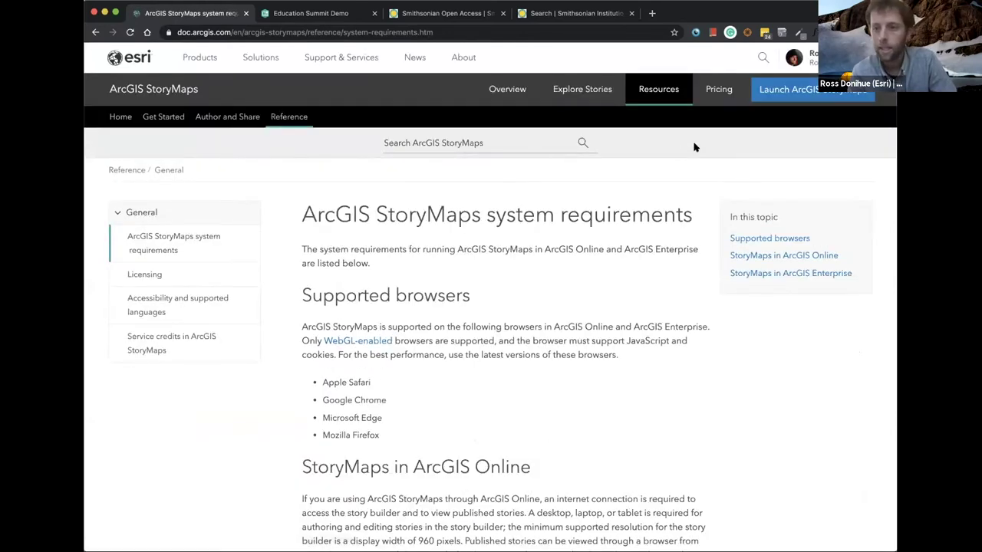
# - Launch ArcGIS StoryMaps, look through the existing stories and collections, and return to the Stories list
pyautogui.click(781, 88)
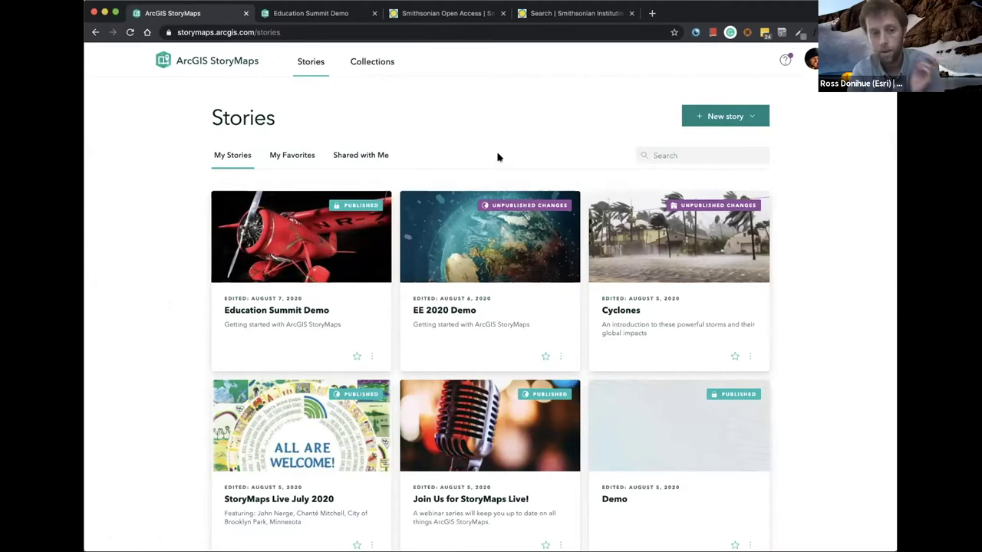
pyautogui.moveTo(340, 205)
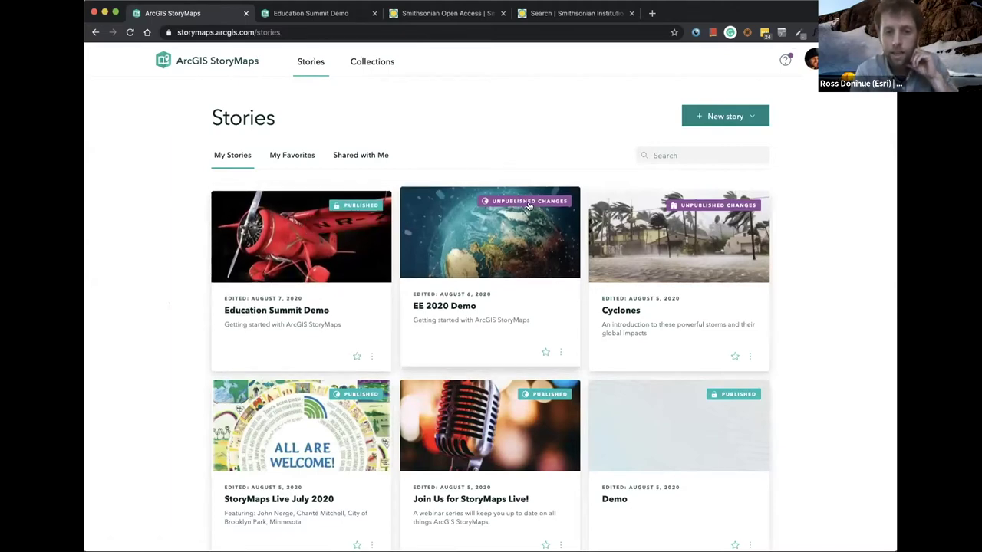
pyautogui.click(362, 63)
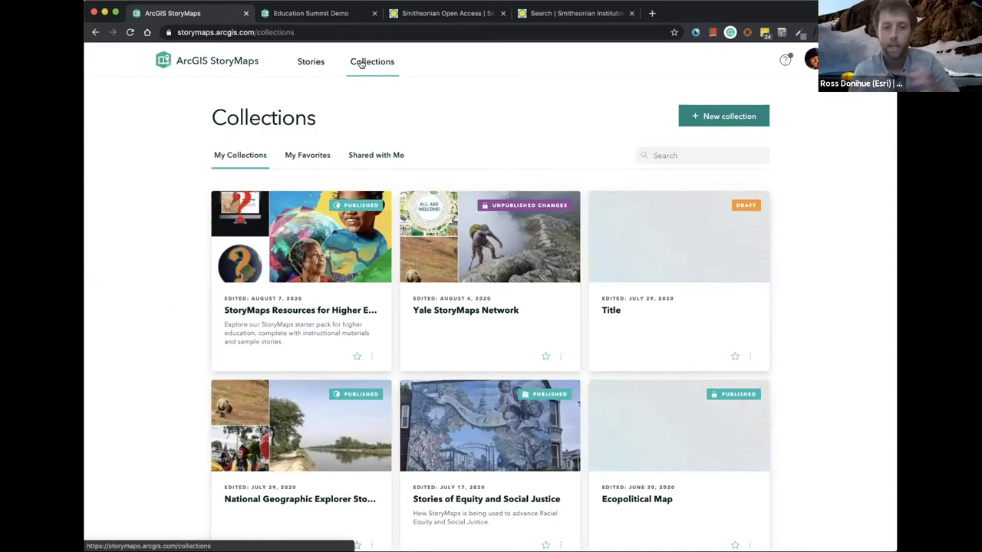
pyautogui.click(310, 66)
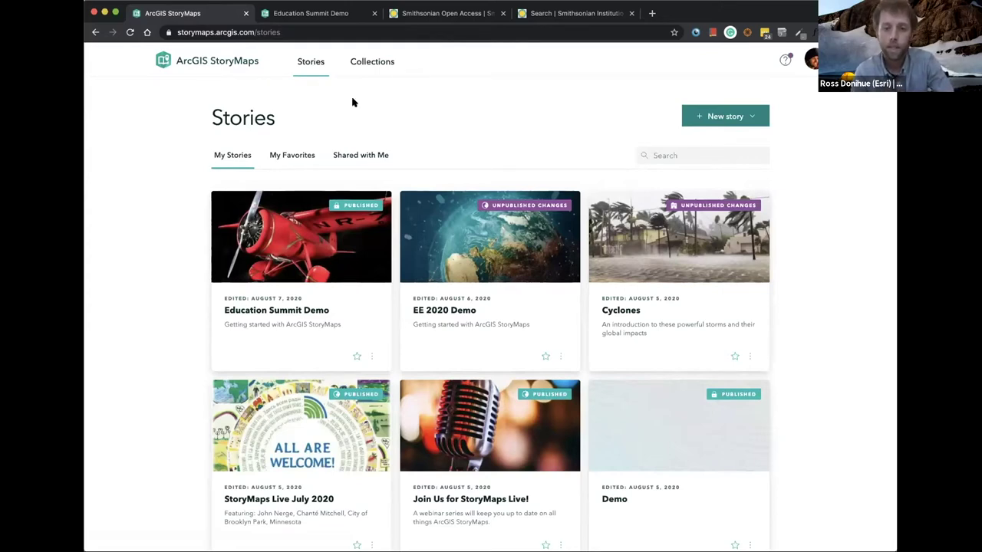
# - Create a new story from scratch and title it "Demo"
pyautogui.click(714, 117)
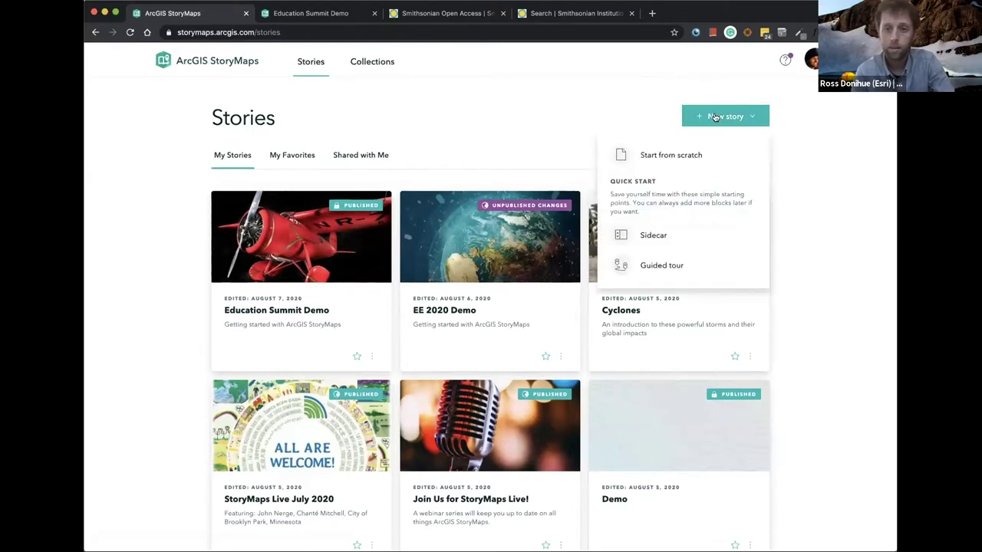
pyautogui.click(681, 156)
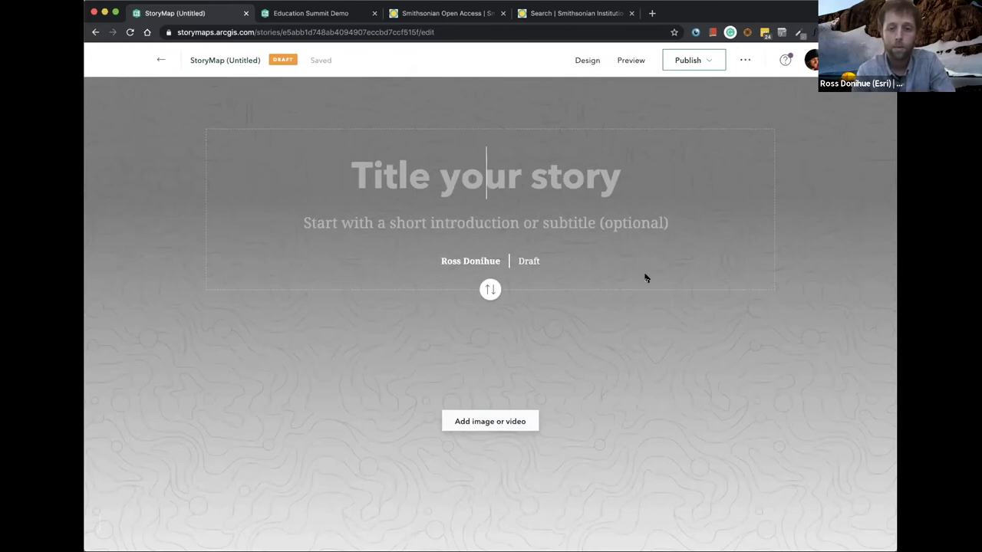
pyautogui.scroll(-3, 646, 277)
pyautogui.scroll(3, 646, 277)
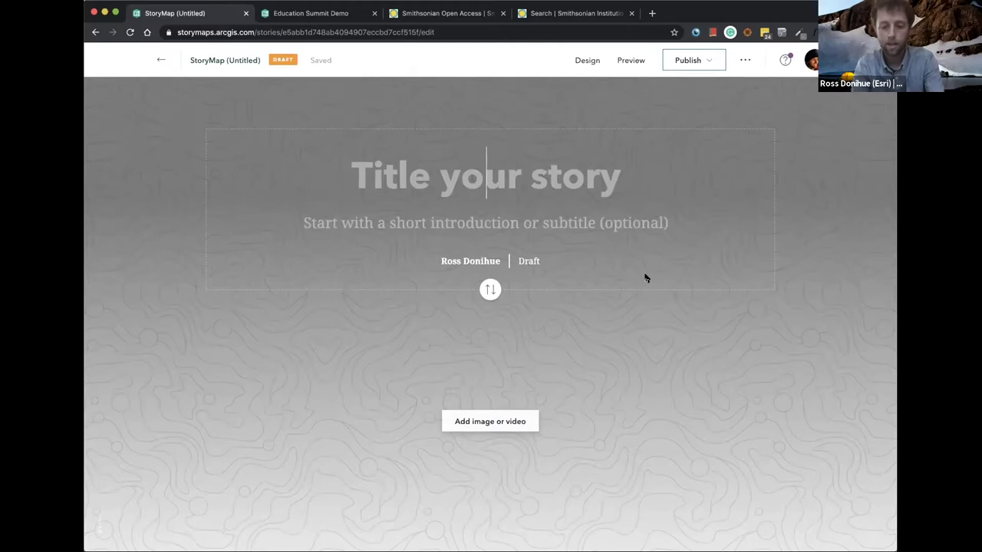
pyautogui.write('Demo')
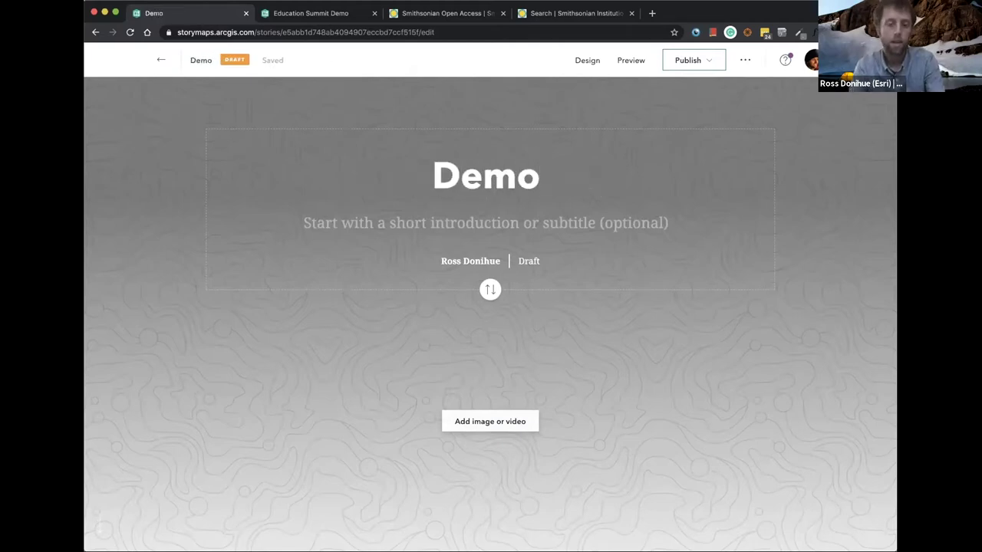
pyautogui.click(462, 423)
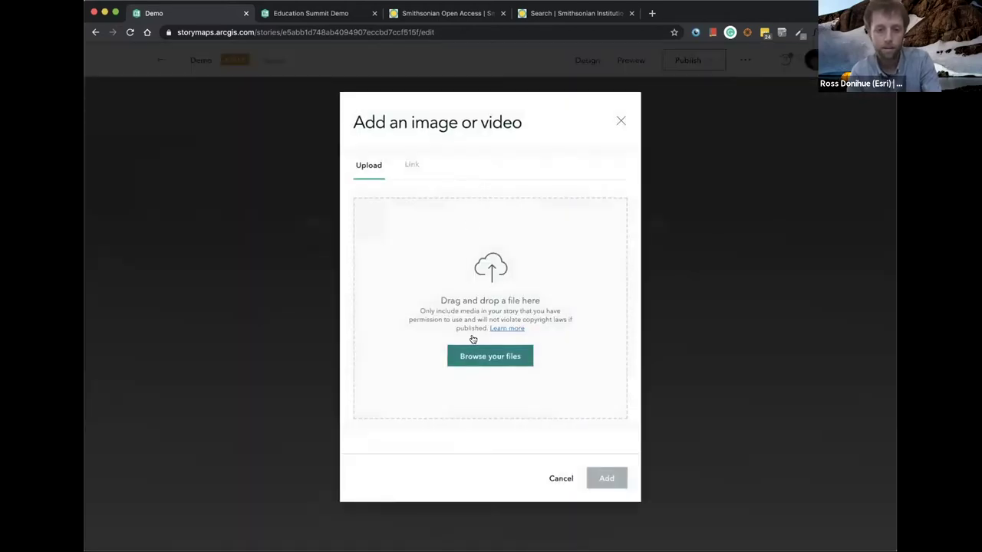
pyautogui.click(472, 360)
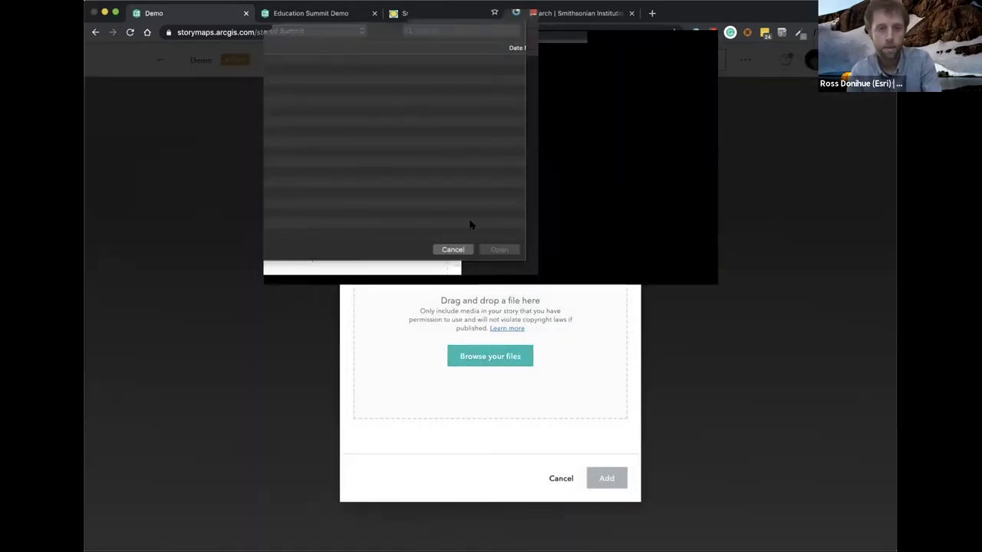
pyautogui.click(529, 81)
pyautogui.click(679, 270)
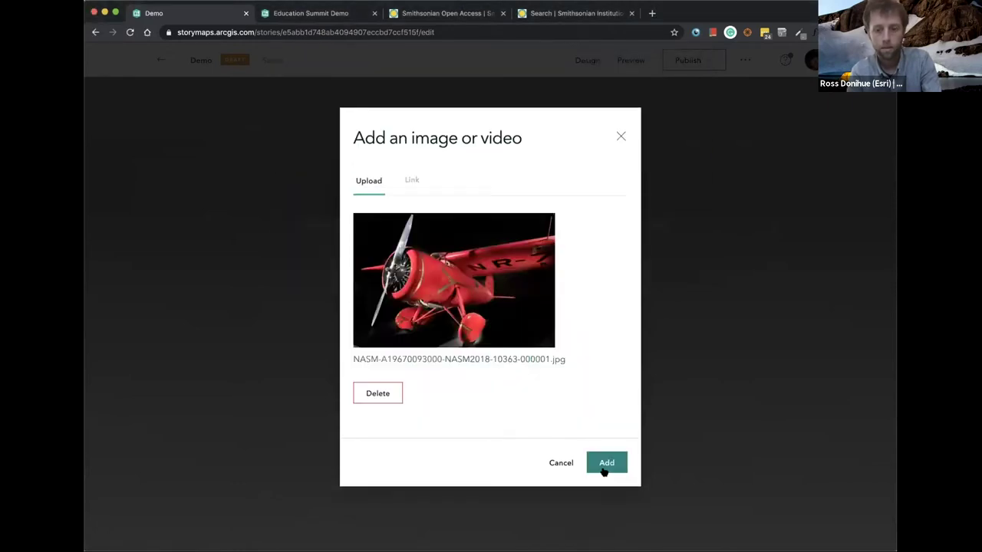
pyautogui.click(598, 465)
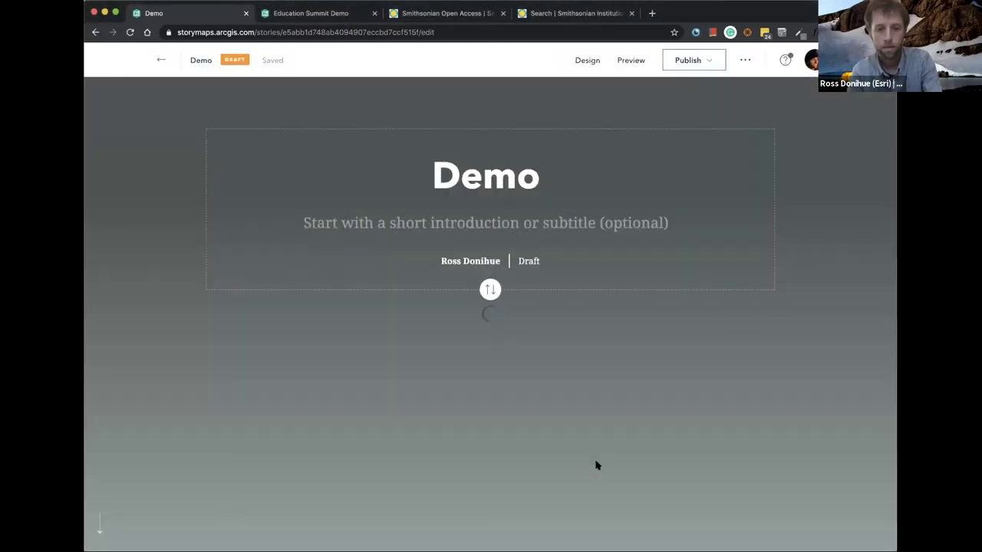
# - Try the lower placement for the cover's title panel and switch it back to the upper placement
pyautogui.scroll(-4, 597, 465)
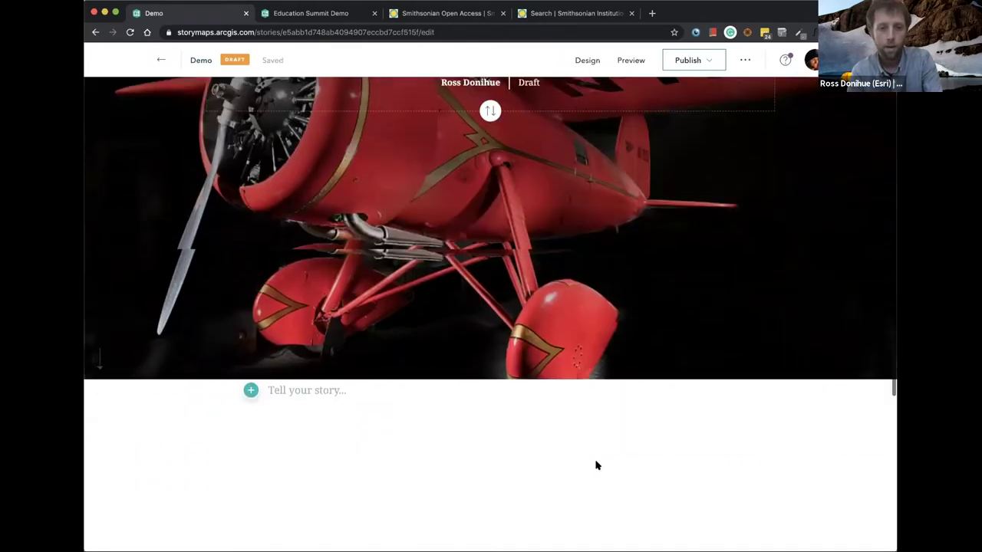
pyautogui.scroll(5, 596, 463)
pyautogui.click(488, 290)
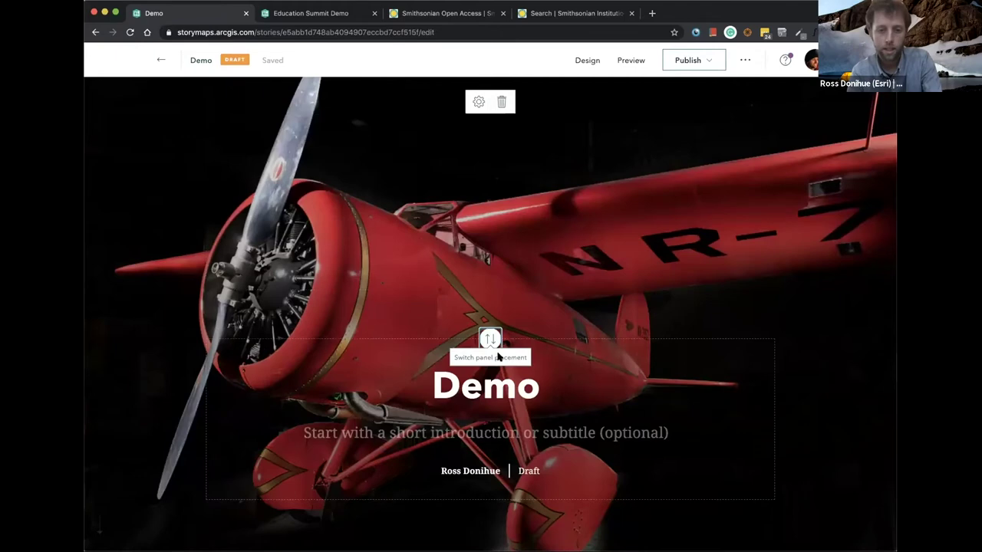
pyautogui.click(488, 344)
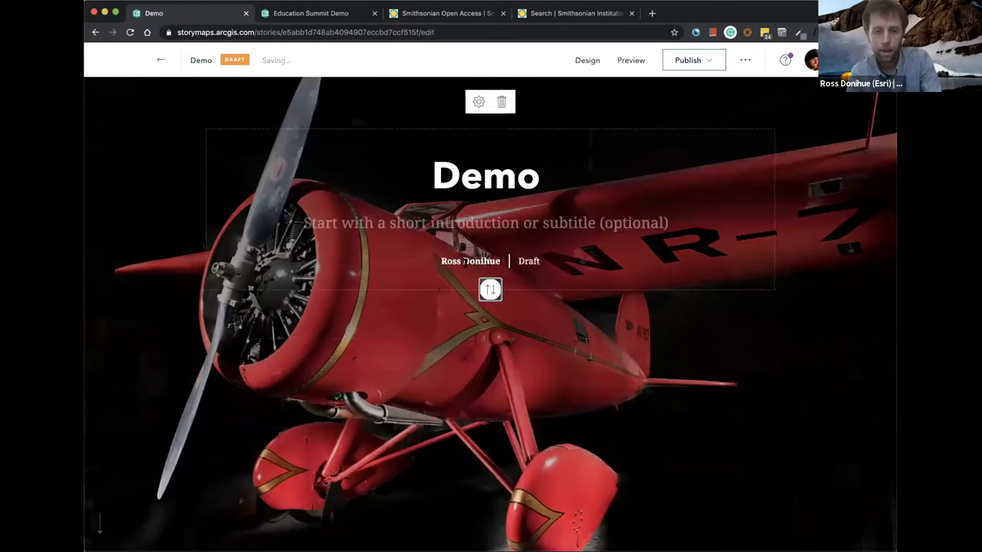
# - Replace the author byline on the cover with "Esri" and switch the title panel to its lower placement
pyautogui.moveTo(500, 261); pyautogui.dragTo(441, 261)
pyautogui.write('Esri')
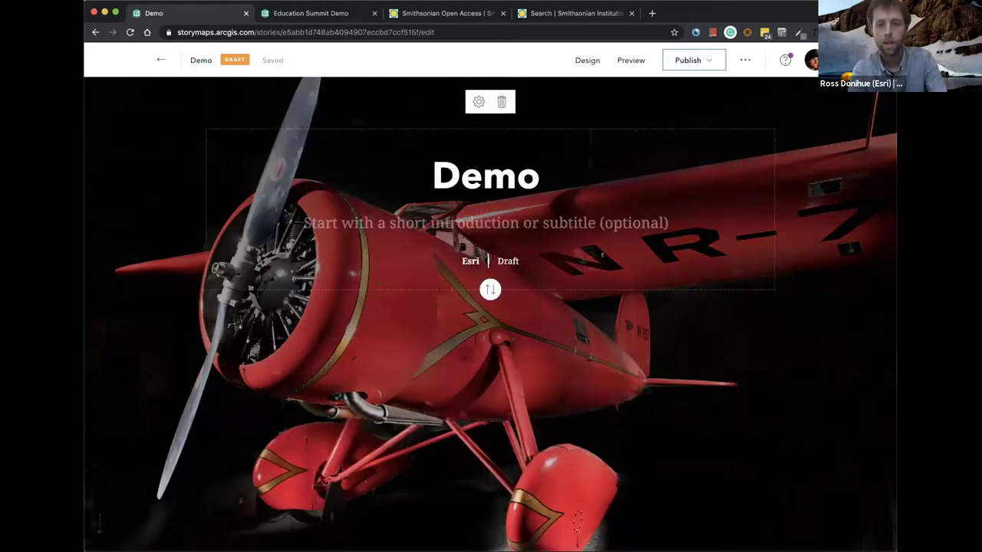
pyautogui.click(491, 290)
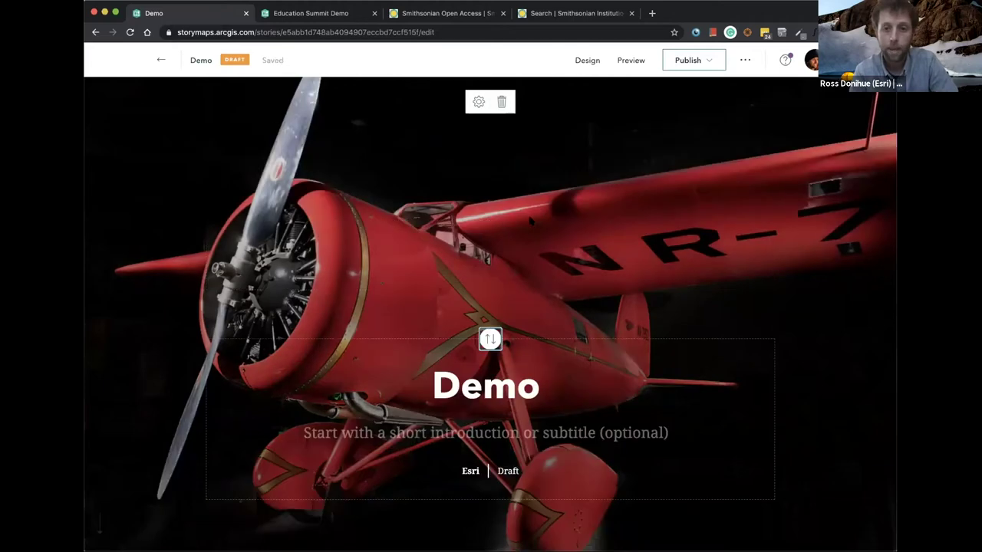
# - Review the content block types that can be added below the cover, close the list and return to the cover
pyautogui.scroll(-5, 502, 265)
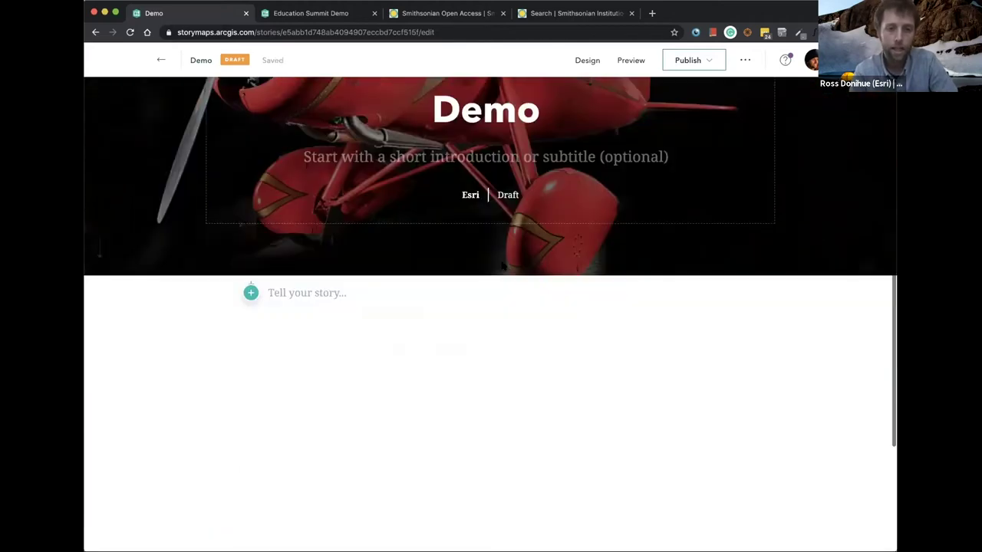
pyautogui.scroll(-3, 502, 264)
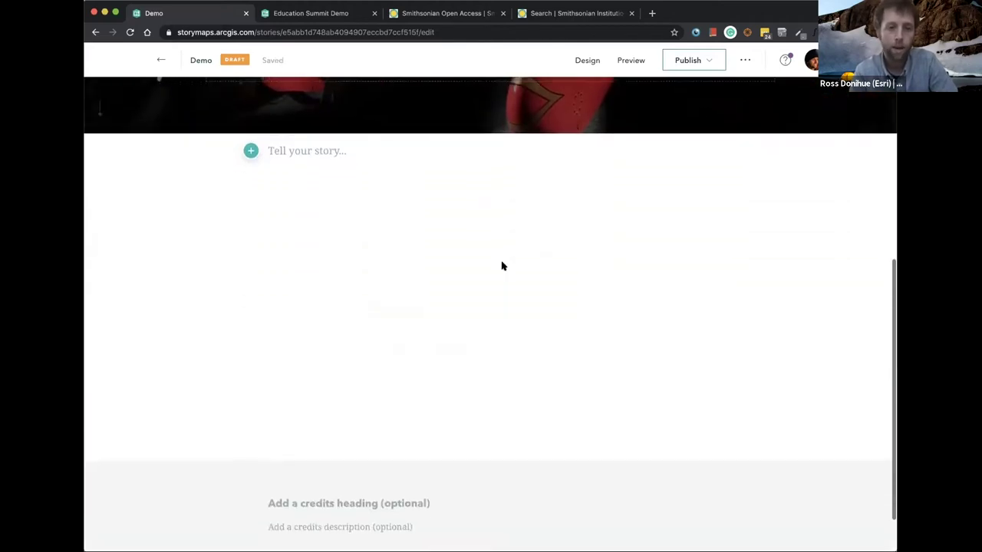
pyautogui.scroll(-1, 503, 266)
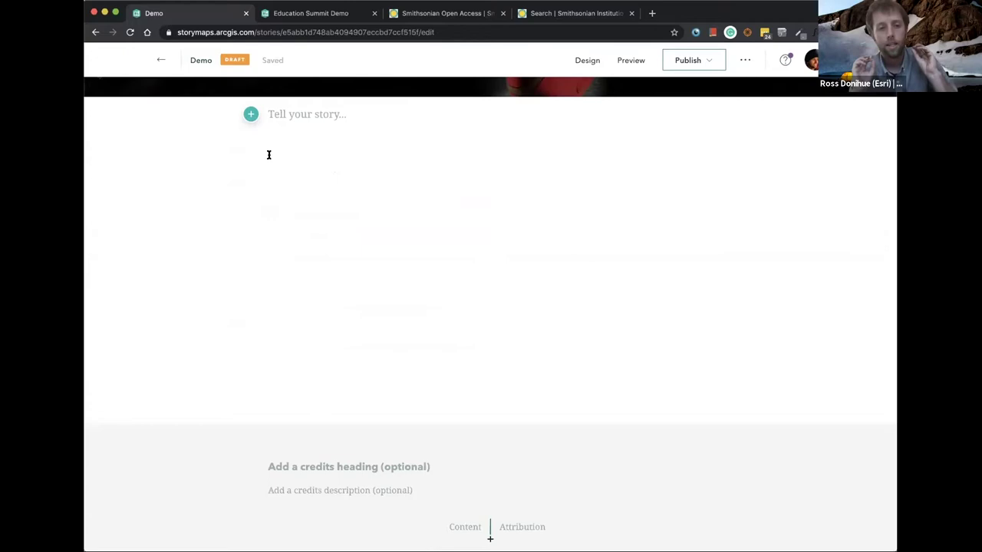
pyautogui.click(251, 114)
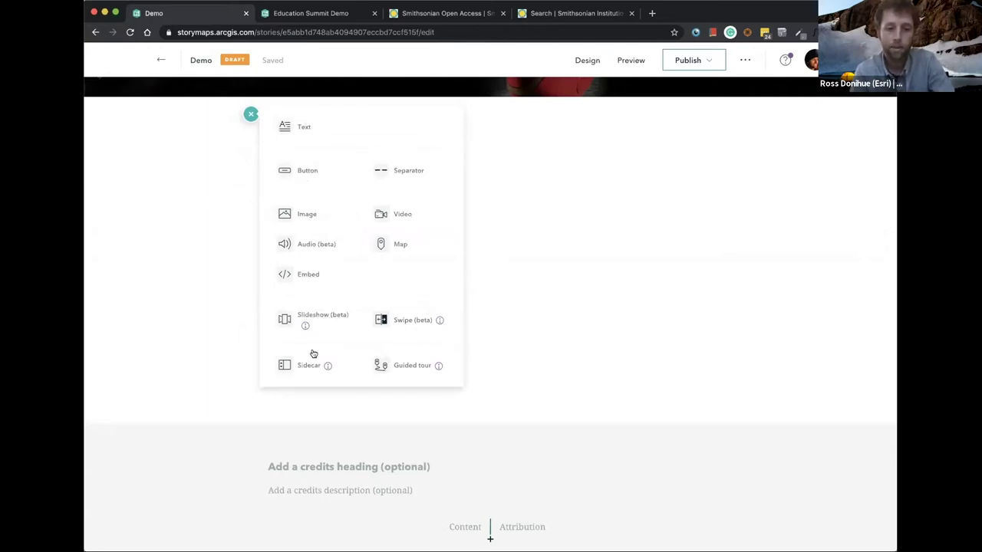
pyautogui.click(494, 287)
pyautogui.scroll(5, 494, 287)
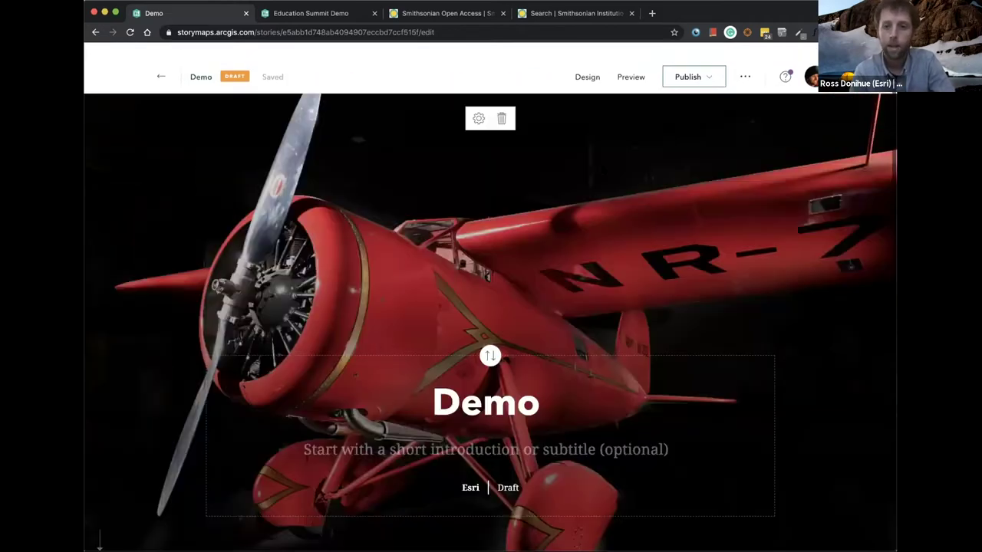
# - Try the side-by-side and minimal cover layouts in the design settings and return to the full cover layout
pyautogui.click(589, 61)
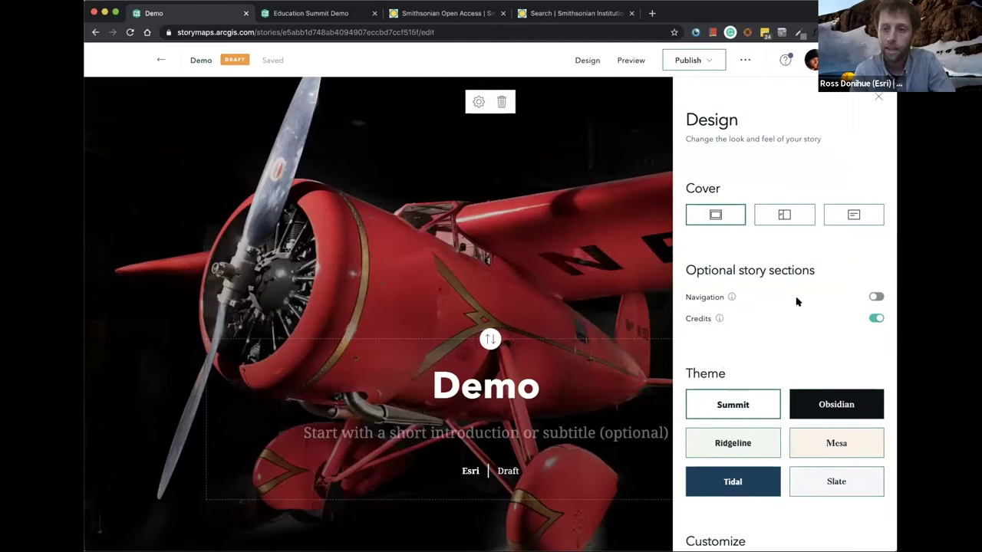
pyautogui.click(775, 222)
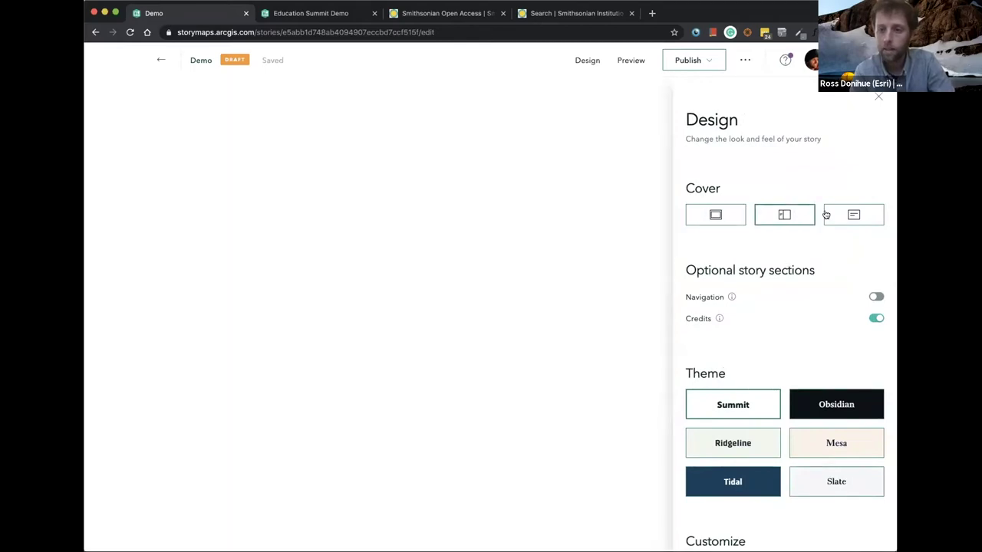
pyautogui.click(850, 214)
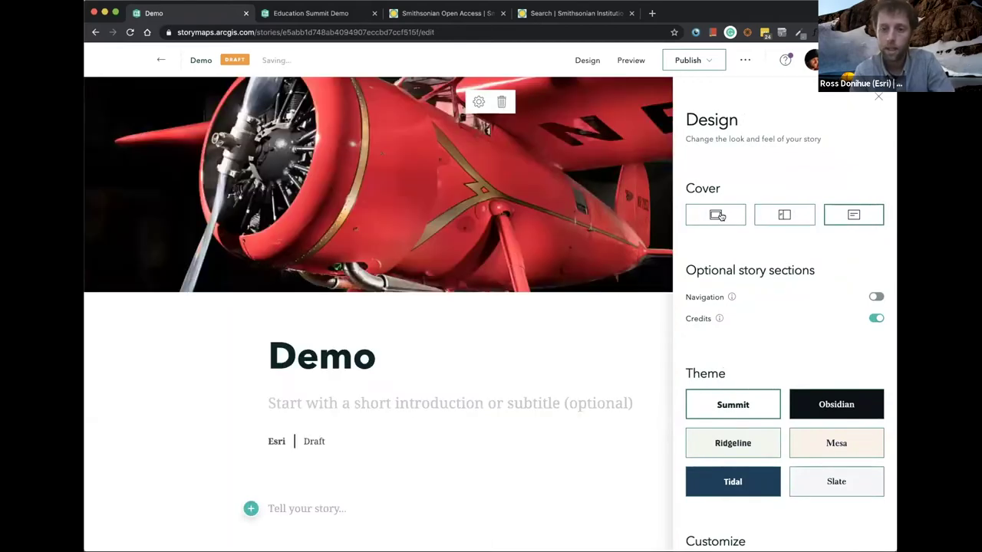
pyautogui.click(718, 215)
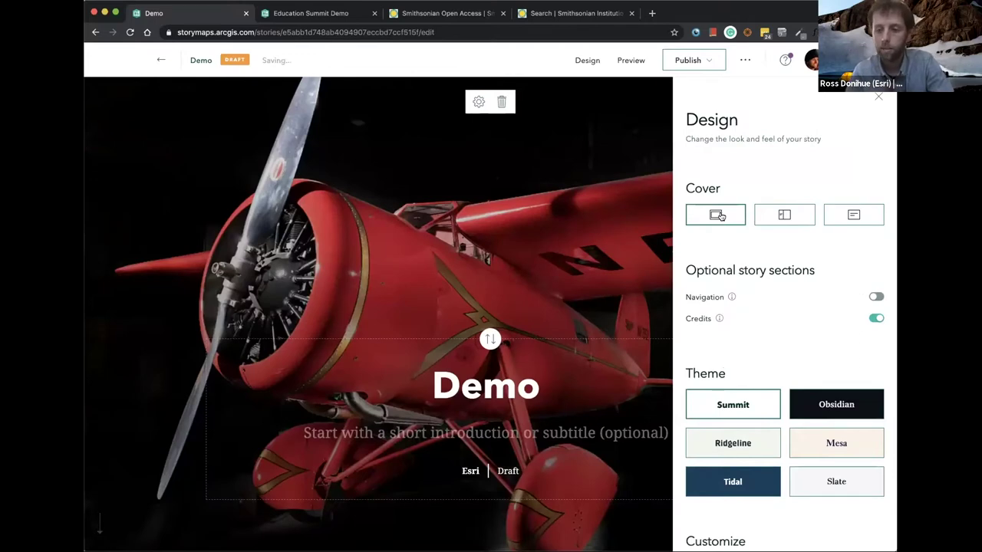
# - Turn on the optional Navigation section for the story and check its bar below the cover
pyautogui.scroll(-2, 767, 341)
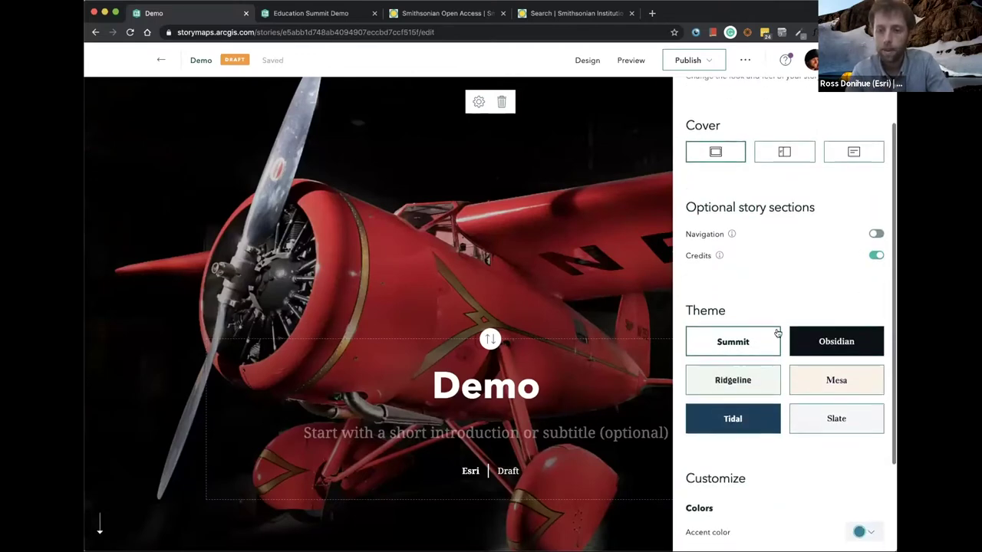
pyautogui.click(877, 233)
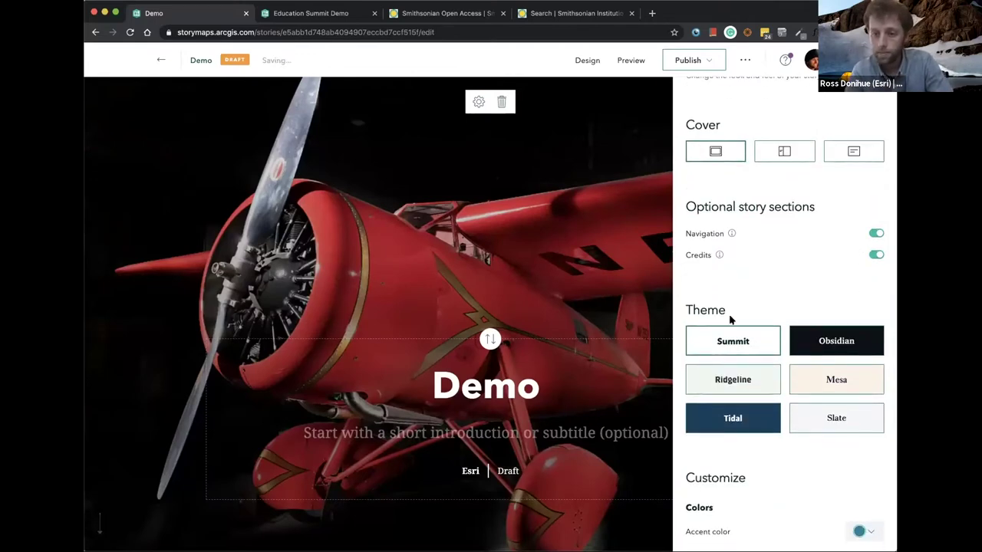
pyautogui.scroll(-2, 563, 311)
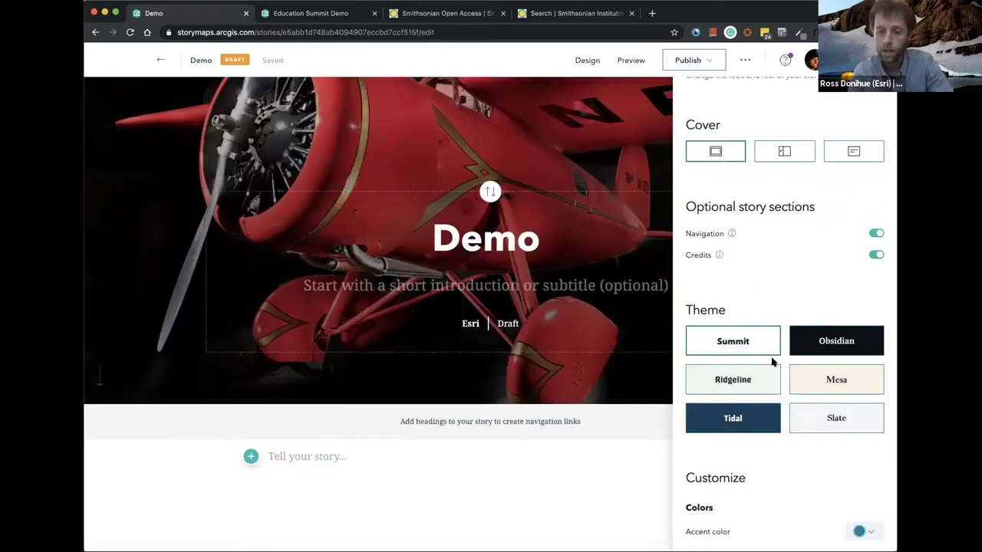
# - Compare the Obsidian, Summit and Ridgeline themes on the story
pyautogui.click(802, 355)
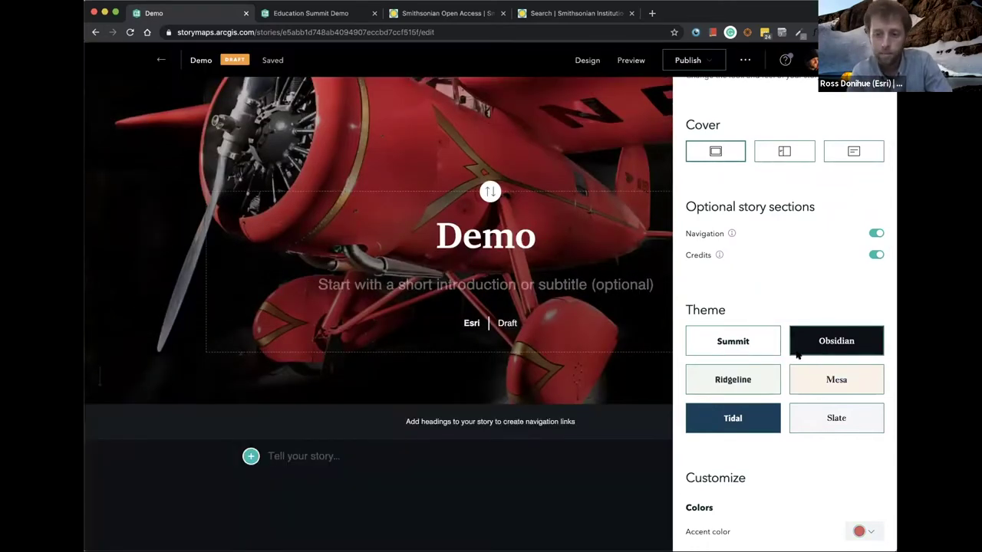
pyautogui.click(733, 378)
pyautogui.click(738, 341)
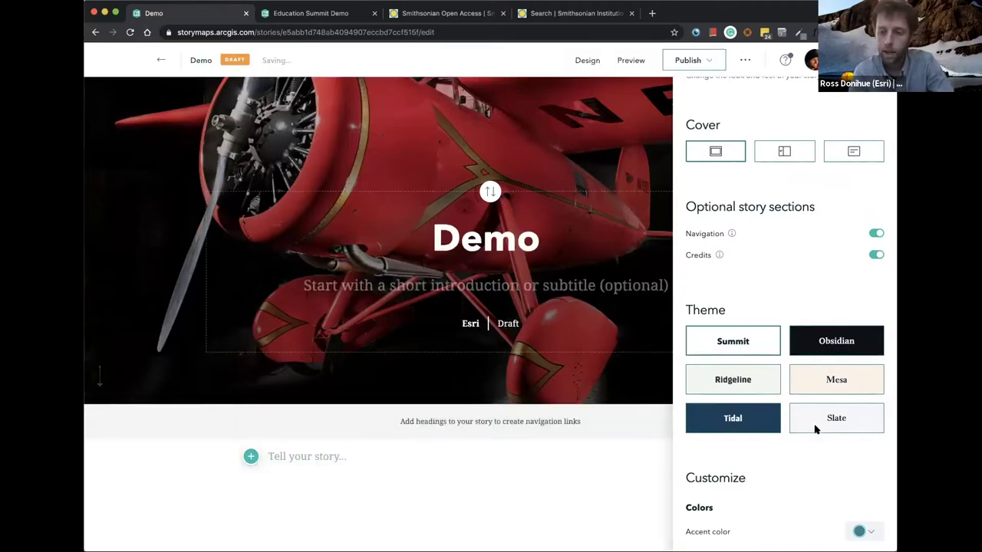
pyautogui.scroll(-3, 550, 509)
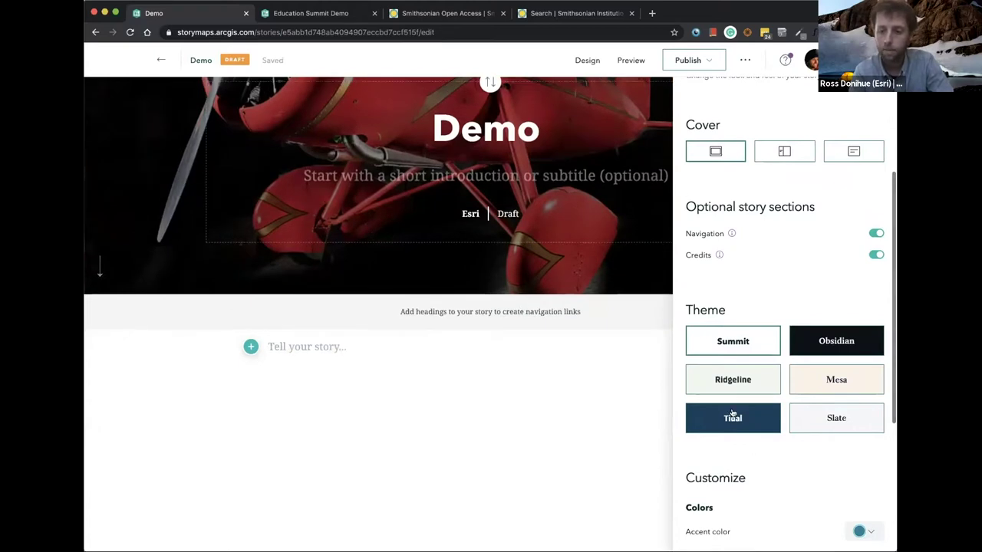
pyautogui.click(719, 388)
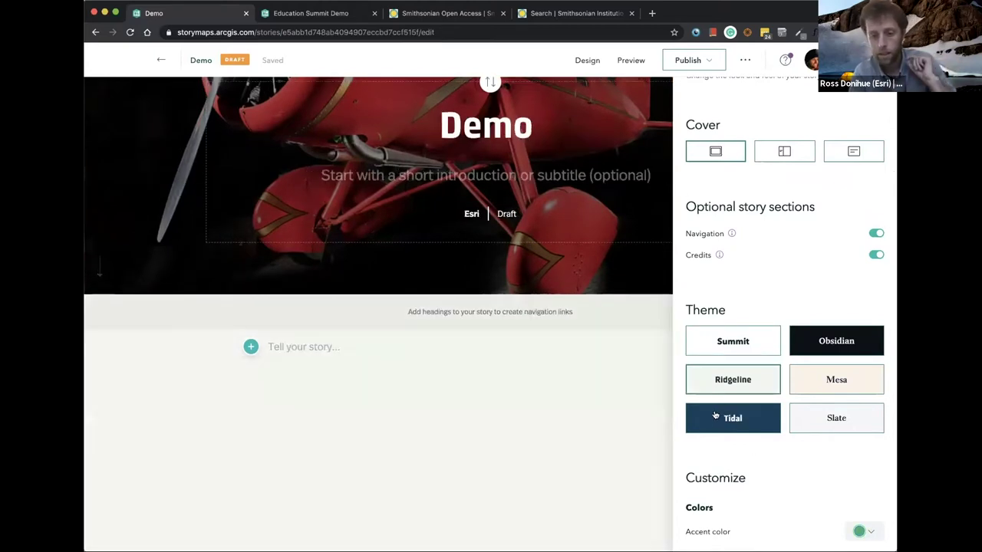
# - Apply the Tidal theme and set its accent color to the orange theme color
pyautogui.click(715, 419)
pyautogui.scroll(-3, 748, 453)
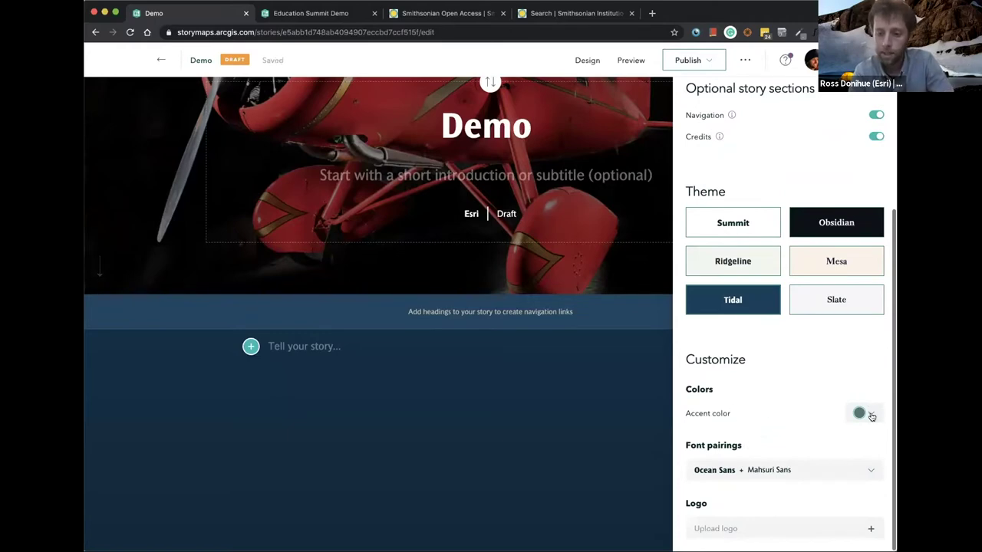
pyautogui.click(870, 414)
pyautogui.click(791, 323)
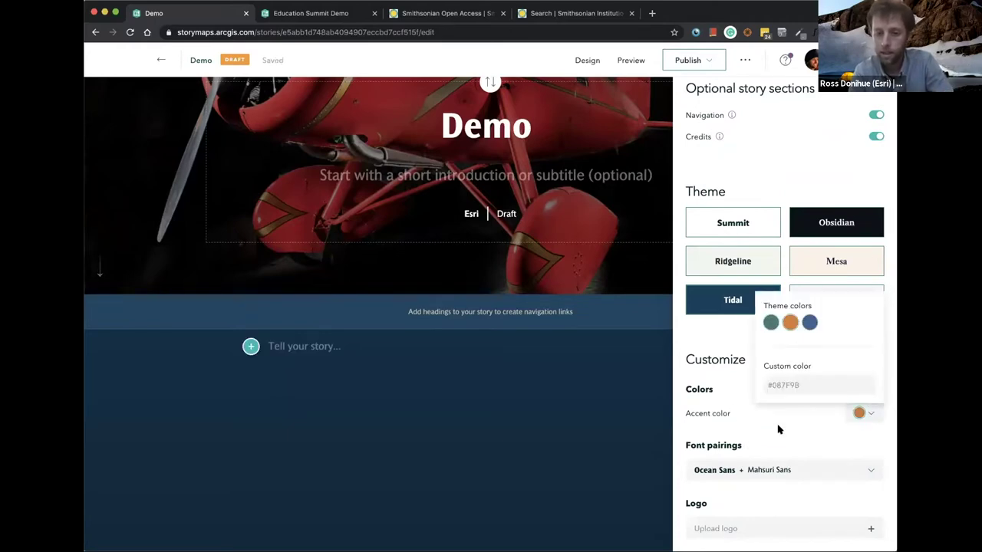
# - Look through the available font pairings, keep the current one and close the design settings
pyautogui.click(755, 468)
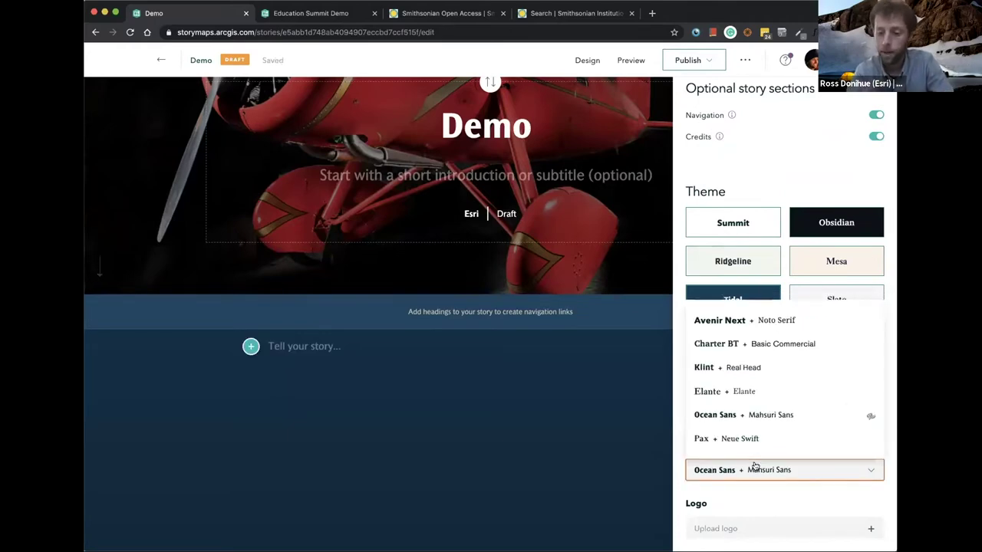
pyautogui.click(755, 500)
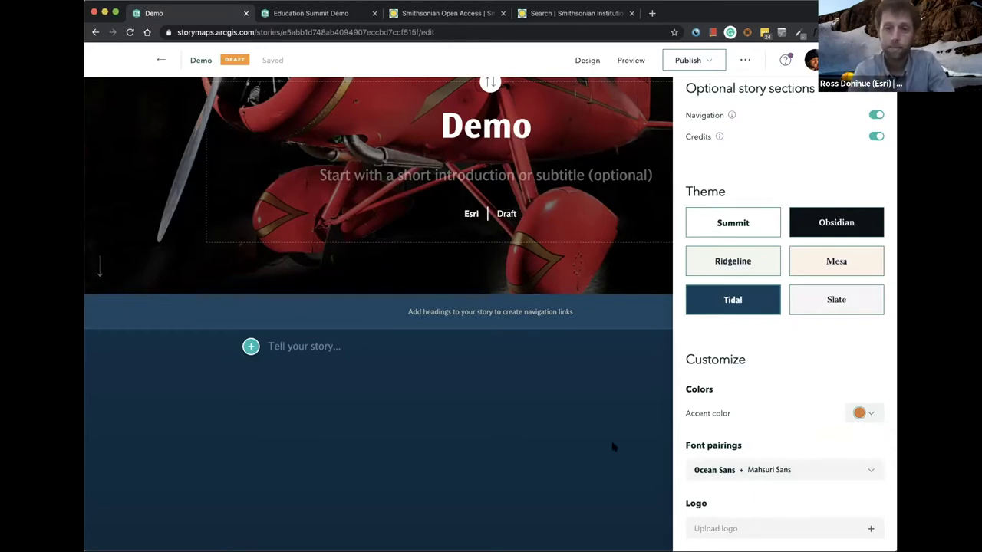
pyautogui.click(565, 451)
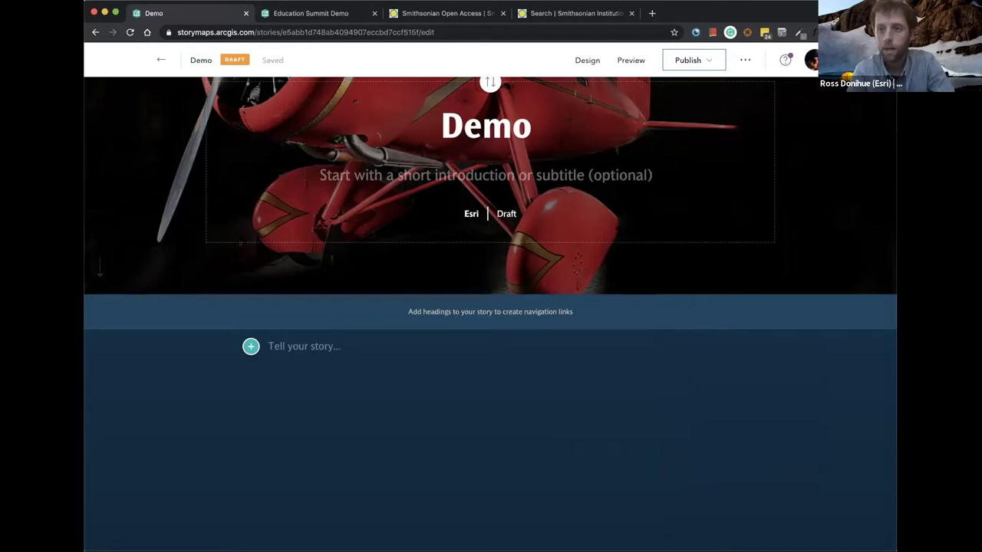
# - Return to the Stories list and open the published "Education Summit Demo" story for editing
pyautogui.click(806, 66)
pyautogui.click(743, 125)
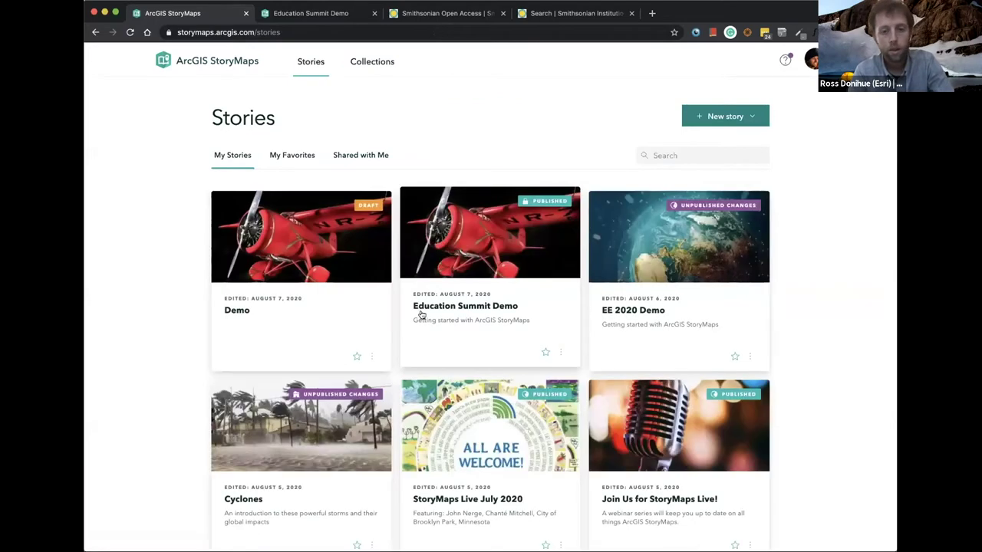
pyautogui.click(519, 228)
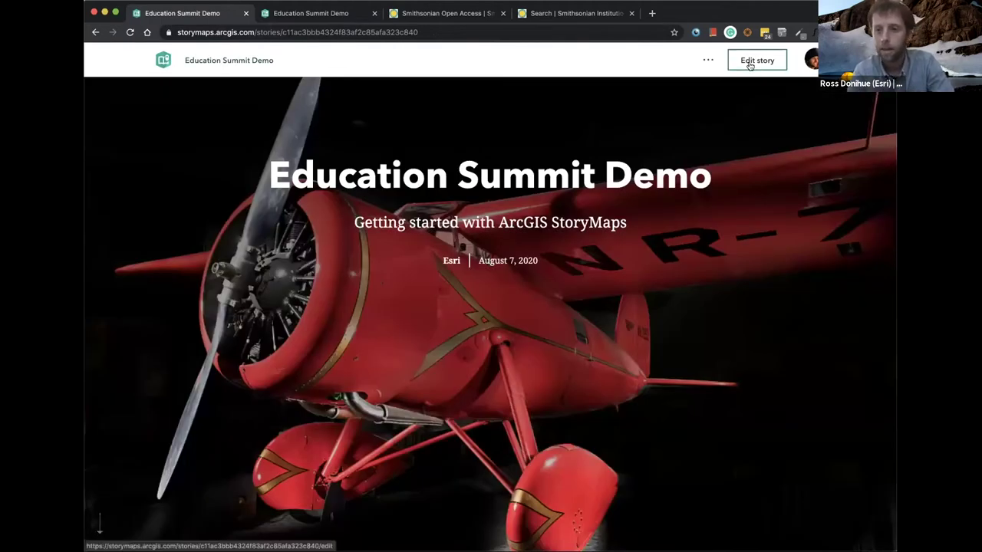
pyautogui.click(750, 65)
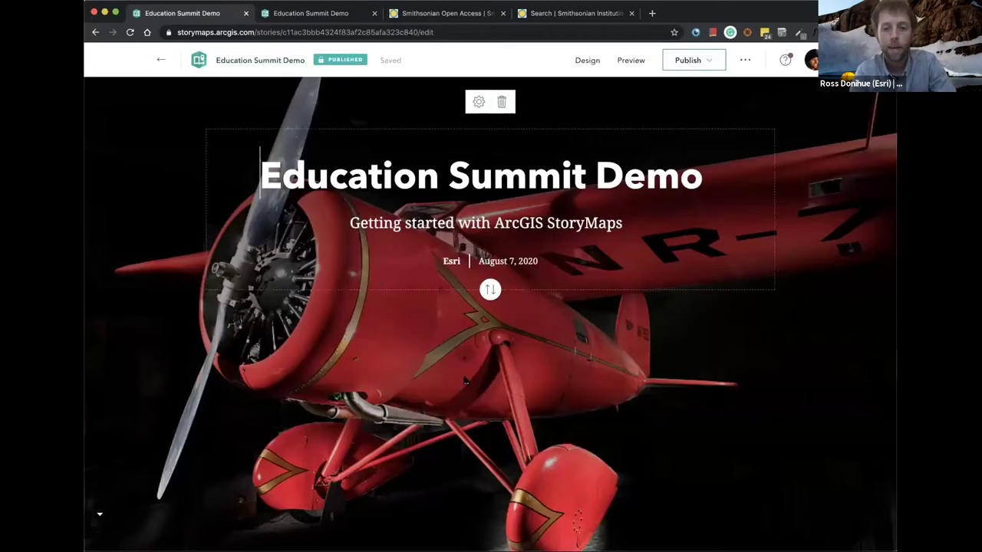
# - Add a text block reading "This is some text" below the "Here's some text" paragraph under The basic building blocks
pyautogui.scroll(-5, 464, 381)
pyautogui.scroll(-2, 464, 381)
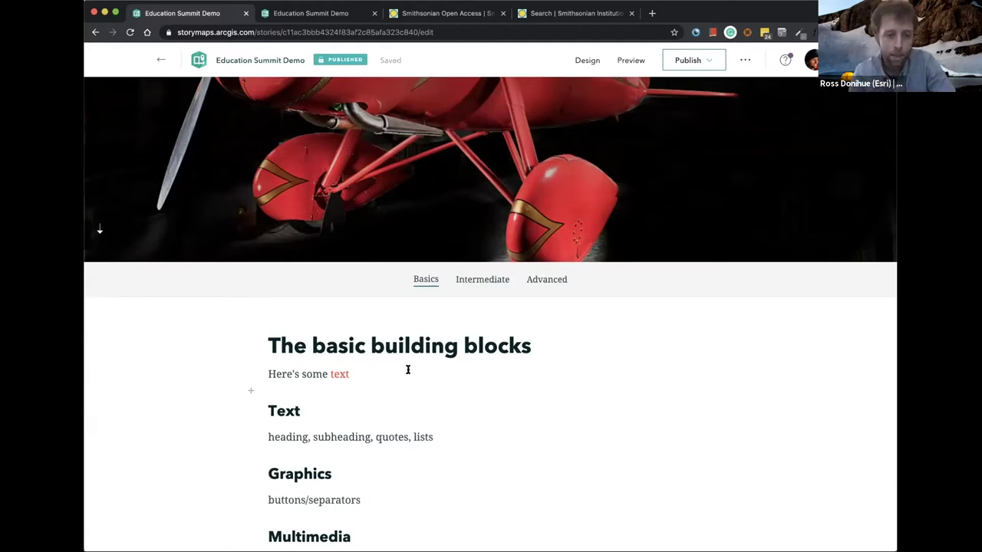
pyautogui.scroll(-2, 362, 366)
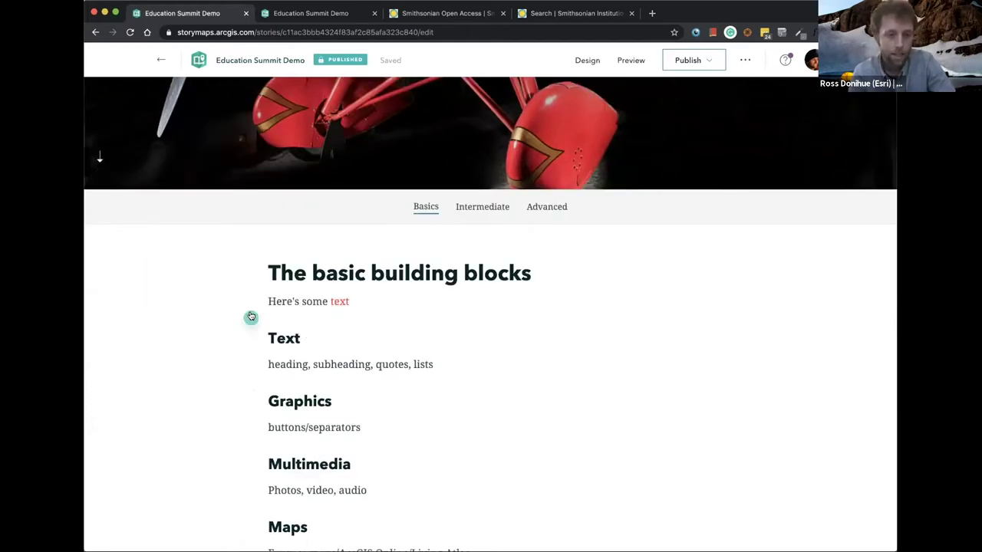
pyautogui.click(251, 317)
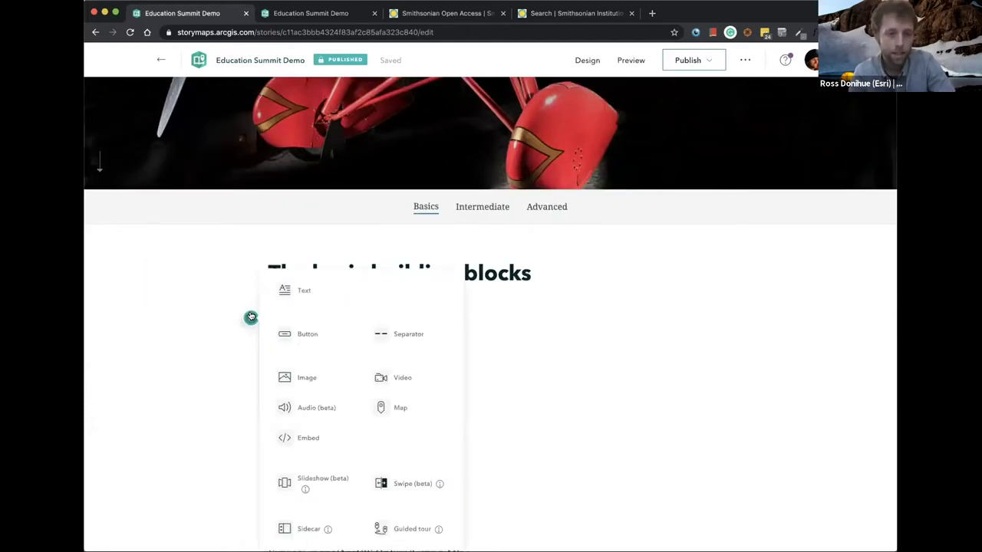
pyautogui.click(305, 290)
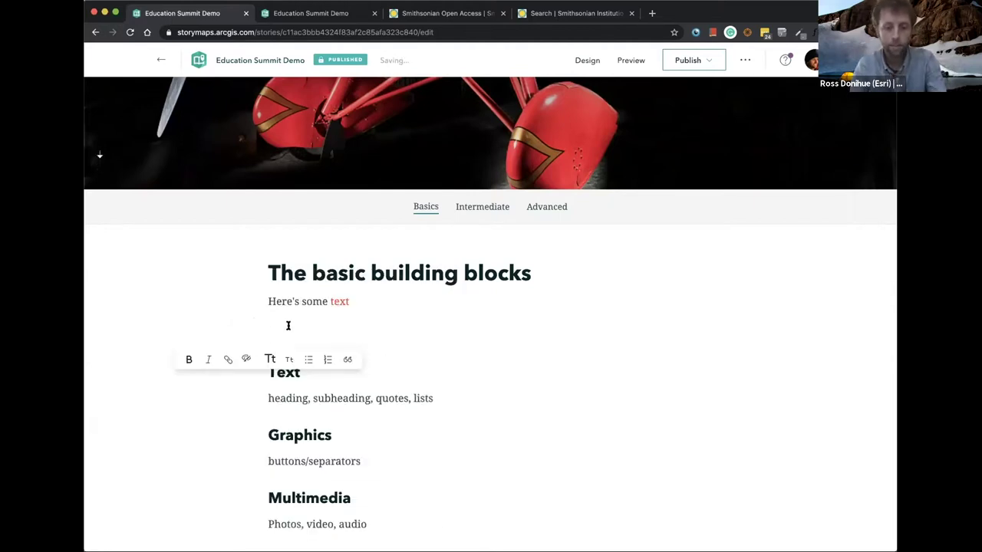
pyautogui.write('This is some text')
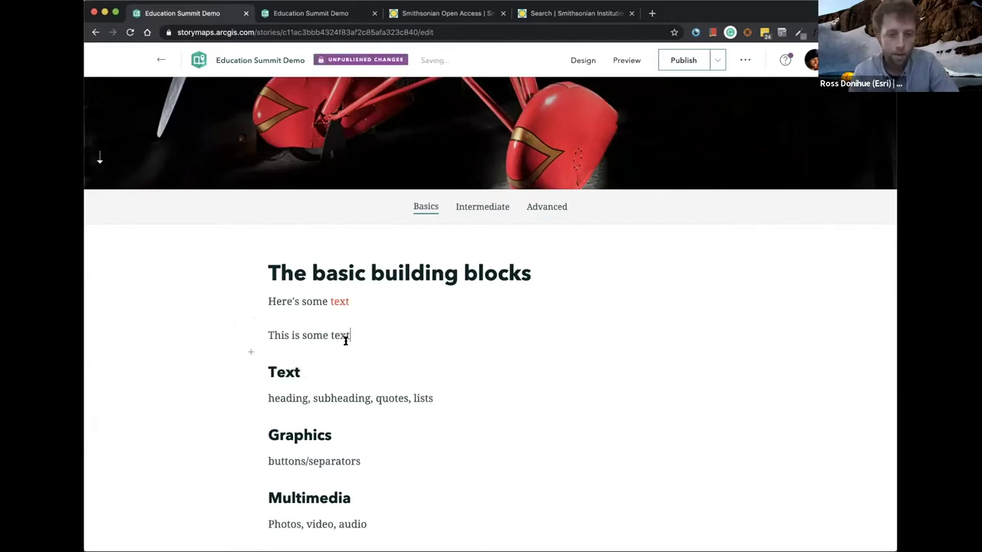
# - Format the word "text" in the new paragraph as bold and italic with the recommended red color
pyautogui.doubleClick(343, 337)
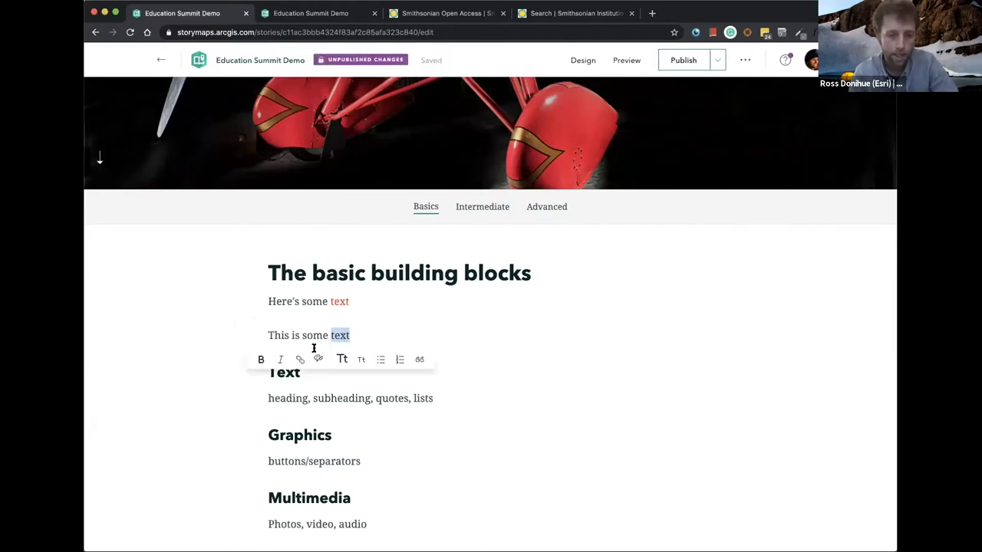
pyautogui.click(262, 359)
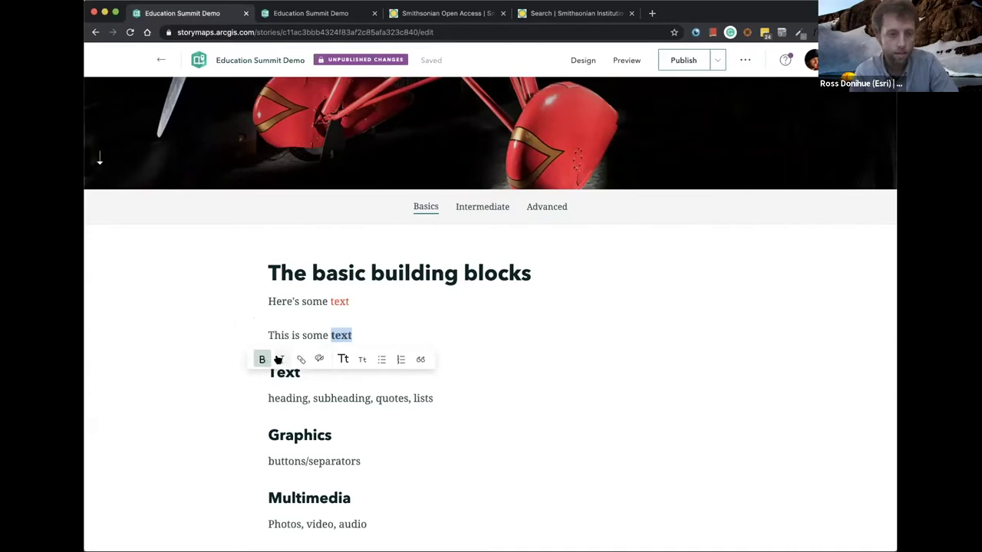
pyautogui.click(280, 359)
pyautogui.click(316, 359)
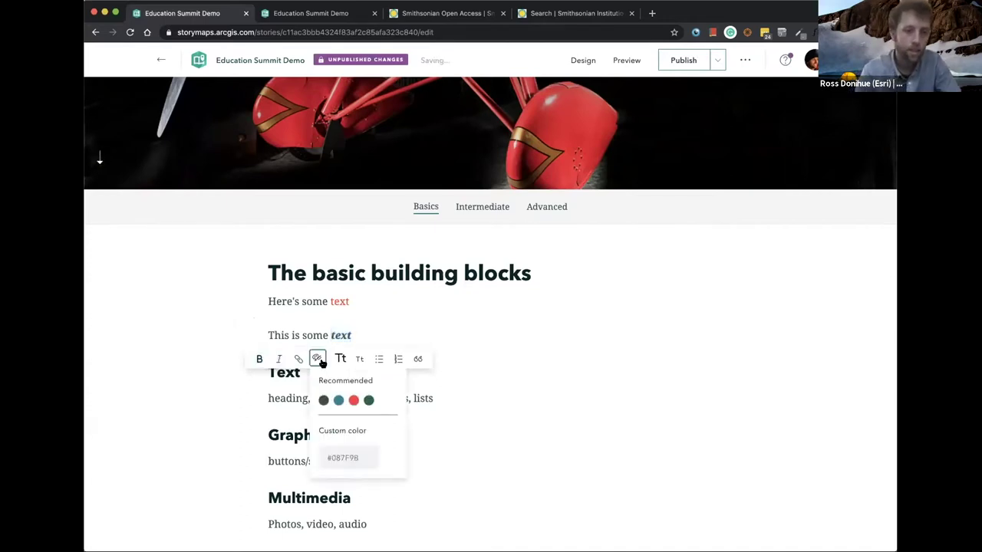
pyautogui.click(354, 400)
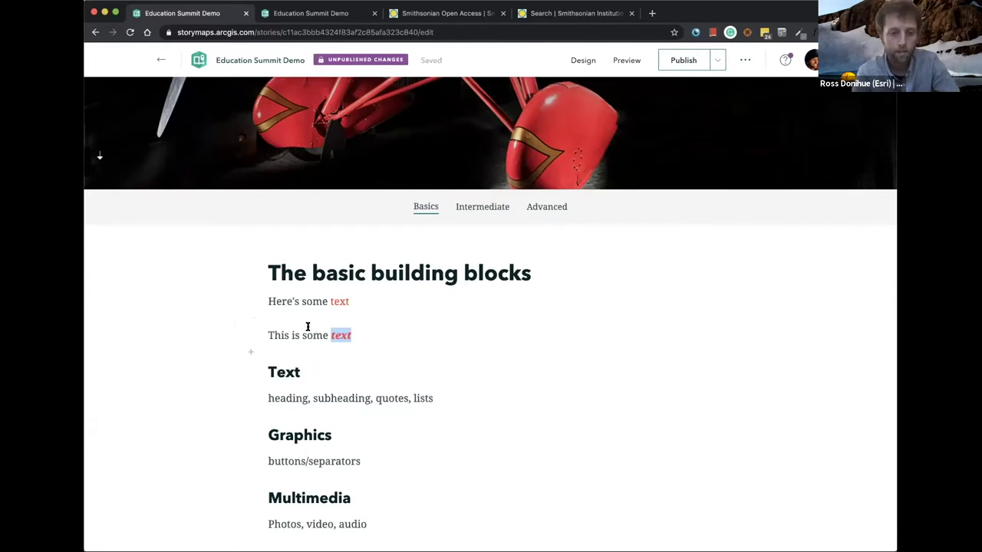
# - Turn the "This is some text" paragraph into a heading, and reduce it to a subheading
pyautogui.tripleClick(307, 335)
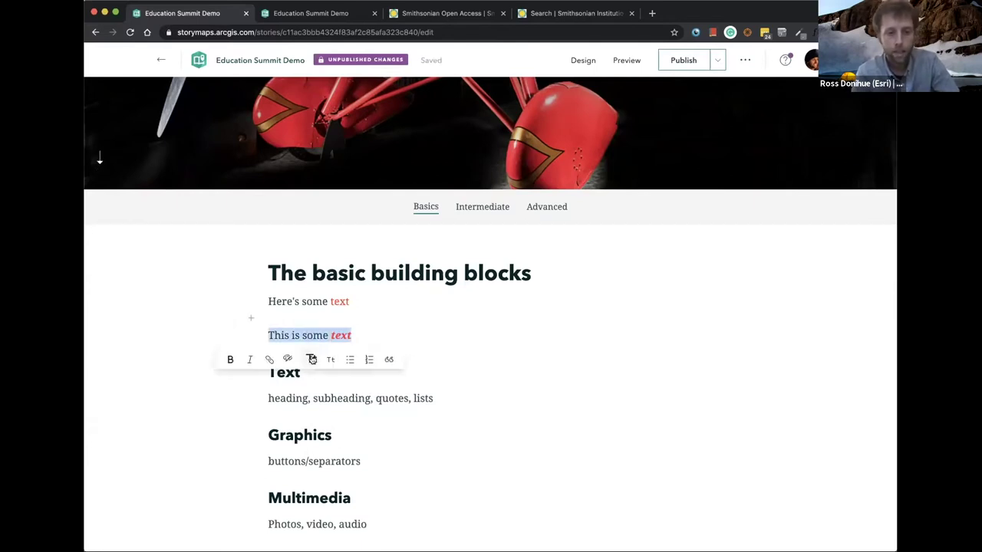
pyautogui.click(312, 359)
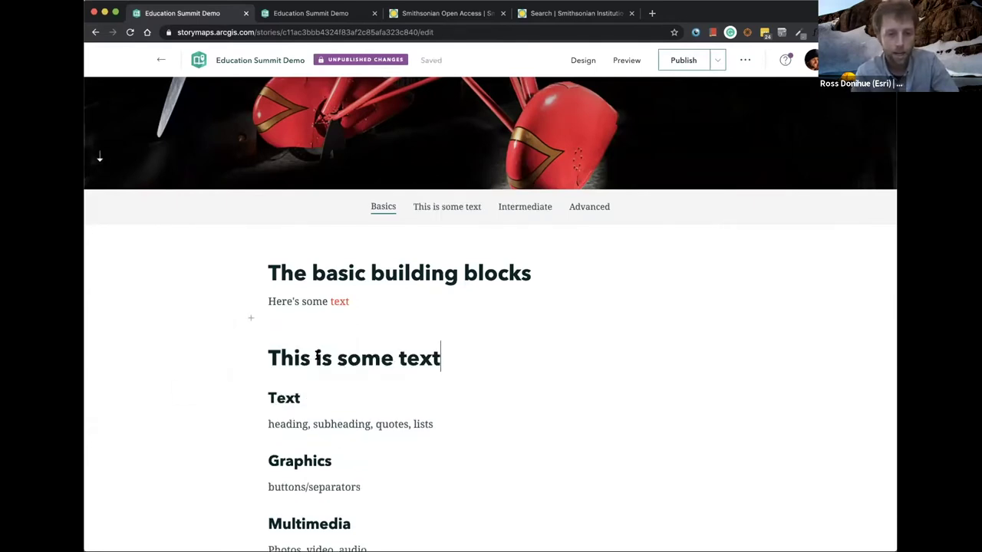
pyautogui.tripleClick(321, 357)
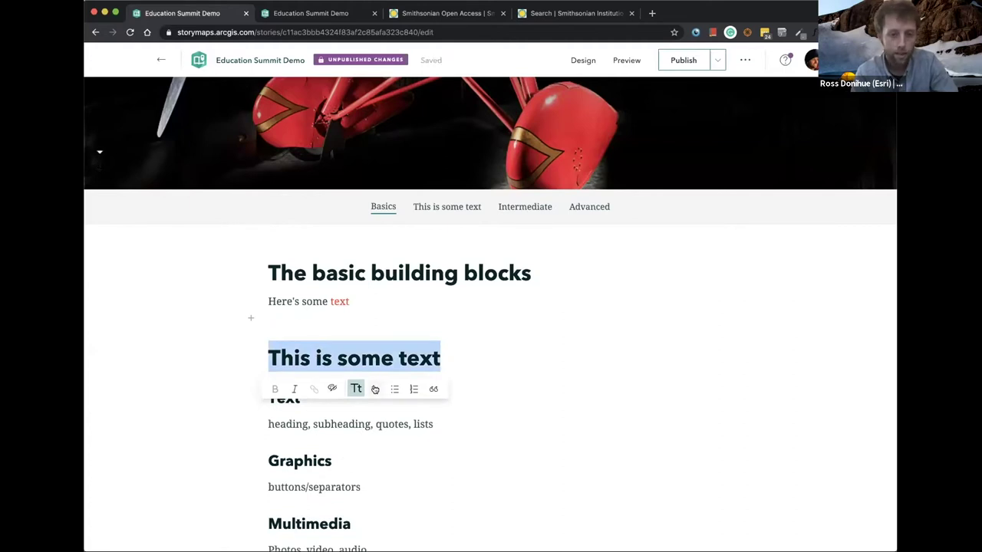
pyautogui.click(374, 389)
# - Return the "This is some text" subheading to a plain paragraph and style it as a quote
pyautogui.tripleClick(324, 339)
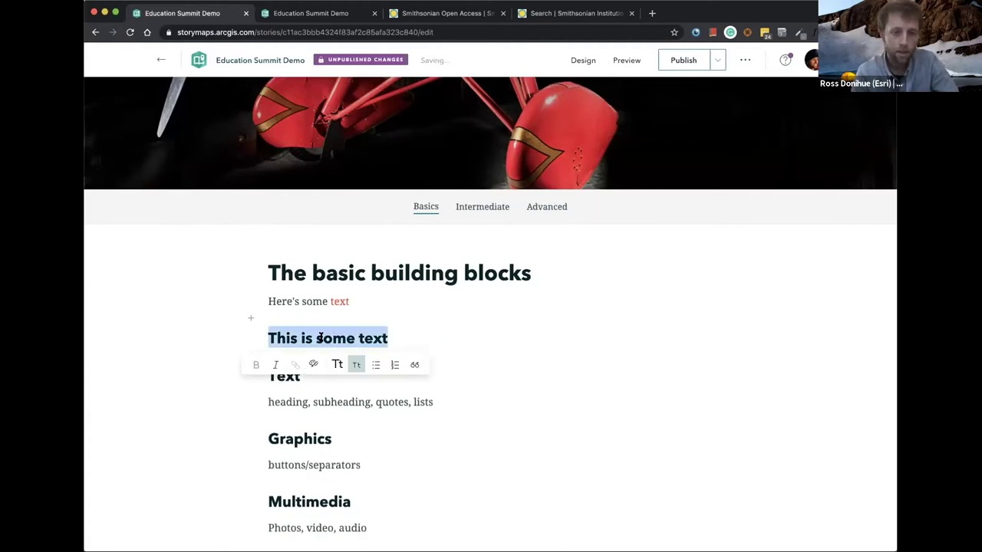
pyautogui.click(350, 364)
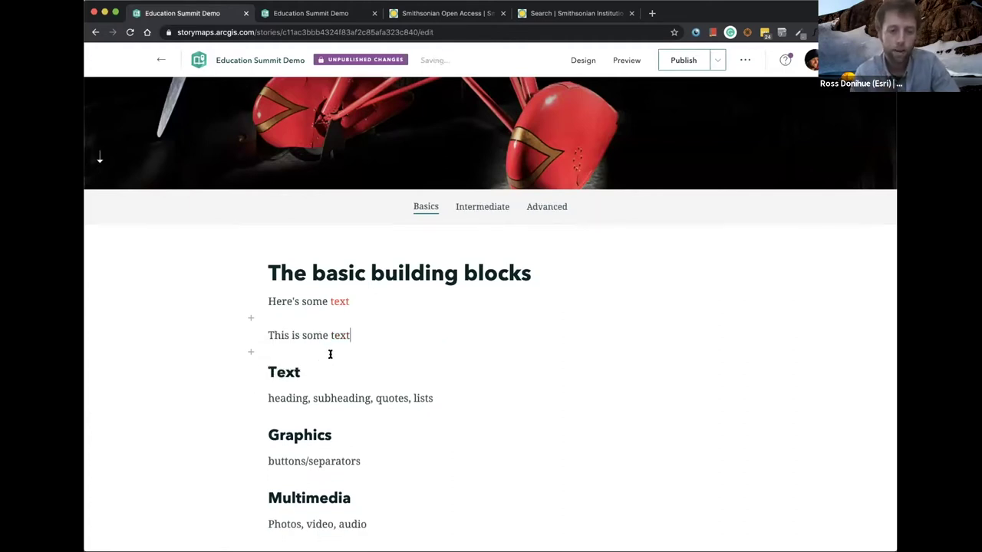
pyautogui.tripleClick(310, 333)
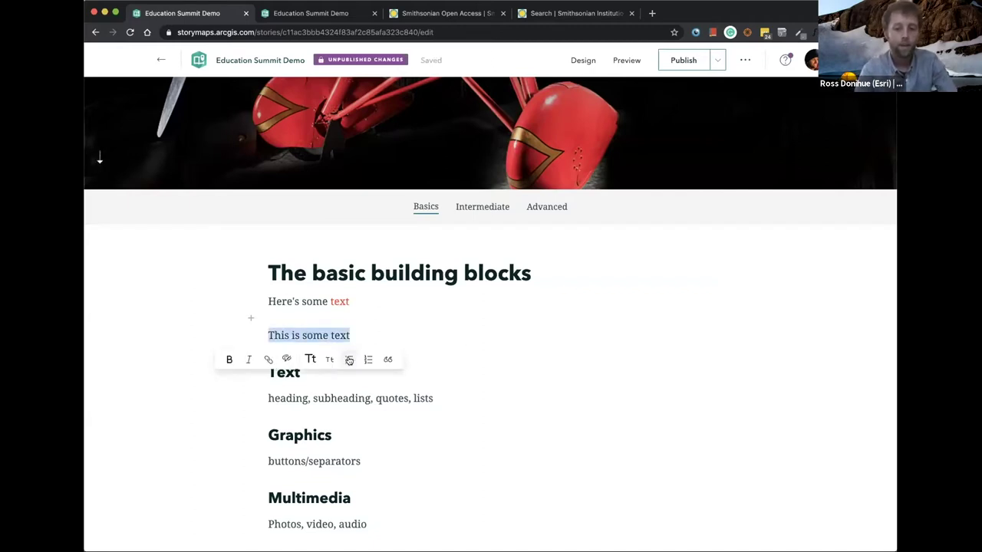
pyautogui.click(389, 362)
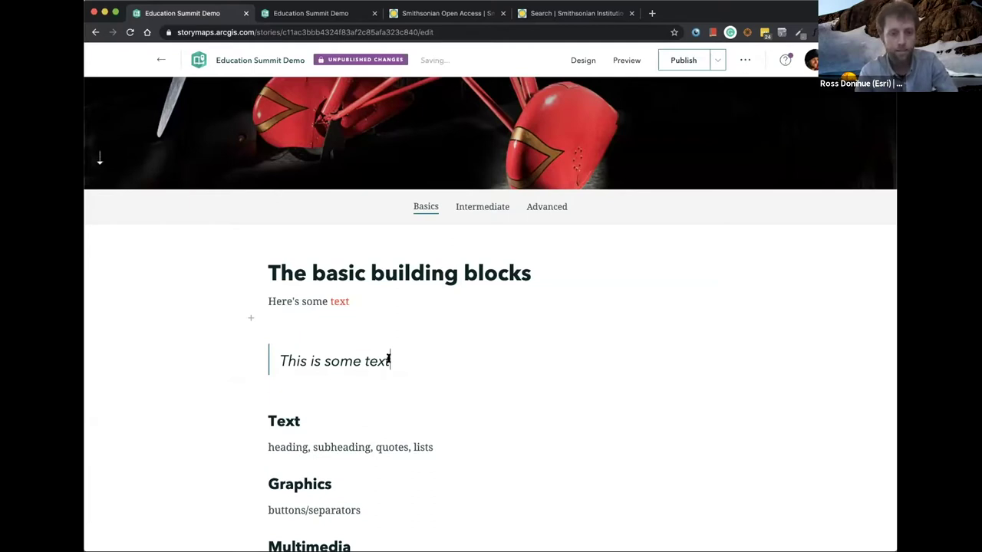
# - Change the "This is some text" quote into a numbered list item and finally into a bulleted one
pyautogui.tripleClick(381, 360)
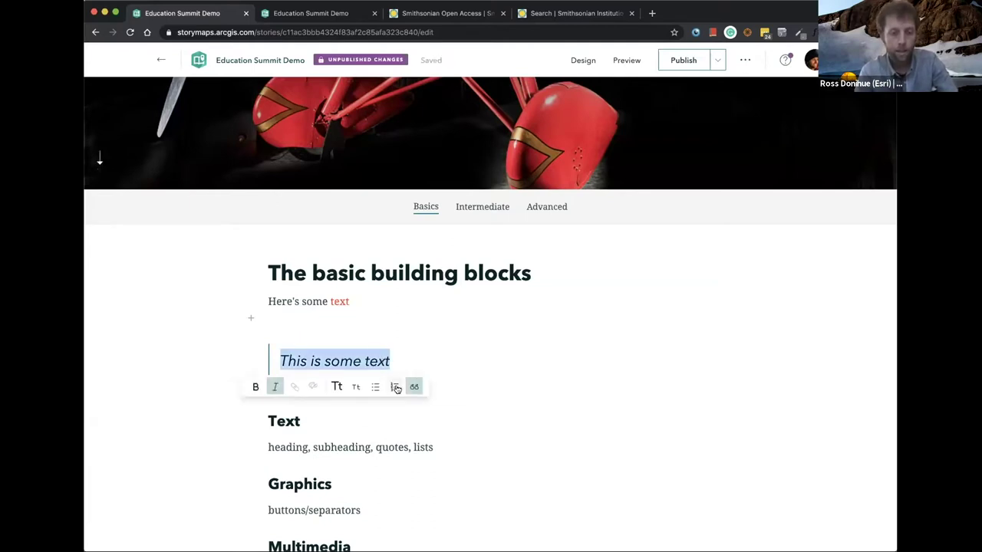
pyautogui.click(397, 387)
pyautogui.tripleClick(340, 335)
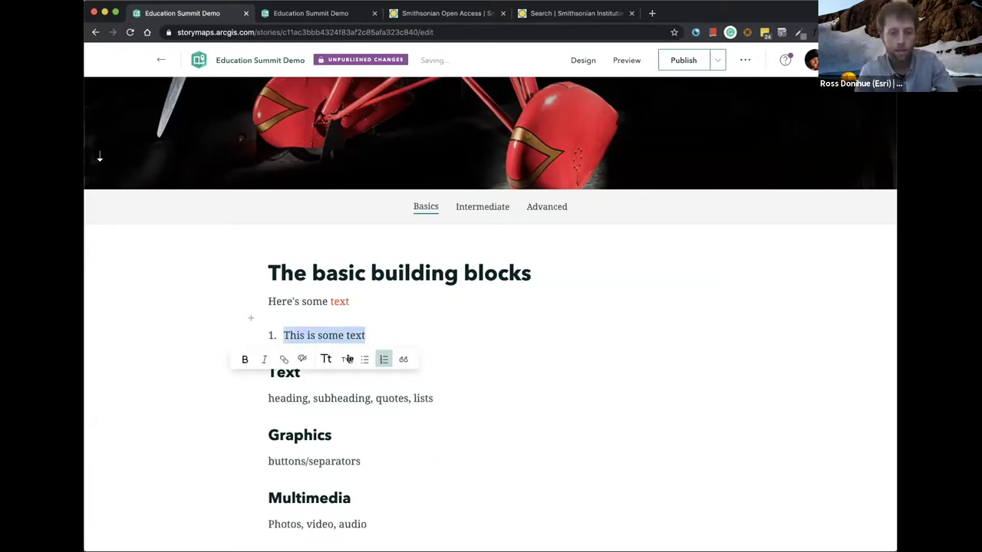
pyautogui.click(363, 359)
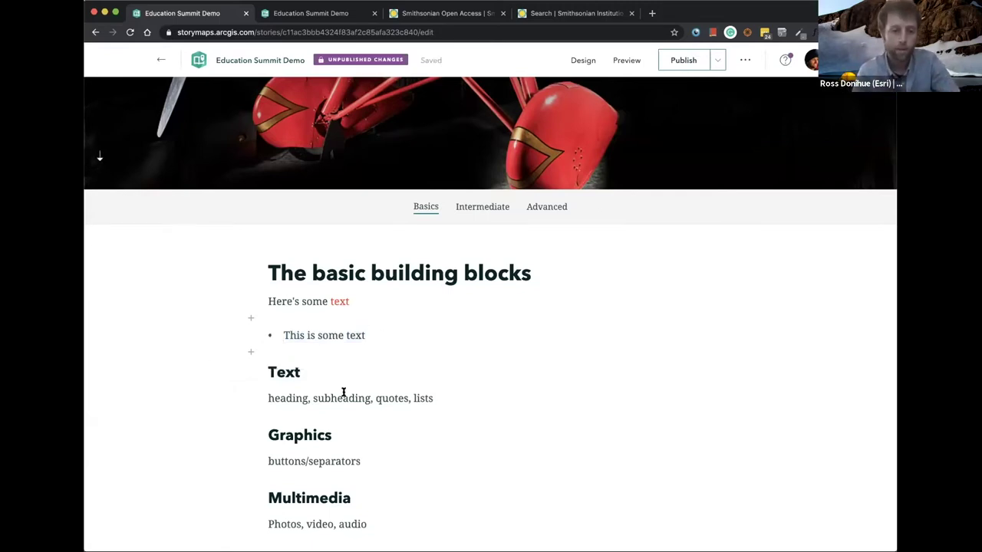
# - Add a separator below the "buttons/separators" line under the Graphics subheading
pyautogui.scroll(-1, 343, 389)
pyautogui.scroll(-2, 343, 390)
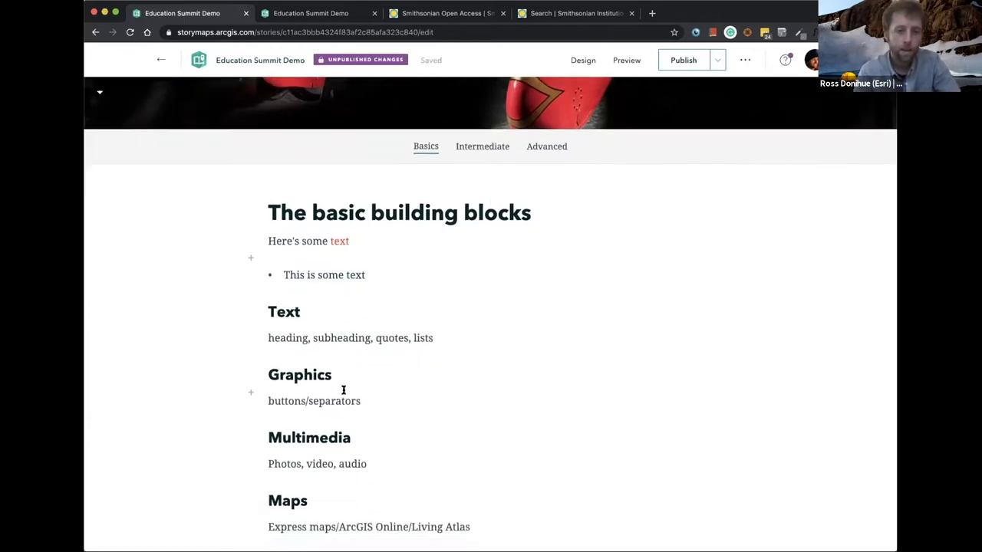
pyautogui.click(251, 406)
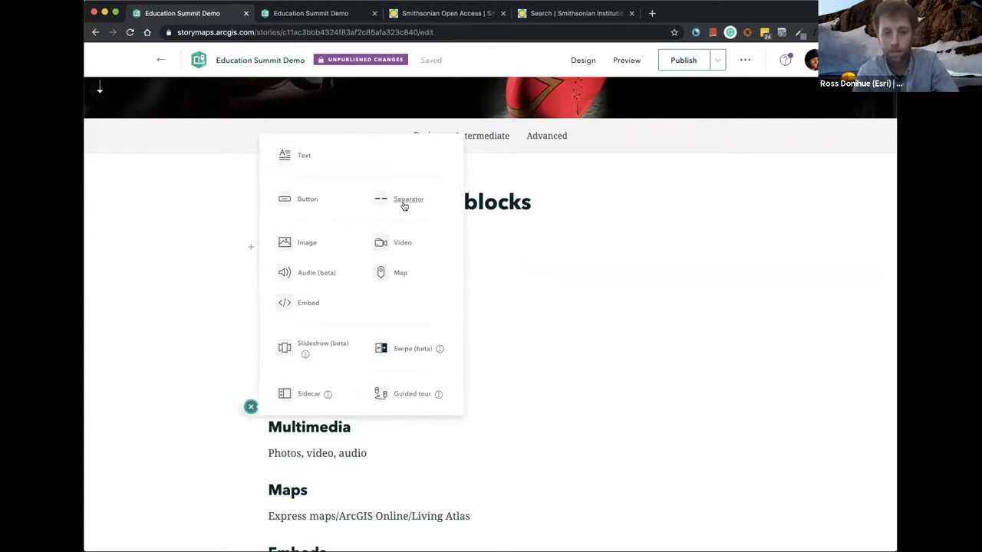
pyautogui.press('Escape')
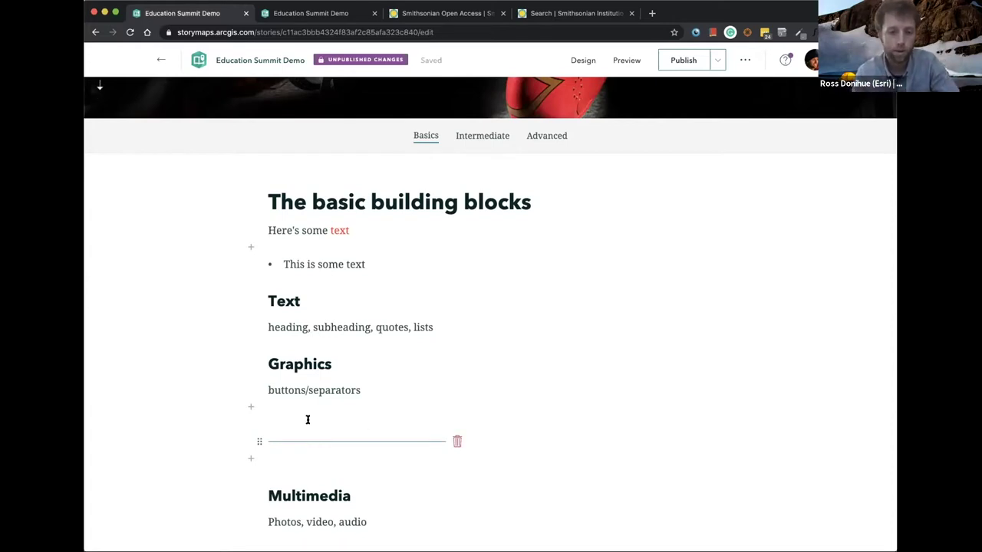
# - Insert a button labelled "Read more" between the "buttons/separators" line and the separator
pyautogui.click(251, 408)
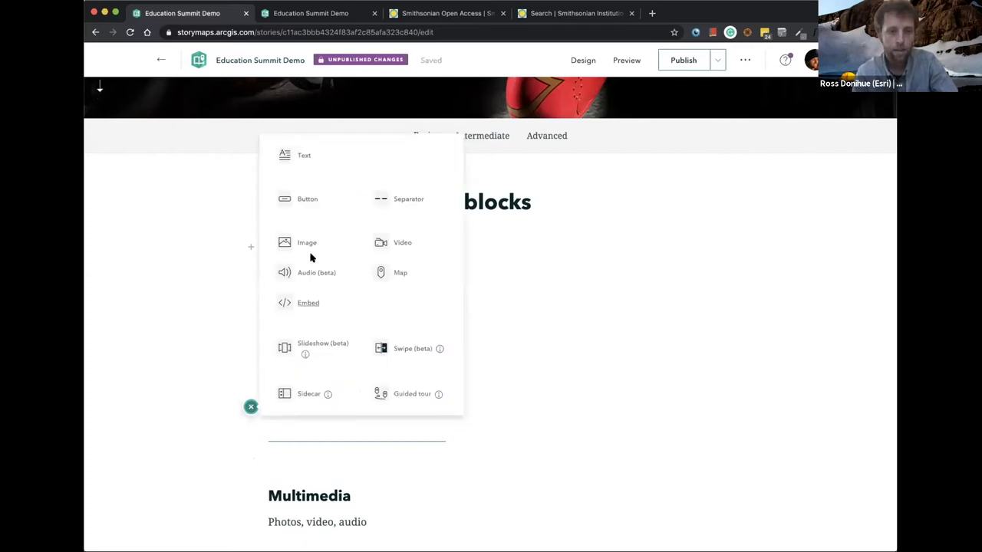
pyautogui.click(307, 202)
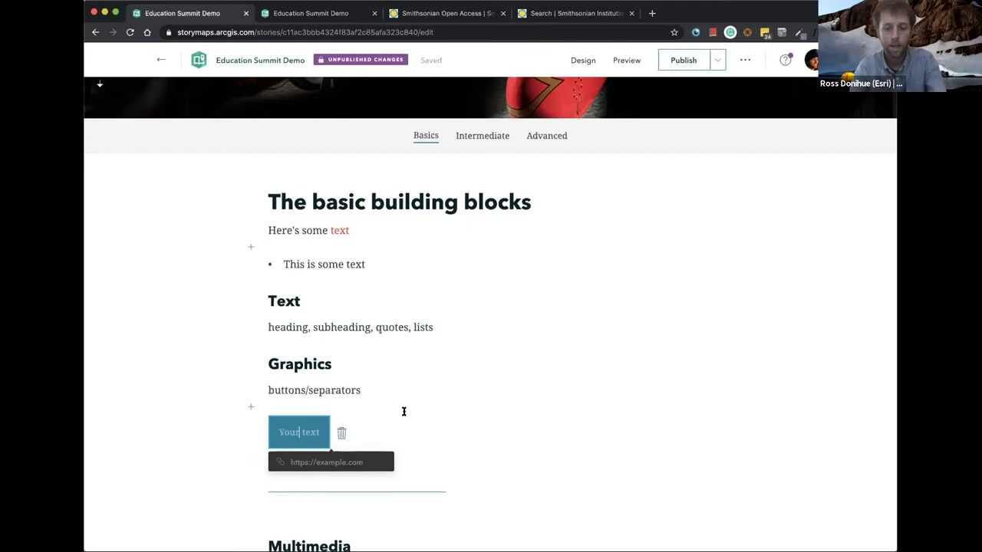
pyautogui.write('Read')
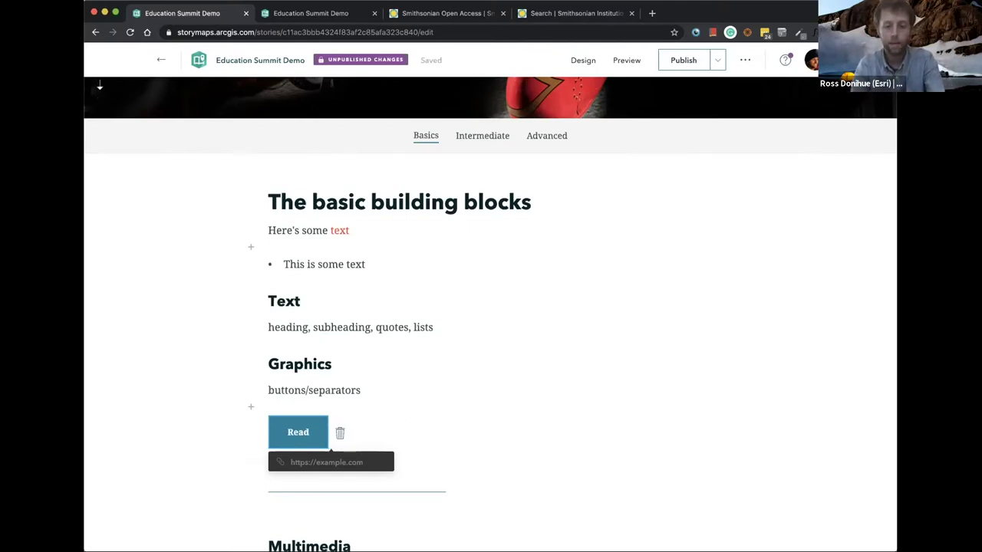
pyautogui.write(' more')
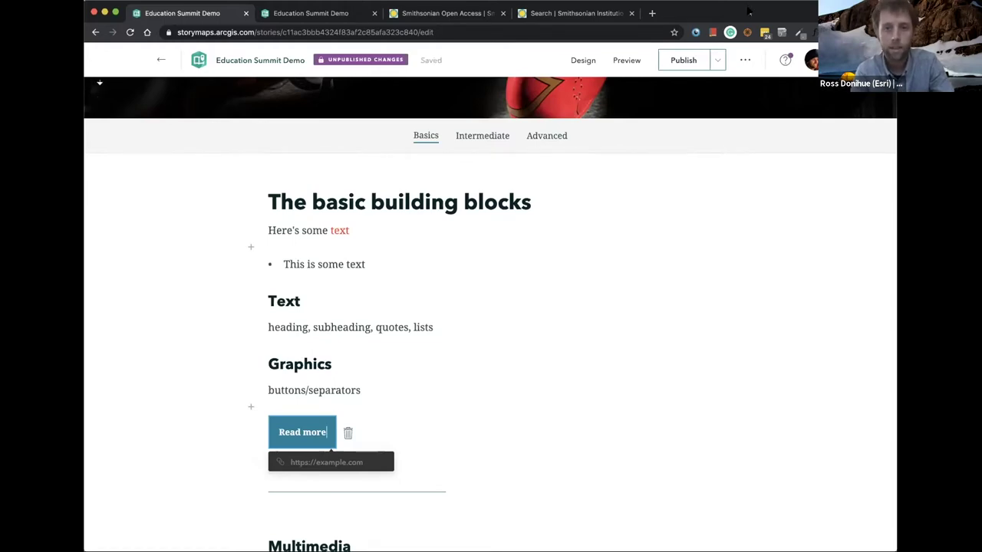
pyautogui.click(447, 14)
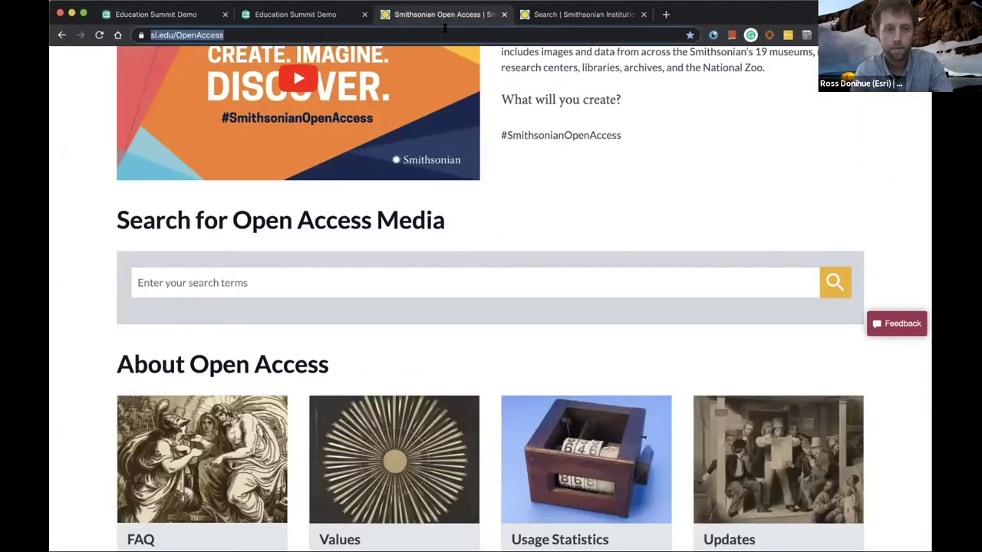
pyautogui.click(176, 14)
pyautogui.click(313, 502)
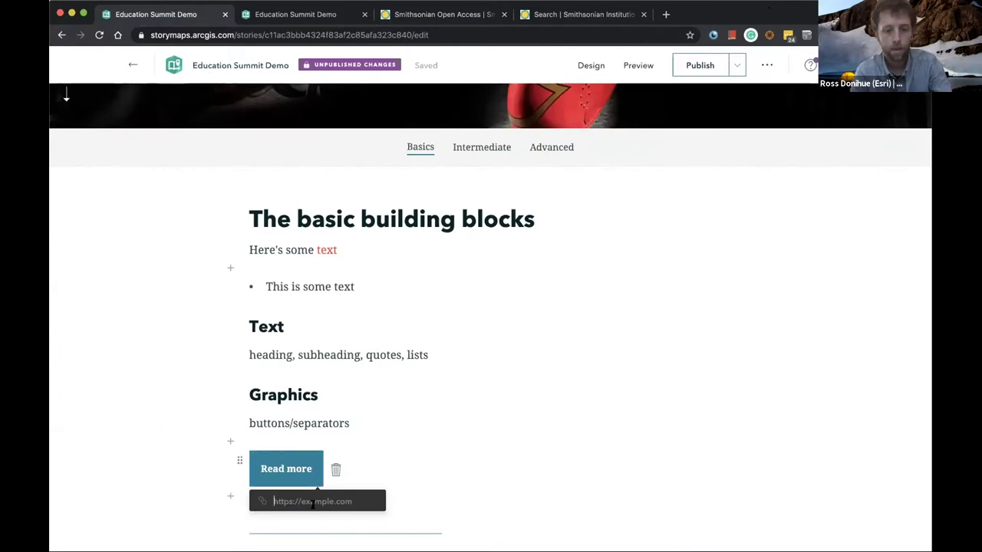
pyautogui.write('https://www.si.edu/OpenAccess')
# - Open the button's link, dismiss the survey invitation, and examine the Smithsonian Open Access page and its media search
pyautogui.click(379, 502)
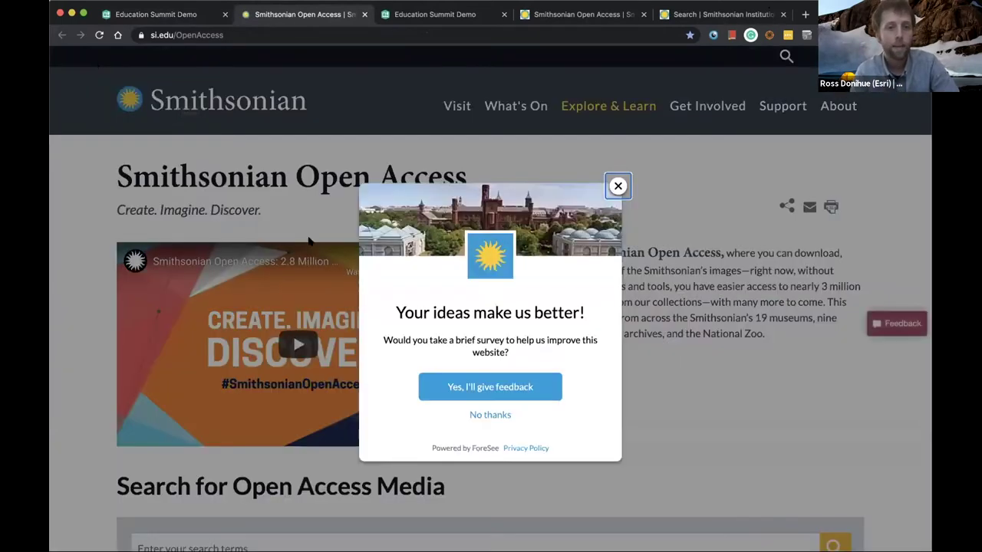
pyautogui.click(617, 186)
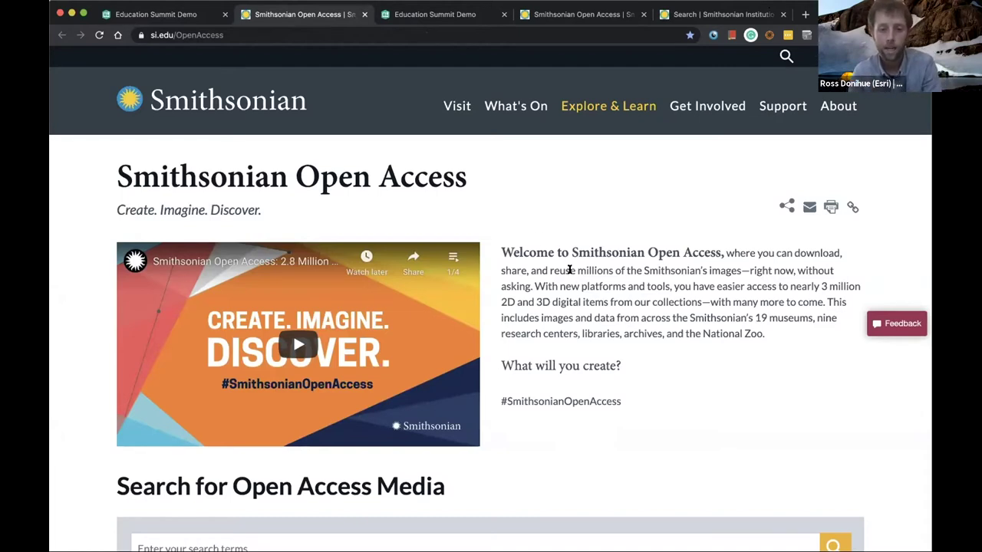
pyautogui.scroll(-2, 570, 270)
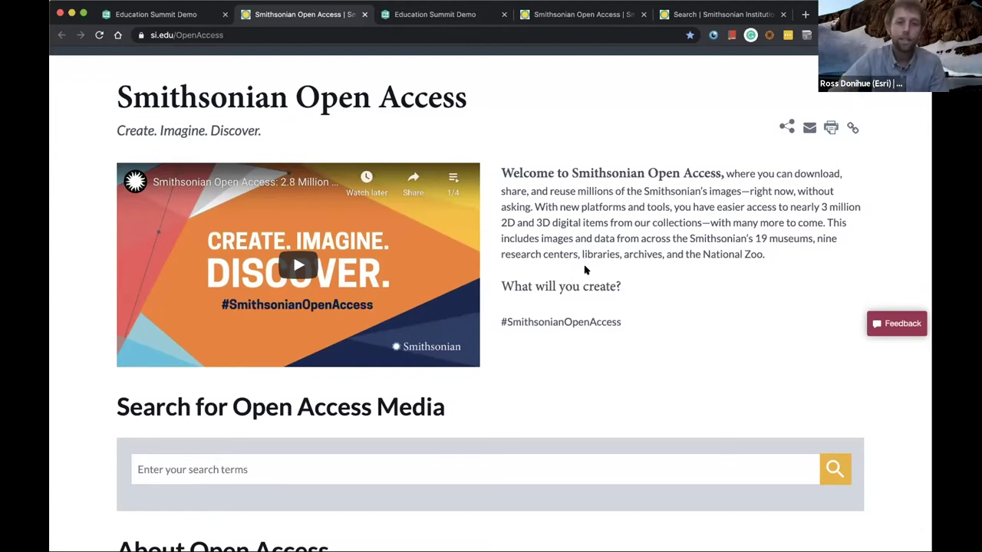
pyautogui.click(461, 481)
pyautogui.scroll(-2, 457, 467)
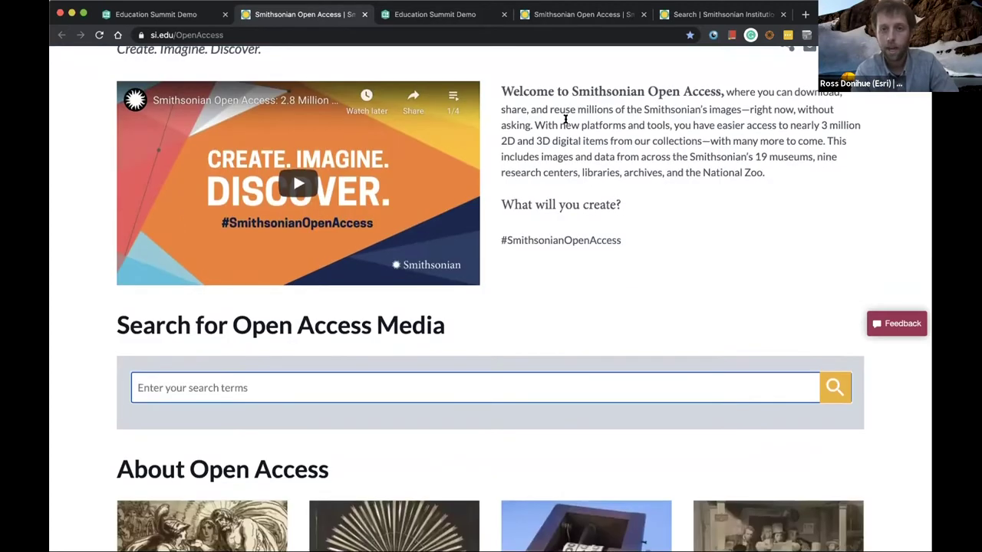
# - Switch to the Smithsonian search for "tiger" and look through the open access collection images
pyautogui.click(712, 14)
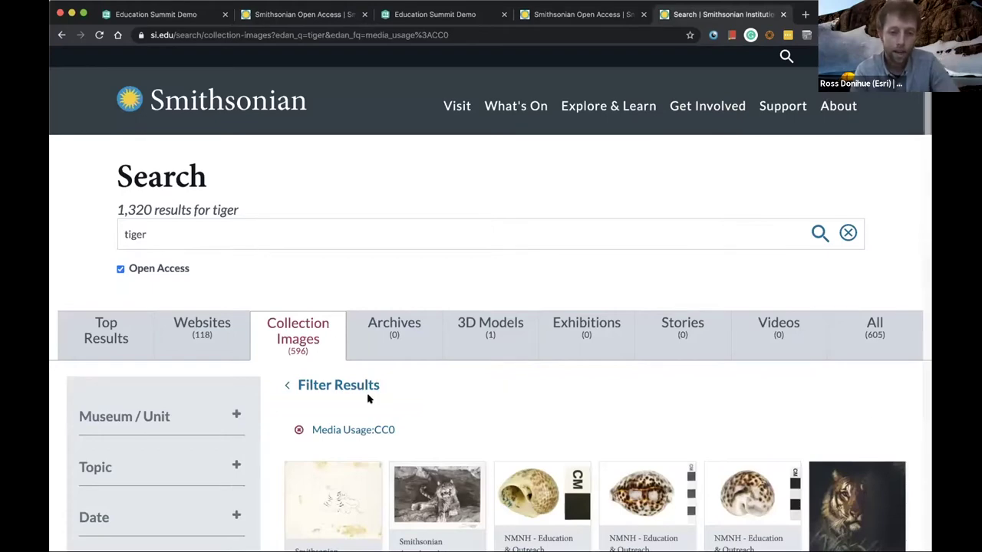
pyautogui.scroll(-4, 367, 398)
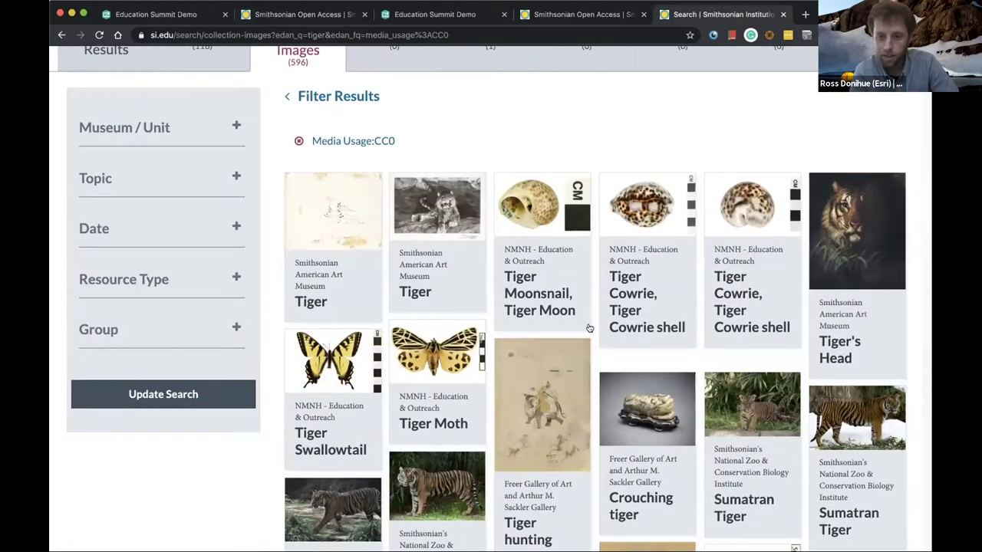
pyautogui.scroll(-3, 588, 327)
pyautogui.scroll(2, 588, 327)
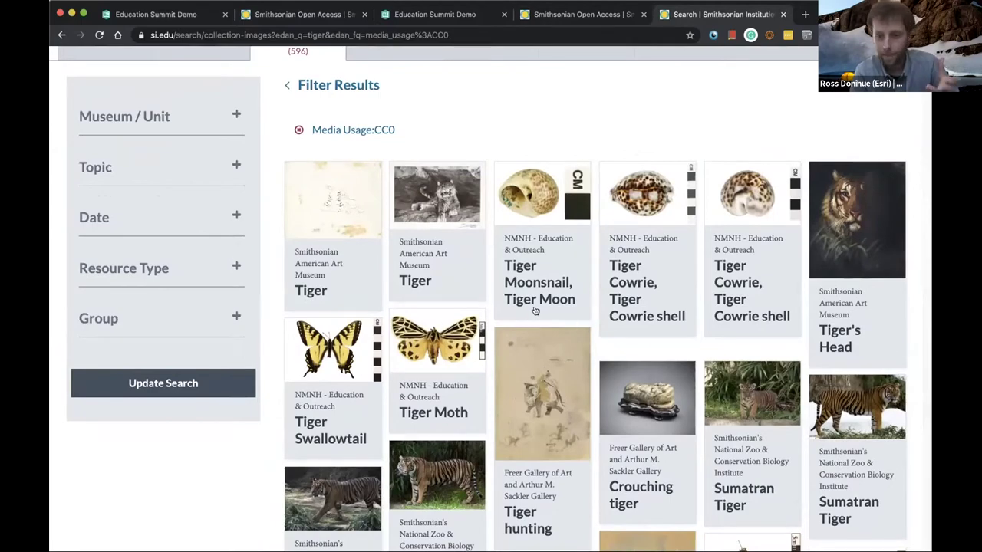
pyautogui.scroll(-1, 649, 349)
pyautogui.scroll(-3, 649, 351)
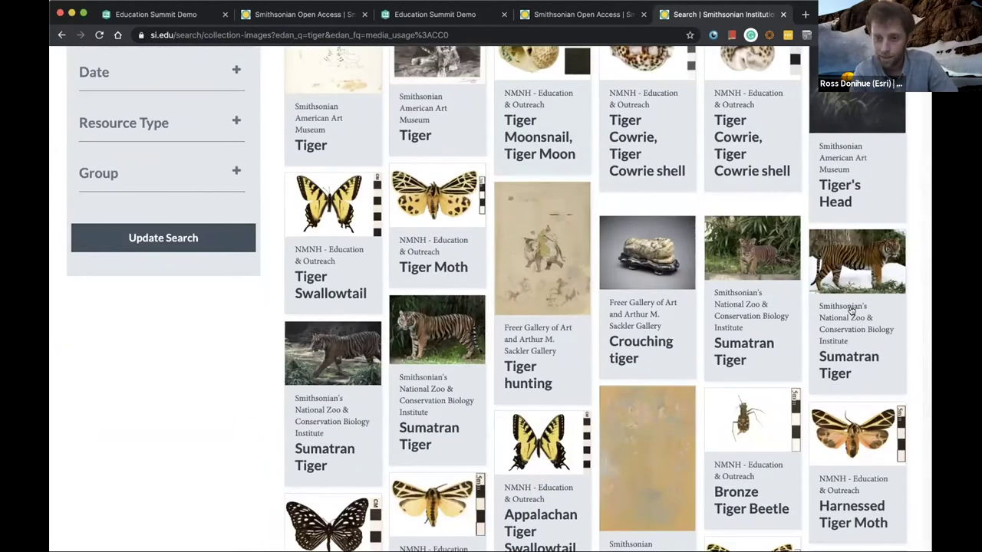
pyautogui.scroll(-3, 803, 373)
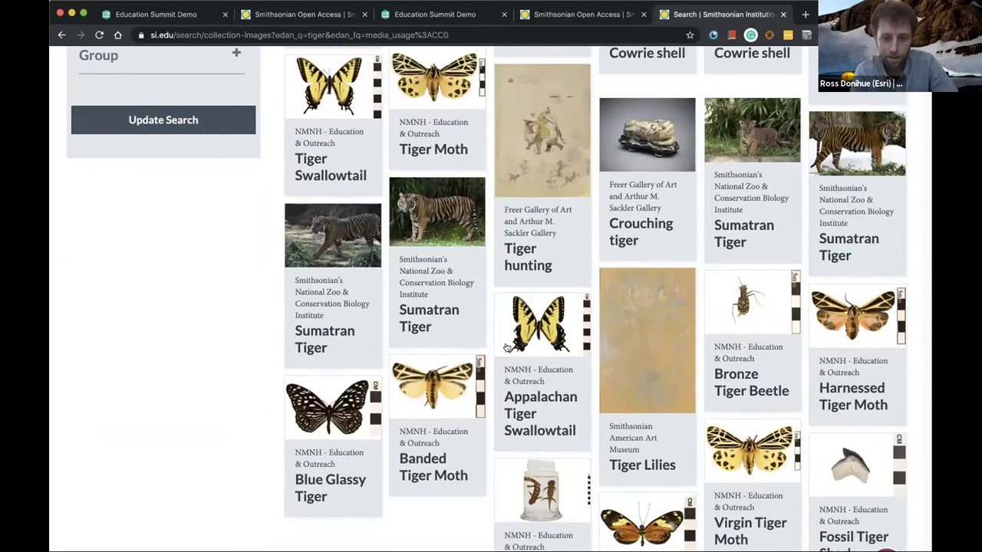
# - Open the Appalachan Tiger Swallowtail object and enlarge its image to inspect the butterfly in close detail
pyautogui.click(549, 331)
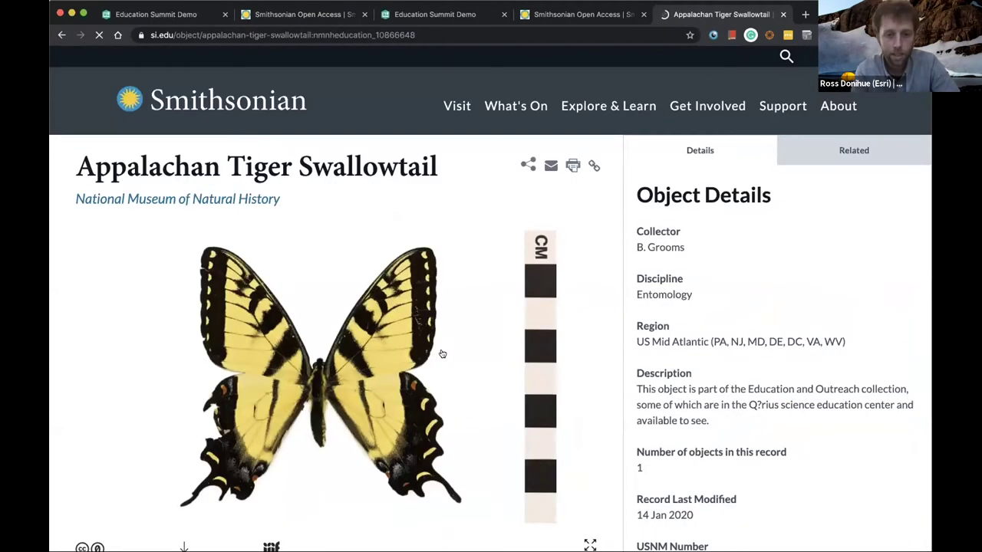
pyautogui.scroll(-2, 414, 350)
pyautogui.scroll(1, 313, 288)
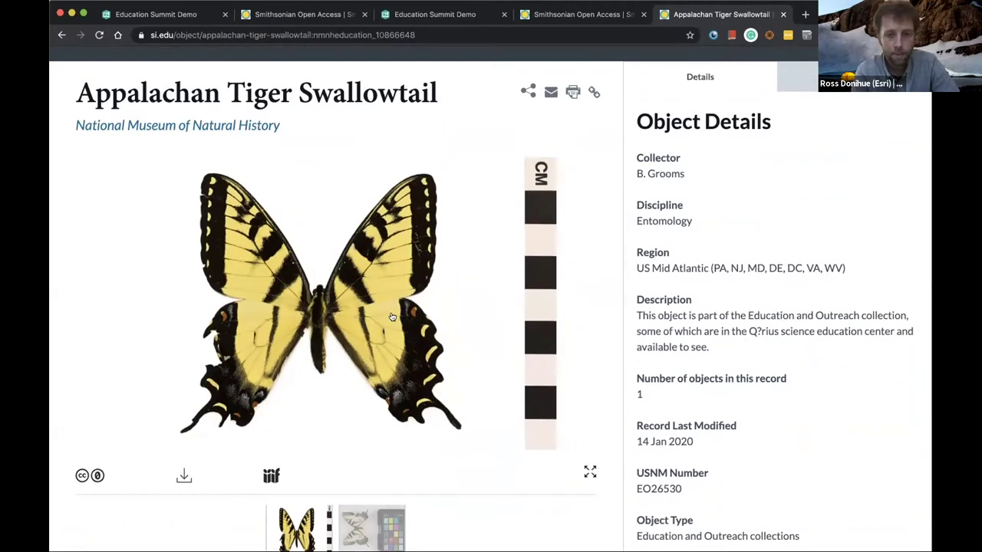
pyautogui.click(363, 321)
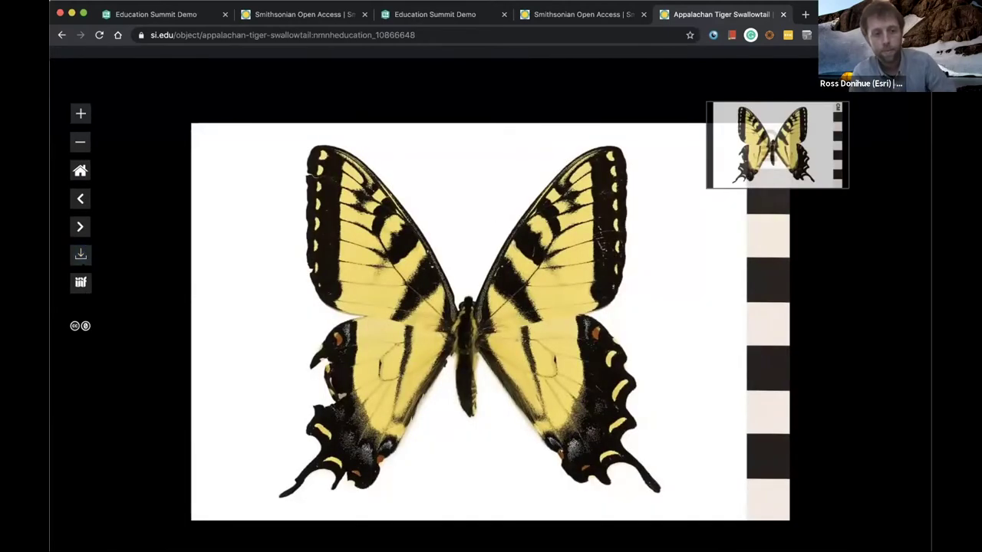
pyautogui.click(79, 113)
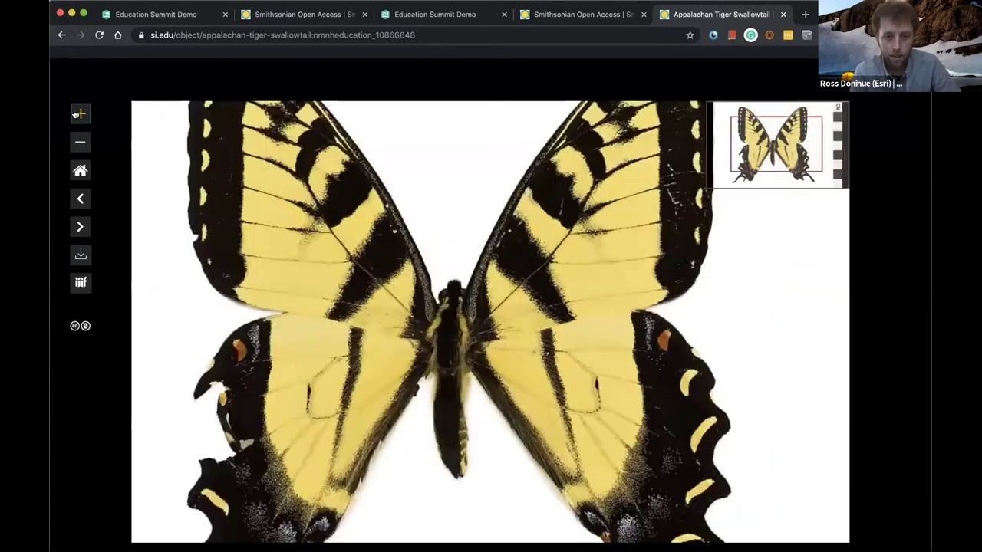
pyautogui.click(80, 114)
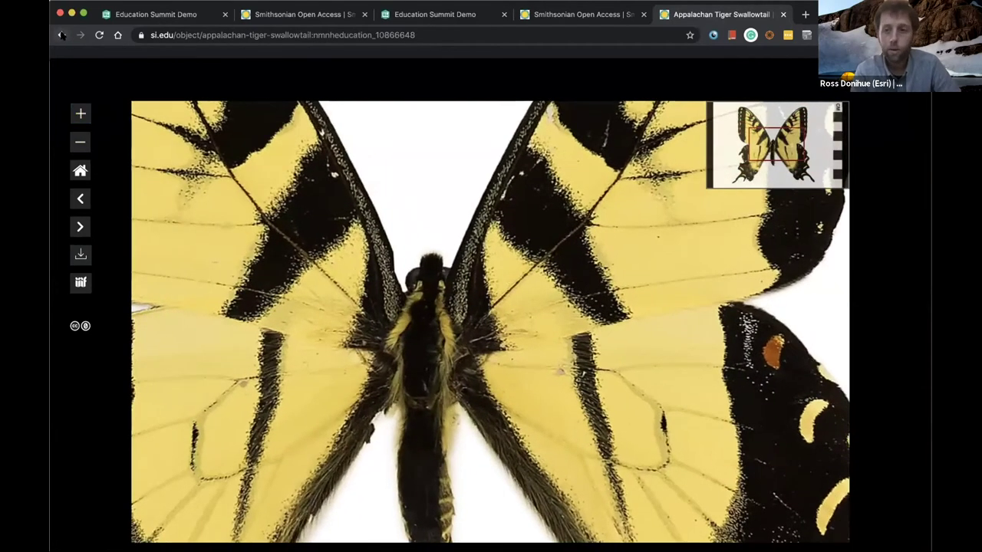
# - Go back to the tiger search results and switch to the published view of the Education Summit Demo story
pyautogui.click(62, 35)
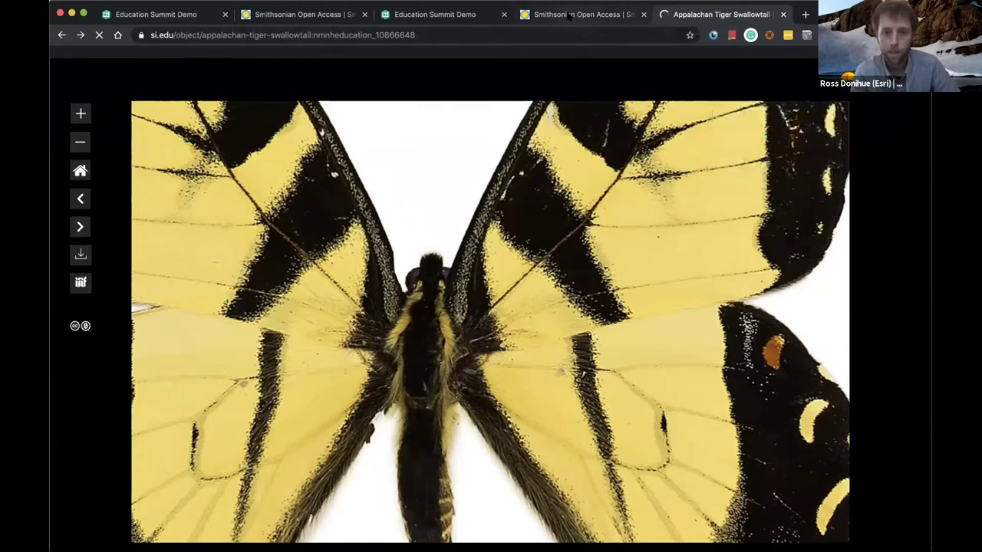
pyautogui.click(576, 14)
pyautogui.click(435, 14)
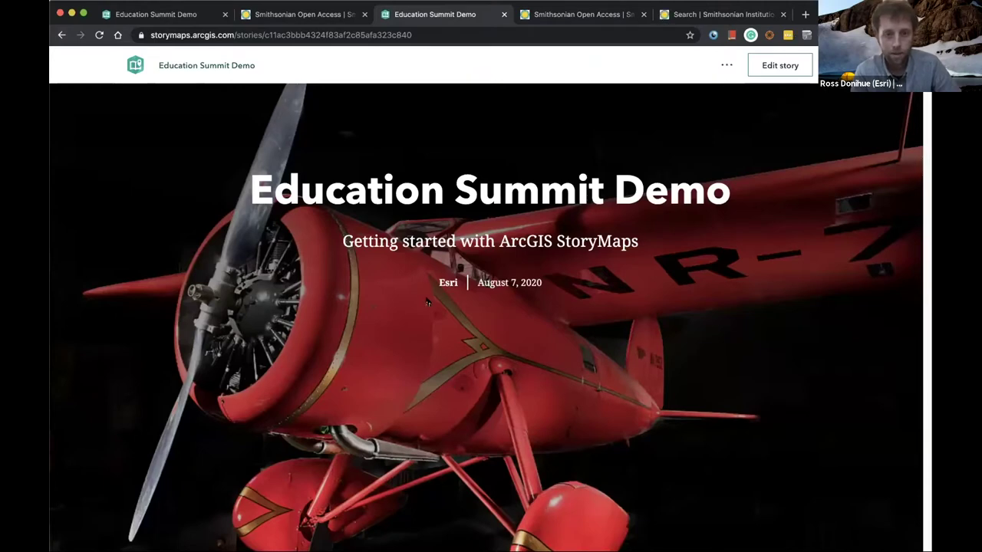
pyautogui.click(184, 13)
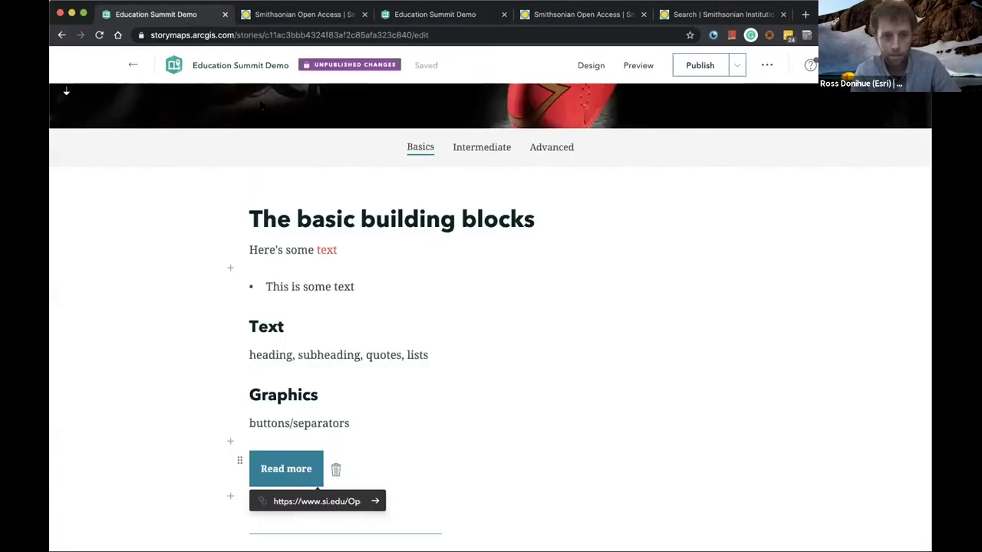
pyautogui.scroll(10, 296, 191)
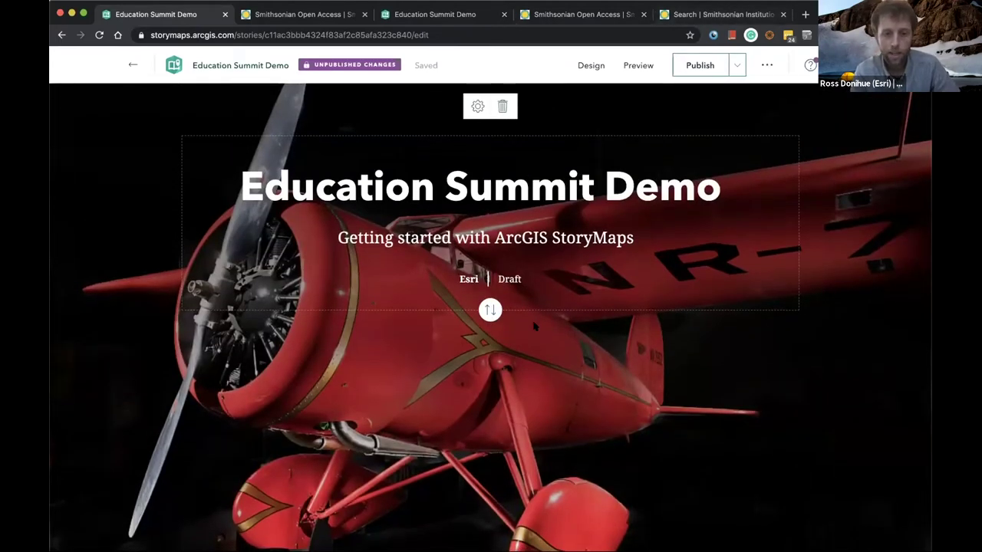
pyautogui.scroll(-10, 535, 327)
pyautogui.scroll(-1, 535, 327)
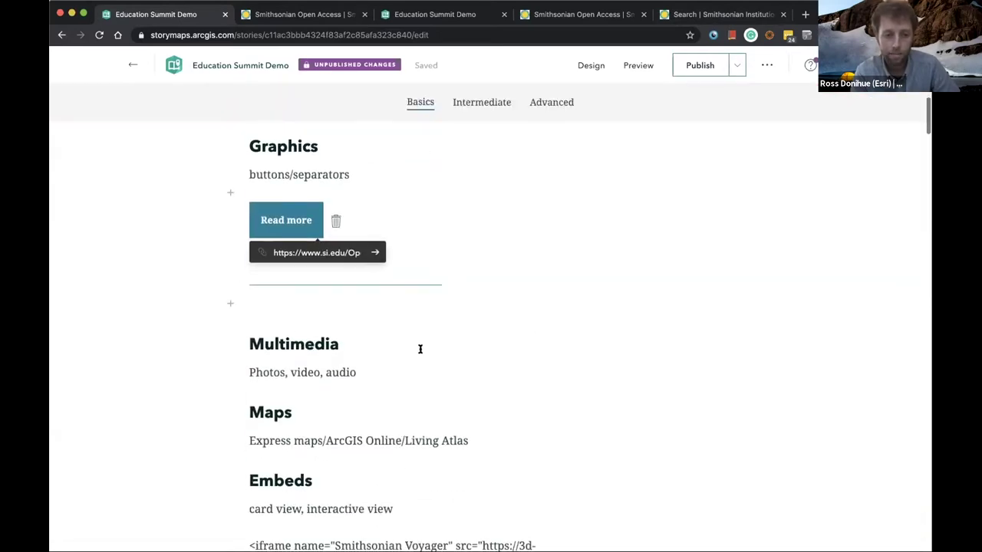
pyautogui.click(227, 364)
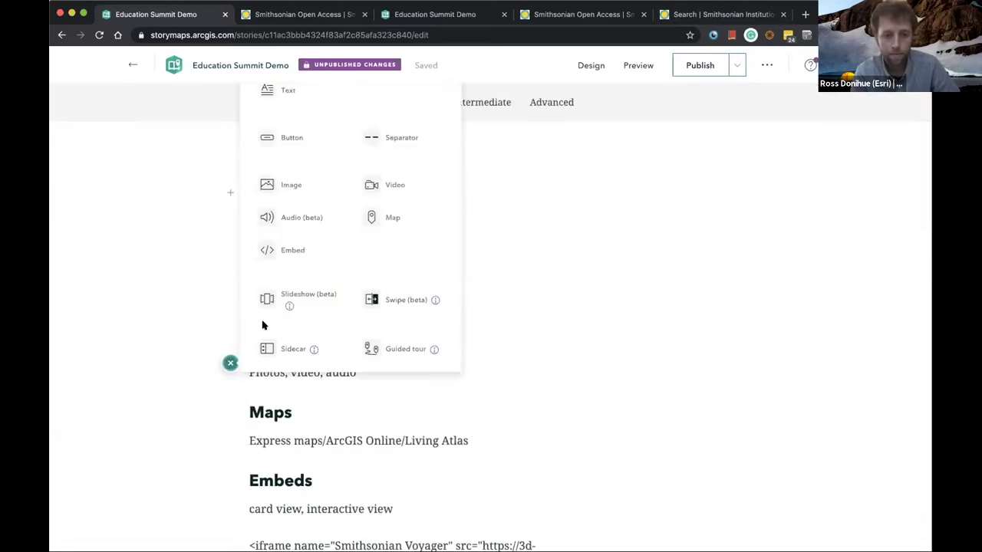
pyautogui.click(300, 184)
pyautogui.click(492, 386)
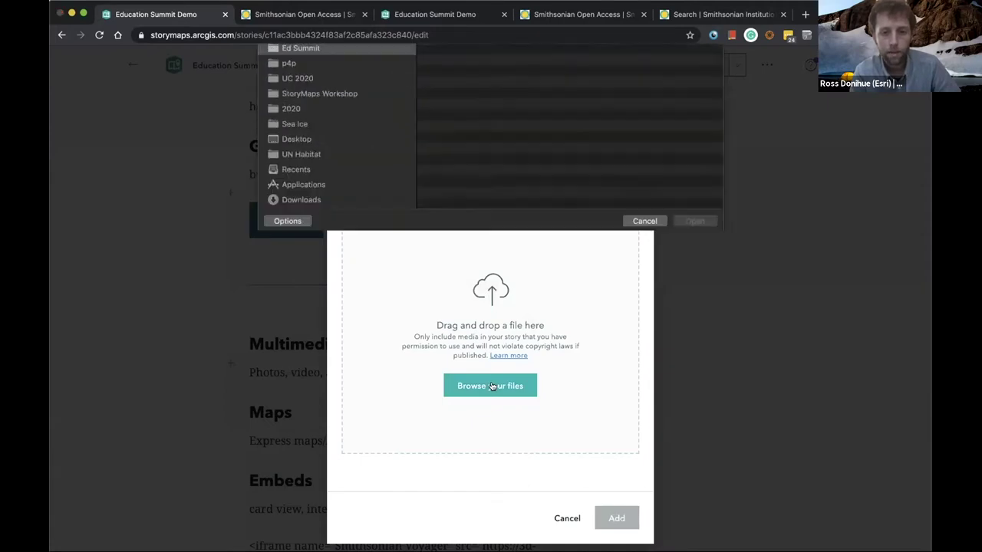
pyautogui.click(479, 89)
pyautogui.click(691, 293)
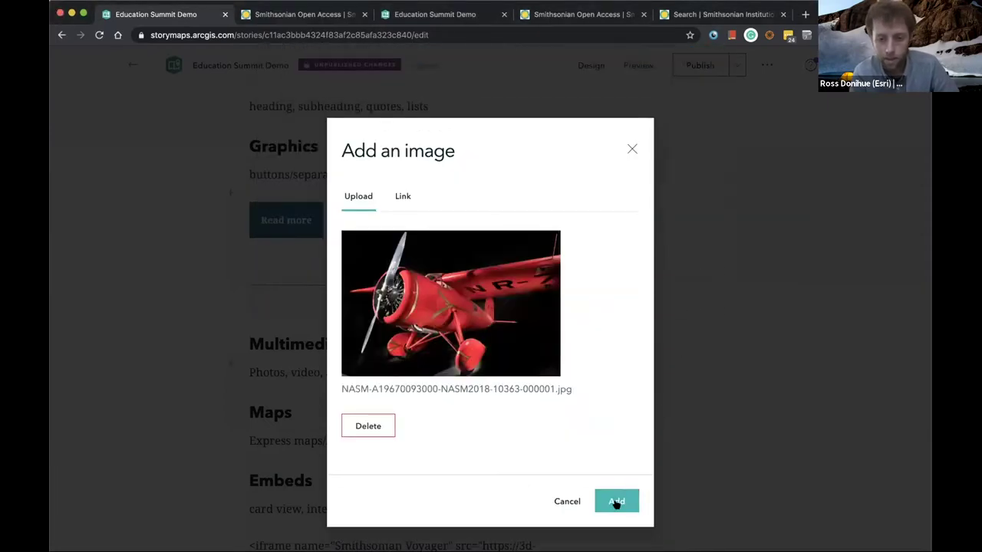
pyautogui.click(616, 501)
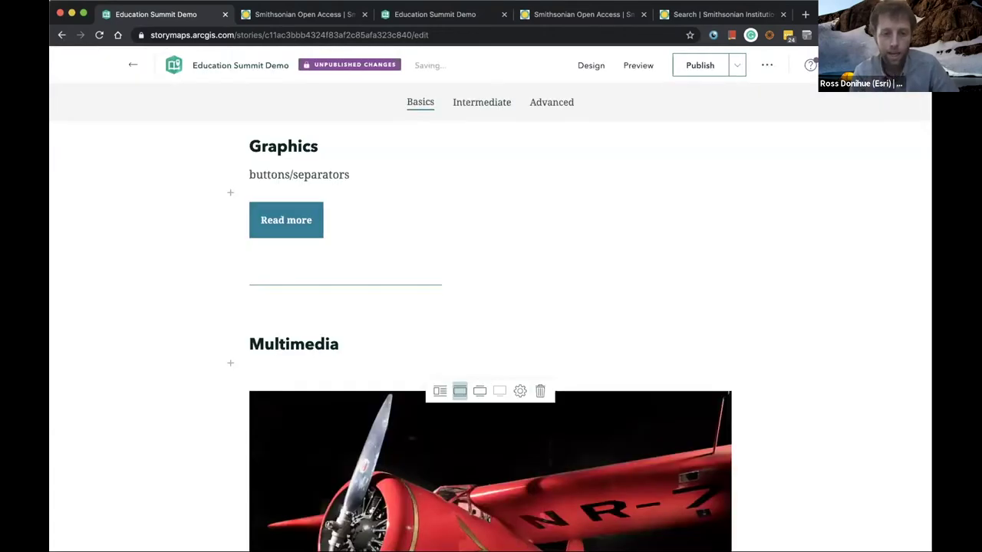
# - Cycle the airplane image through the larger and floating layouts back to its original size, and view its alternative text option
pyautogui.scroll(-3, 614, 505)
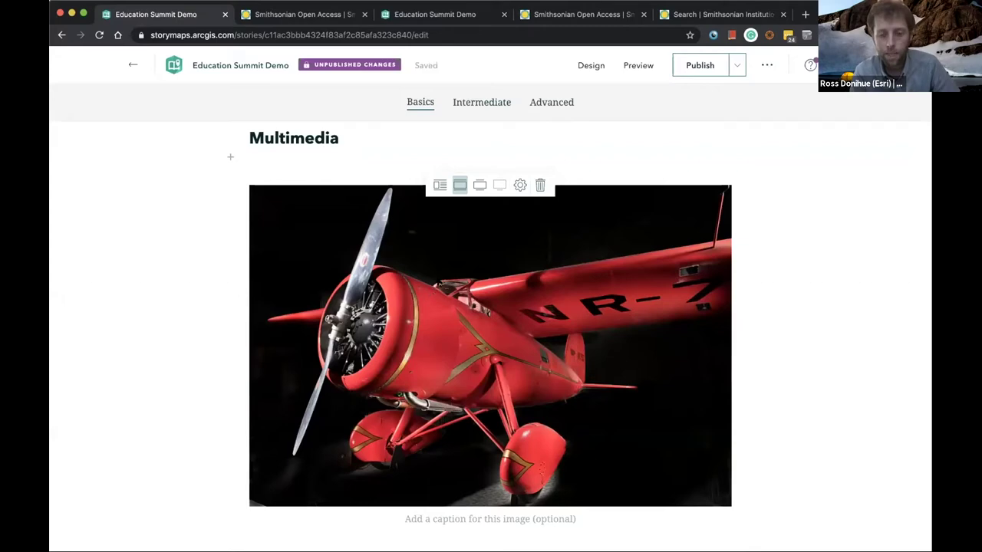
pyautogui.click(477, 189)
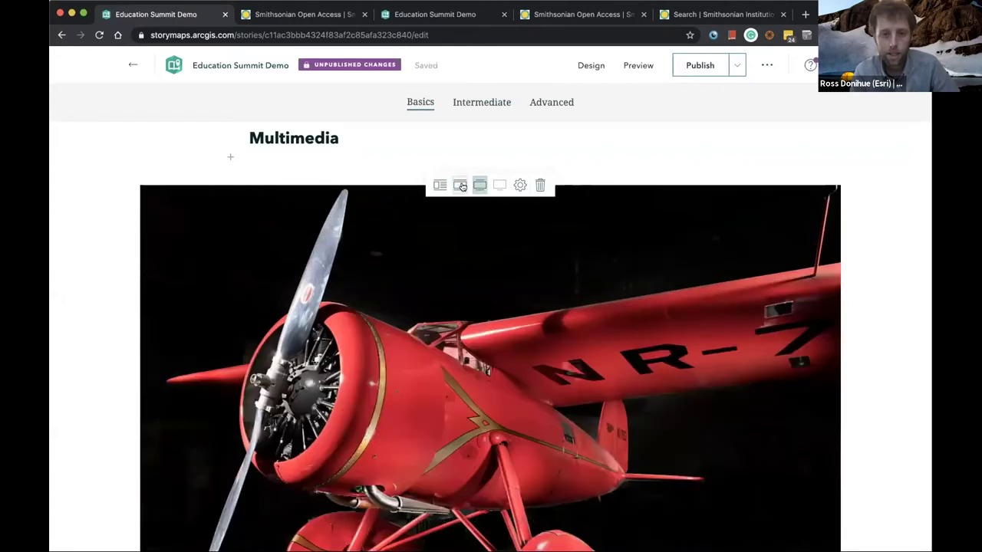
pyautogui.click(460, 187)
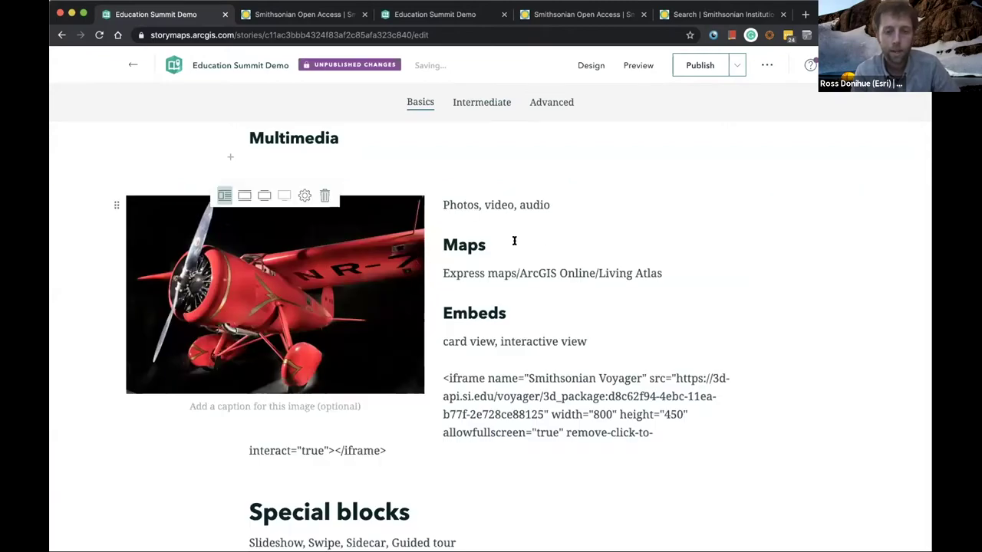
pyautogui.moveTo(253, 197)
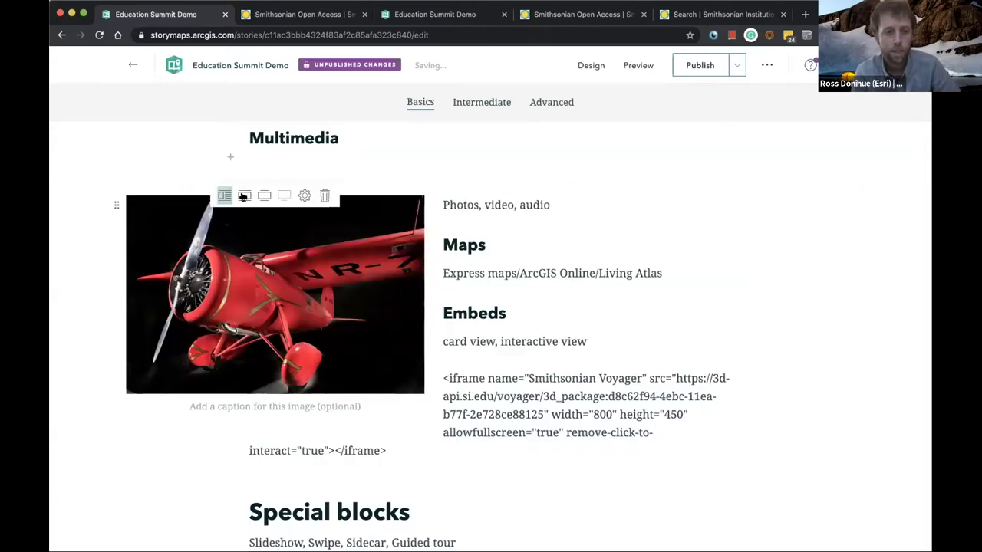
pyautogui.click(244, 196)
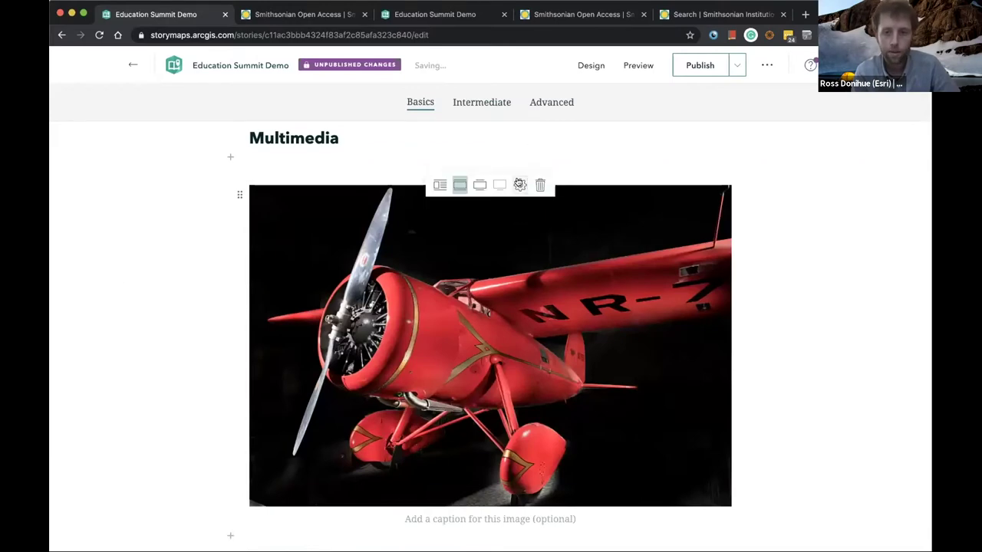
pyautogui.click(520, 185)
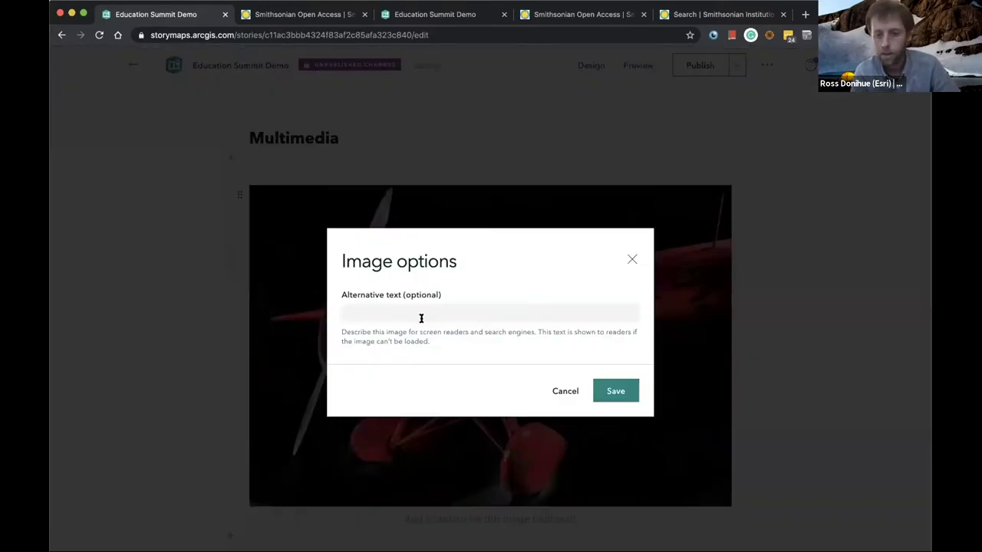
pyautogui.click(632, 262)
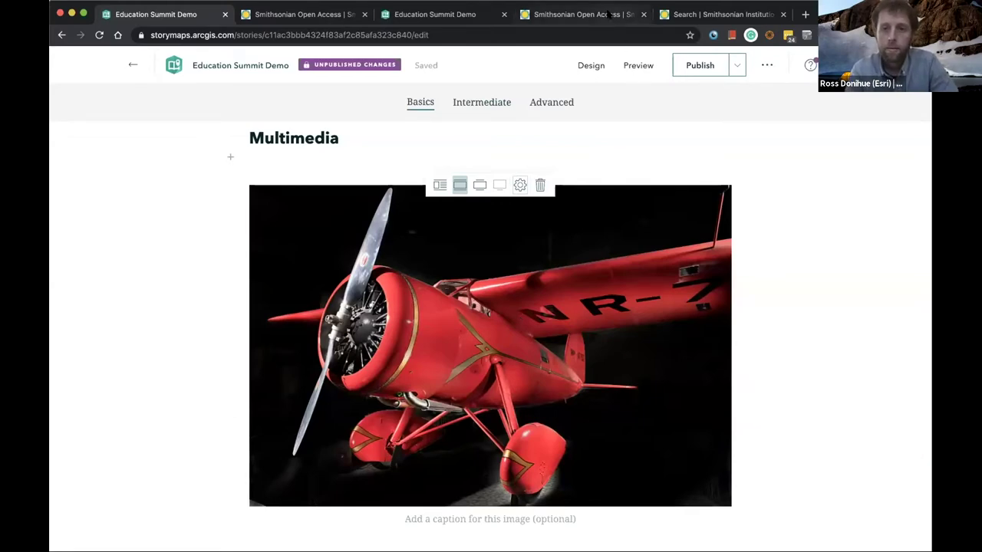
# - Switch to the Smithsonian "tiger" search results, open the Tiger Swallowtail object, and download its Screen Image
pyautogui.click(583, 14)
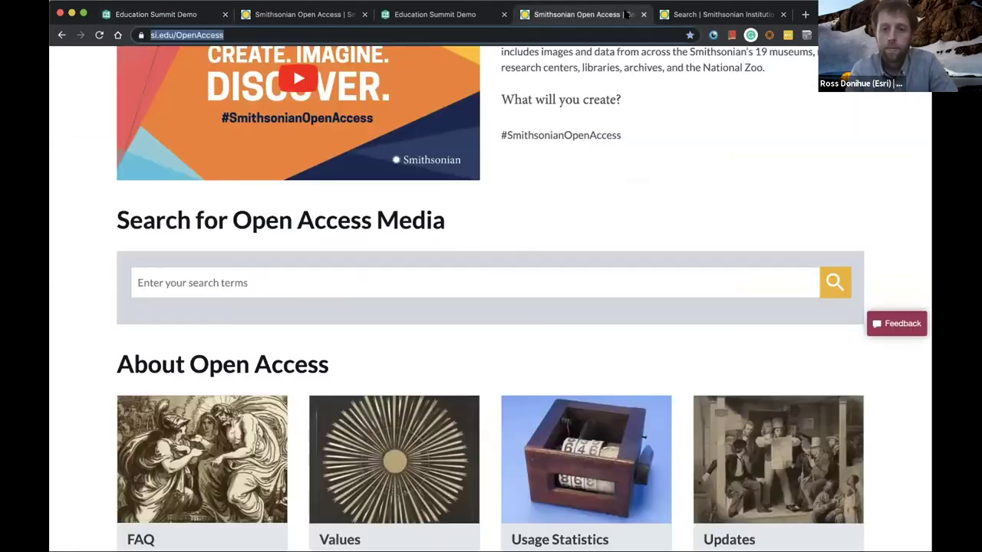
pyautogui.click(690, 14)
pyautogui.scroll(-3, 535, 293)
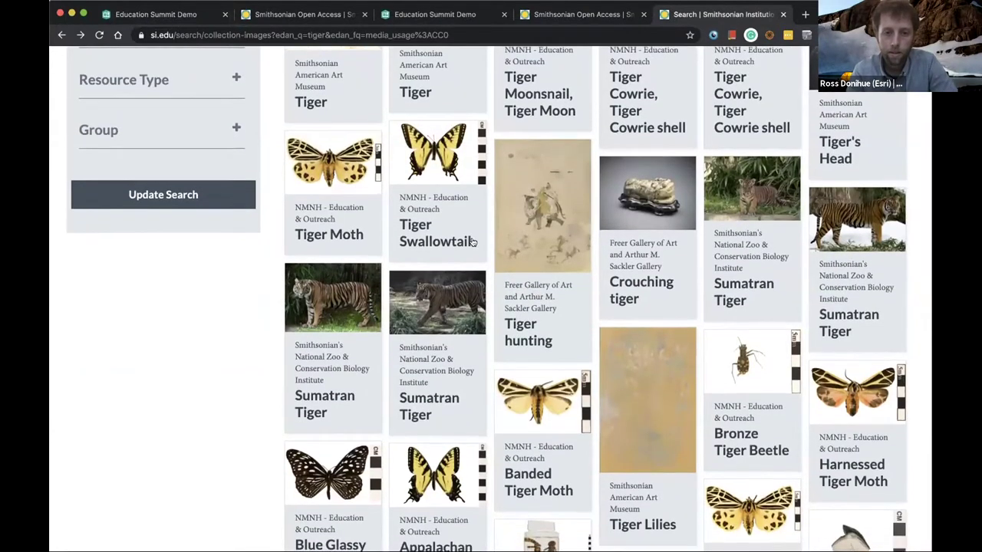
pyautogui.click(446, 159)
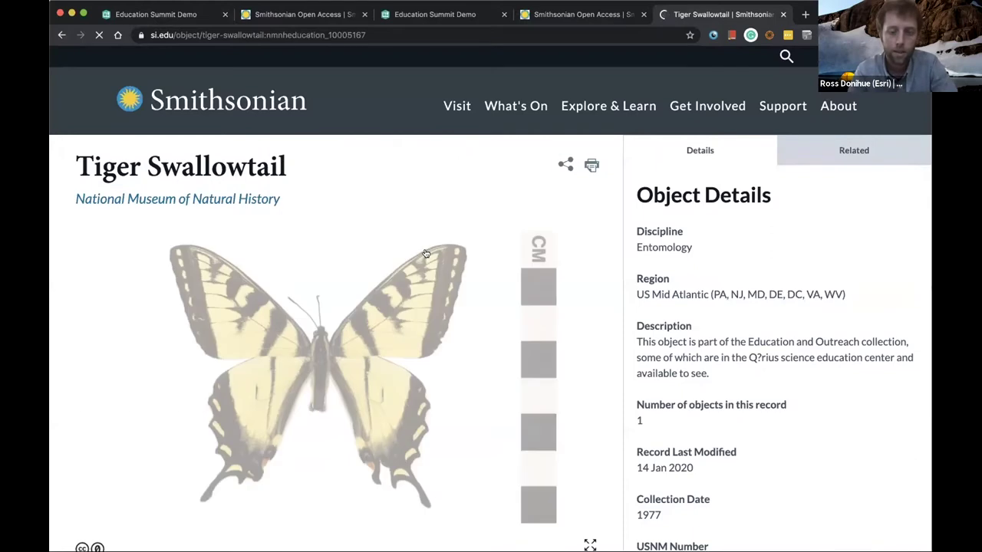
pyautogui.scroll(-3, 384, 296)
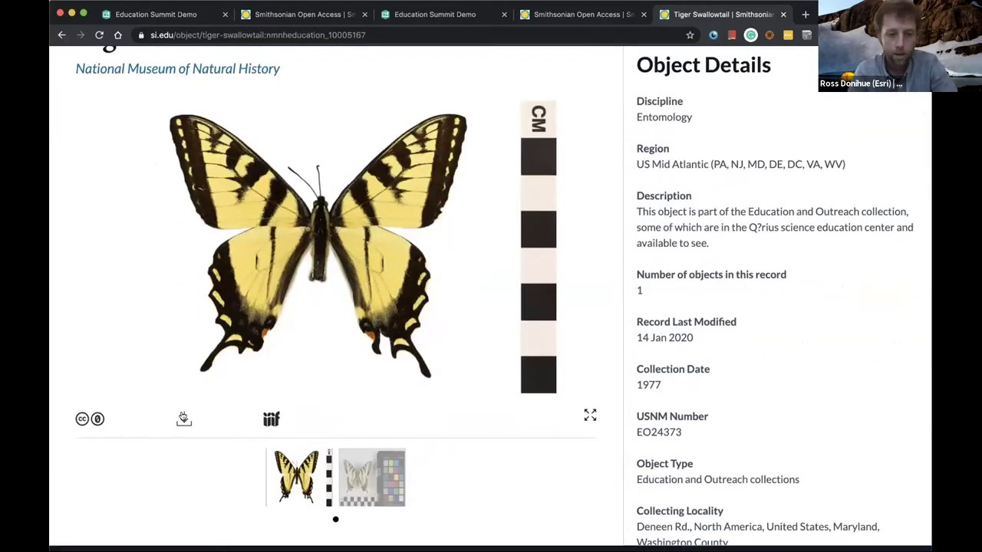
pyautogui.click(183, 419)
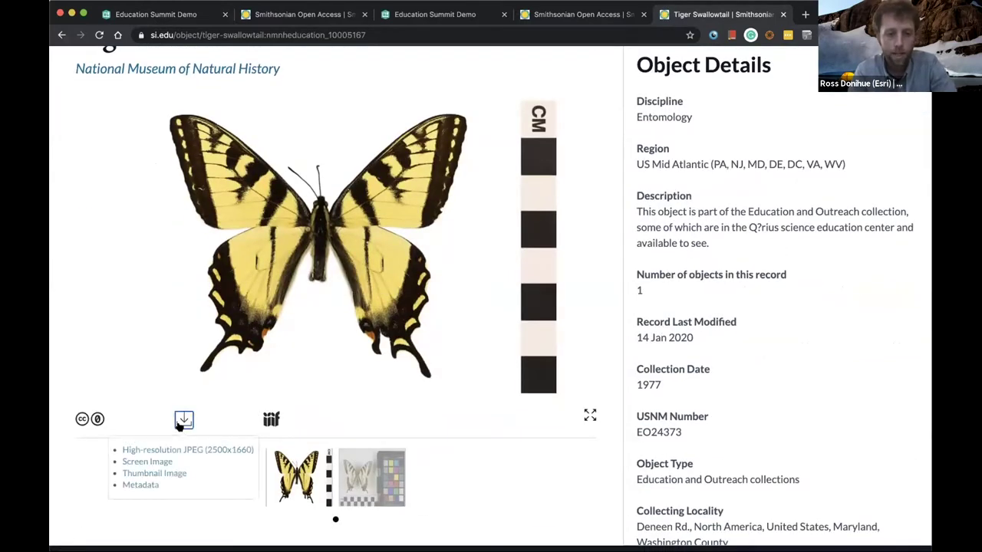
pyautogui.click(148, 463)
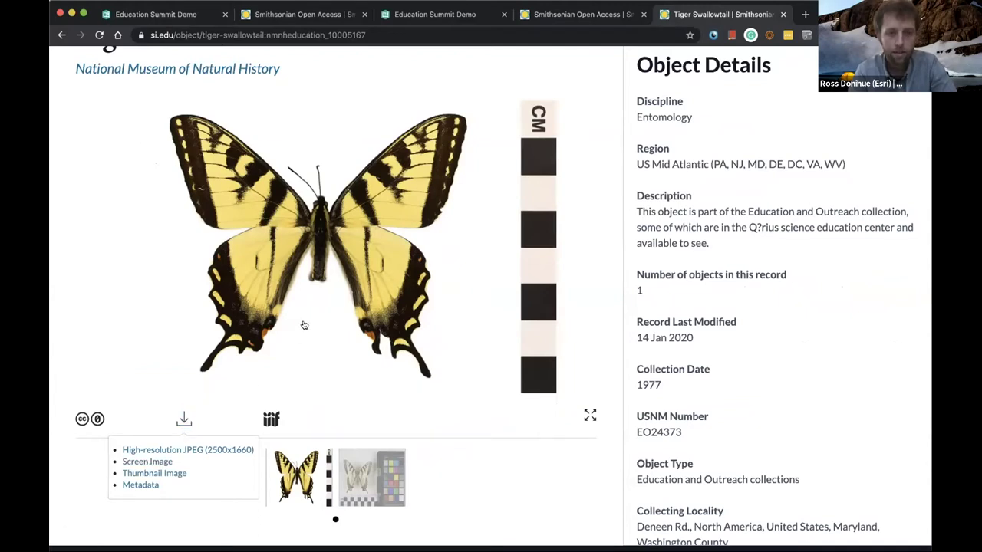
# - Return to the story editor and add NMNH-EO_024373_Tiger_Swallowtail_Papilio_glaucus_001.jpg from Downloads as an image below the airplane picture
pyautogui.click(180, 19)
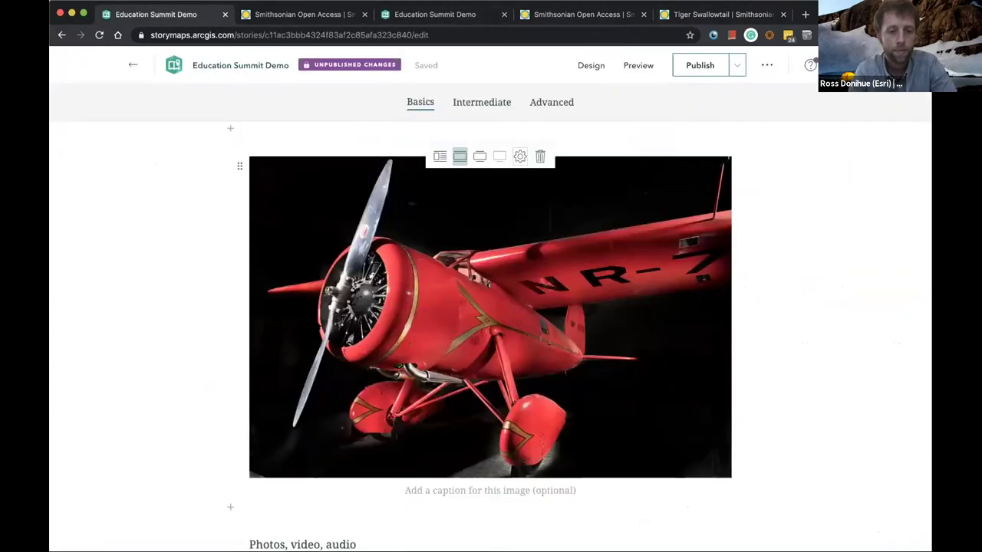
pyautogui.click(231, 508)
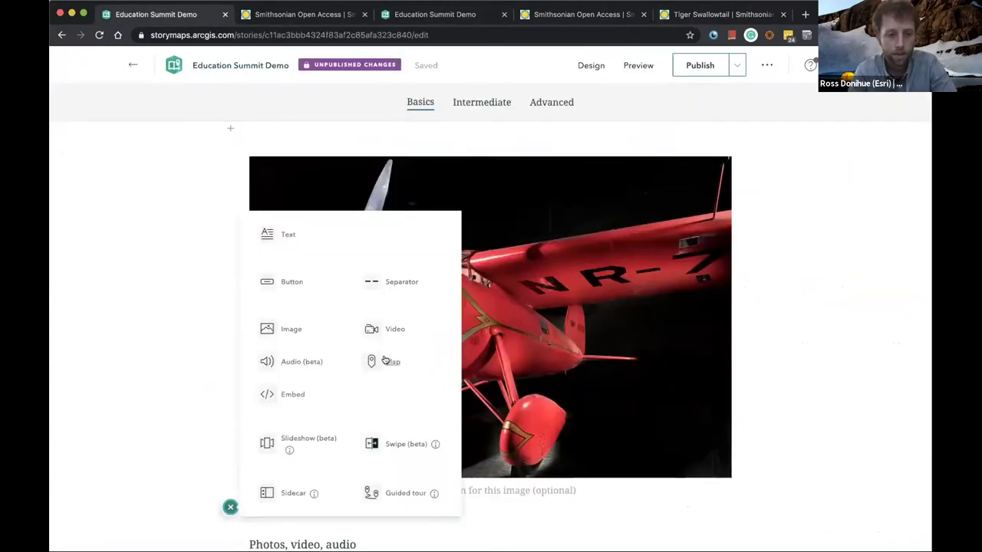
pyautogui.click(290, 329)
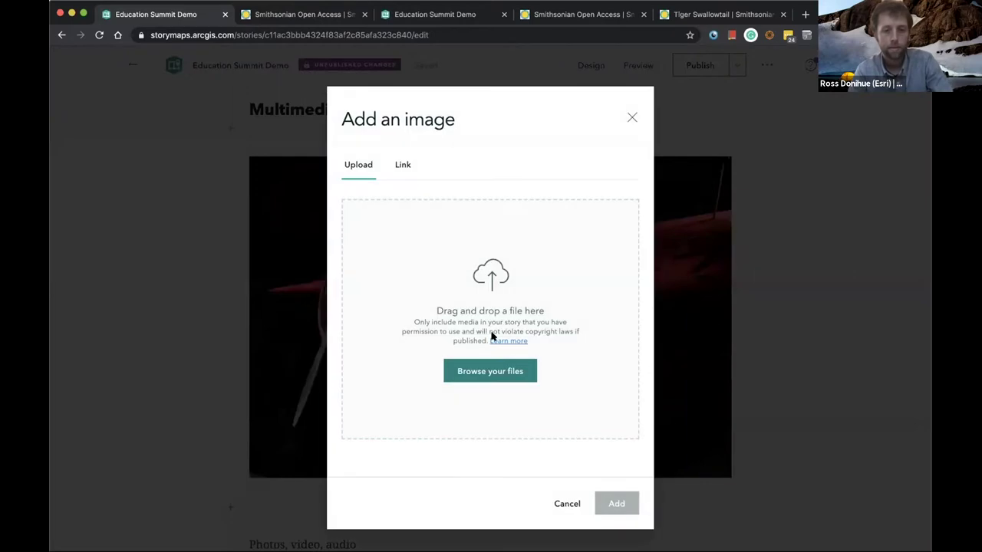
pyautogui.click(466, 377)
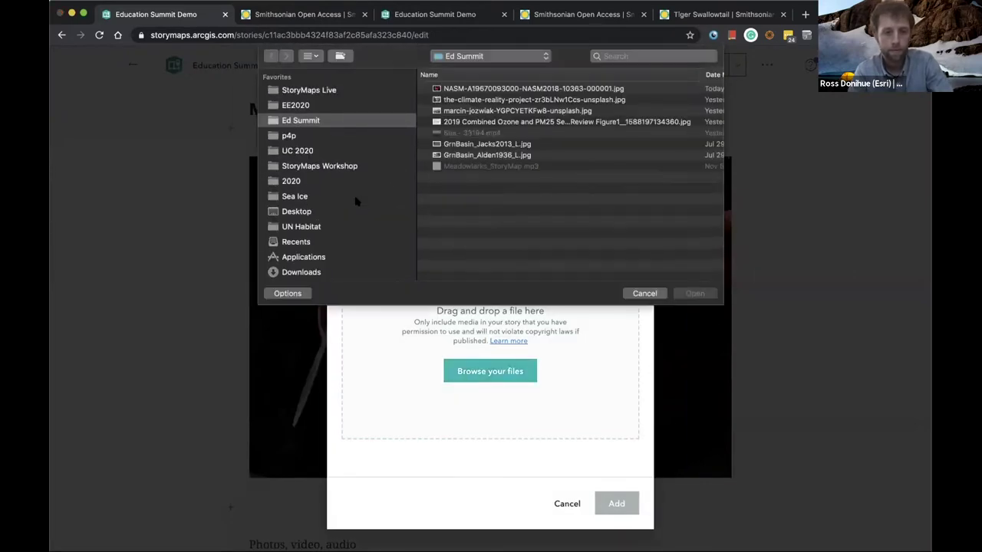
pyautogui.click(298, 273)
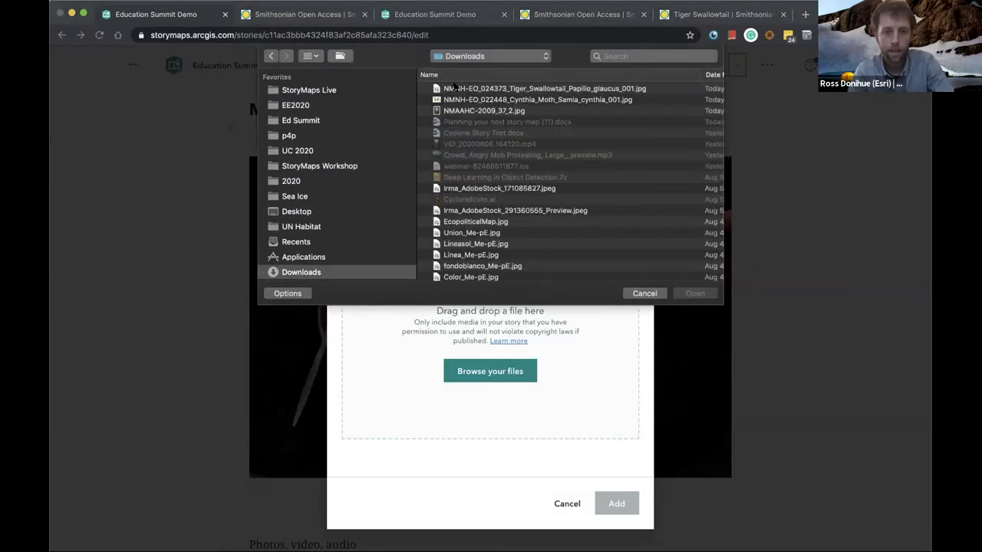
pyautogui.click(456, 89)
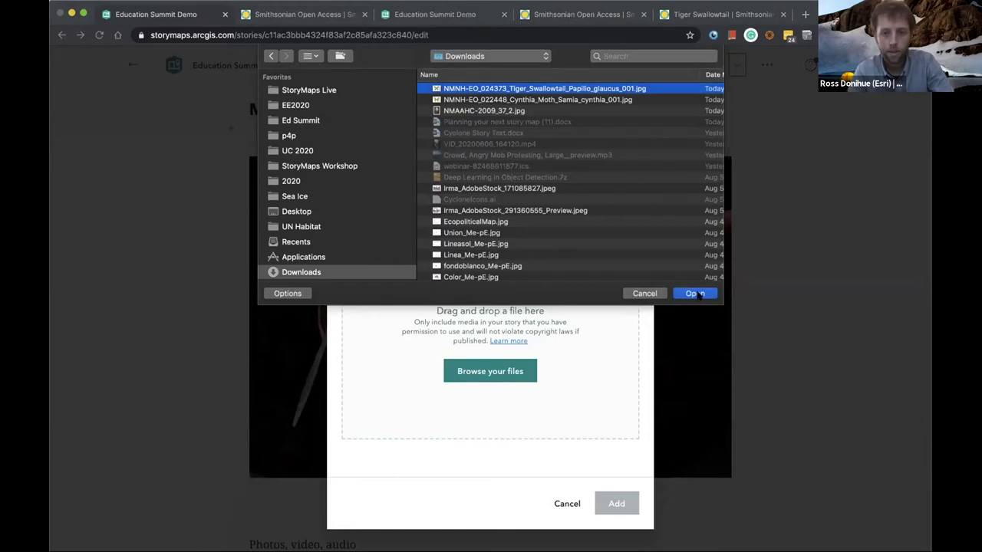
pyautogui.click(695, 294)
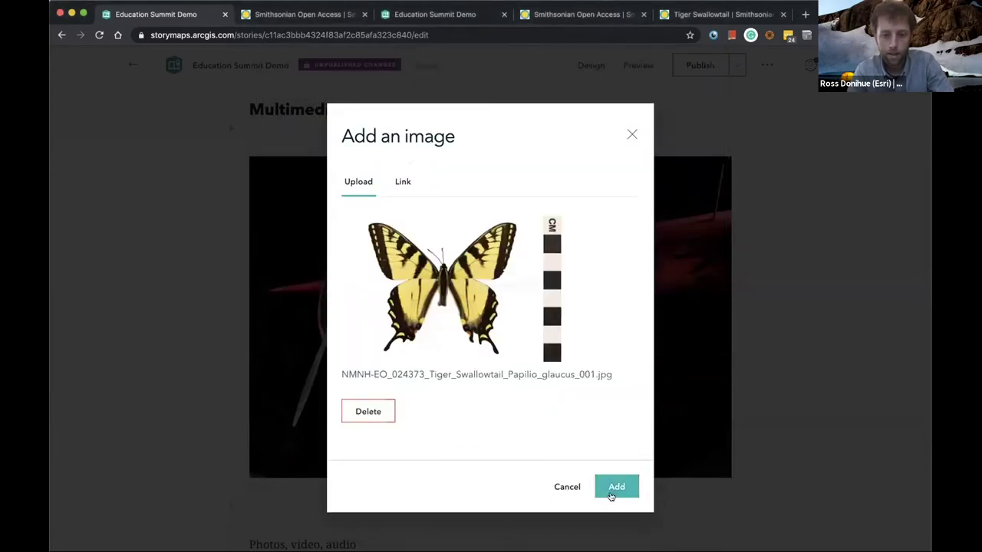
pyautogui.click(618, 486)
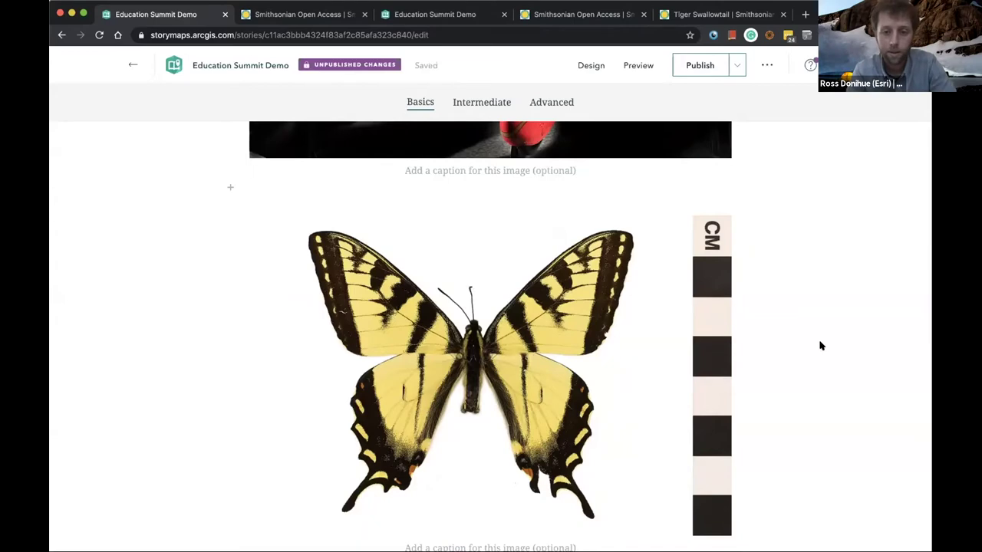
pyautogui.scroll(-2, 820, 344)
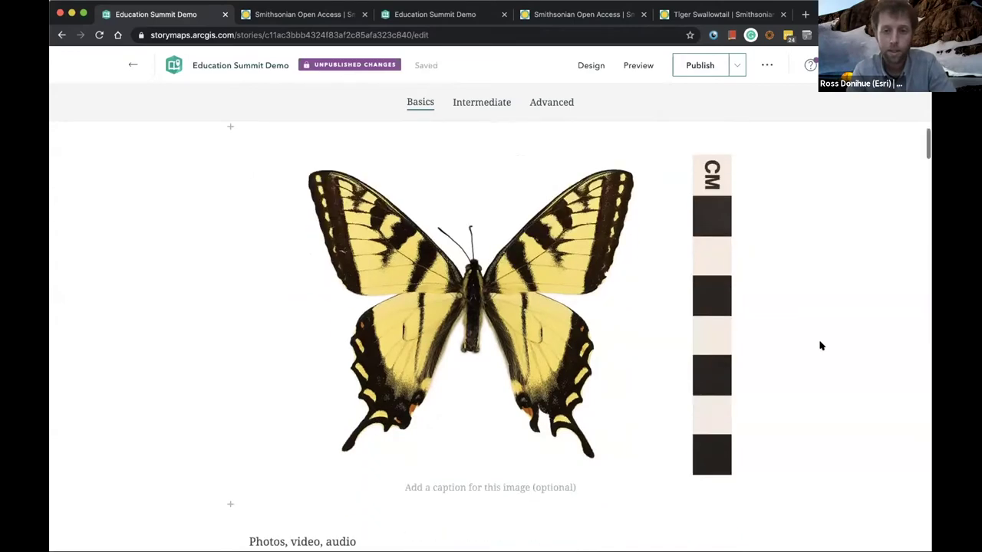
# - Add the audio file Meadowlarks_StoryMap.mp3 from the Ed Summit folder to the story, directly below the "Photos, video, audio" text
pyautogui.click(286, 16)
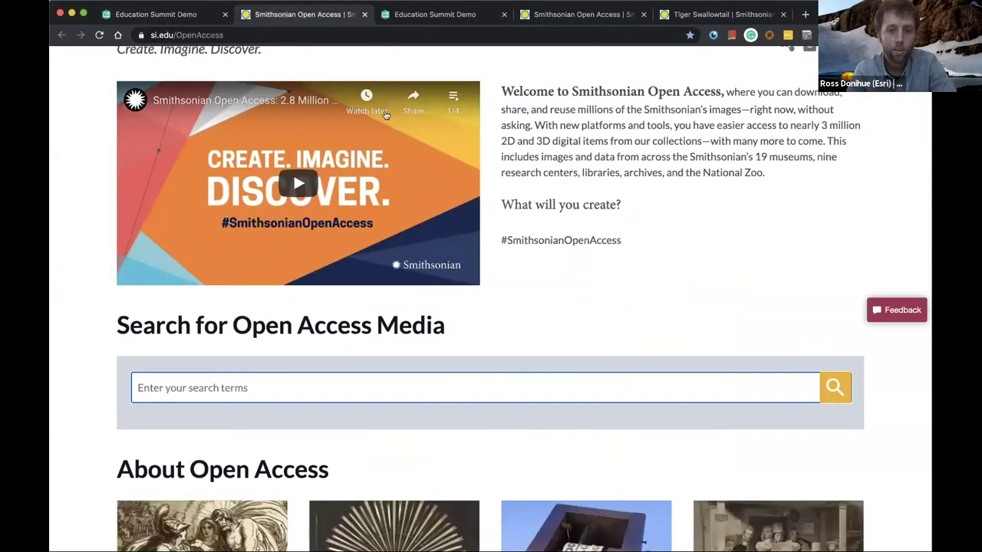
pyautogui.click(163, 19)
pyautogui.scroll(-5, 384, 334)
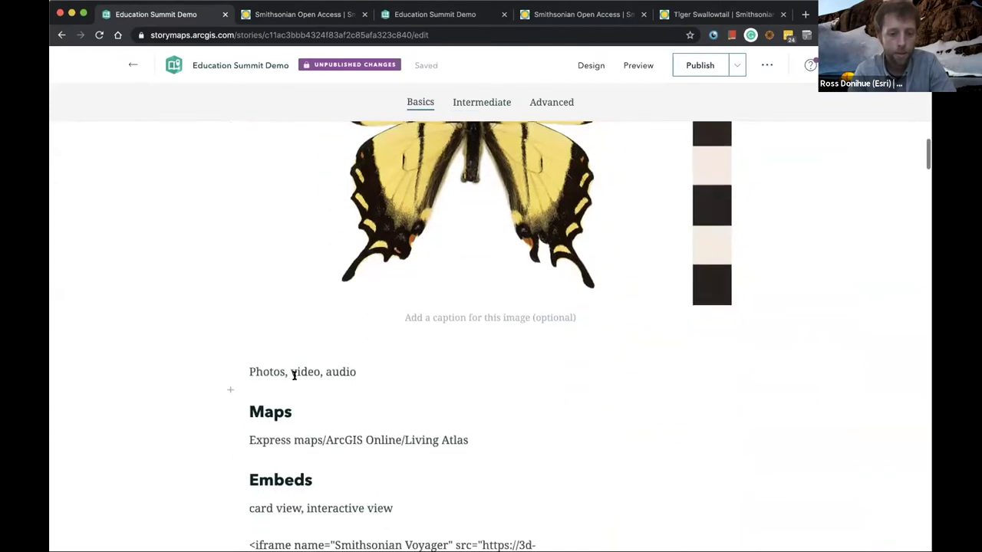
pyautogui.click(230, 390)
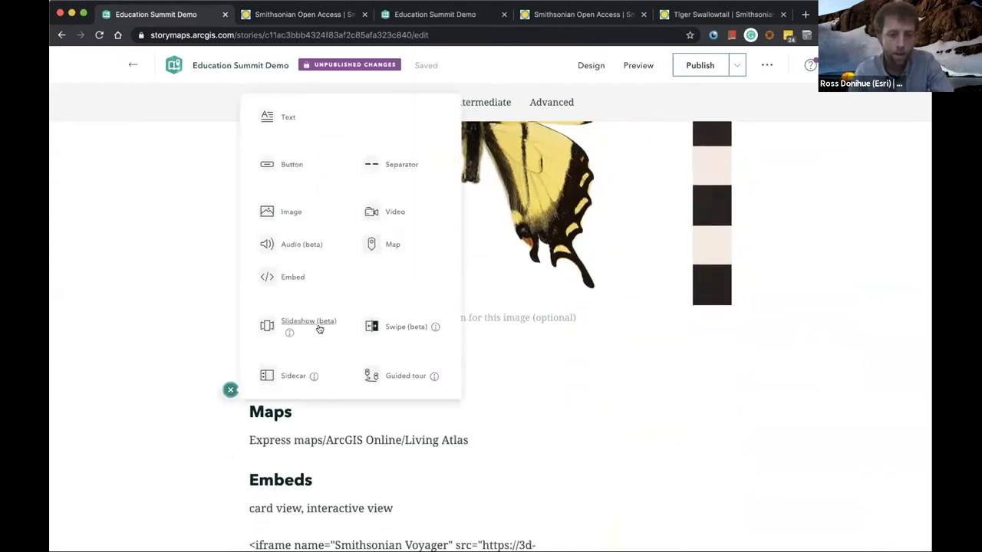
pyautogui.click(296, 245)
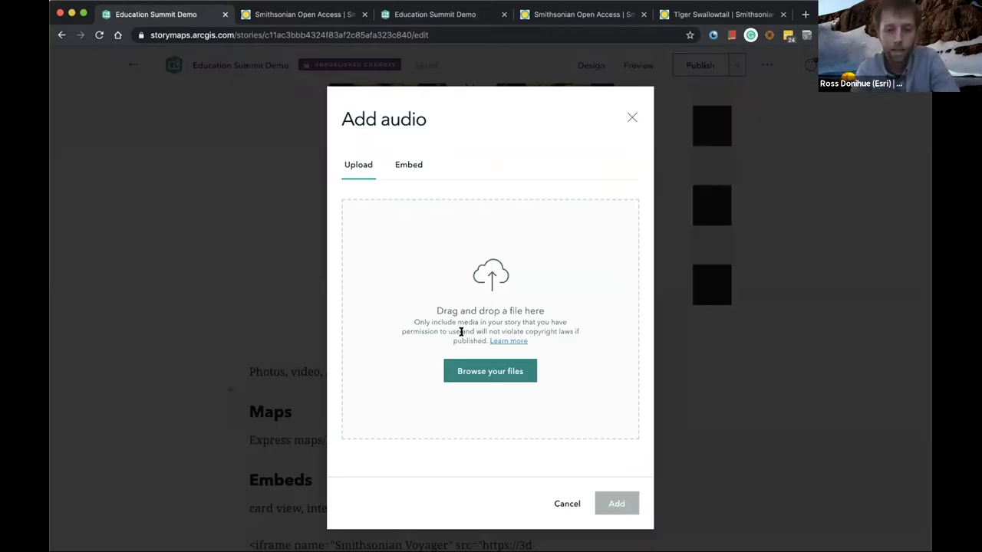
pyautogui.click(465, 364)
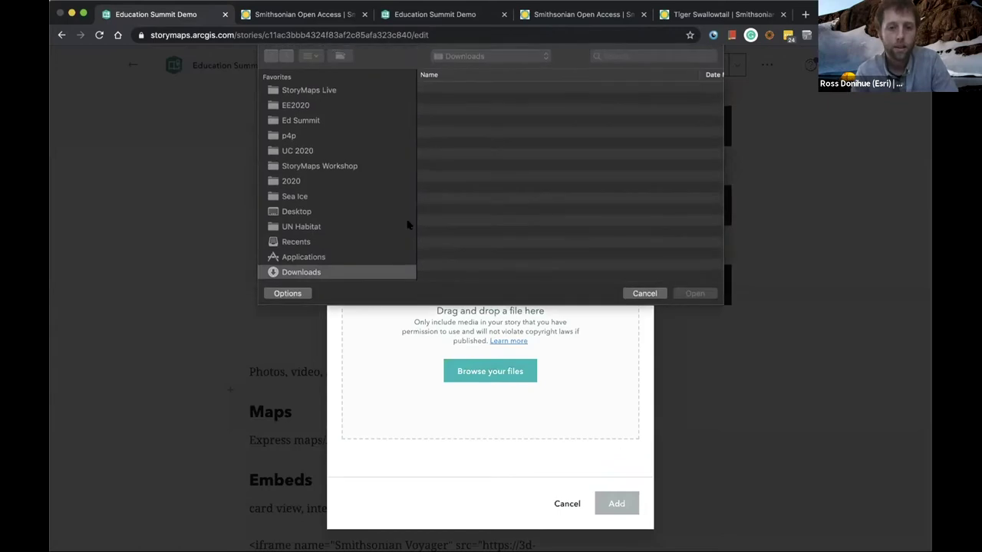
pyautogui.click(299, 120)
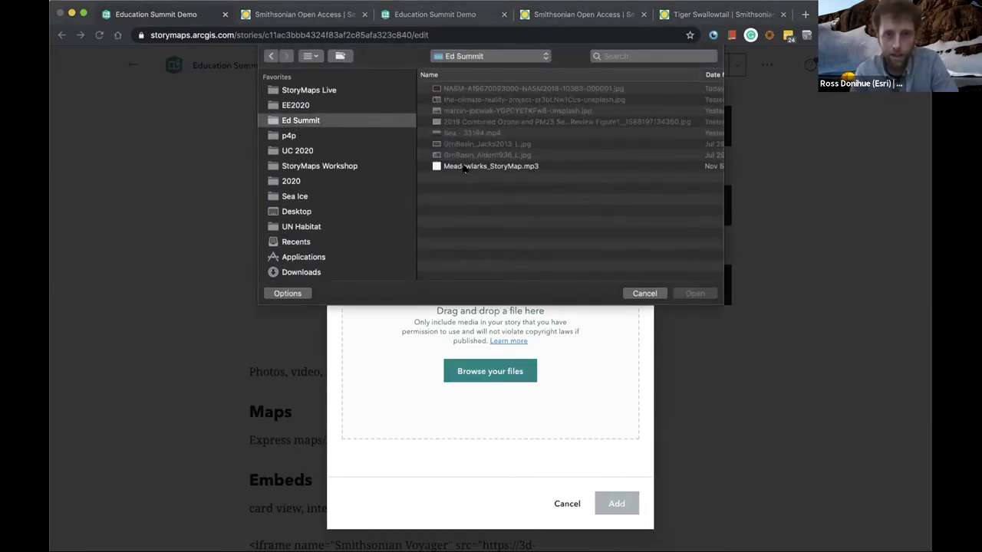
pyautogui.click(465, 167)
pyautogui.click(695, 294)
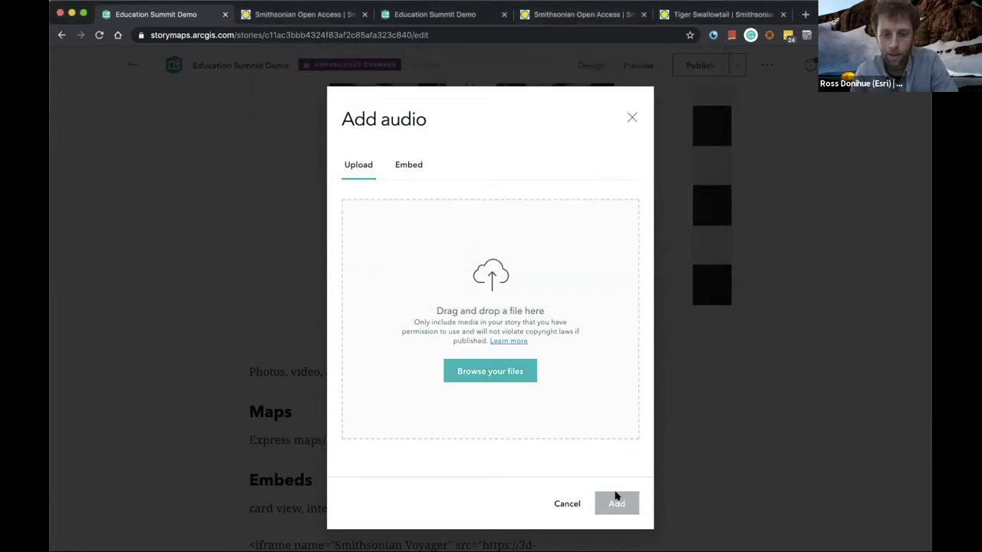
pyautogui.click(608, 431)
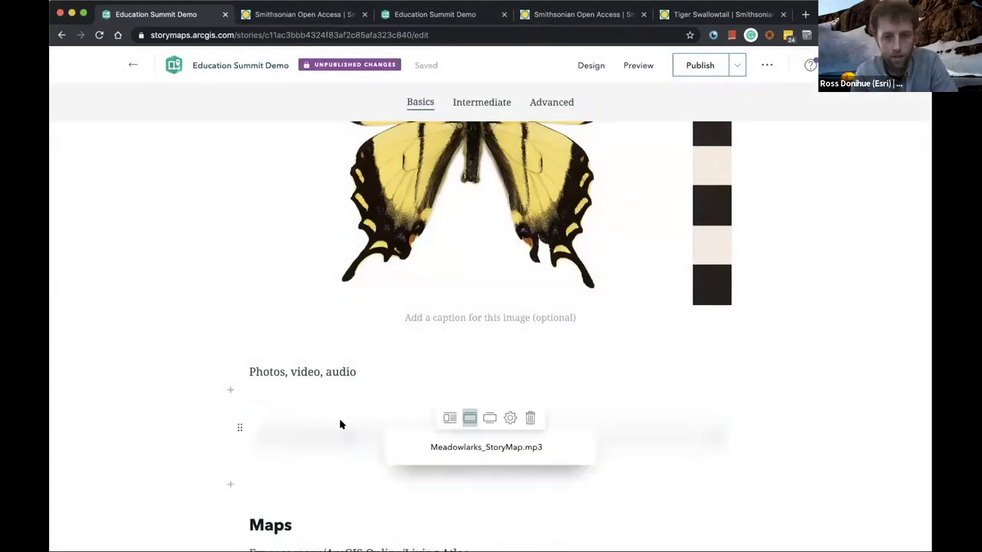
# - Play a few seconds of the Meadowlarks audio block and pause it
pyautogui.scroll(-2, 344, 468)
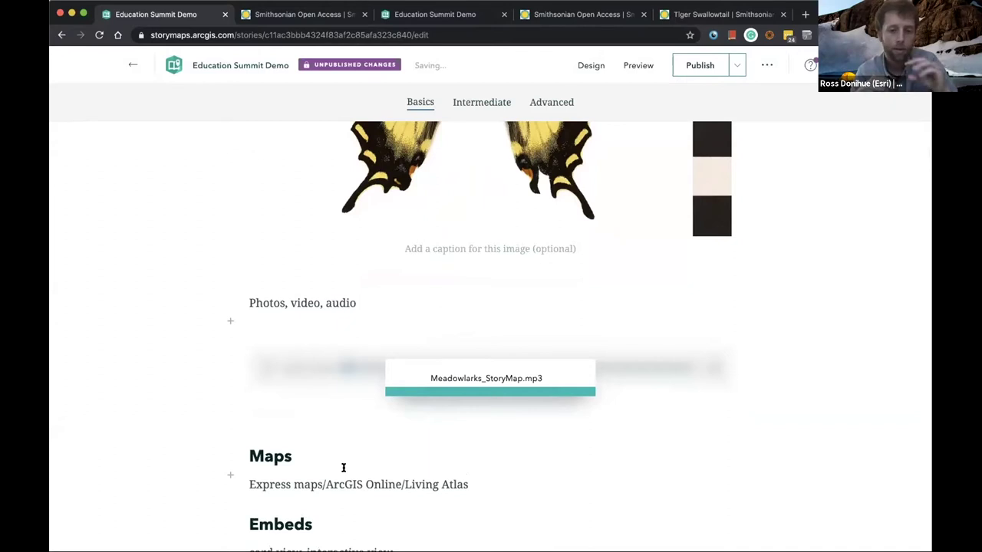
pyautogui.click(264, 368)
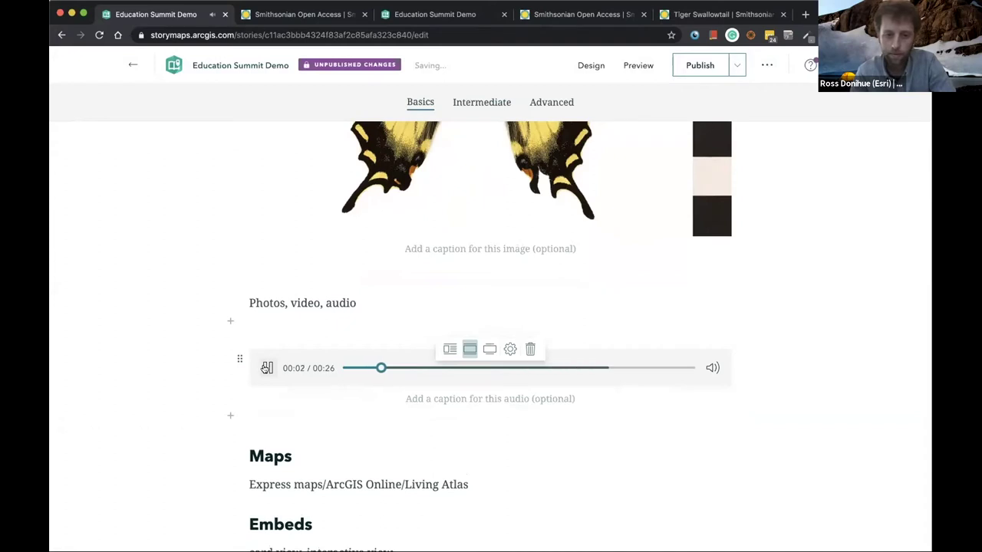
pyautogui.click(266, 368)
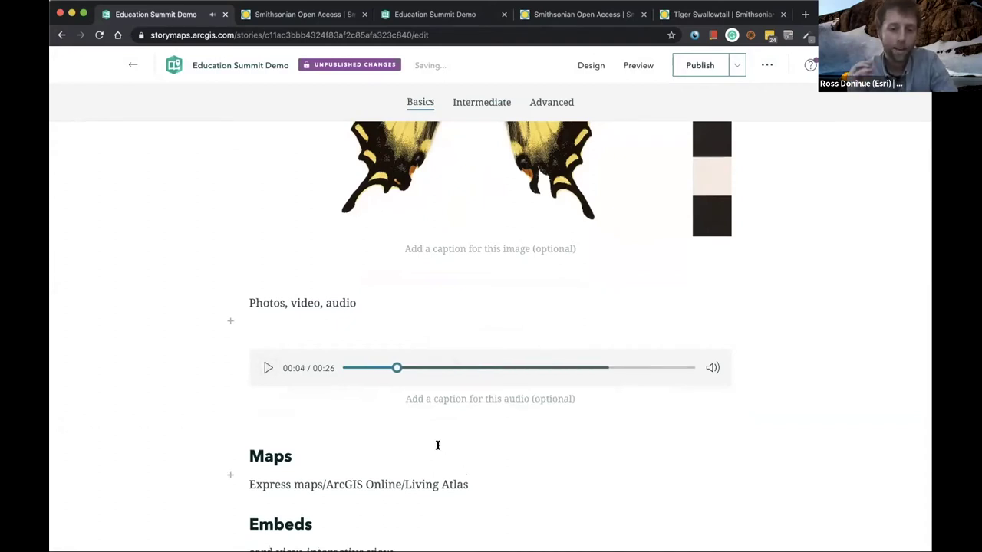
# - Begin adding a map below the "Express maps/ArcGIS Online/Living Atlas" text and browse the Living Atlas maps in the Infrastructure category
pyautogui.scroll(-3, 437, 445)
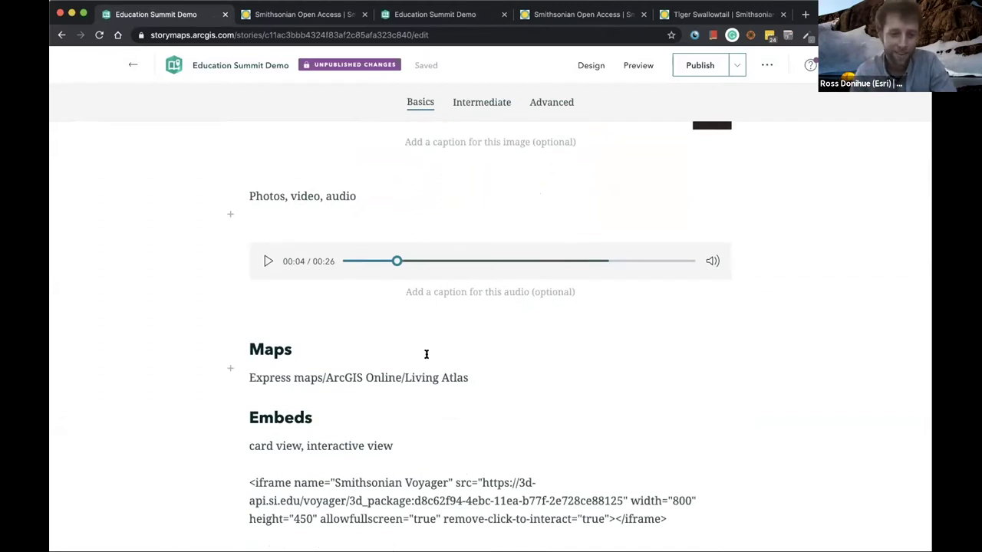
pyautogui.scroll(-2, 294, 377)
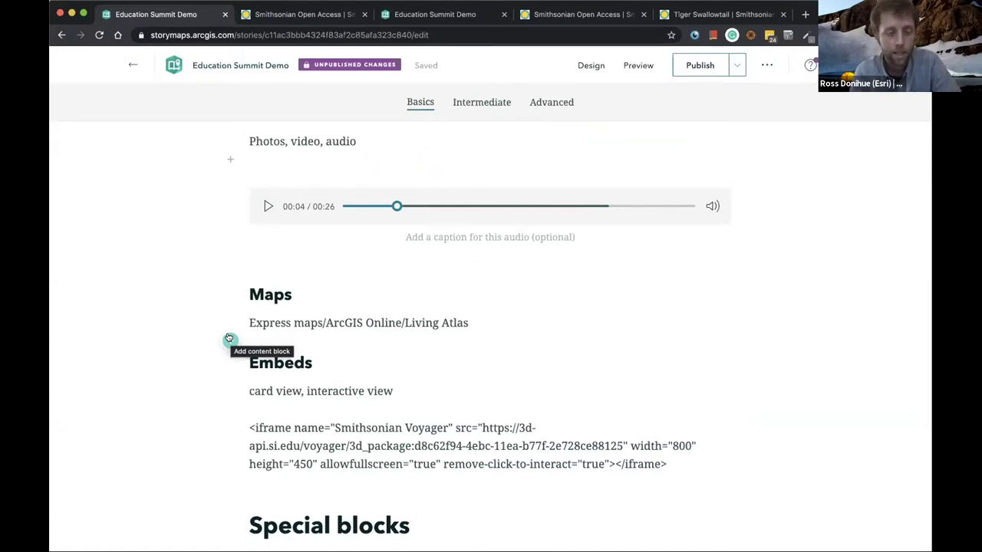
pyautogui.click(229, 338)
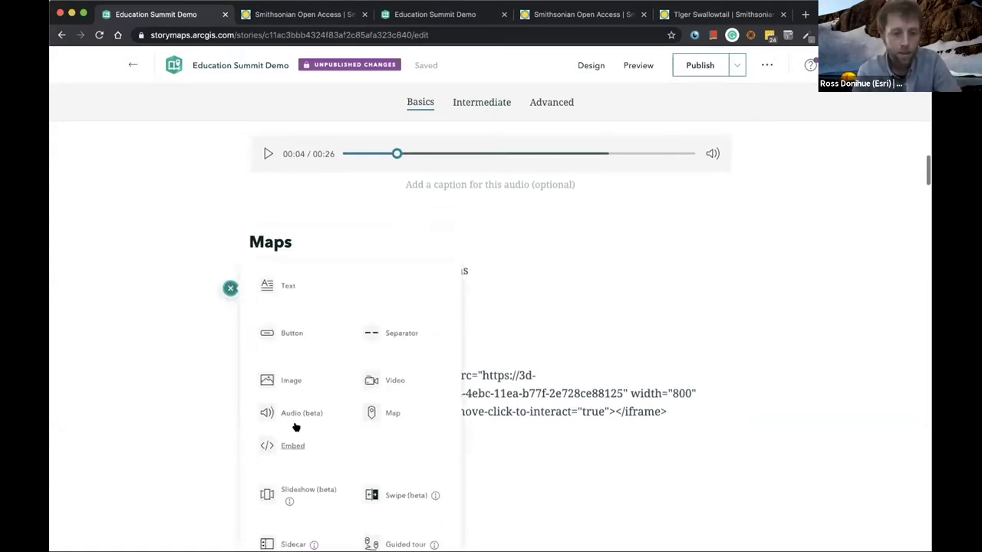
pyautogui.click(390, 414)
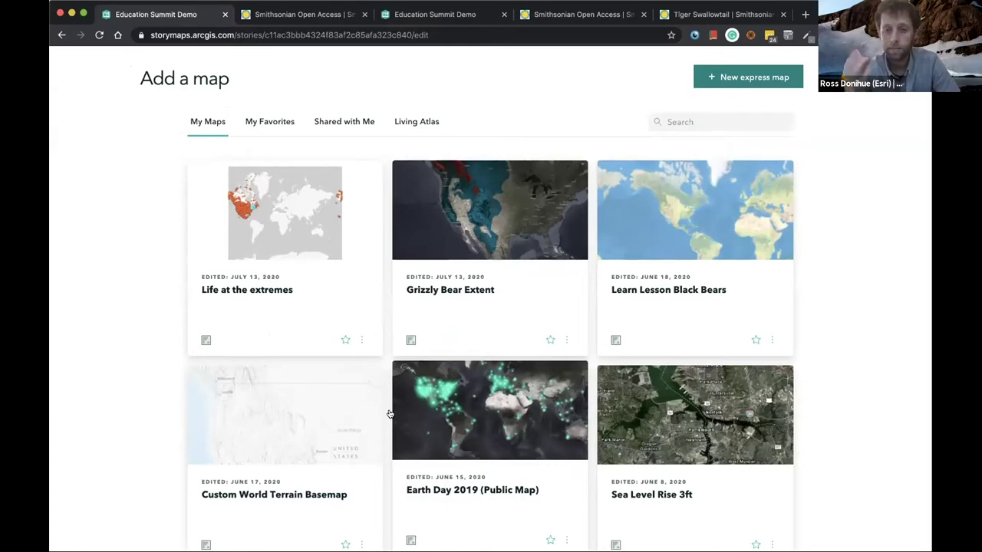
pyautogui.click(408, 124)
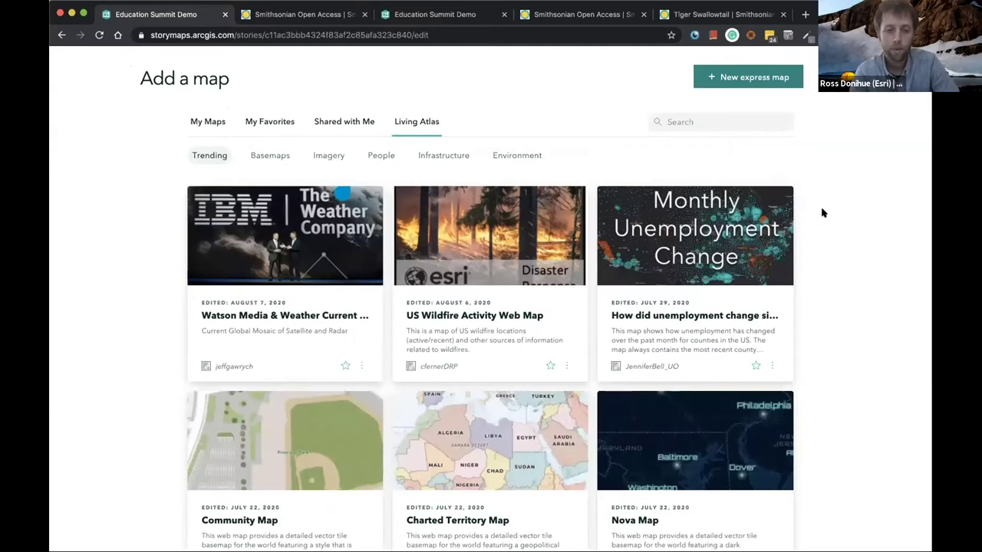
pyautogui.click(439, 157)
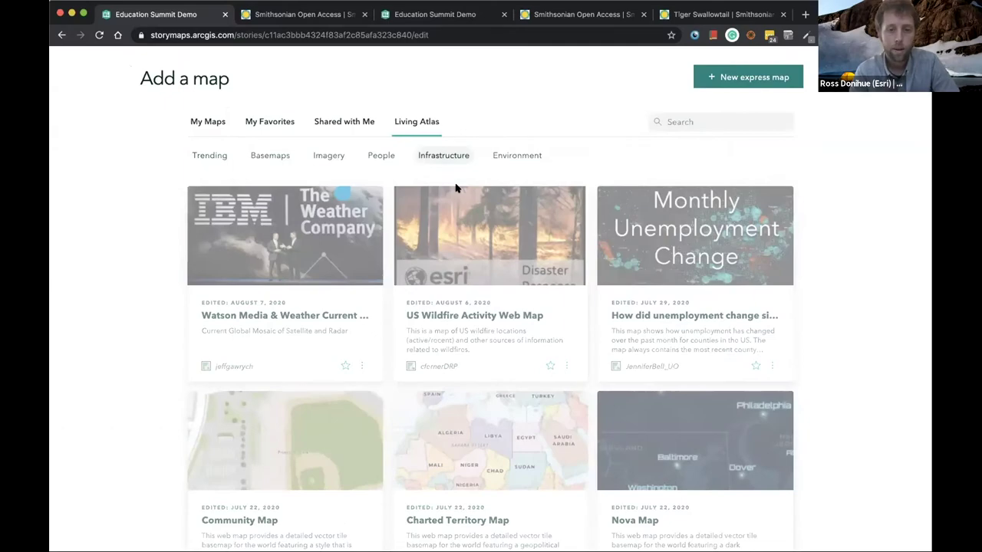
pyautogui.scroll(-3, 483, 330)
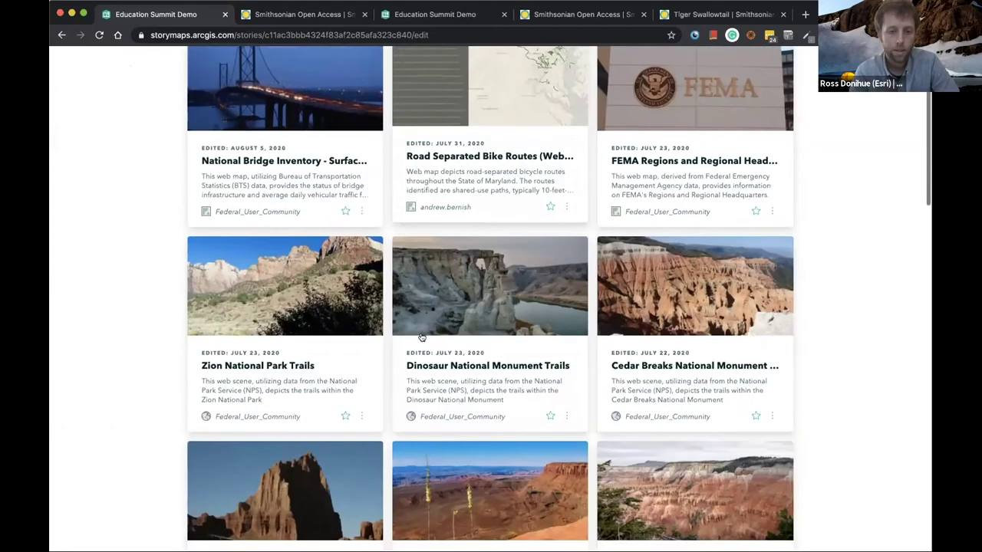
pyautogui.scroll(-4, 499, 331)
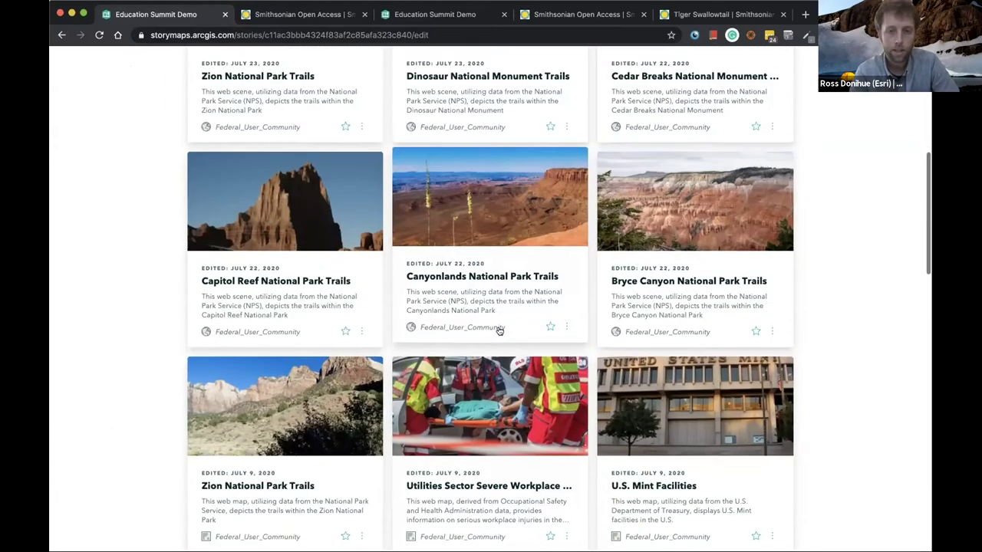
pyautogui.scroll(8, 499, 330)
# - Place the US Wildfire Activity Web Map from the Living Atlas Environment category in the story
pyautogui.click(505, 154)
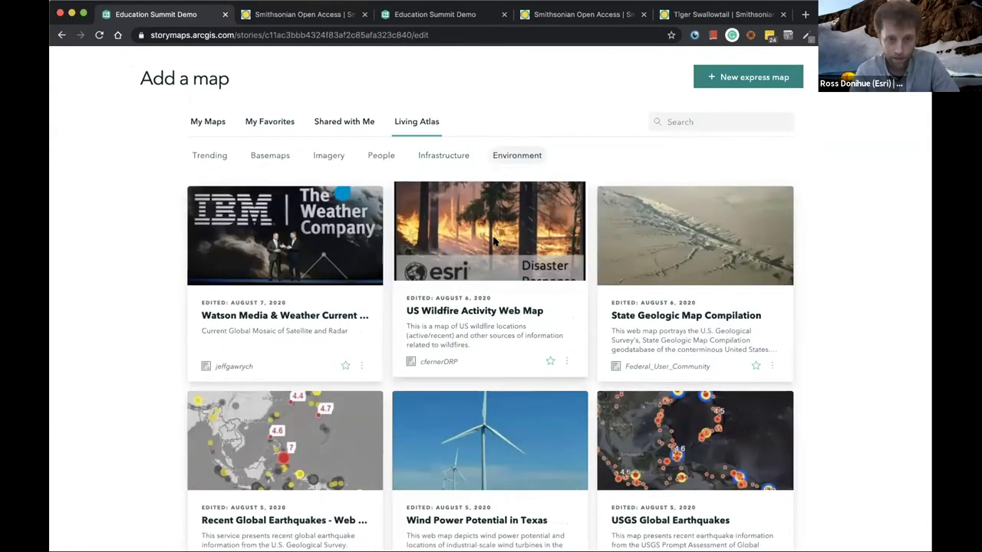
pyautogui.click(493, 241)
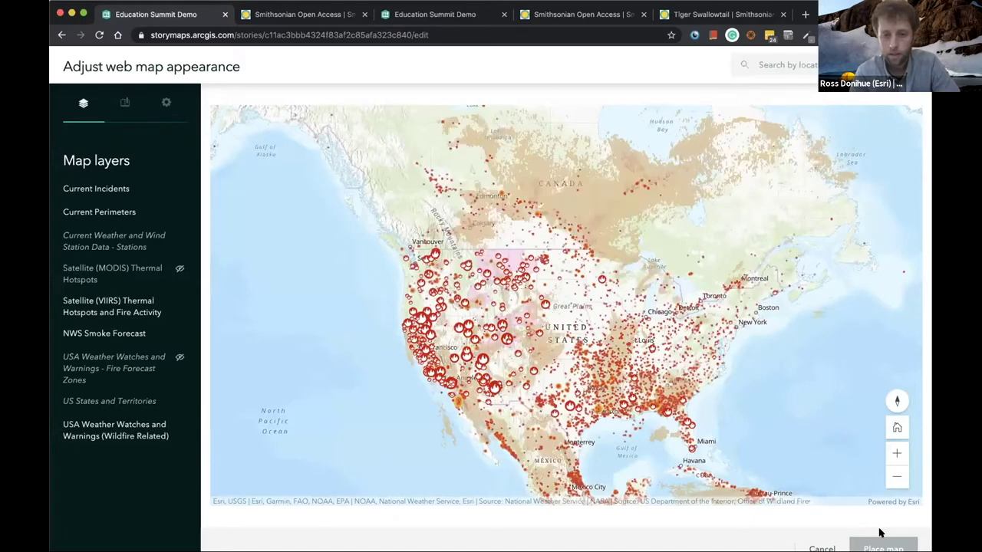
pyautogui.click(884, 548)
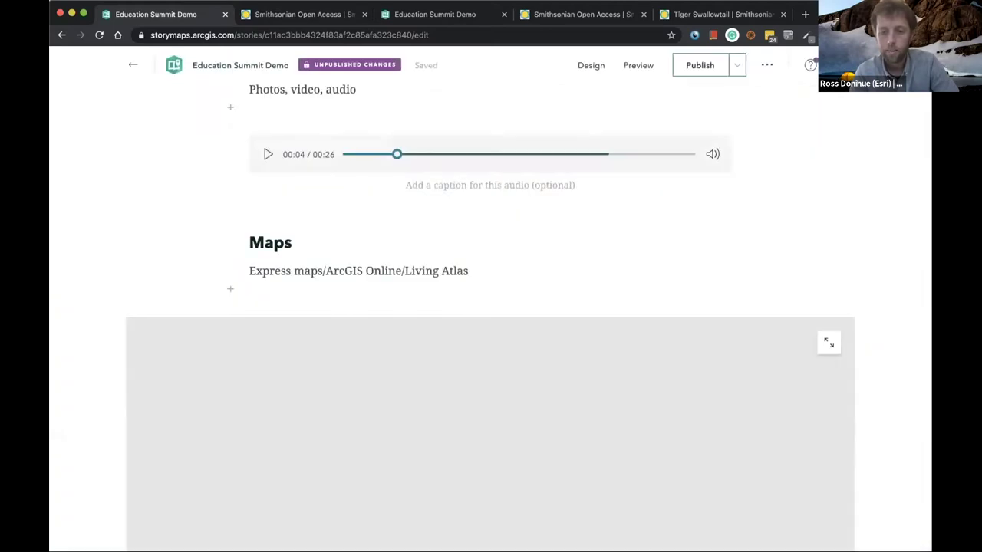
# - Try the wildfire map in the small layout, set it to full width, and open the pop-up of a fire point near Vancouver
pyautogui.scroll(-2, 903, 373)
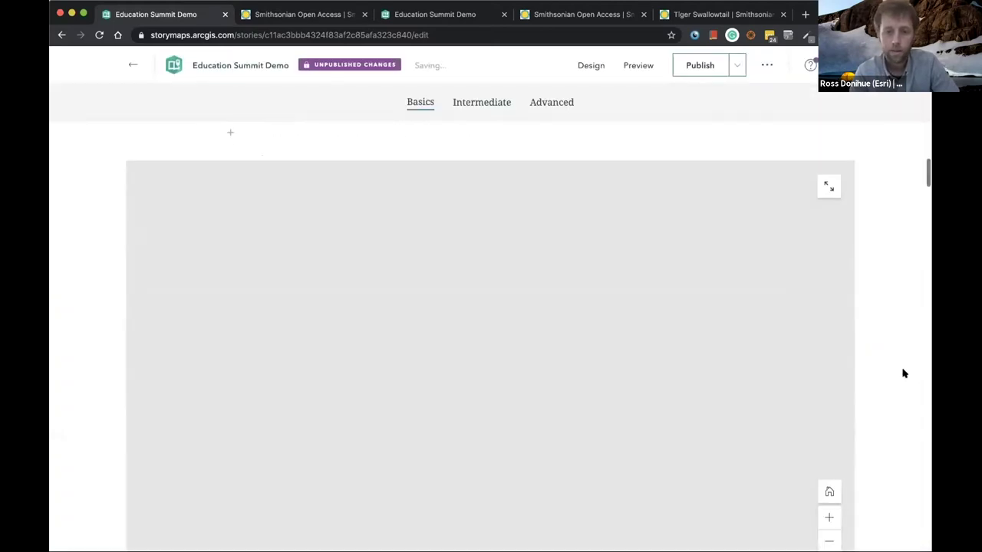
pyautogui.moveTo(664, 253)
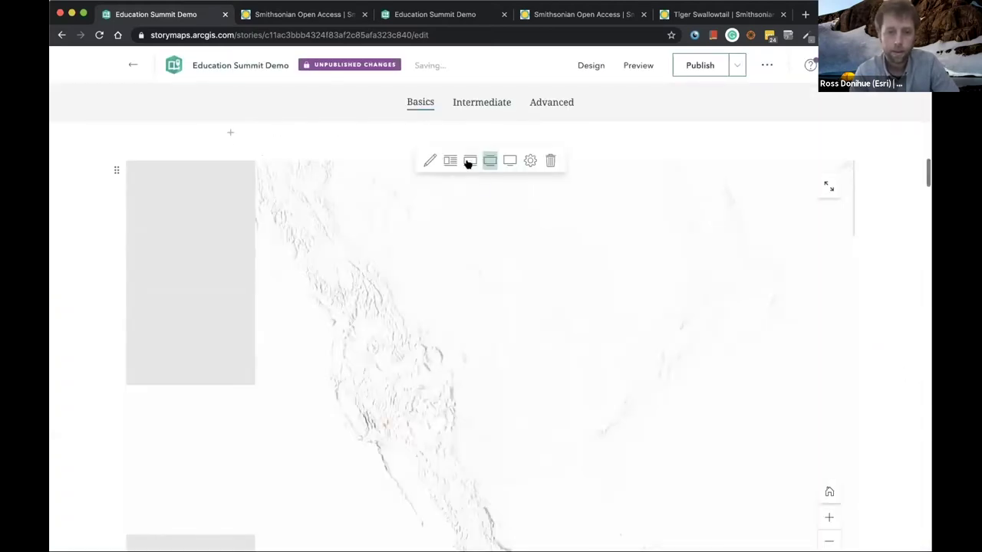
pyautogui.click(469, 161)
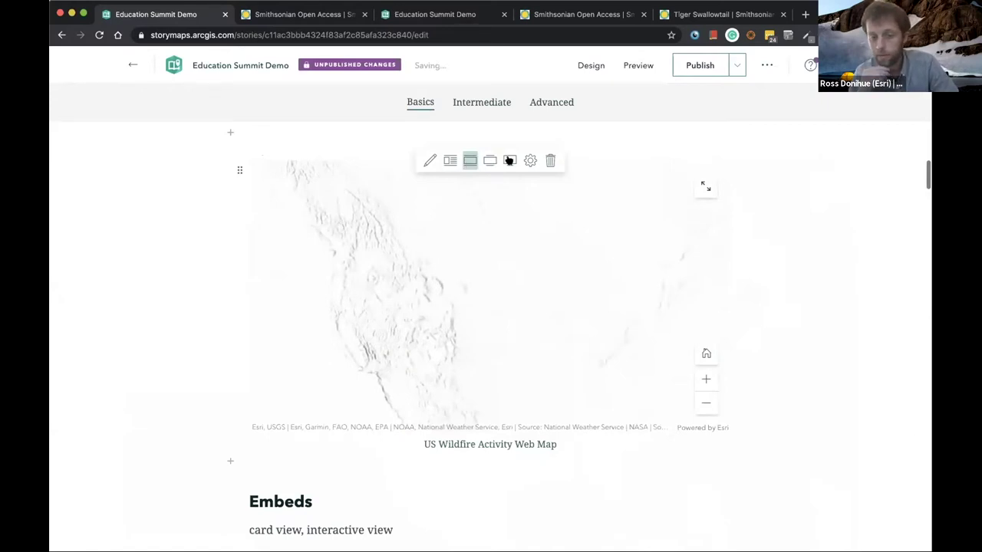
pyautogui.click(509, 161)
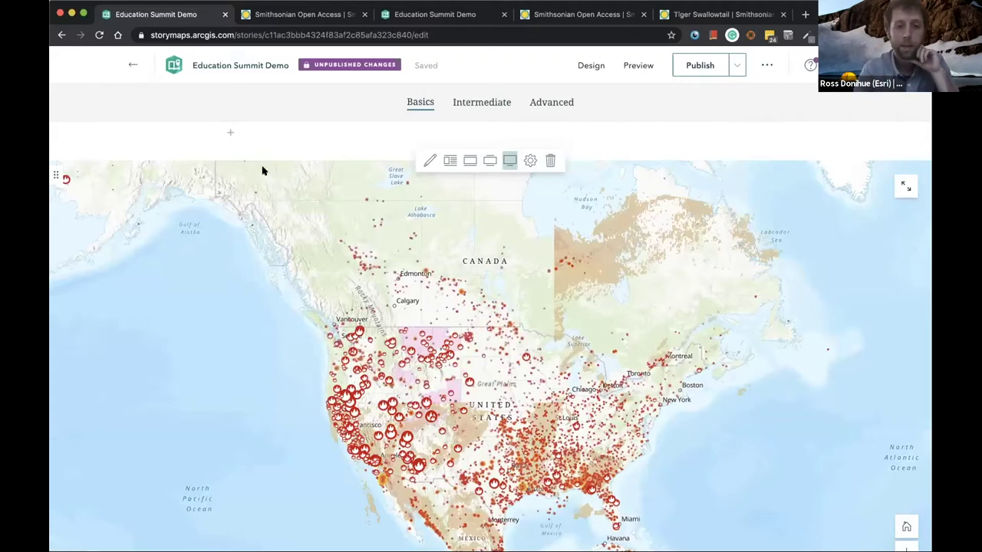
pyautogui.click(230, 133)
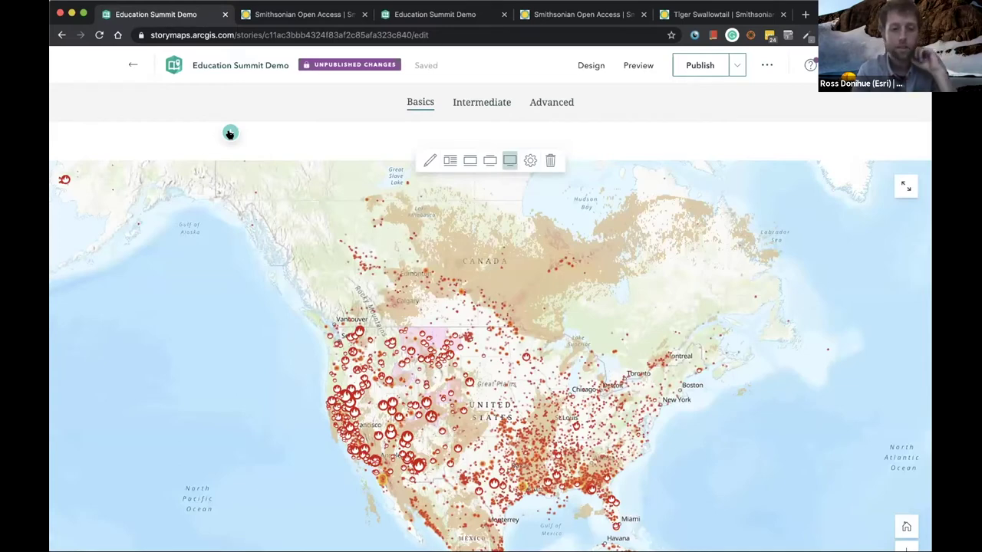
pyautogui.click(358, 331)
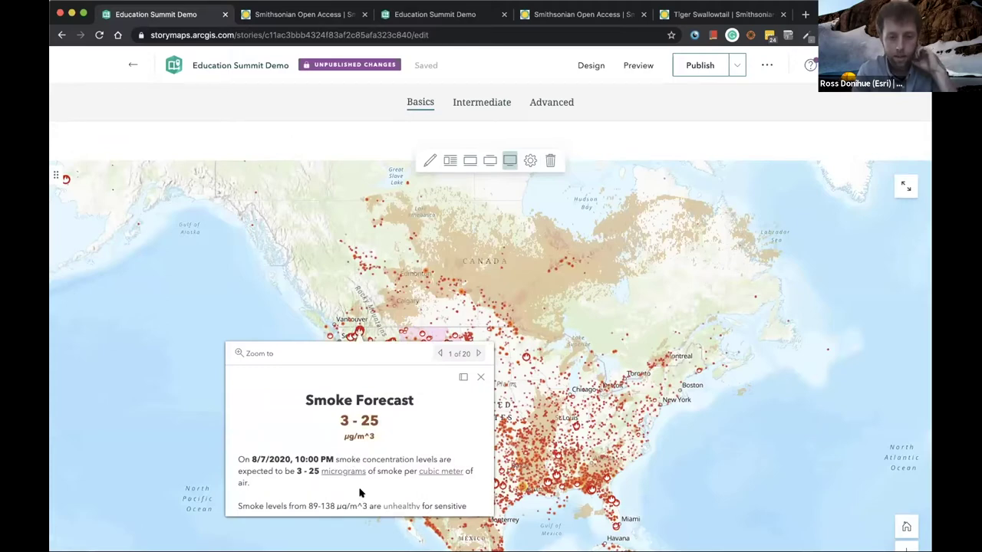
# - Insert a map block directly above the US Wildfire Activity Web Map and start a new express map for it
pyautogui.click(230, 133)
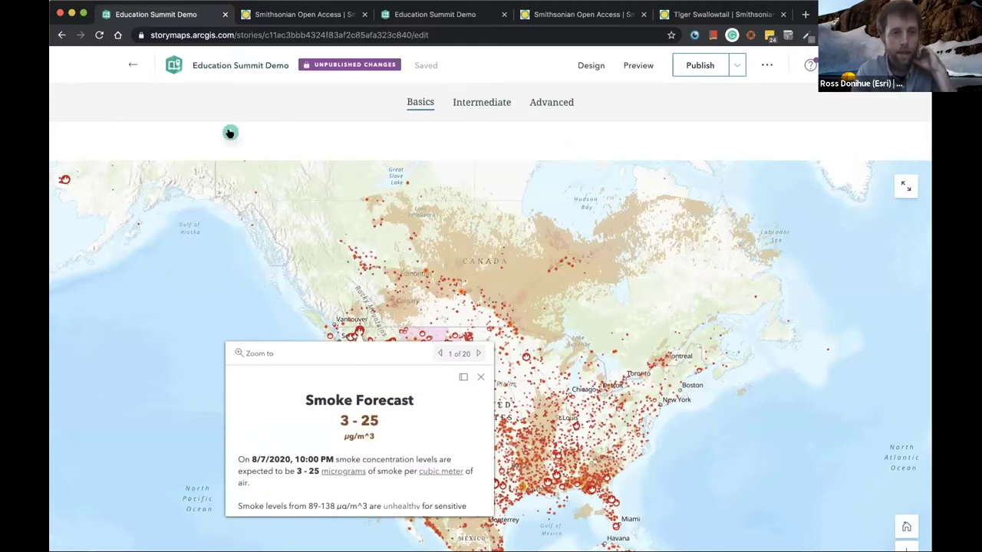
pyautogui.click(230, 133)
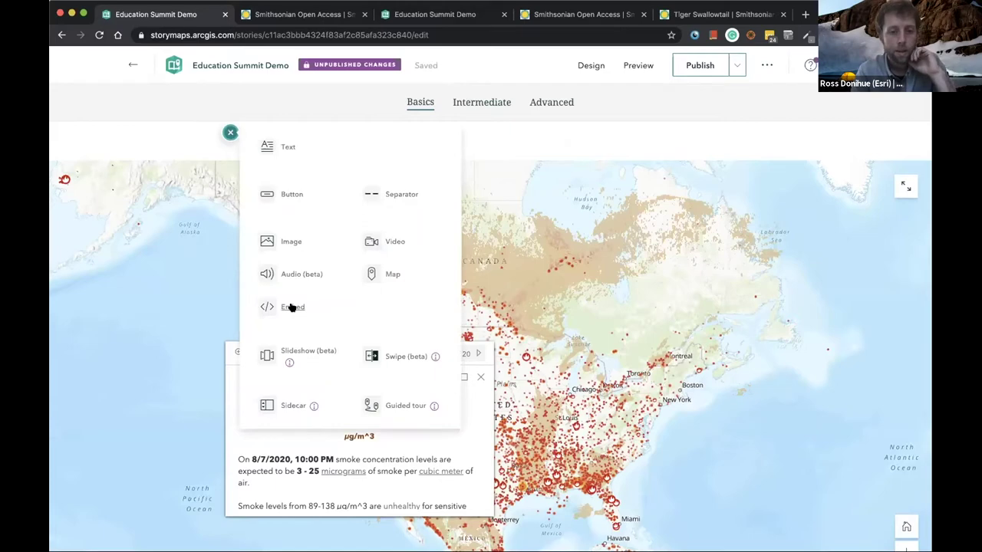
pyautogui.click(390, 274)
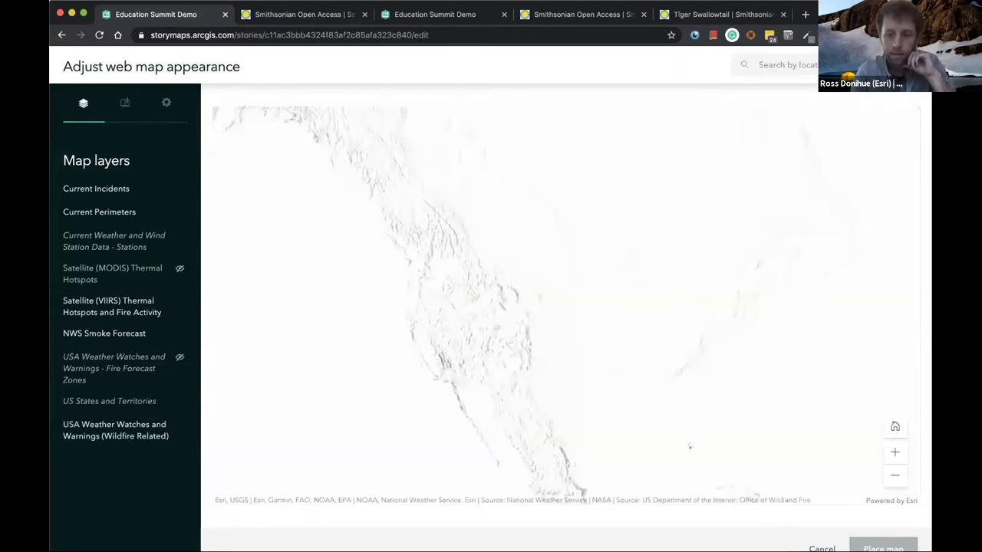
pyautogui.click(822, 548)
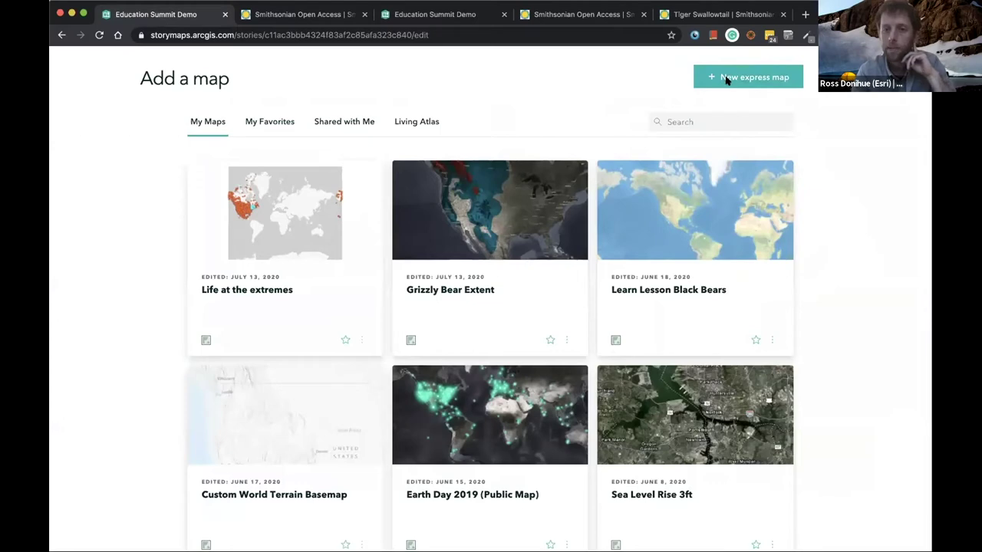
pyautogui.click(727, 80)
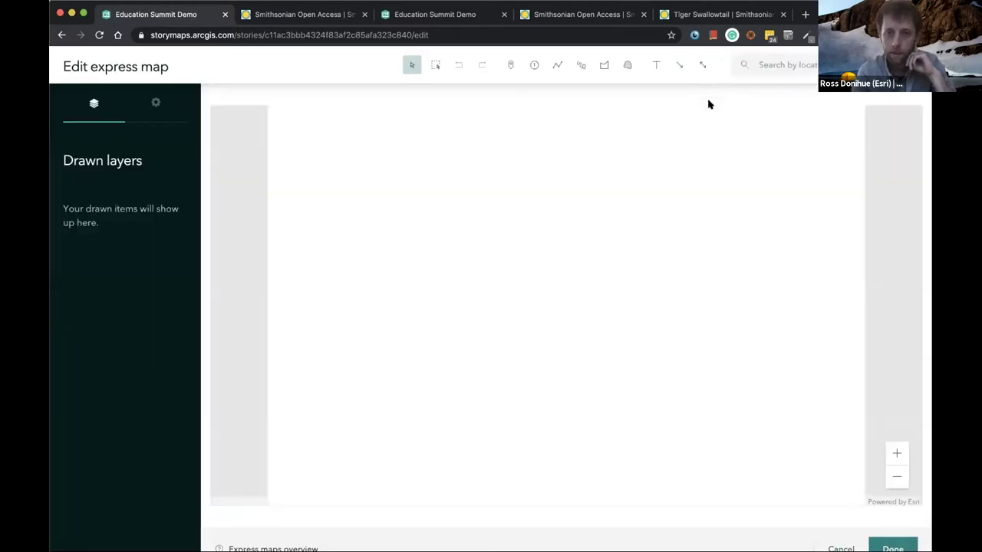
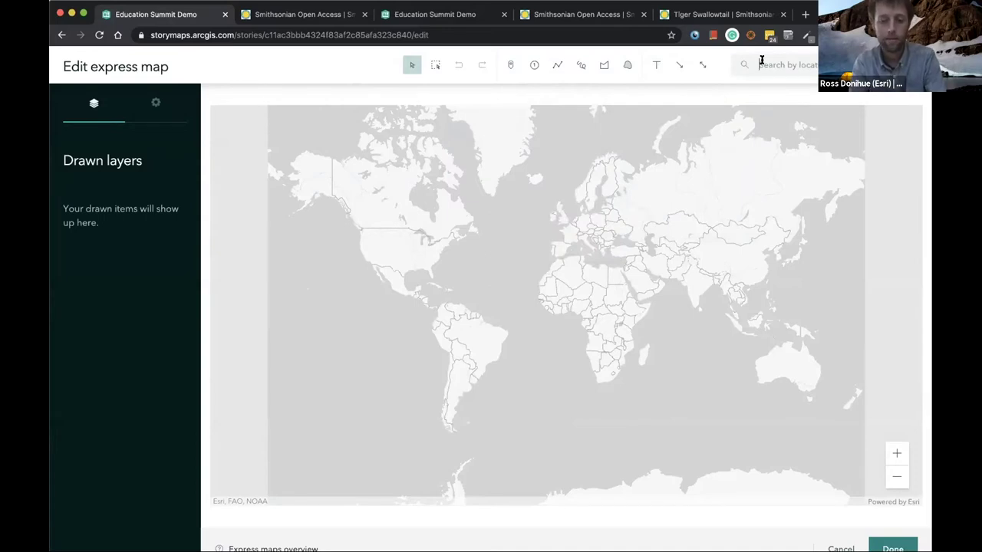
pyautogui.write('Washington dc')
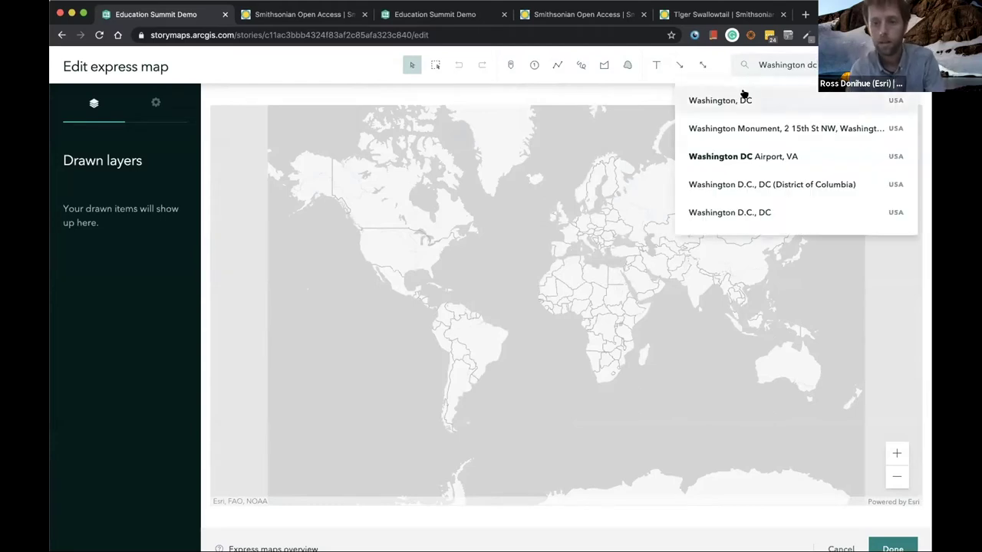
pyautogui.click(743, 99)
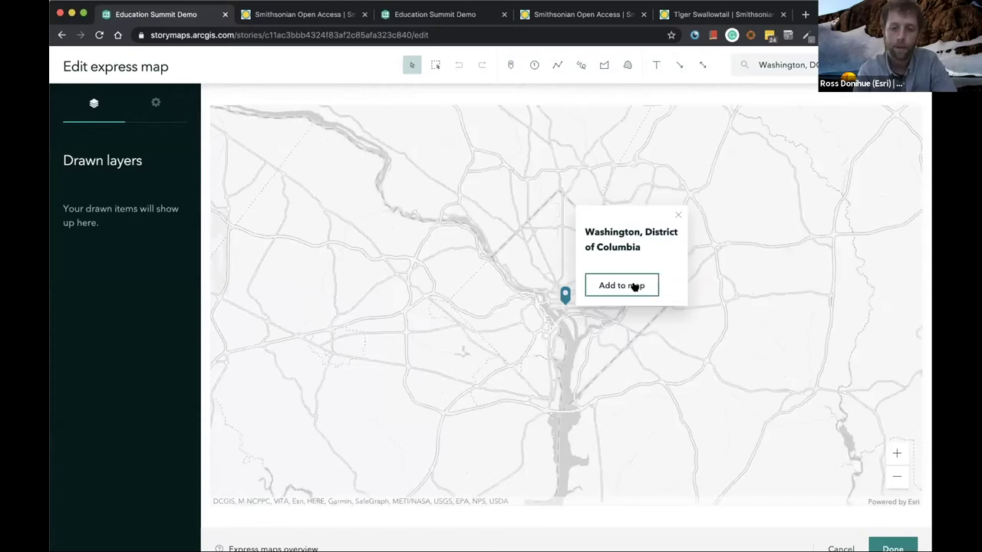
pyautogui.click(634, 286)
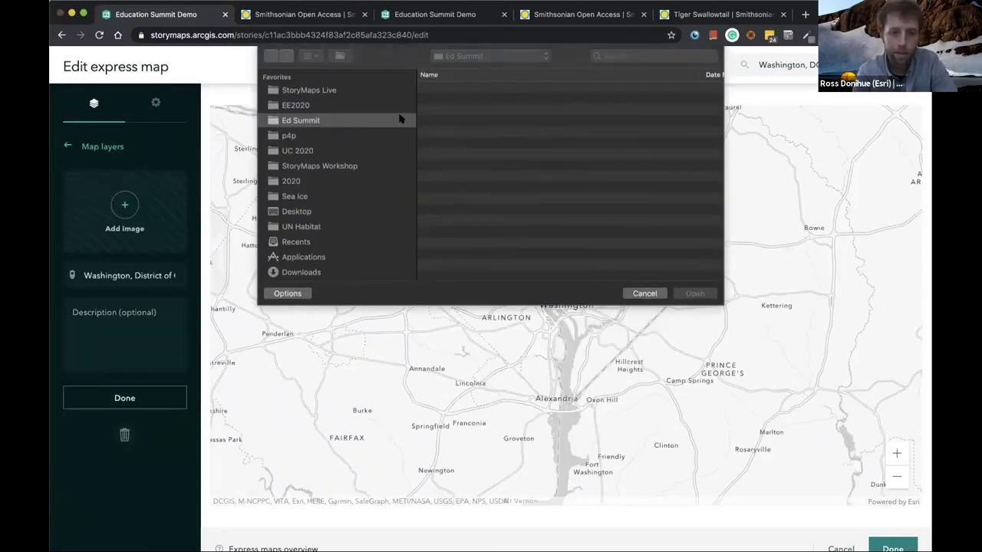
pyautogui.click(471, 90)
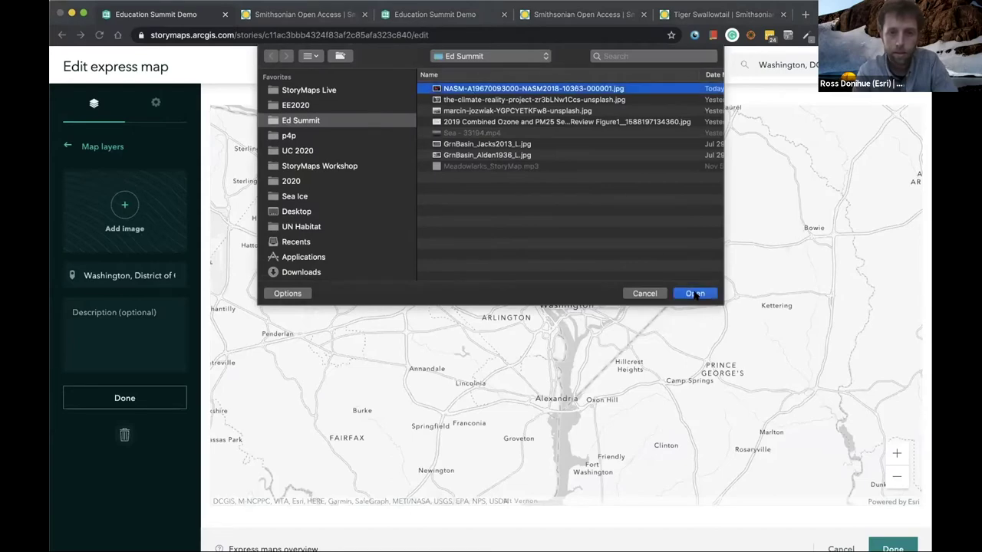
pyautogui.click(696, 293)
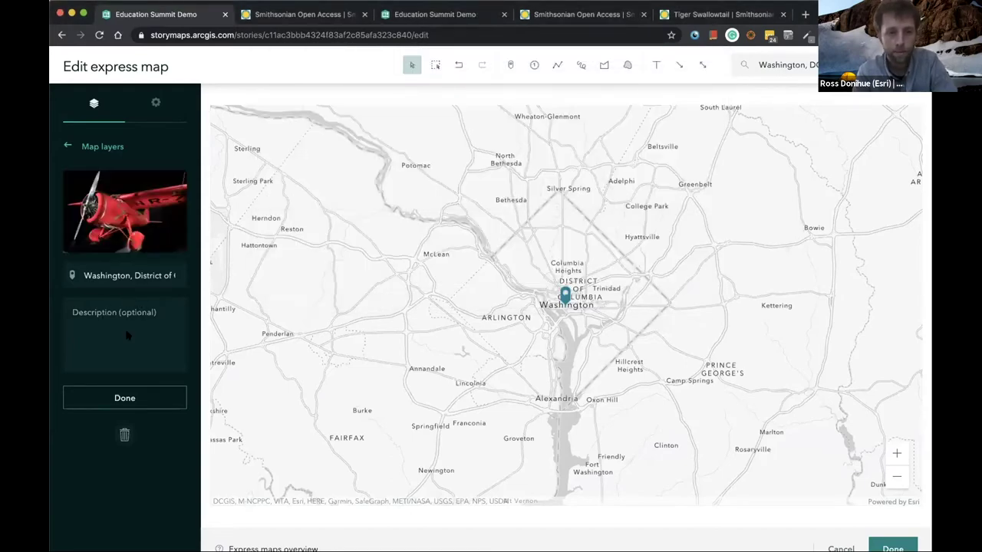
pyautogui.click(126, 398)
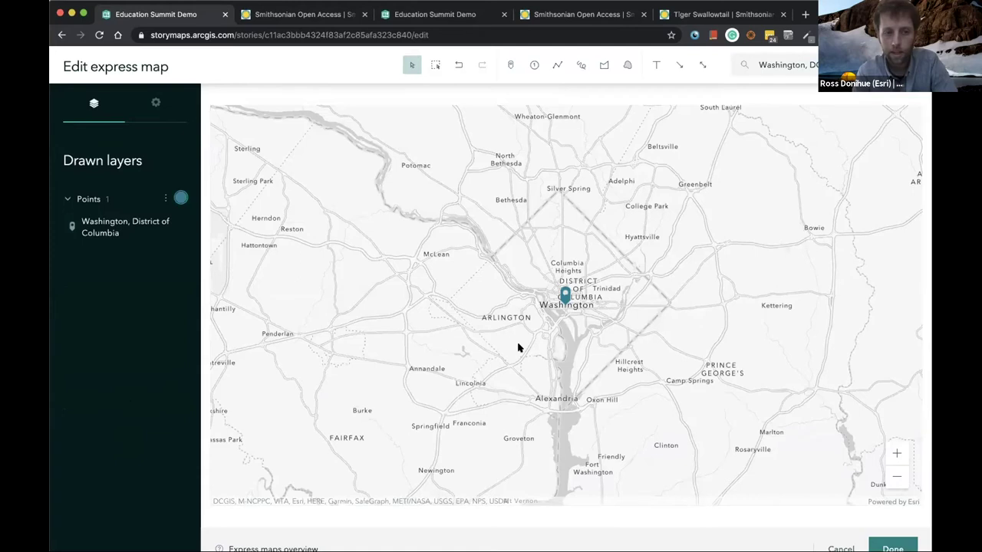
# - Finish the express map to place it in the story, and select its Washington point
pyautogui.moveTo(563, 301)
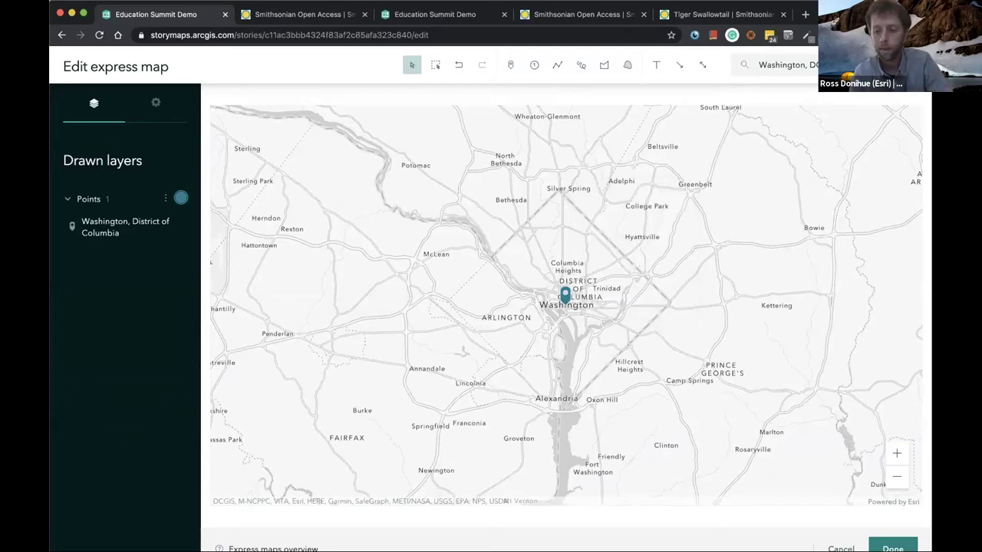
pyautogui.click(893, 548)
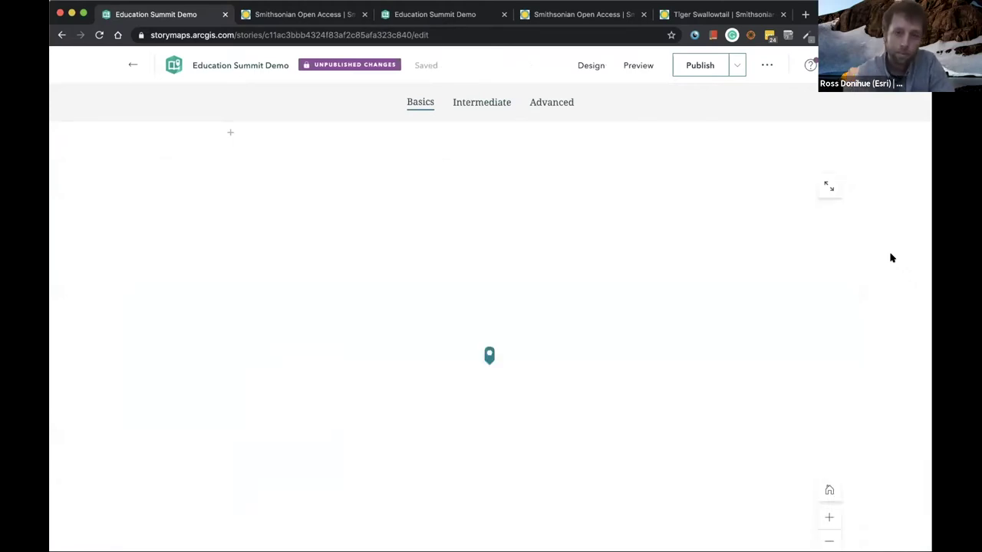
pyautogui.moveTo(428, 230)
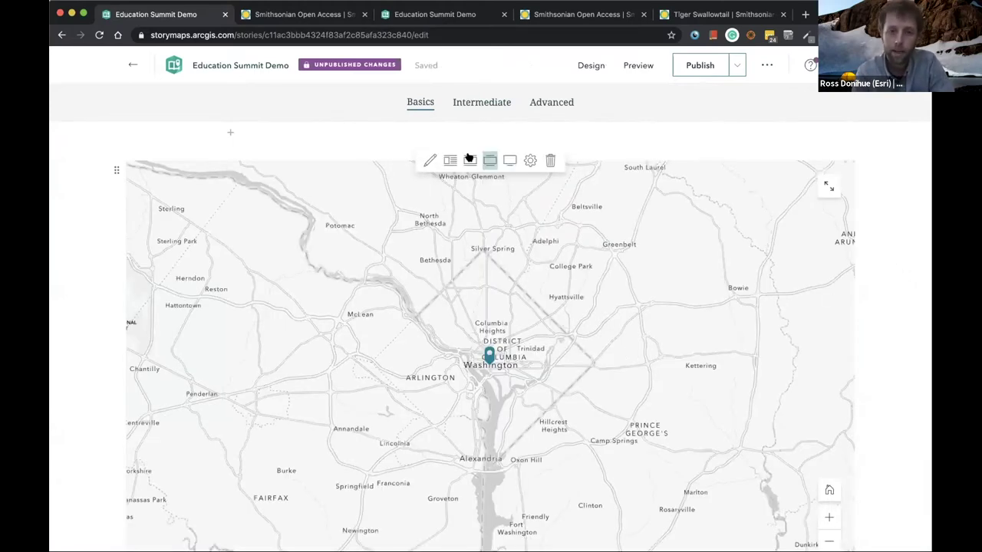
pyautogui.click(487, 358)
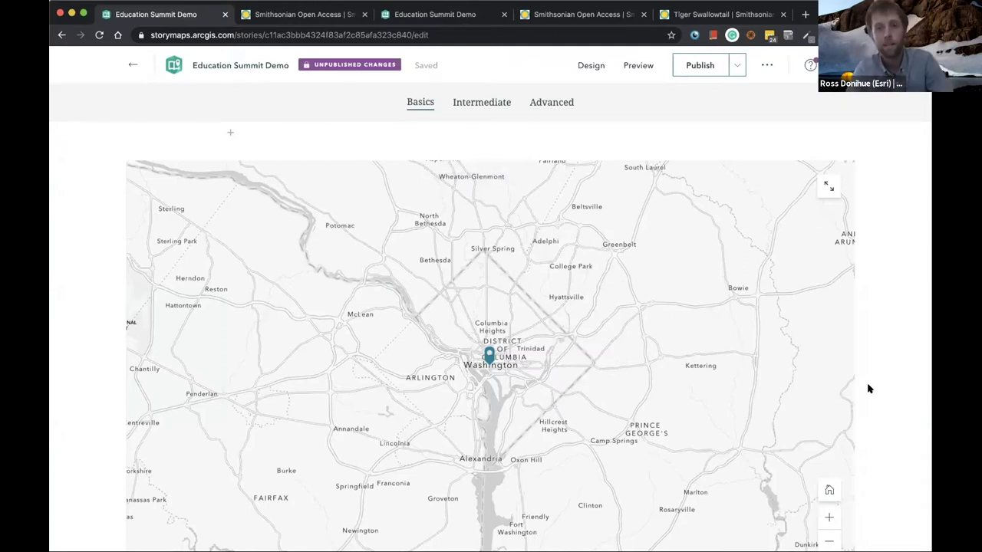
# - Embed the Smithsonian Voyager 3D object below the iframe code in the Embeds section, reusing that iframe code as the web content
pyautogui.scroll(-10, 869, 389)
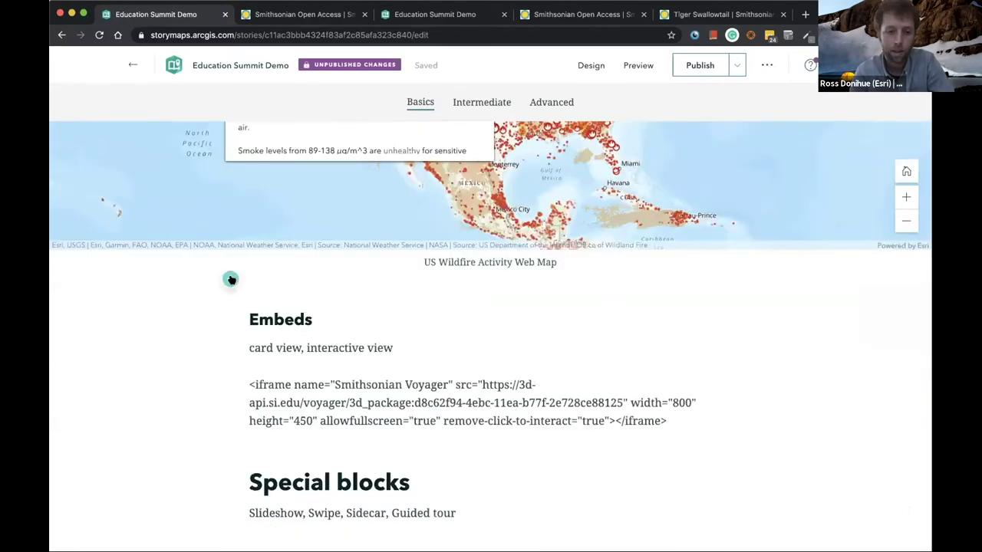
pyautogui.click(230, 367)
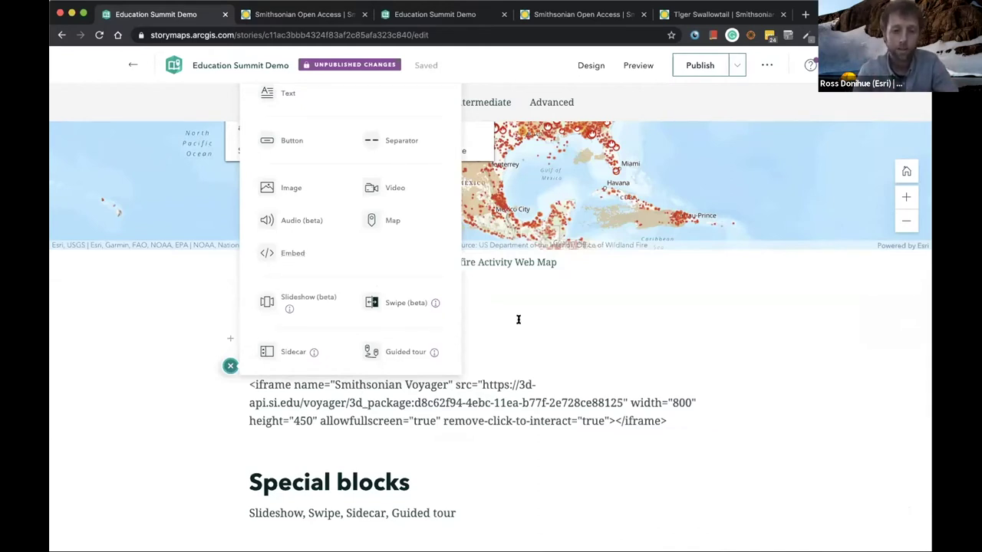
pyautogui.tripleClick(396, 387)
pyautogui.hotkey('ctrl', 'c')
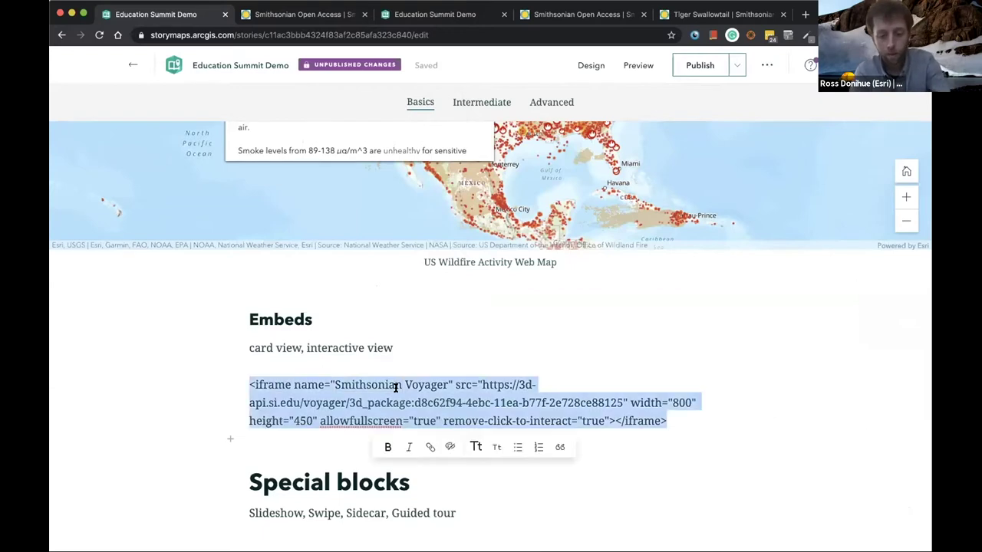
pyautogui.click(231, 439)
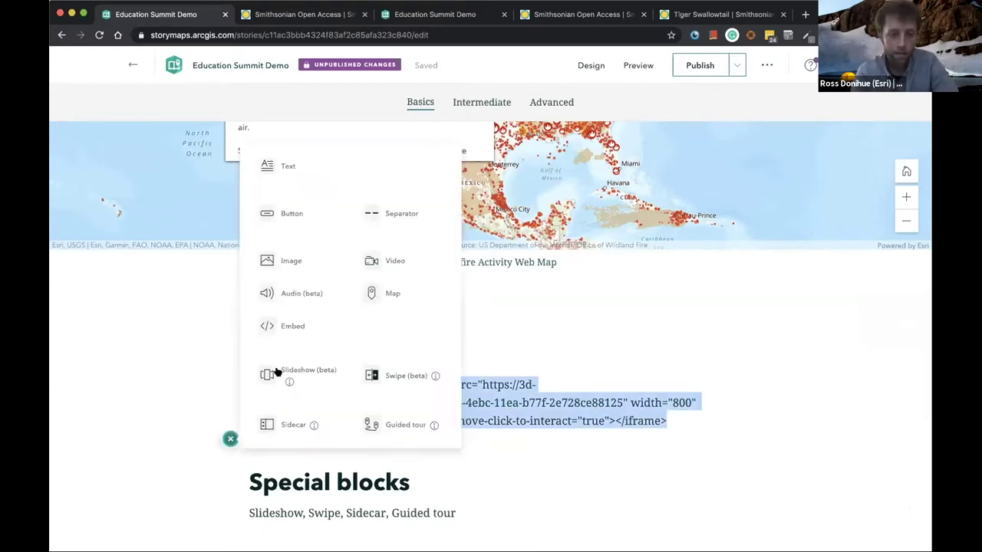
pyautogui.click(291, 325)
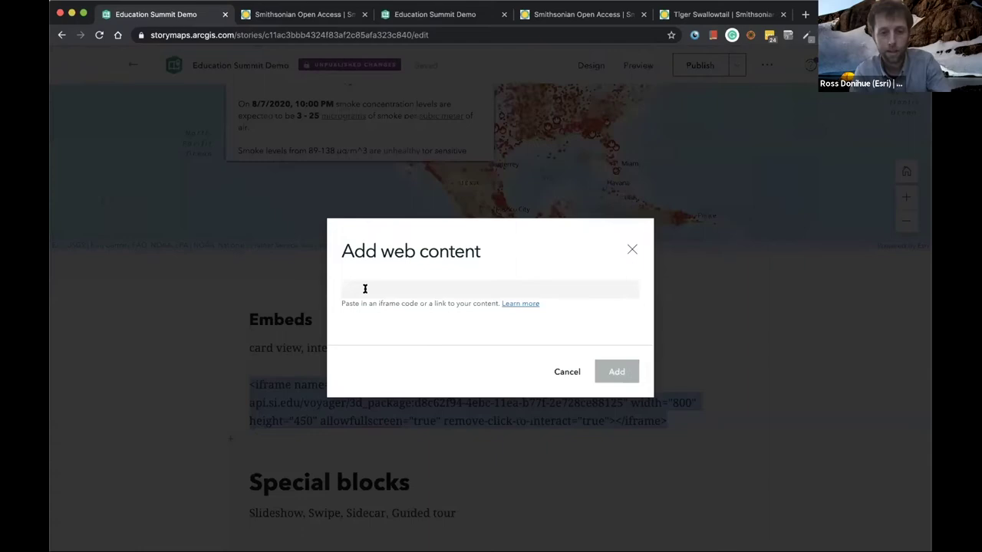
pyautogui.hotkey('ctrl', 'v')
pyautogui.click(632, 388)
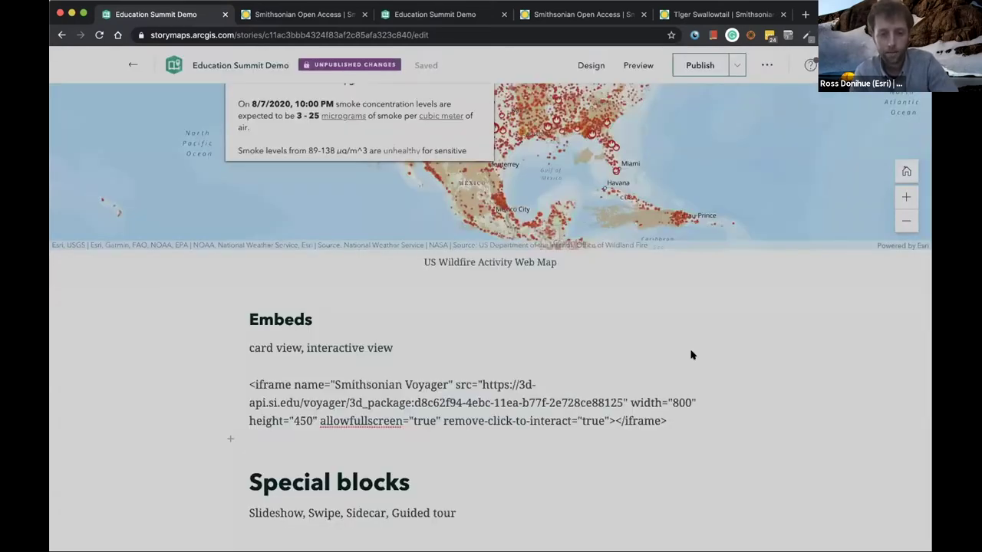
pyautogui.scroll(-3, 801, 356)
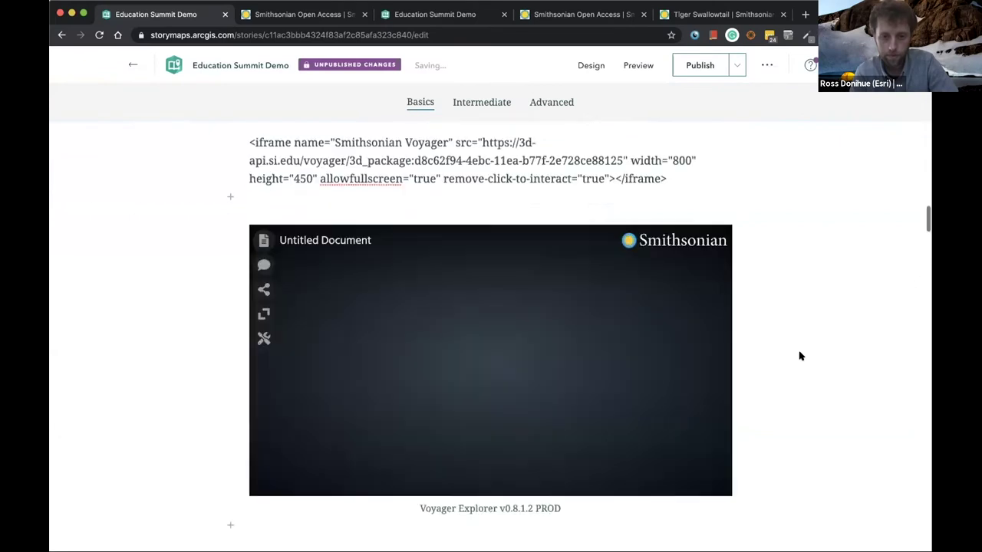
pyautogui.moveTo(635, 292)
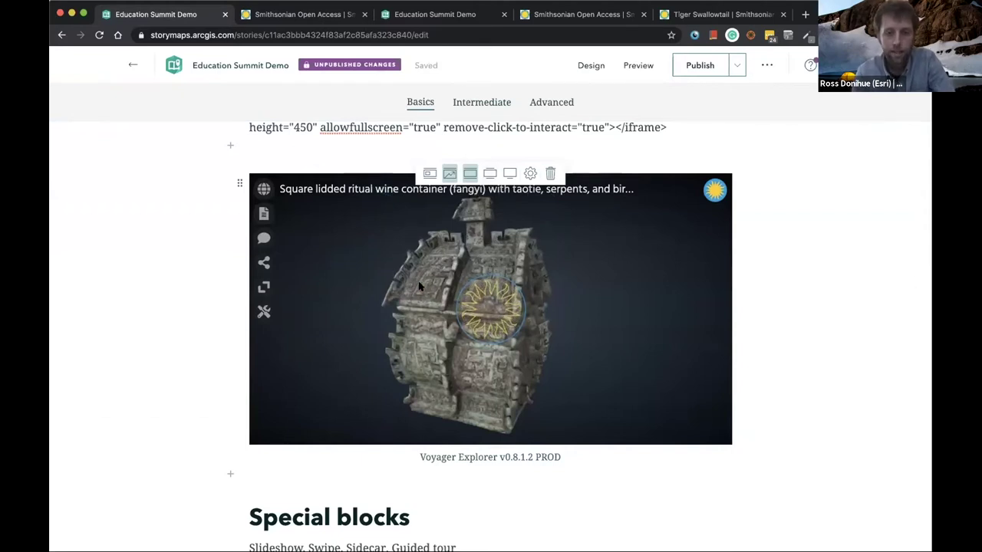
# - Switch to the Smithsonian Open Access site, open the "Hylobates albibarbis: Cranium" model from its 3D collection and rotate it
pyautogui.click(606, 13)
pyautogui.scroll(-5, 453, 344)
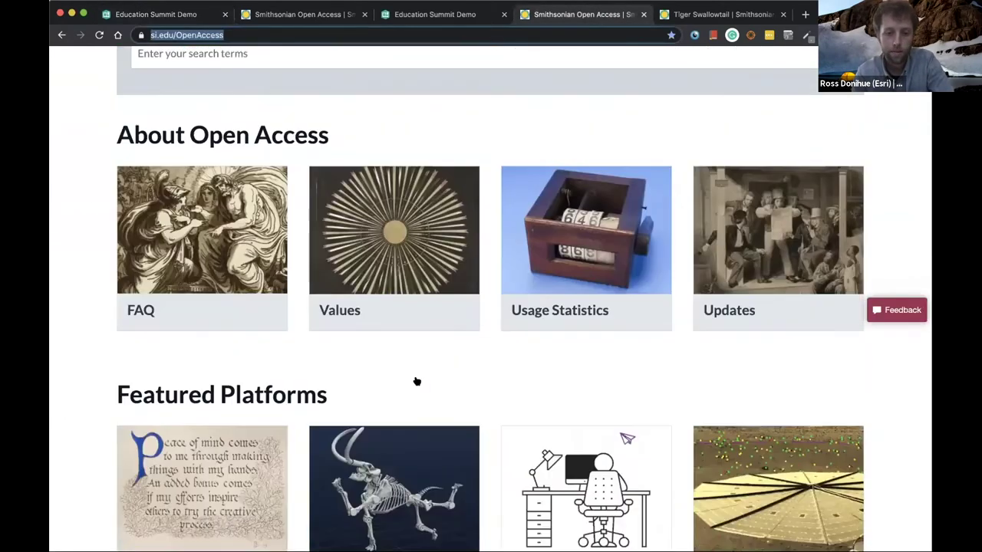
pyautogui.scroll(-2, 453, 345)
pyautogui.scroll(-2, 349, 445)
pyautogui.click(346, 412)
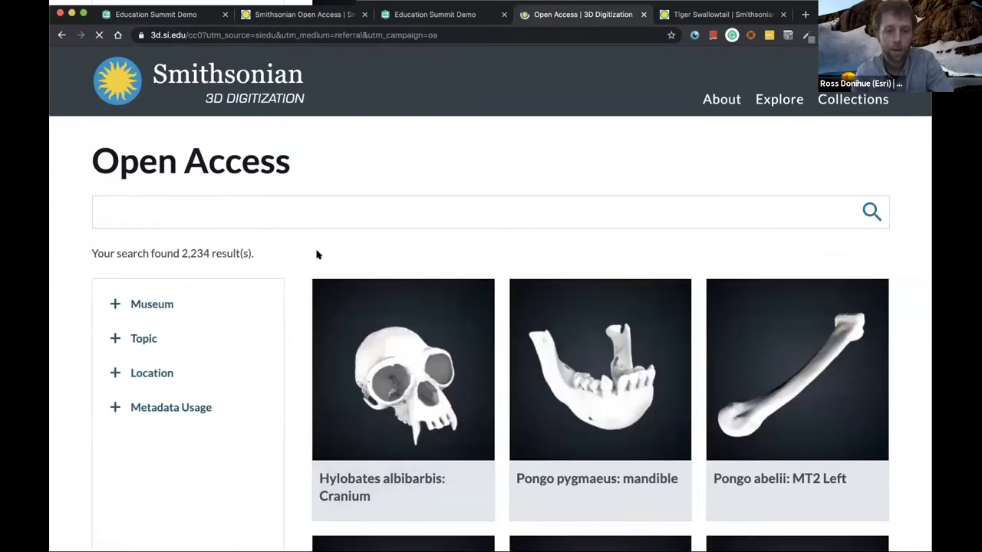
pyautogui.scroll(-3, 415, 216)
pyautogui.click(416, 215)
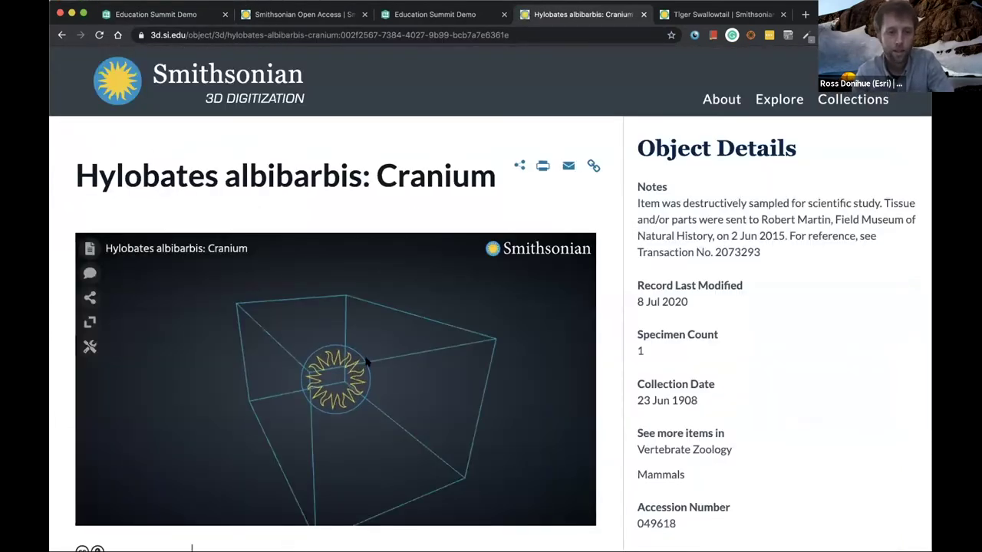
pyautogui.moveTo(217, 398); pyautogui.dragTo(270, 384)
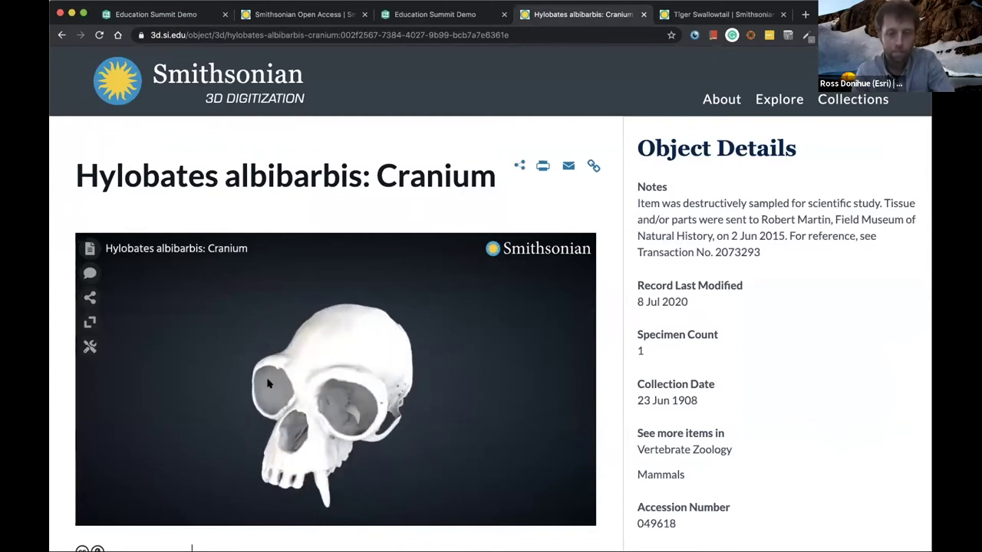
# - Return to the Education Summit Demo story editor and set the Smithsonian Voyager embed to the next wider layout
pyautogui.click(427, 15)
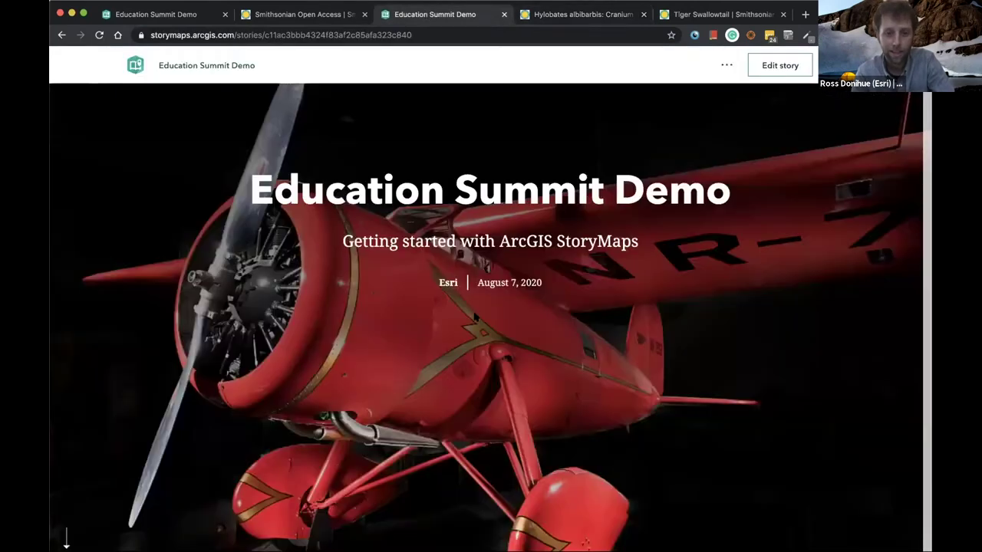
pyautogui.click(165, 11)
pyautogui.moveTo(599, 324)
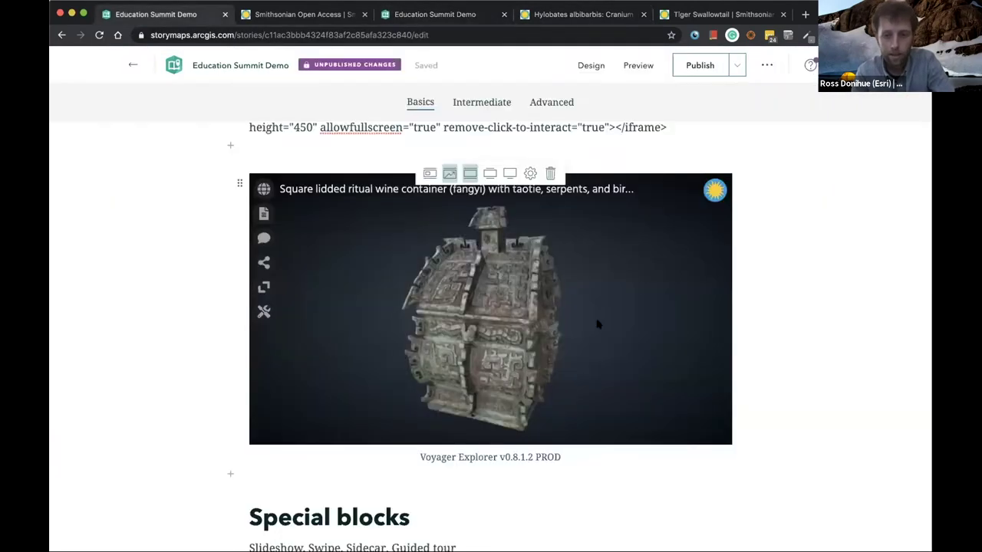
pyautogui.click(488, 173)
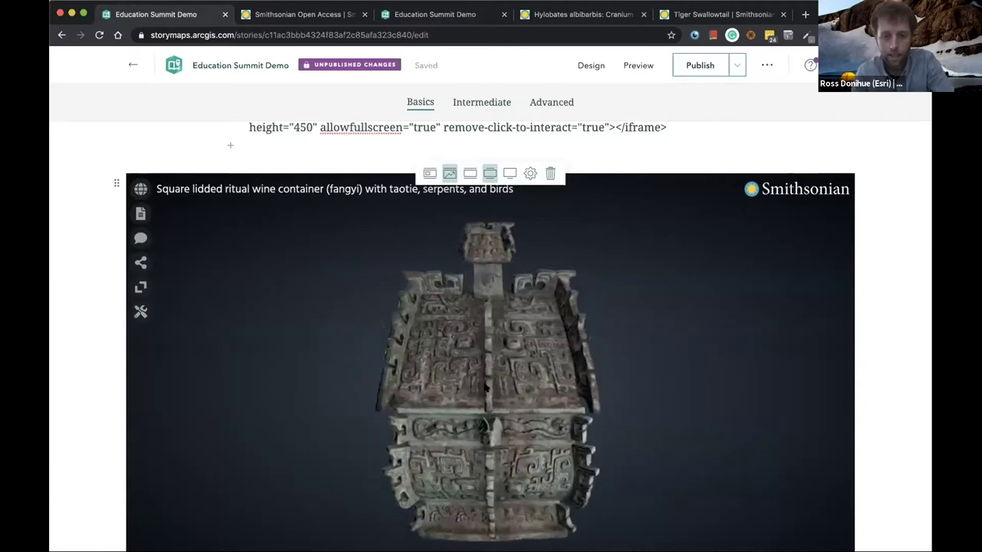
# - Examine the embedded 3D wine container up close and from another angle, and continue to the Special blocks section
pyautogui.scroll(5, 439, 419)
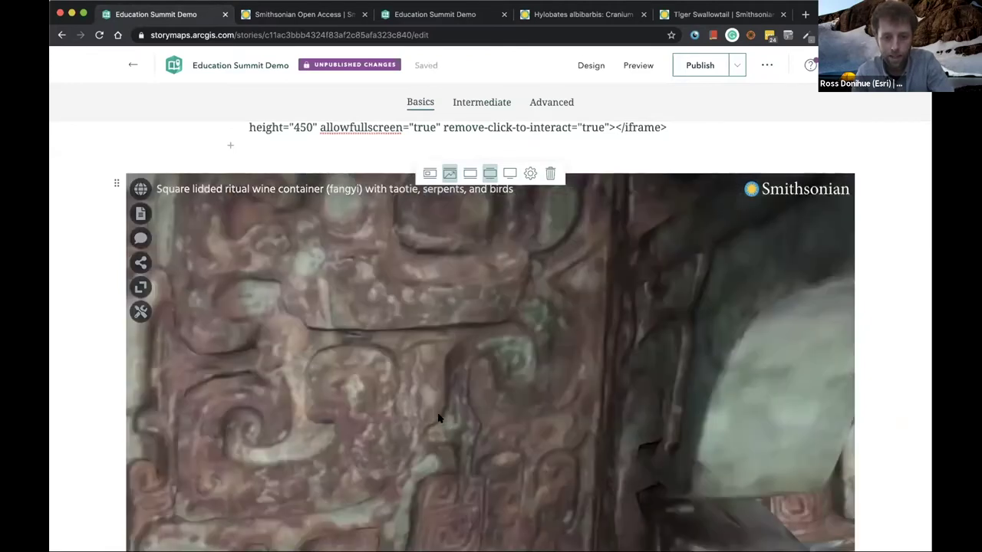
pyautogui.scroll(-5, 439, 418)
pyautogui.moveTo(438, 419); pyautogui.dragTo(850, 420)
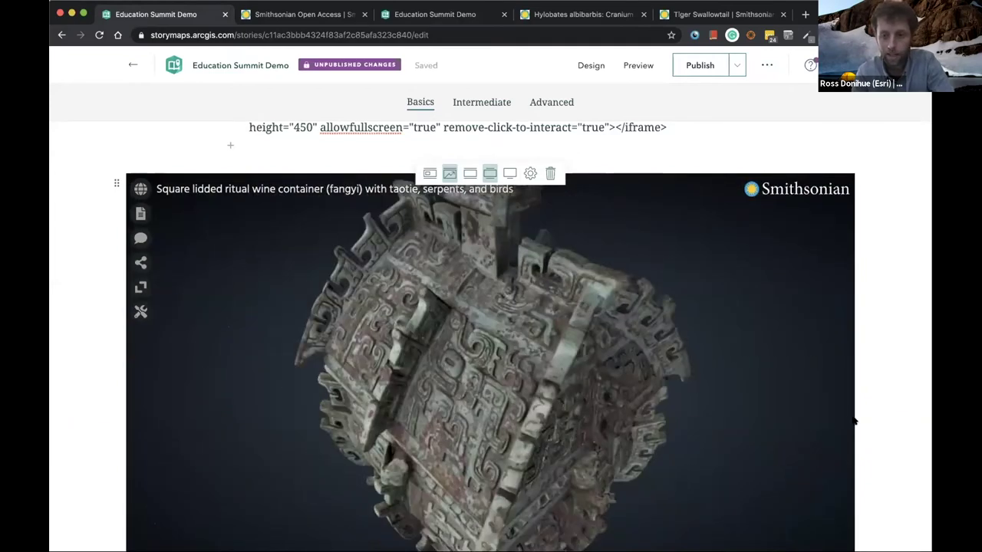
pyautogui.scroll(-3, 886, 413)
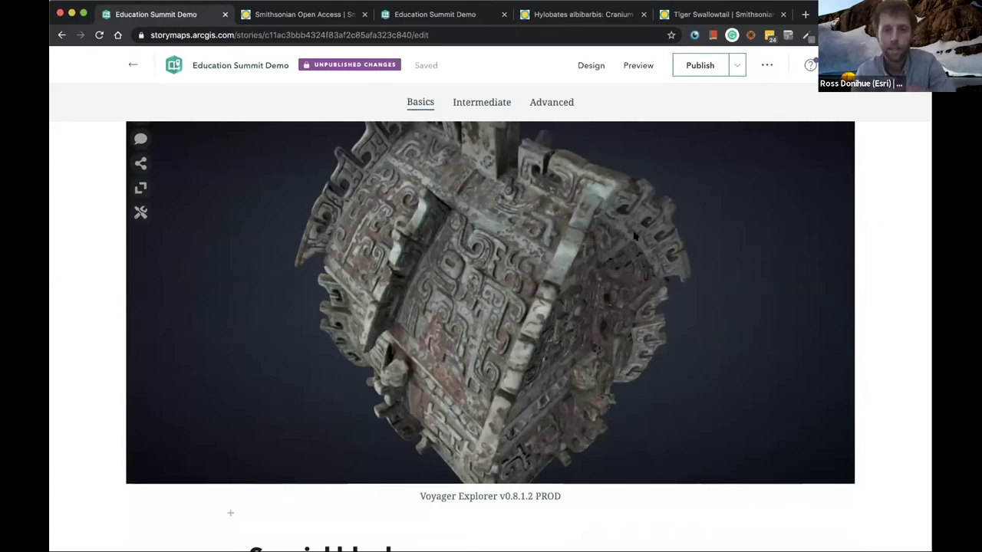
pyautogui.scroll(-5, 859, 429)
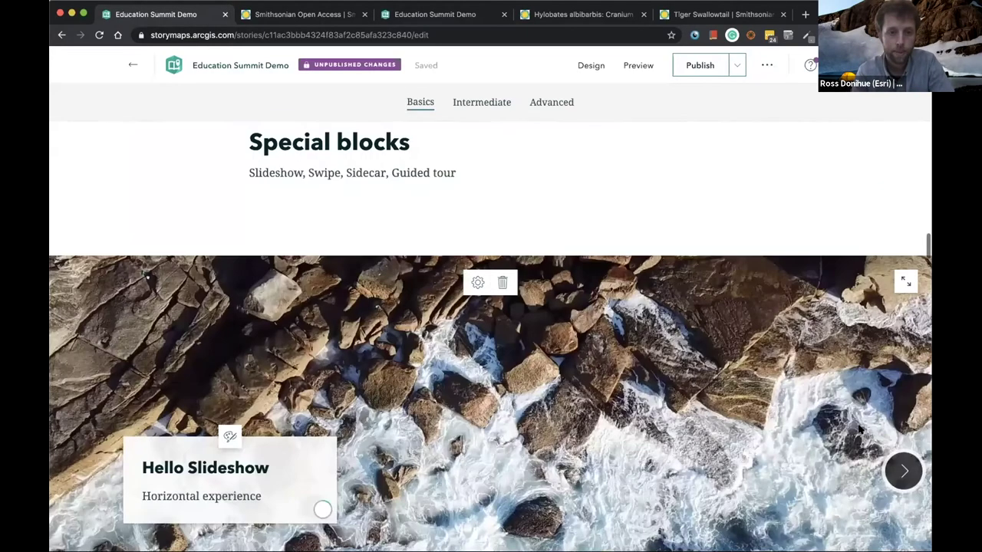
# - Examine the Special blocks introduction and the Hello Slideshow slide, and advance the slideshow to its Static Graphics slide
pyautogui.scroll(1, 860, 429)
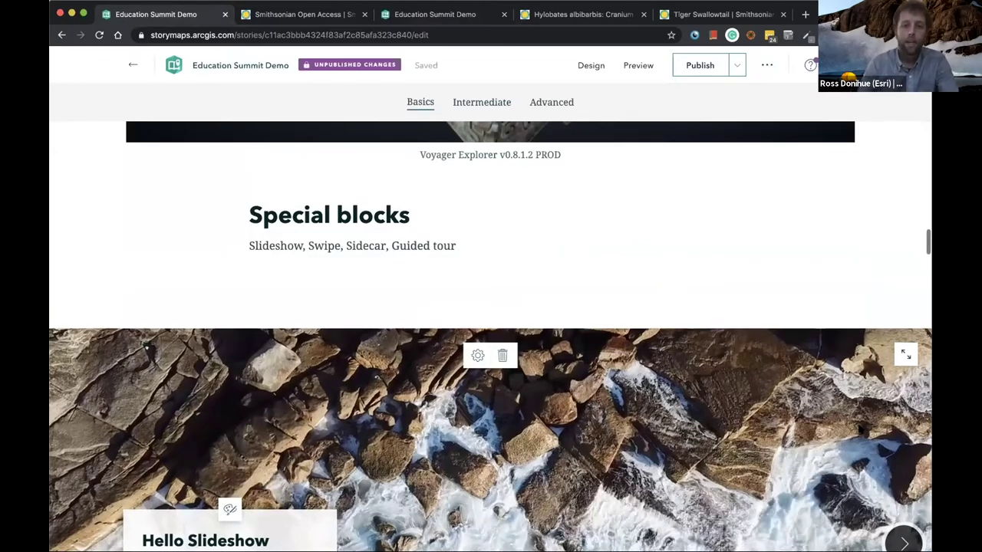
pyautogui.scroll(-3, 859, 430)
pyautogui.scroll(2, 860, 429)
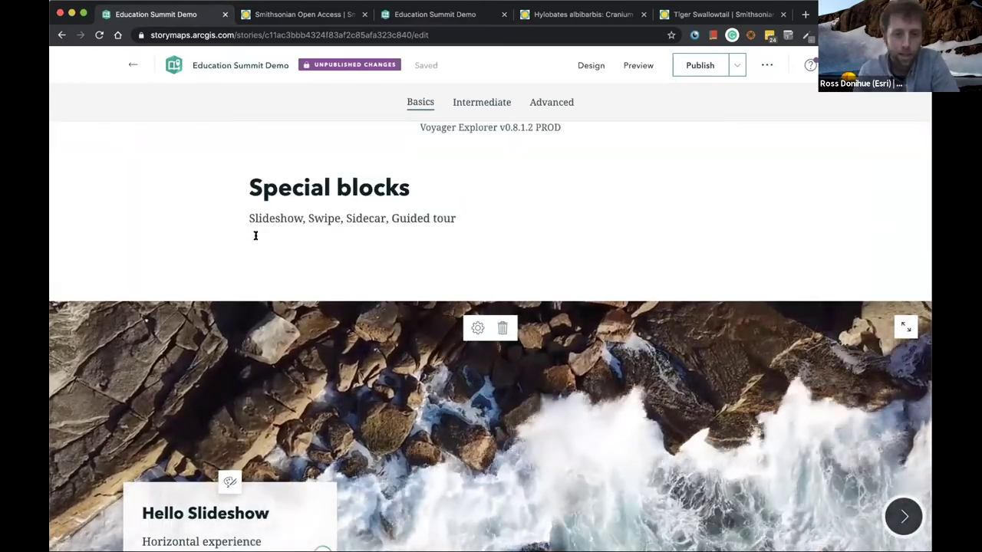
pyautogui.click(250, 247)
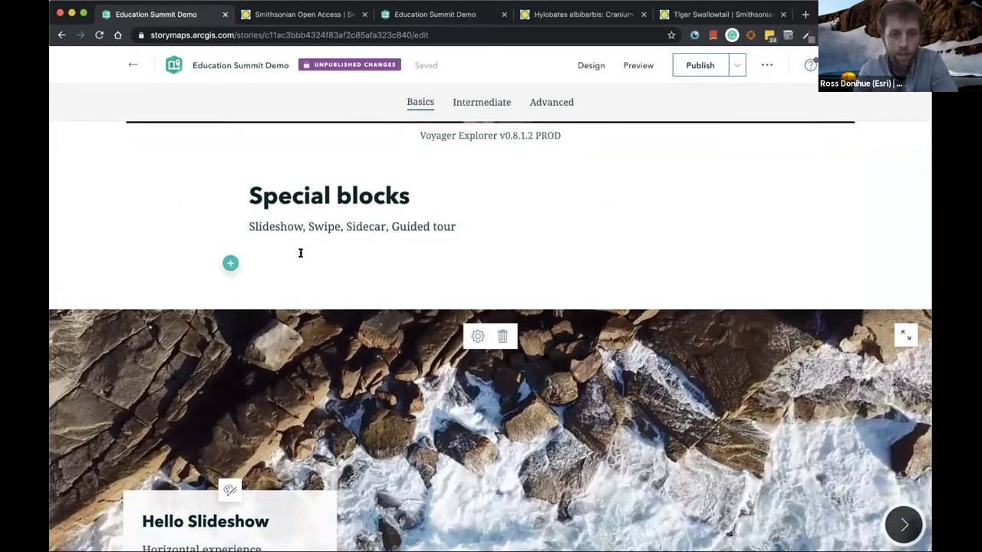
pyautogui.scroll(1, 300, 253)
pyautogui.scroll(-3, 300, 253)
pyautogui.scroll(-2, 300, 253)
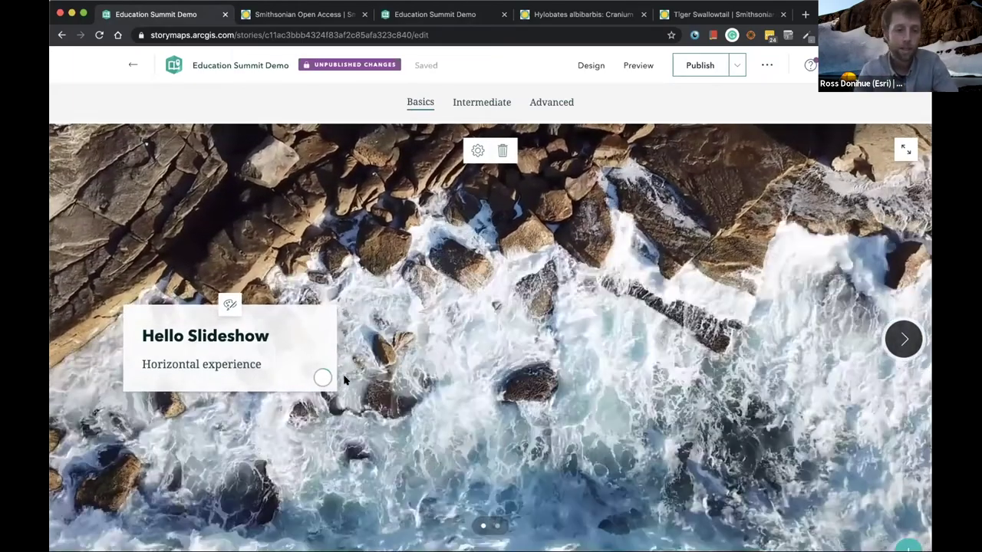
pyautogui.scroll(-2, 420, 436)
pyautogui.scroll(2, 421, 436)
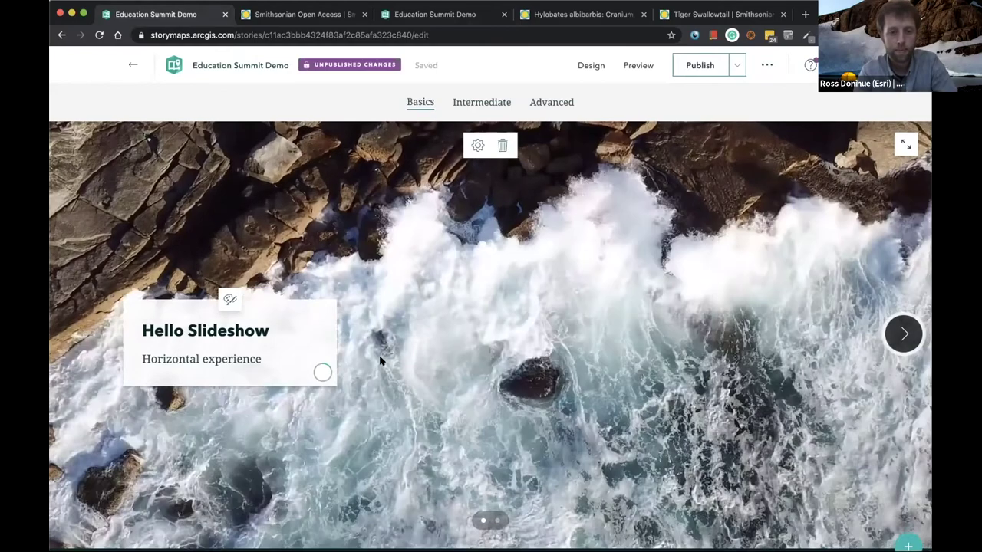
pyautogui.scroll(-2, 380, 361)
pyautogui.scroll(2, 380, 361)
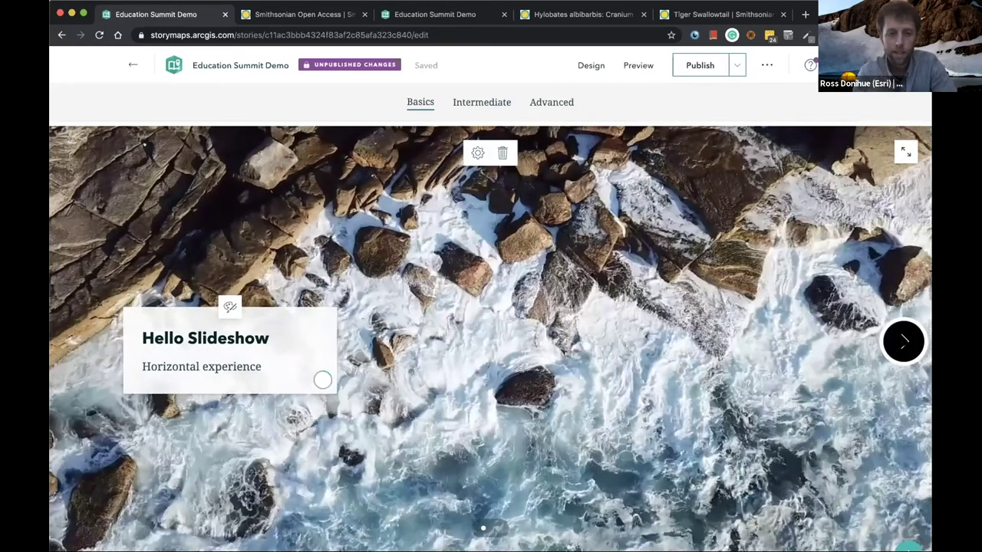
pyautogui.click(904, 342)
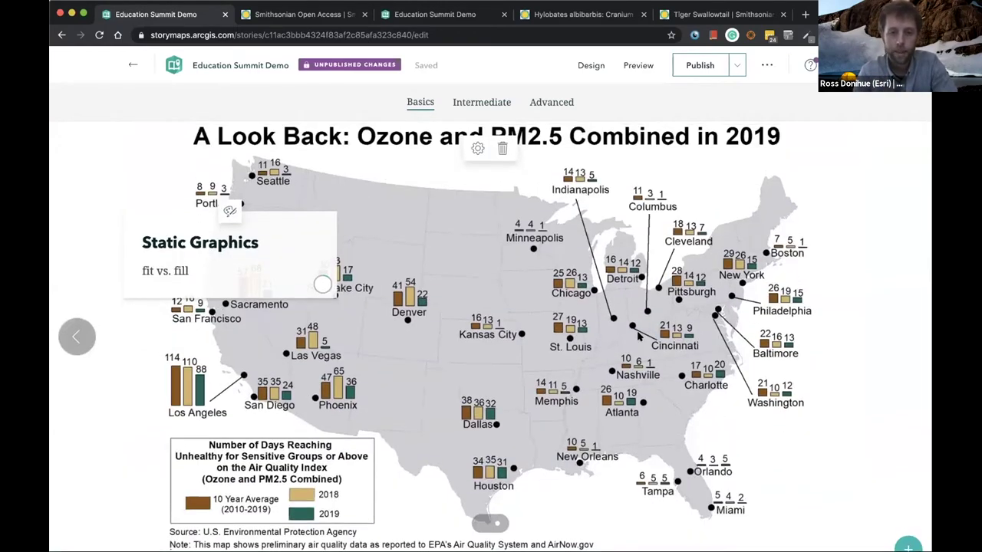
# - Set the Static Graphics slide's image display to Fill (crop) and save the image options
pyautogui.click(476, 151)
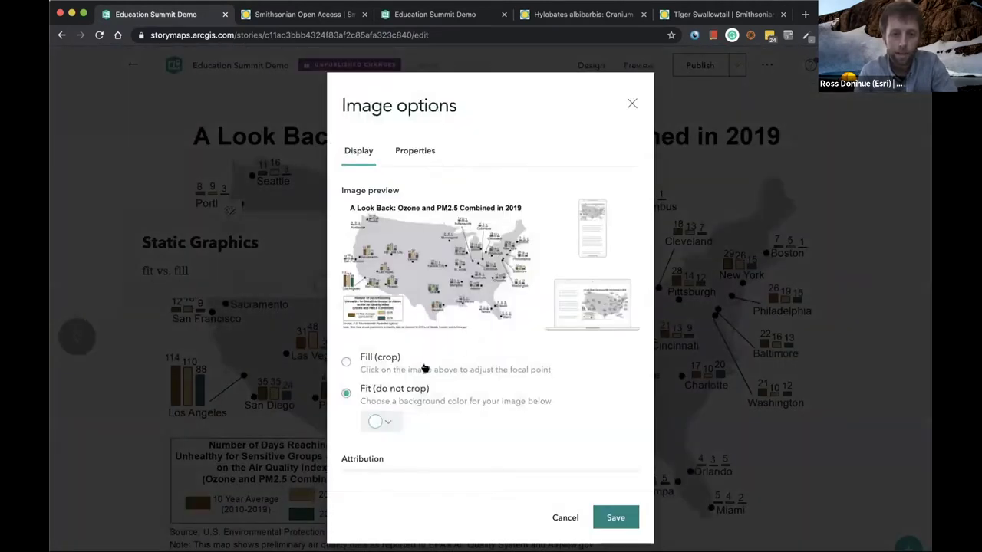
pyautogui.click(380, 365)
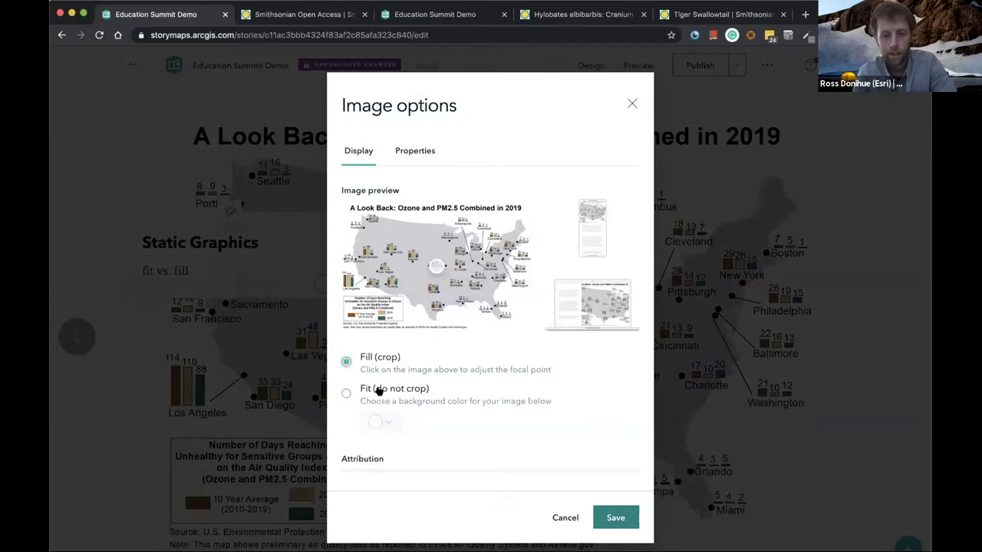
pyautogui.click(605, 512)
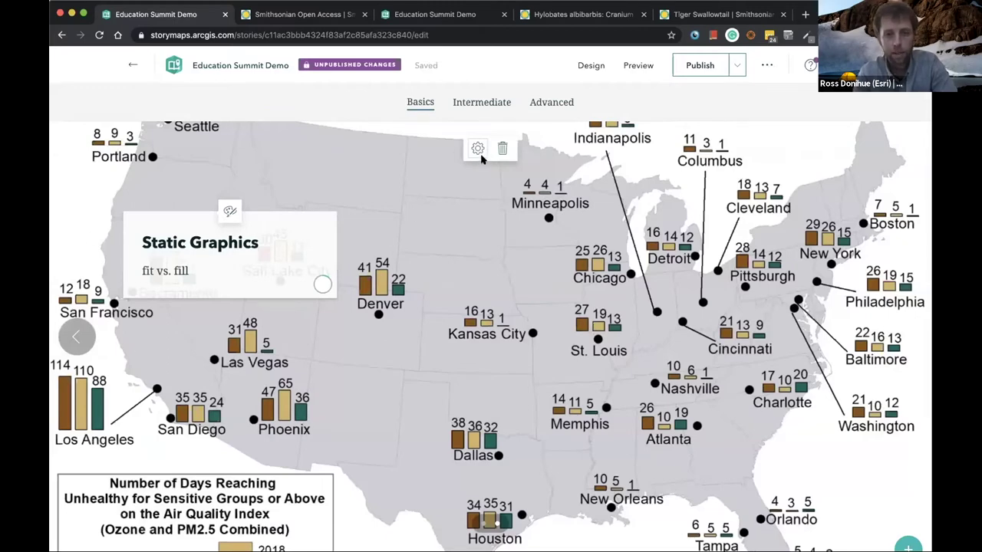
# - Switch the Static Graphics slide's image display back to Fit (do not crop) and save the image options
pyautogui.click(477, 150)
pyautogui.click(374, 393)
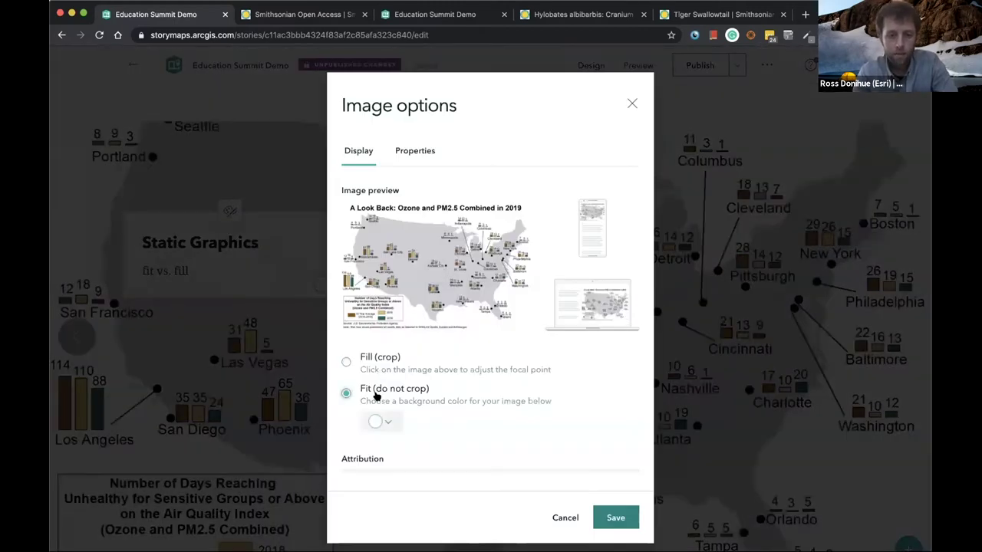
pyautogui.click(606, 519)
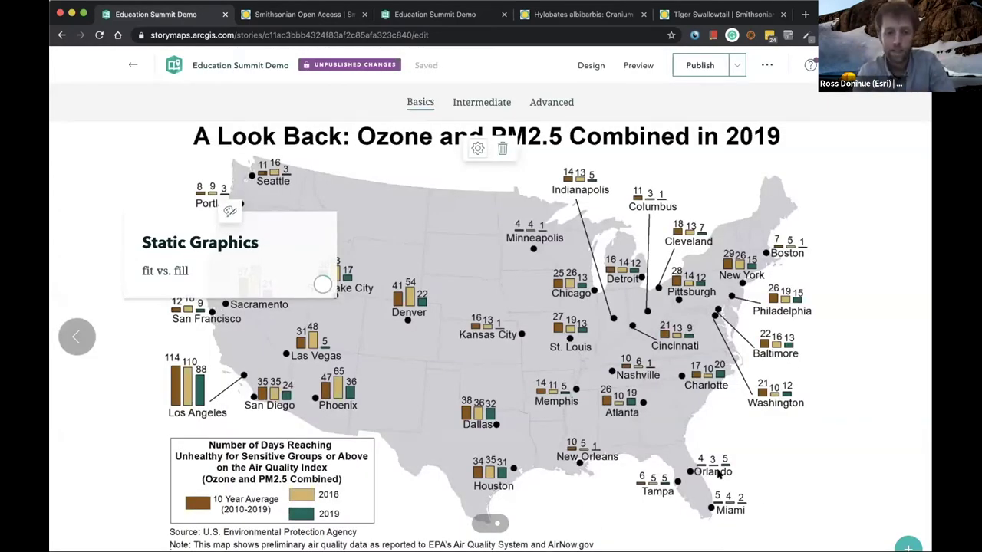
# - Add a new blank slide to the slideshow after the Static Graphics slide
pyautogui.scroll(-2, 773, 421)
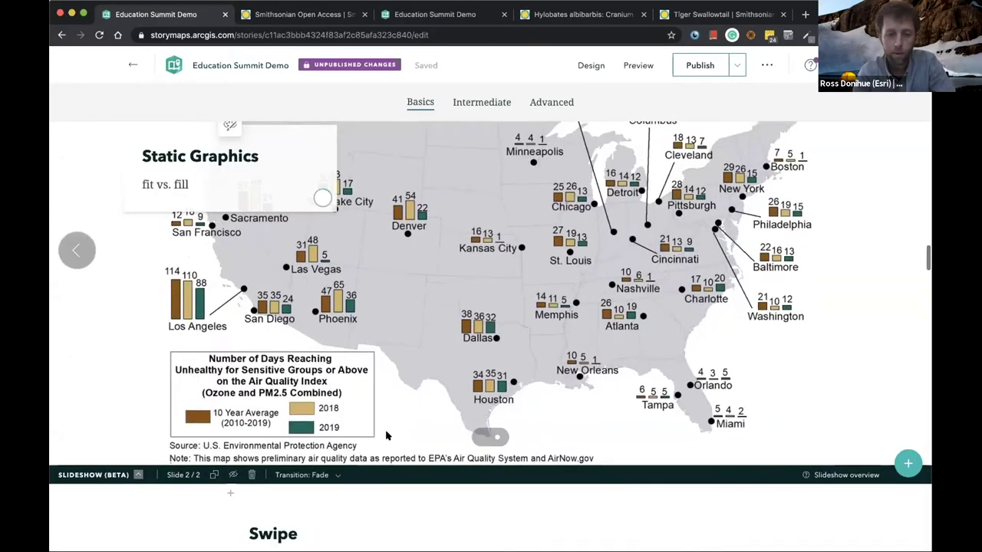
pyautogui.moveTo(910, 445)
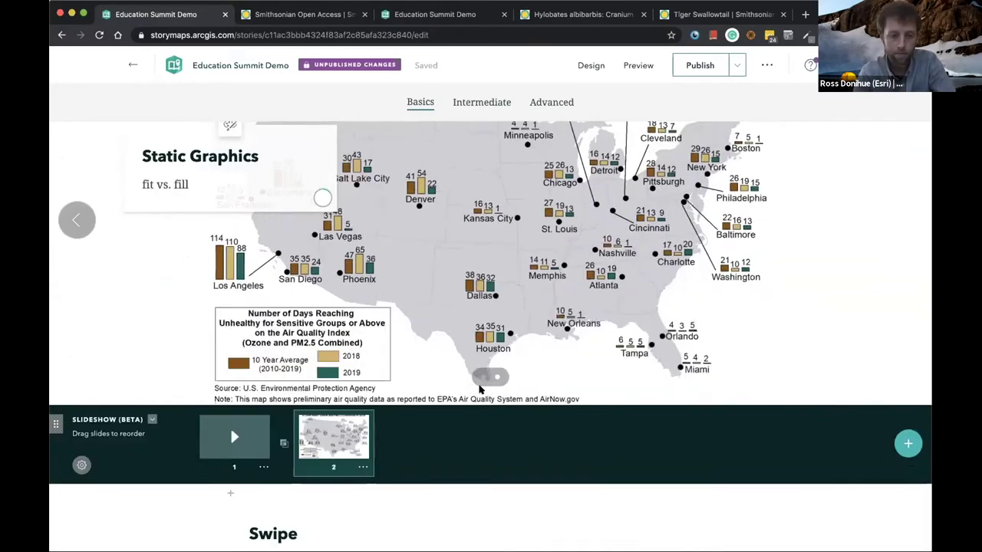
pyautogui.click(910, 445)
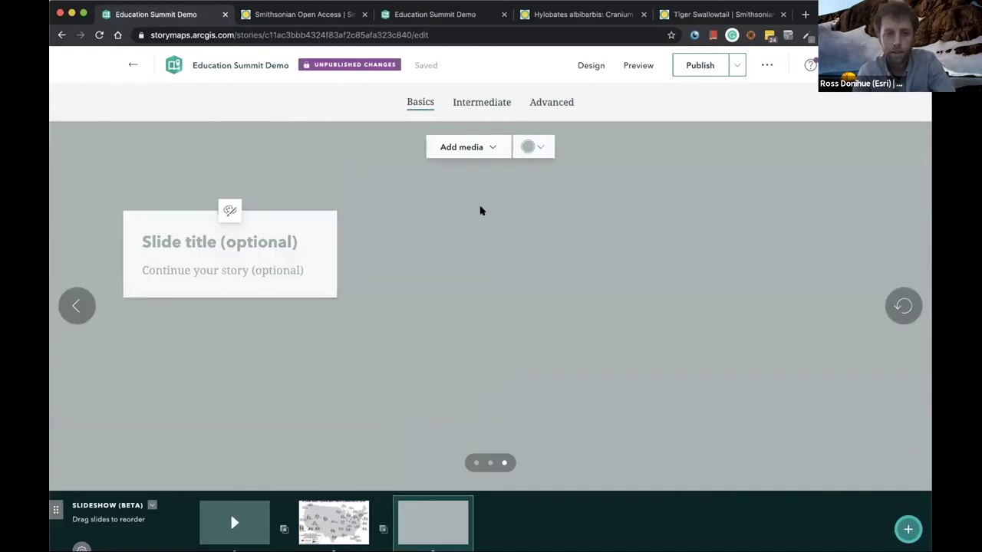
pyautogui.click(457, 148)
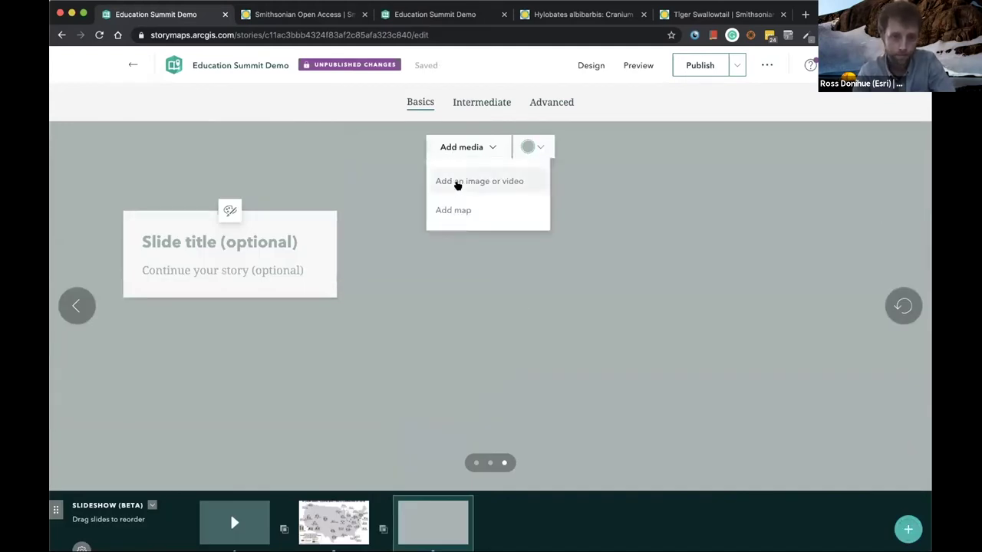
pyautogui.click(456, 183)
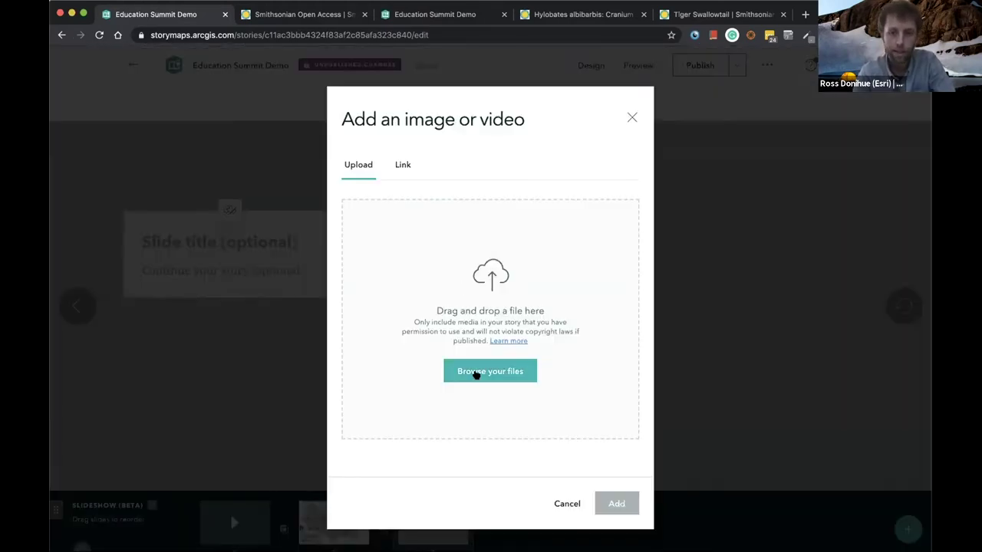
pyautogui.click(475, 372)
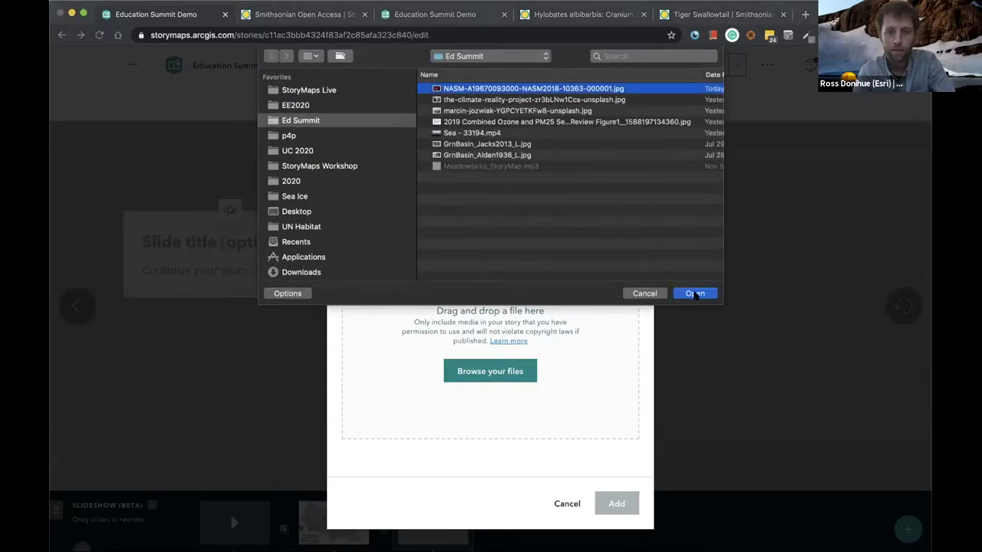
pyautogui.click(700, 293)
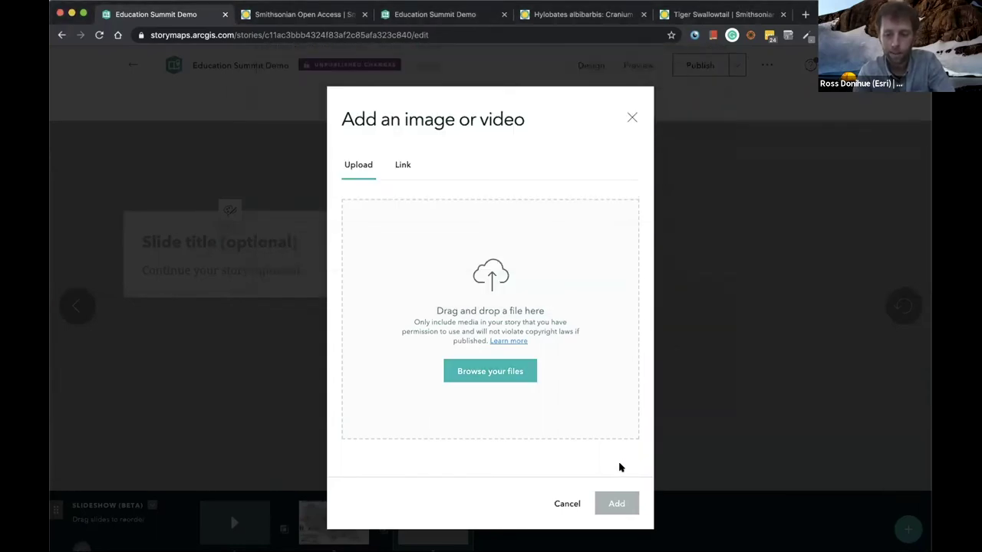
# - Add the red airplane image to the third slideshow slide and return to the Hello Slideshow slide
pyautogui.click(614, 482)
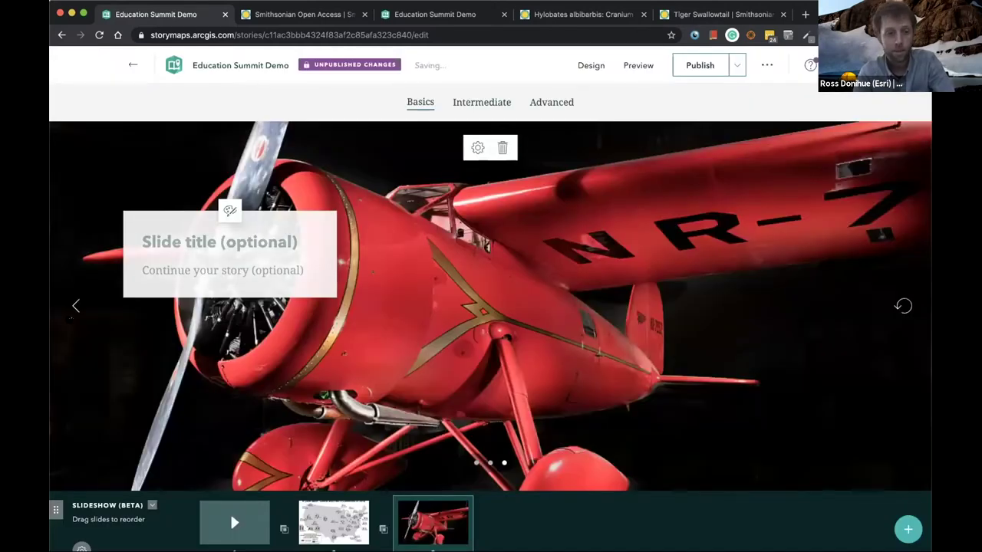
pyautogui.click(75, 305)
pyautogui.click(75, 305)
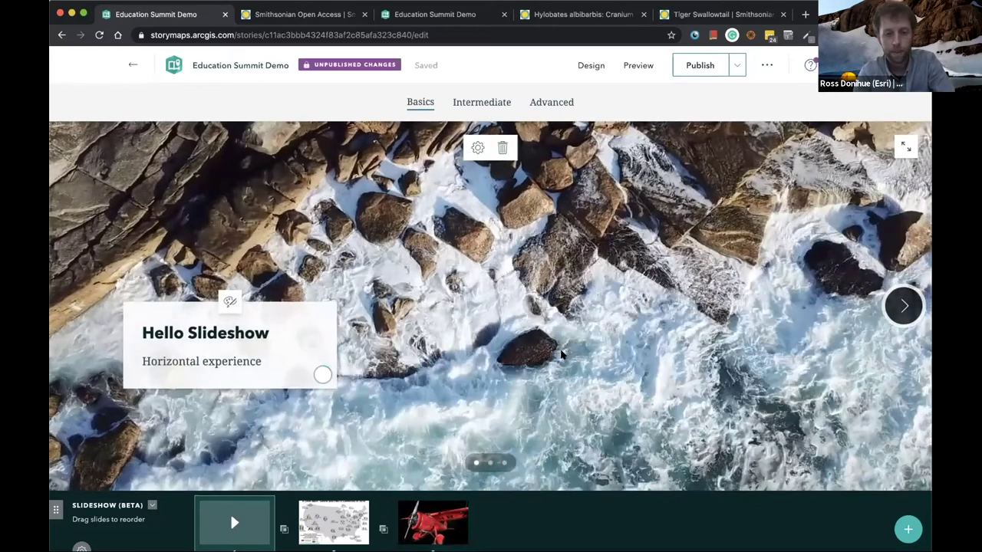
# - Check which content blocks can be inserted beneath the Swipe heading, without adding one
pyautogui.scroll(-4, 561, 355)
pyautogui.scroll(-2, 833, 386)
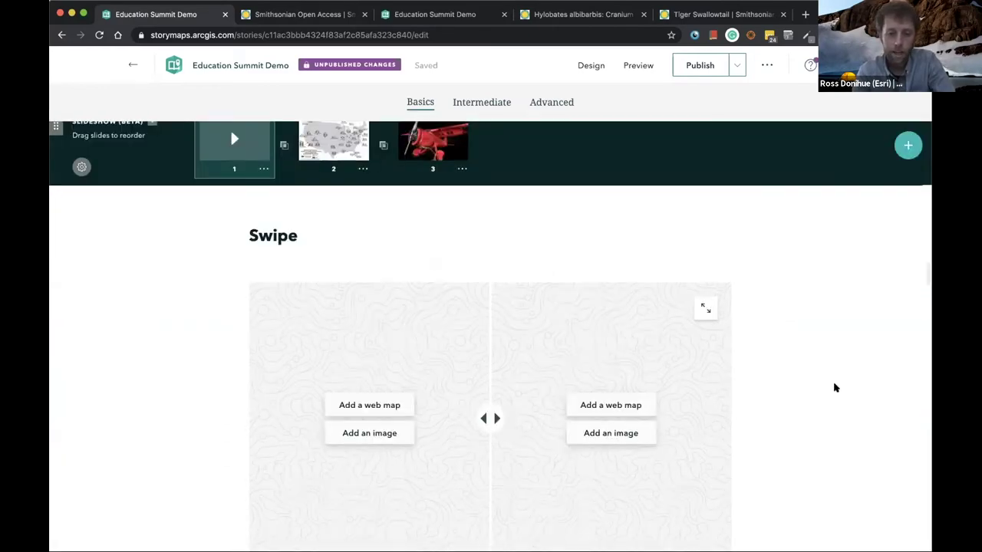
pyautogui.scroll(-1, 767, 369)
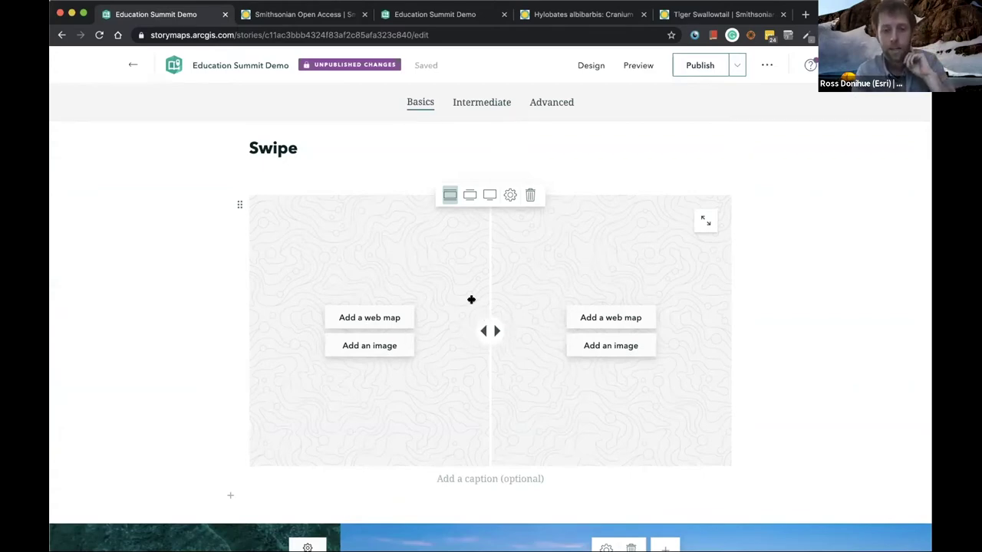
pyautogui.click(230, 166)
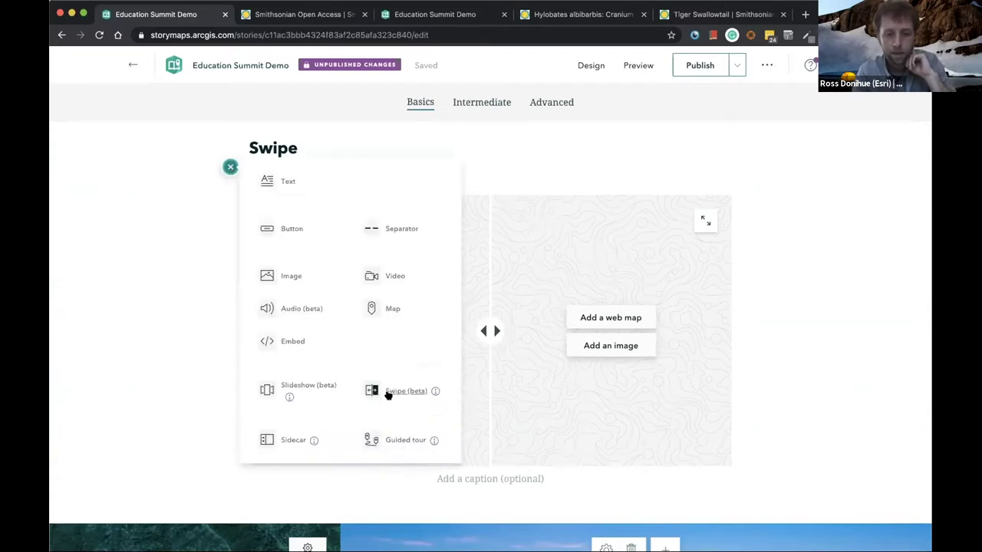
pyautogui.click(535, 161)
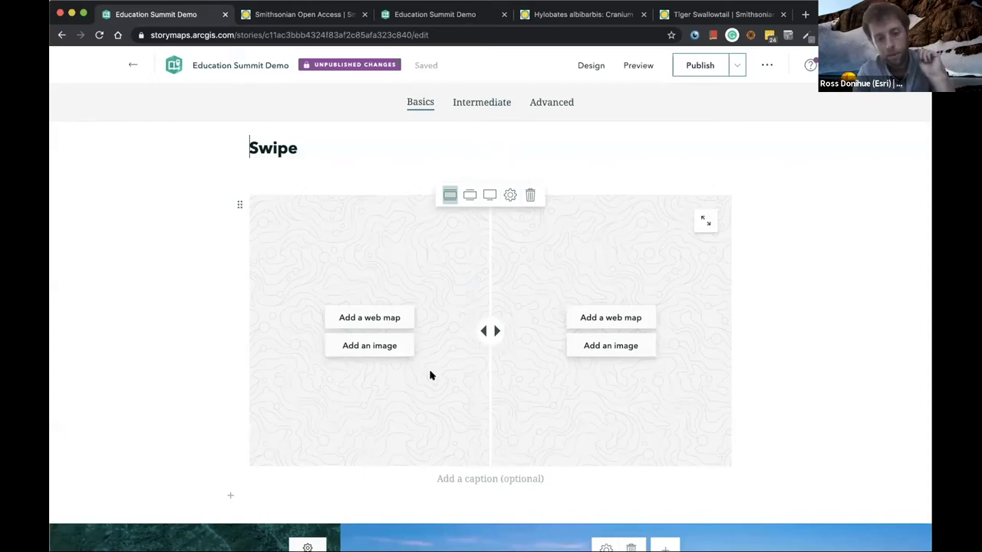
# - Upload GrnBasin_Alden1936_L.jpg from the Ed Summit folder as the left image of the swipe block
pyautogui.click(355, 347)
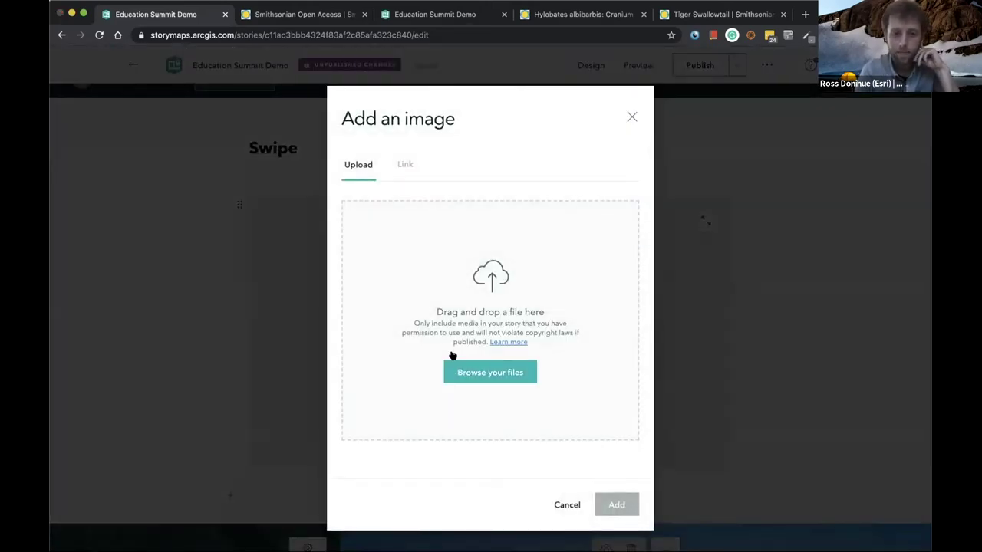
pyautogui.click(460, 370)
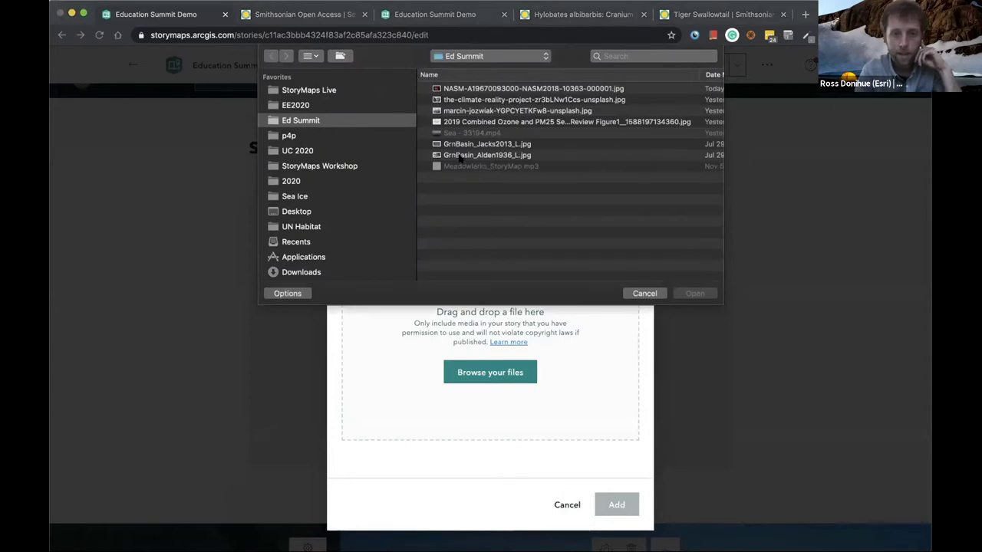
pyautogui.click(459, 156)
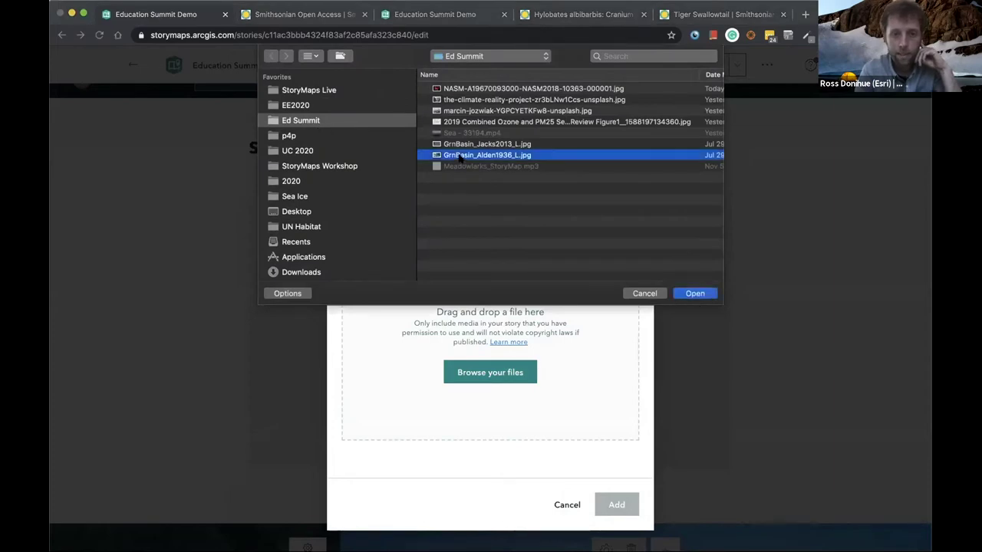
pyautogui.click(690, 293)
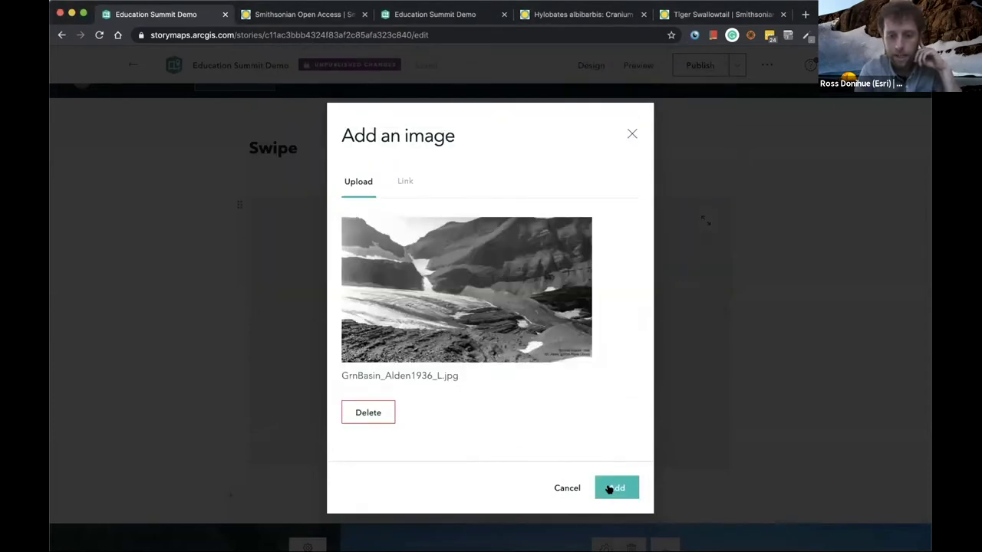
pyautogui.click(616, 488)
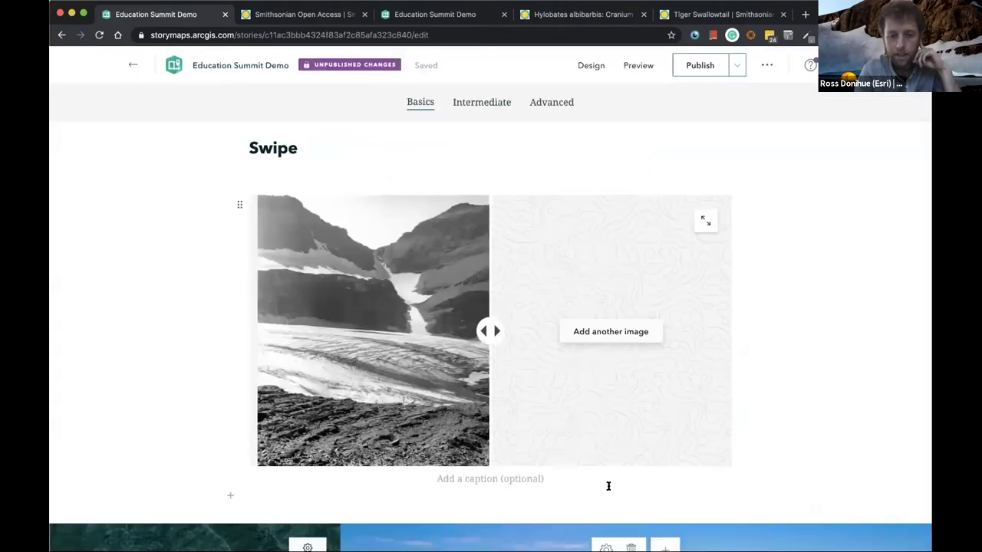
# - Upload GrnBasin_Jacks2013_L.jpg from the Ed Summit folder as the right image of the swipe block
pyautogui.click(598, 332)
pyautogui.click(503, 374)
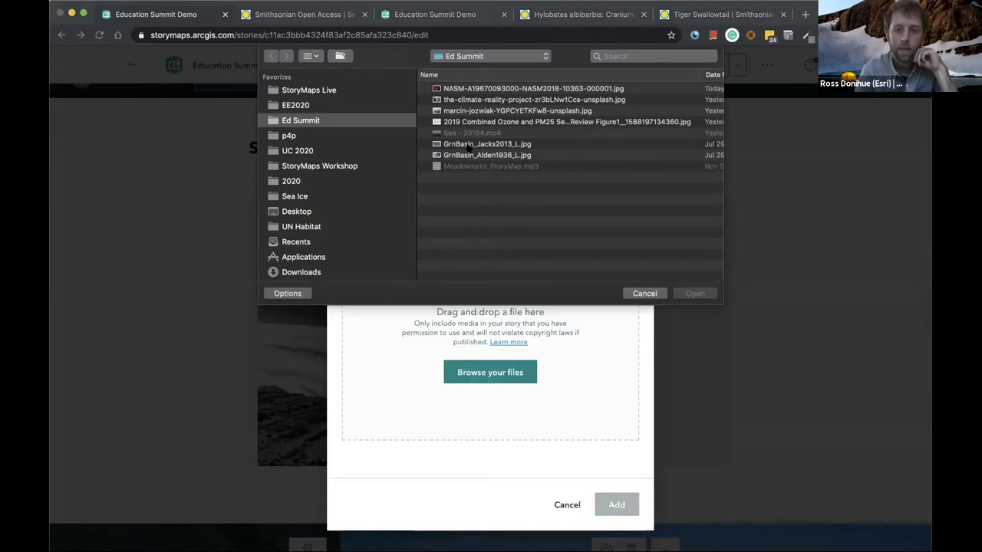
pyautogui.click(469, 146)
pyautogui.click(695, 294)
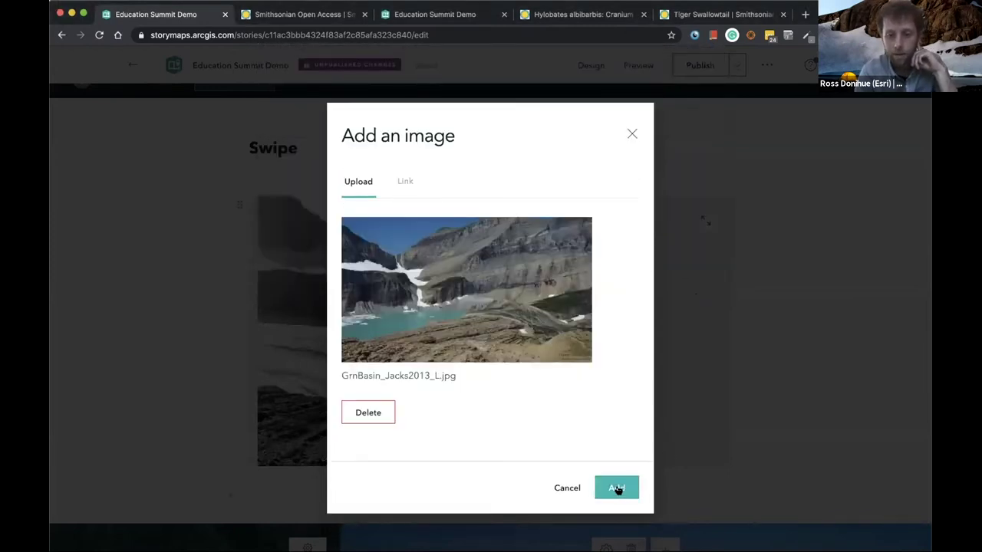
pyautogui.click(617, 488)
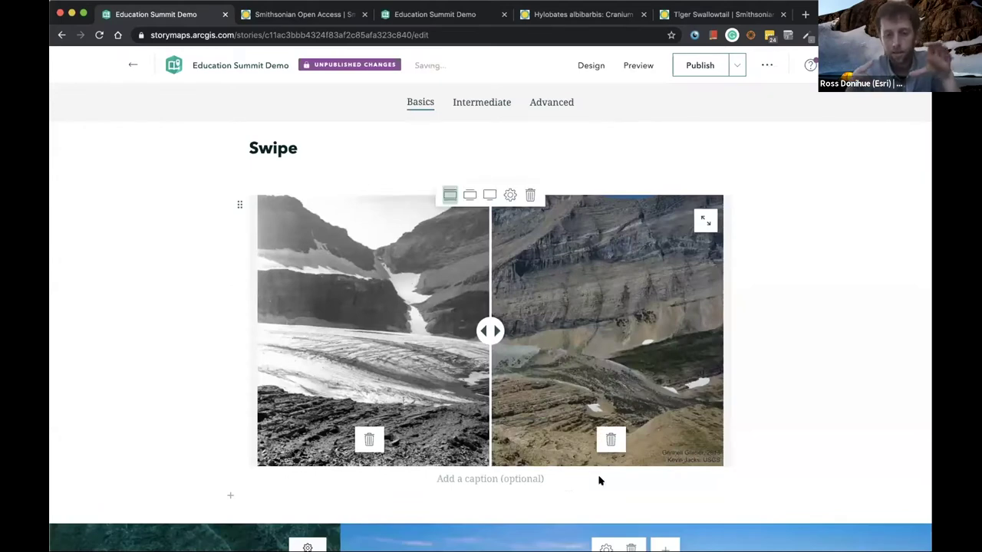
# - Widen the glacier swipe block to the next larger display size
pyautogui.click(469, 197)
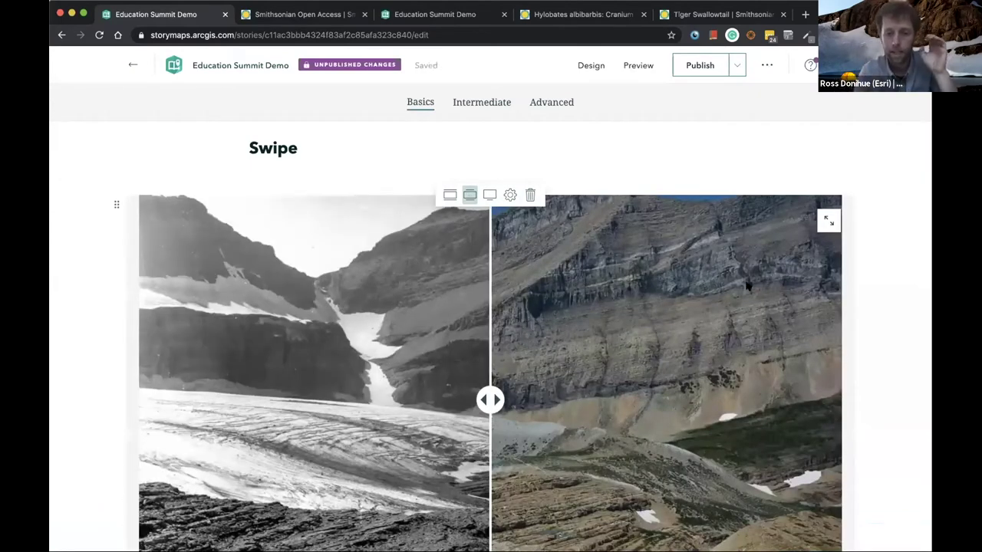
pyautogui.scroll(-2, 901, 289)
pyautogui.scroll(1, 902, 288)
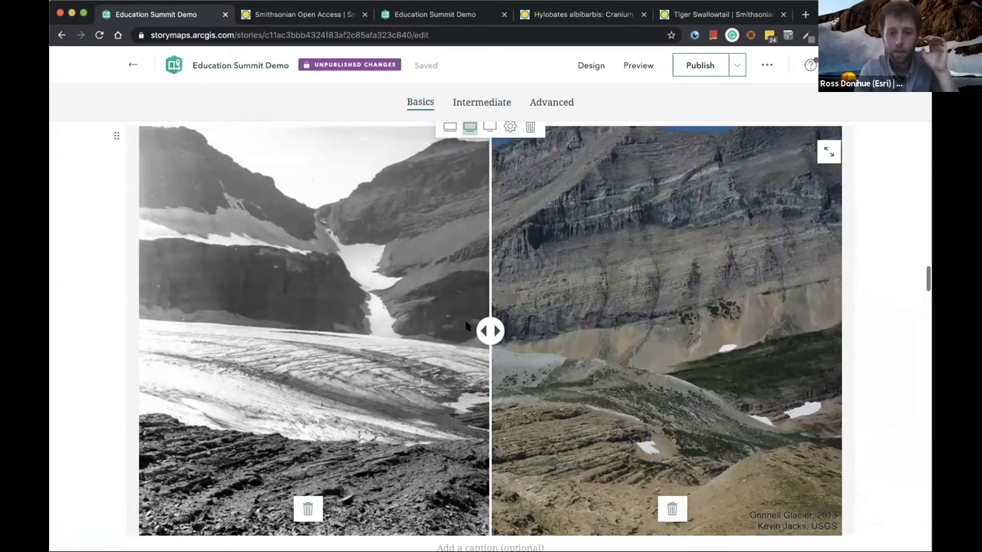
# - Compare the two glacier photos by moving the swipe divider back and forth, ending near the middle
pyautogui.moveTo(491, 329); pyautogui.dragTo(427, 345)
pyautogui.moveTo(269, 355); pyautogui.dragTo(150, 353)
pyautogui.moveTo(304, 380); pyautogui.dragTo(666, 418)
pyautogui.moveTo(495, 413)
pyautogui.mouseDown()
pyautogui.moveTo(254, 428)
pyautogui.moveTo(390, 409)
pyautogui.moveTo(508, 420)
pyautogui.mouseUp()
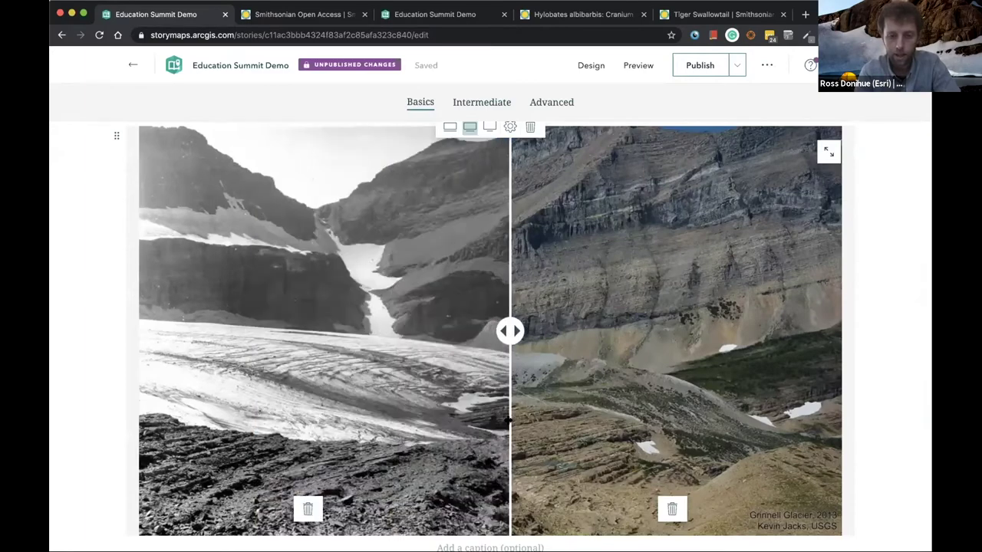
# - Insert a second swipe block below the glacier photo comparison
pyautogui.scroll(-5, 885, 407)
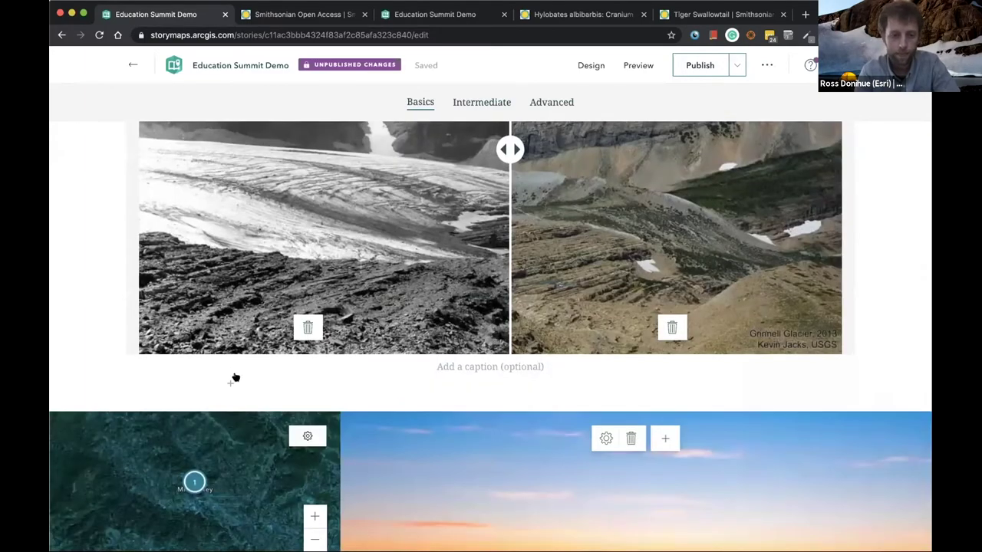
pyautogui.click(230, 383)
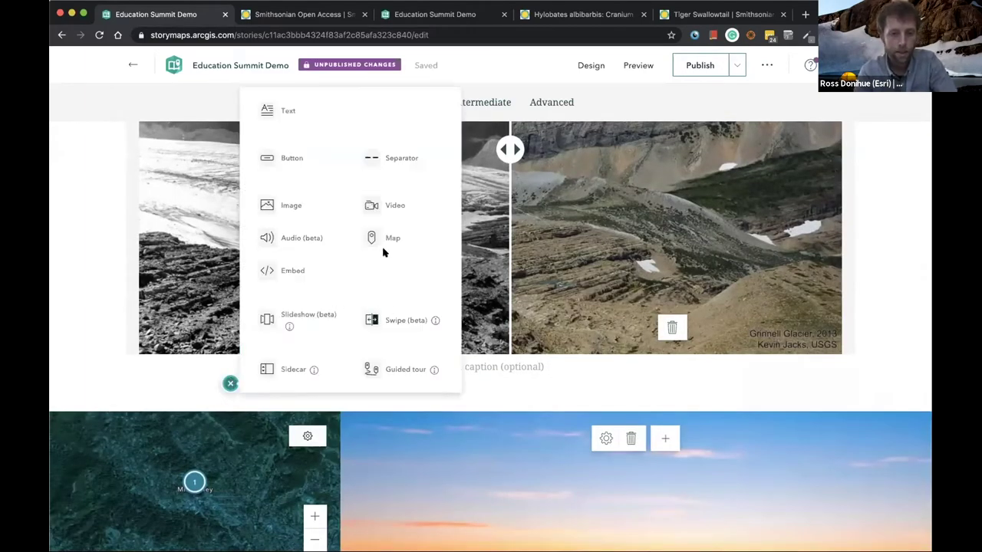
pyautogui.click(393, 320)
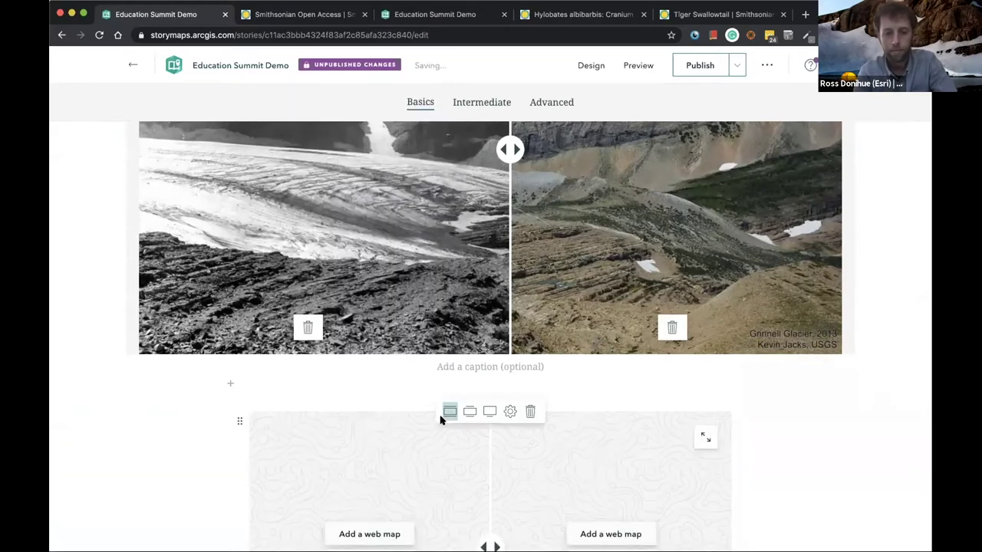
# - Choose the USGS Global Earthquakes map from the Living Atlas People category for the new swipe block's left half
pyautogui.scroll(-3, 414, 421)
pyautogui.click(392, 422)
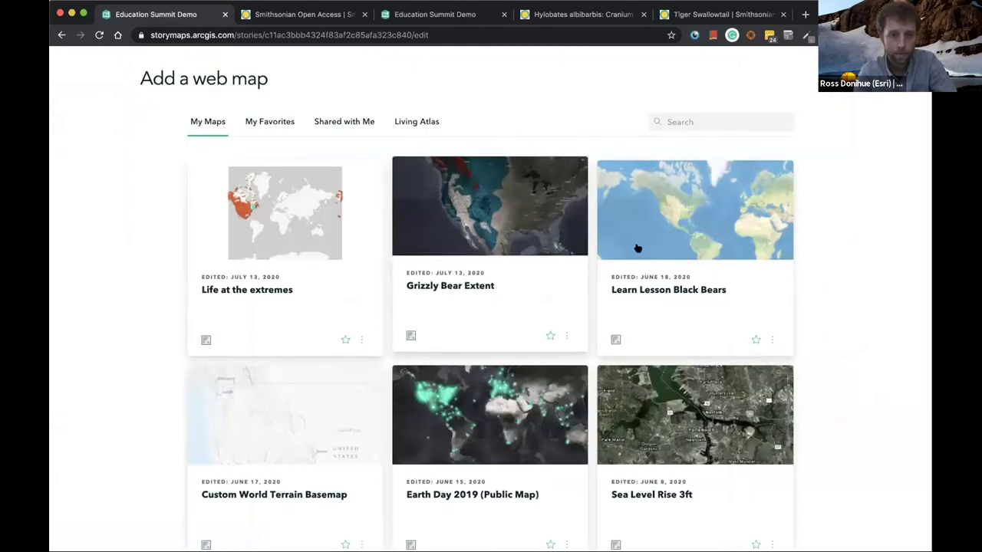
pyautogui.scroll(-3, 621, 271)
pyautogui.scroll(-1, 619, 274)
pyautogui.scroll(5, 491, 192)
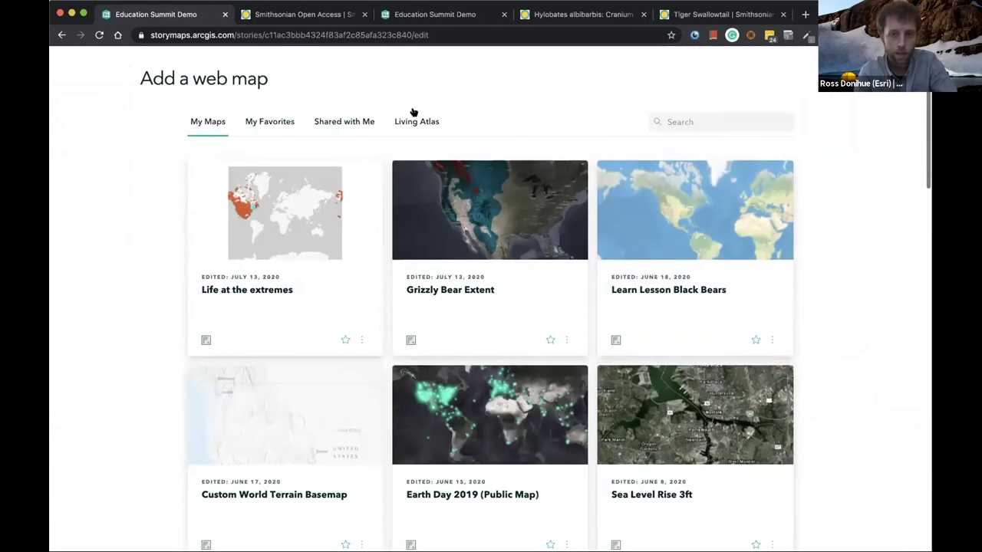
pyautogui.click(412, 121)
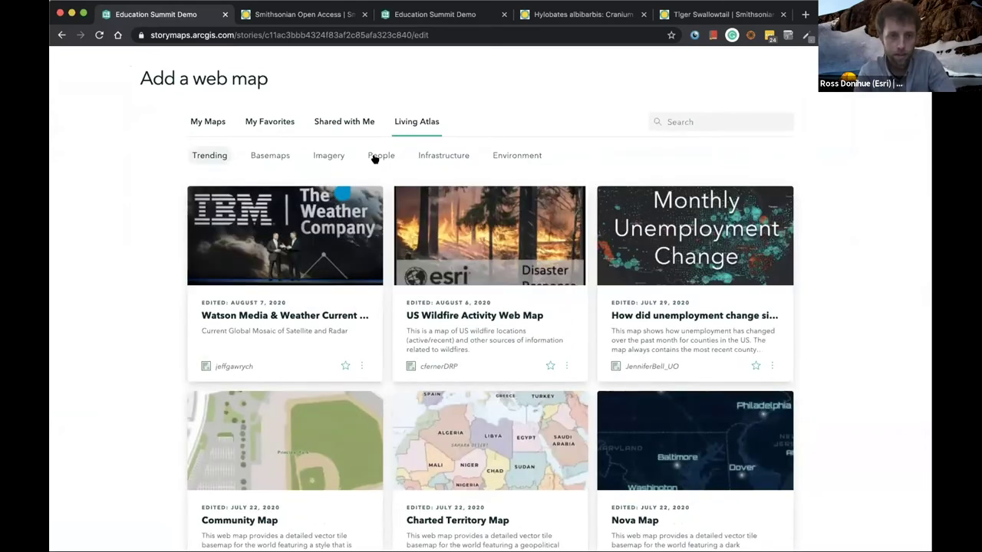
pyautogui.click(376, 156)
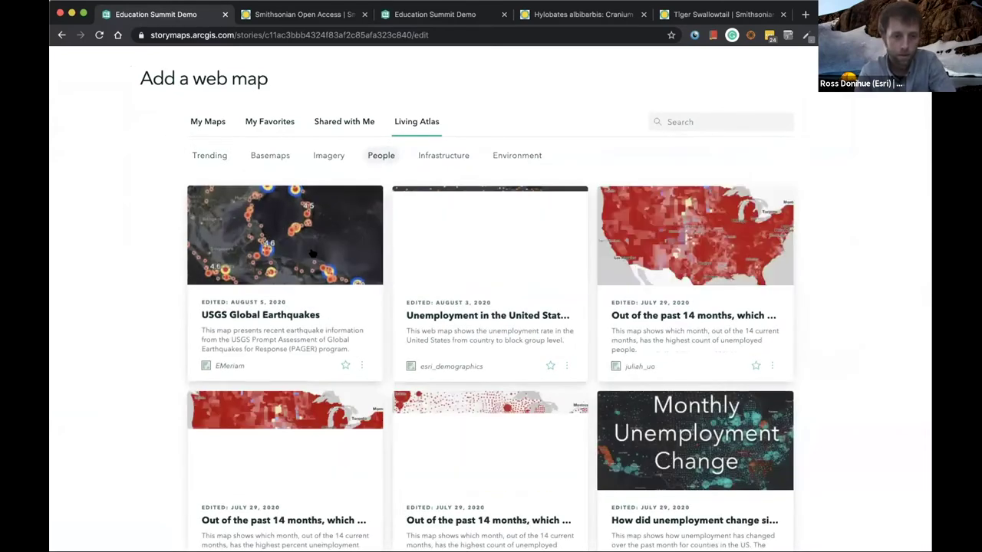
pyautogui.click(312, 253)
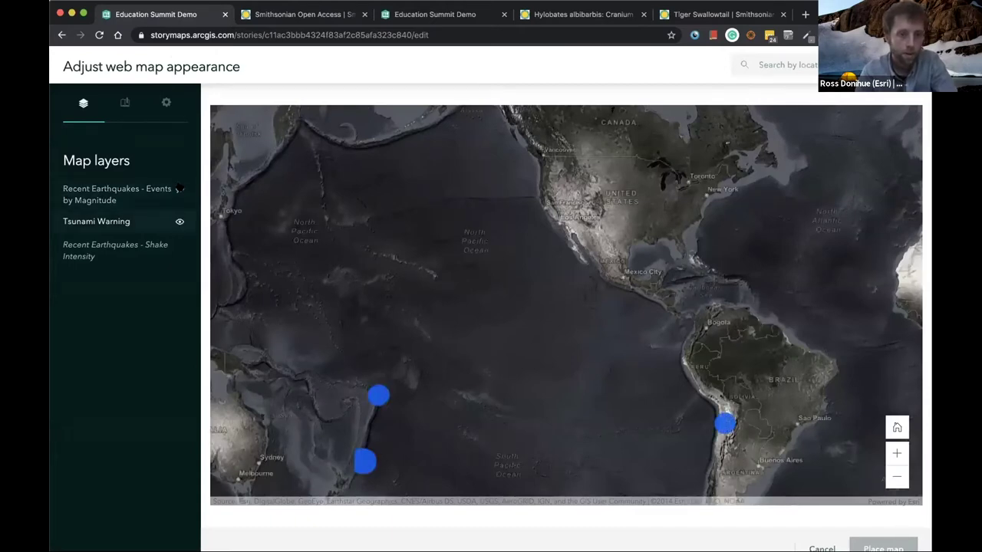
# - Hide the Tsunami Warning layer, show Recent Earthquakes - Events by Magnitude, and place the map in the swipe block
pyautogui.click(180, 222)
pyautogui.click(180, 189)
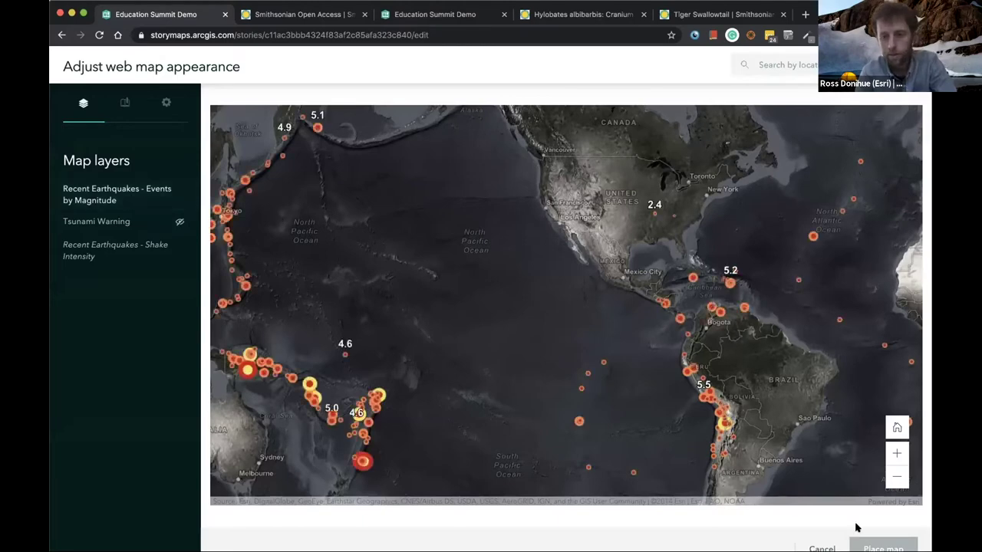
pyautogui.click(883, 549)
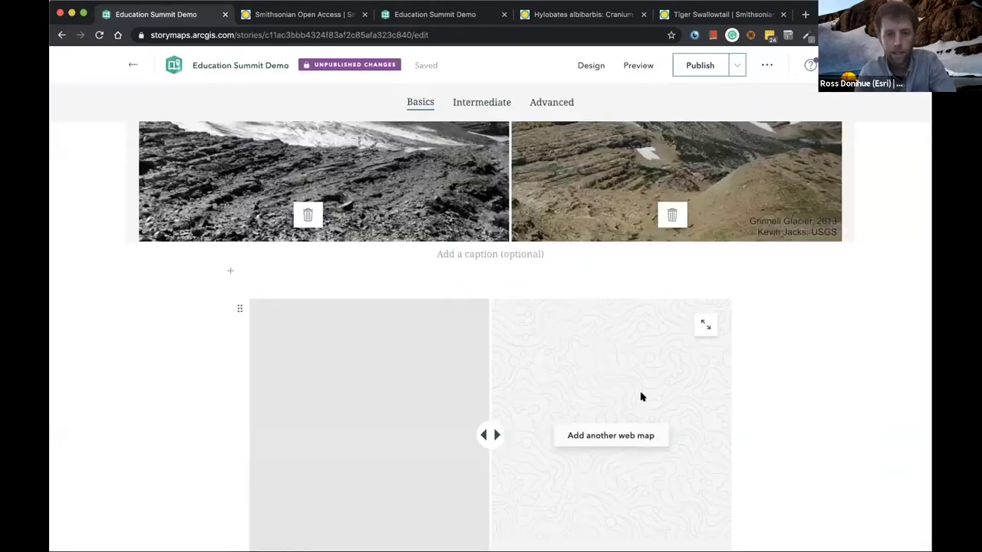
# - Edit the earthquake map's view so the Americas sit further west in the frame, and place it again
pyautogui.scroll(-2, 844, 393)
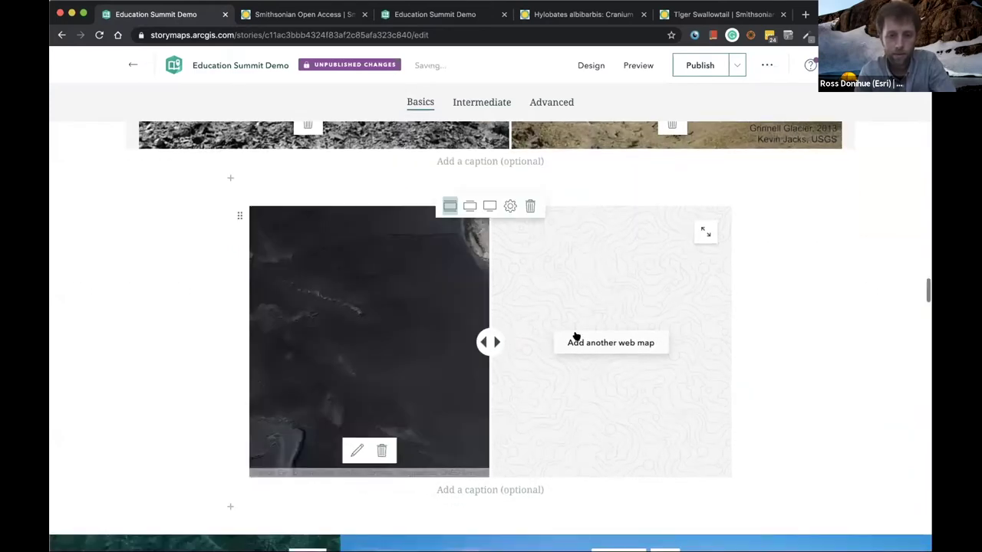
pyautogui.click(357, 450)
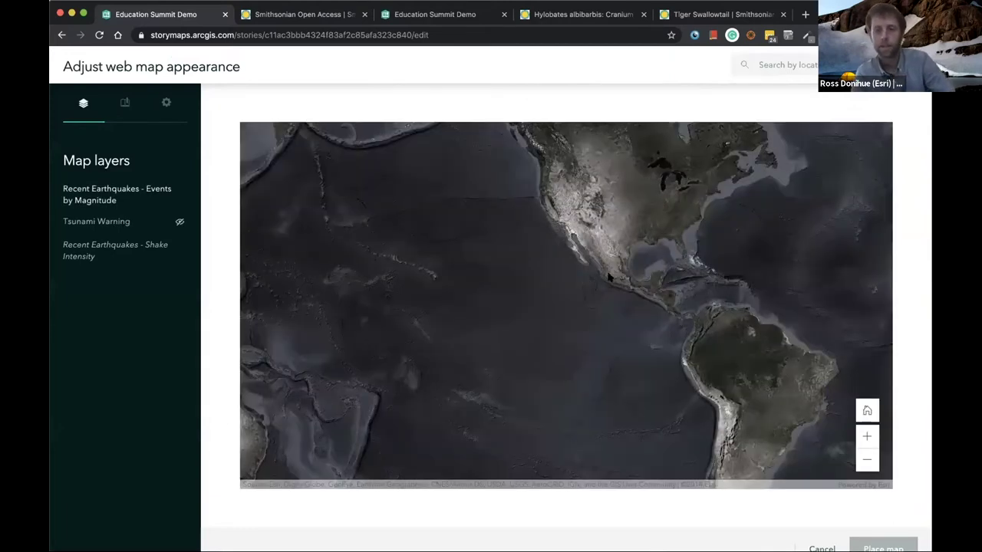
pyautogui.moveTo(587, 282); pyautogui.dragTo(446, 292)
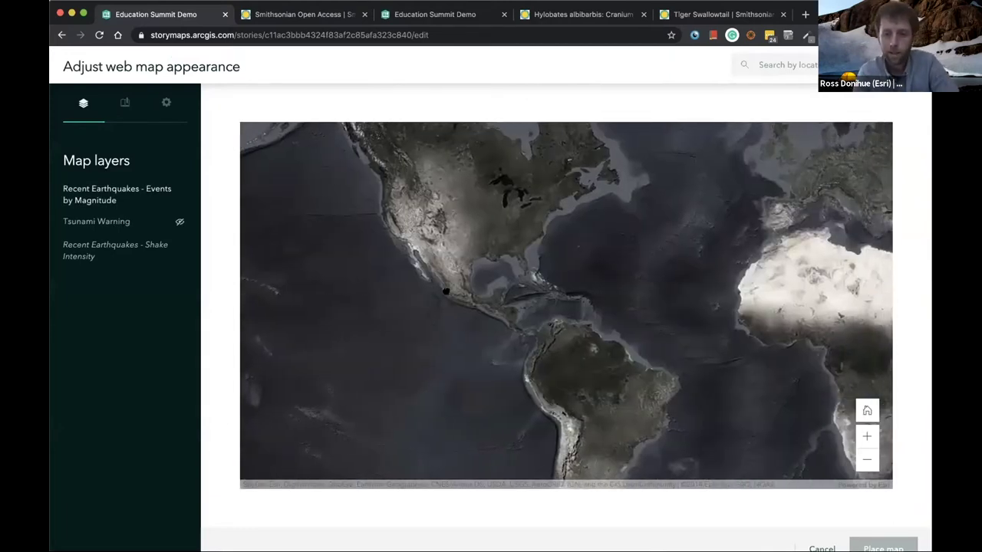
pyautogui.click(869, 541)
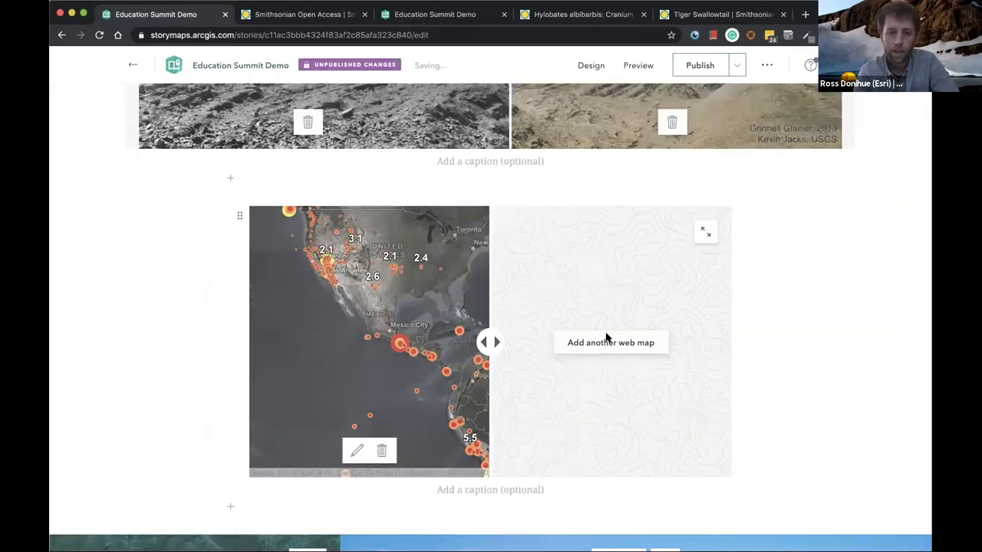
# - Choose the USGS Global Earthquakes map from the Living Atlas People category for the second swipe block's empty right half
pyautogui.click(606, 340)
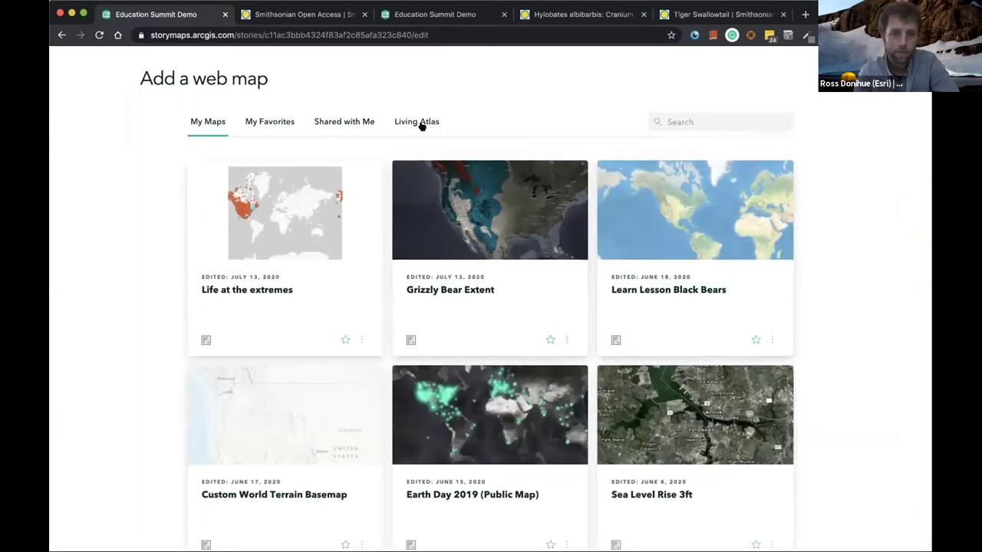
pyautogui.click(422, 125)
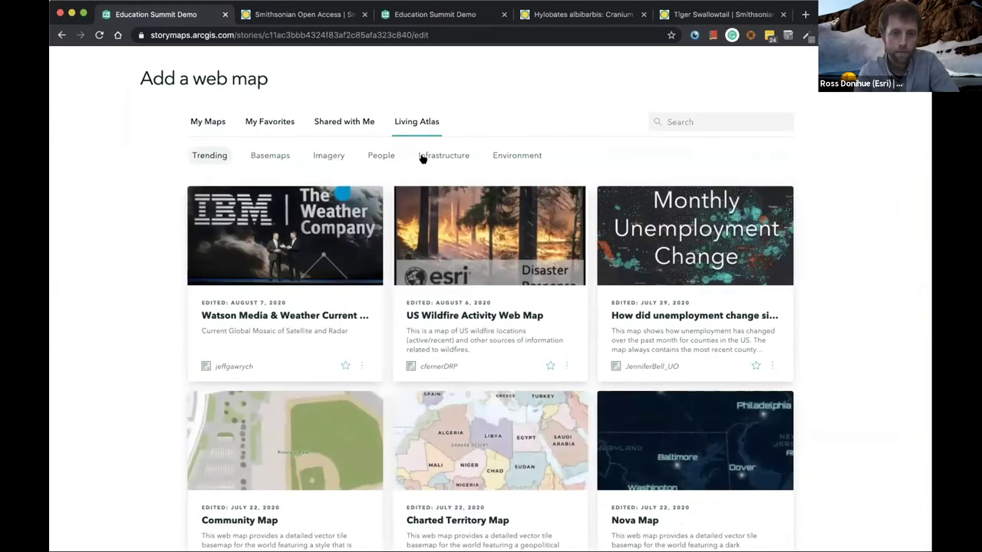
pyautogui.click(422, 155)
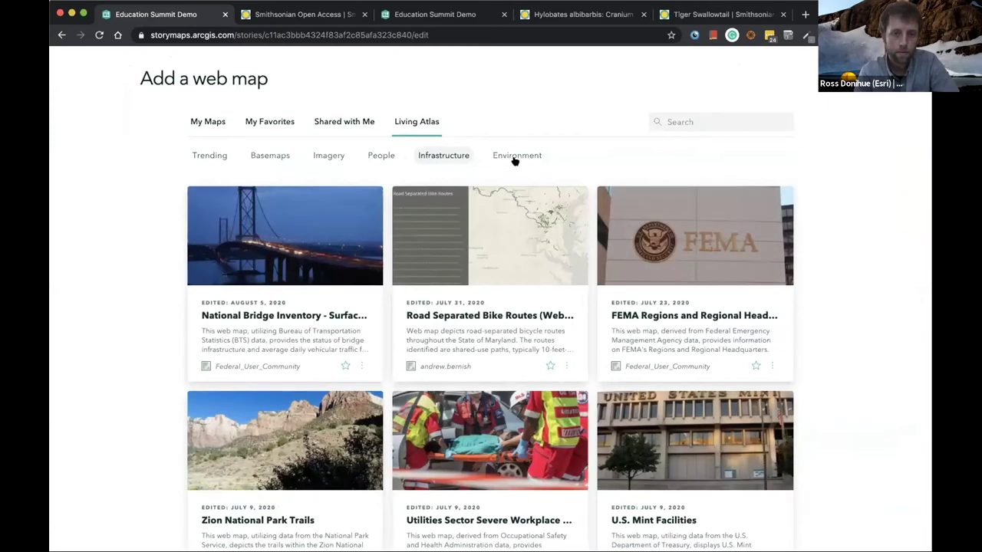
pyautogui.click(516, 157)
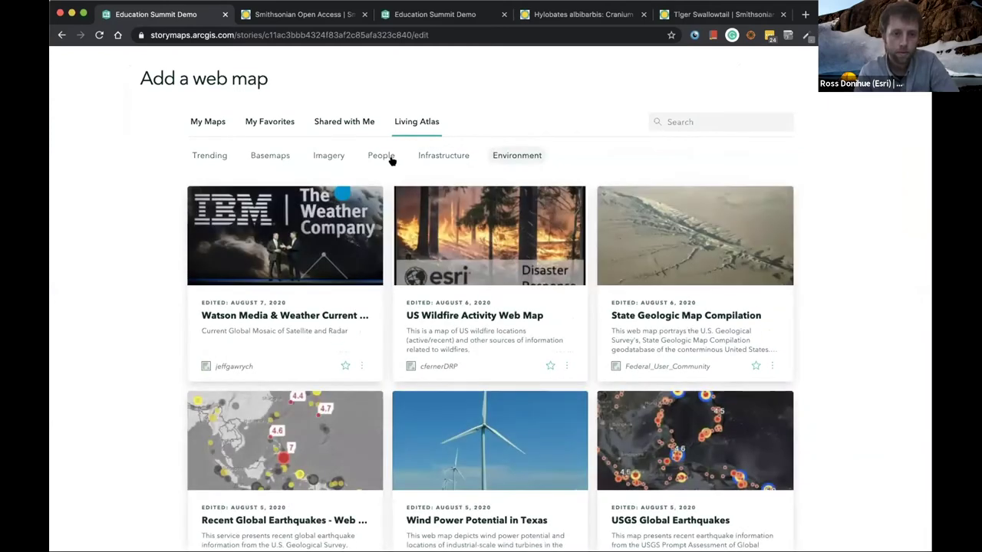
pyautogui.click(383, 158)
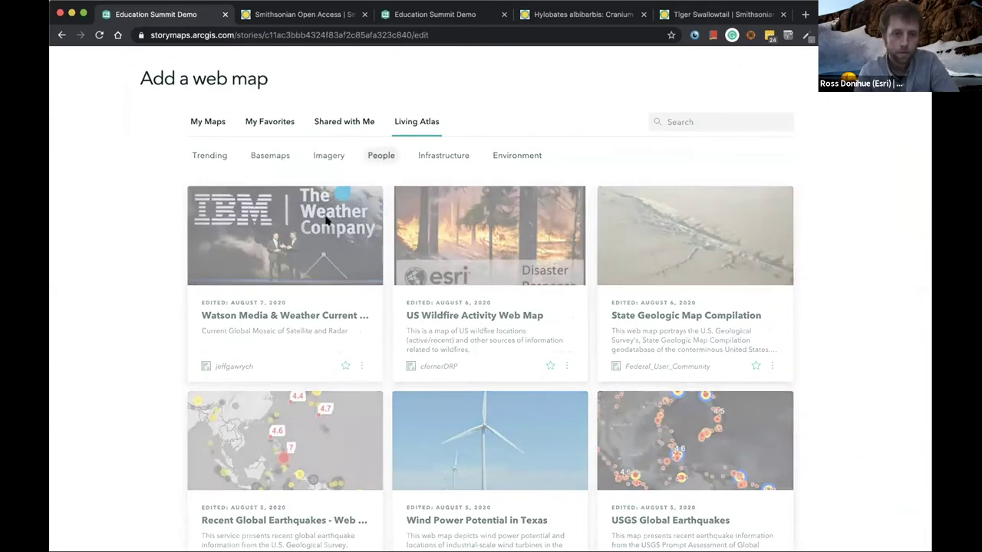
pyautogui.click(282, 258)
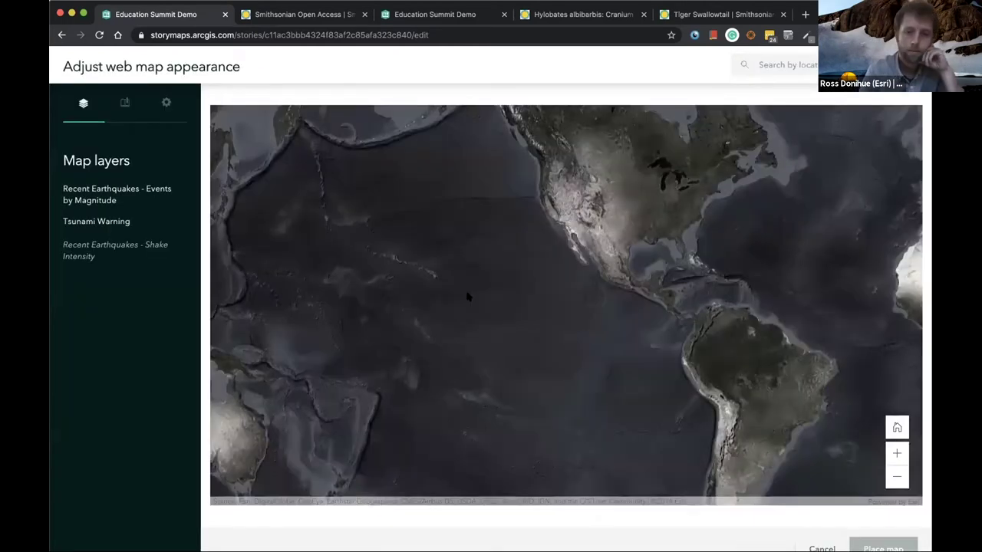
# - Hide the Recent Earthquakes - Events by Magnitude layer, shift the Americas west in the frame, place the map, and try the swipe divider
pyautogui.click(179, 189)
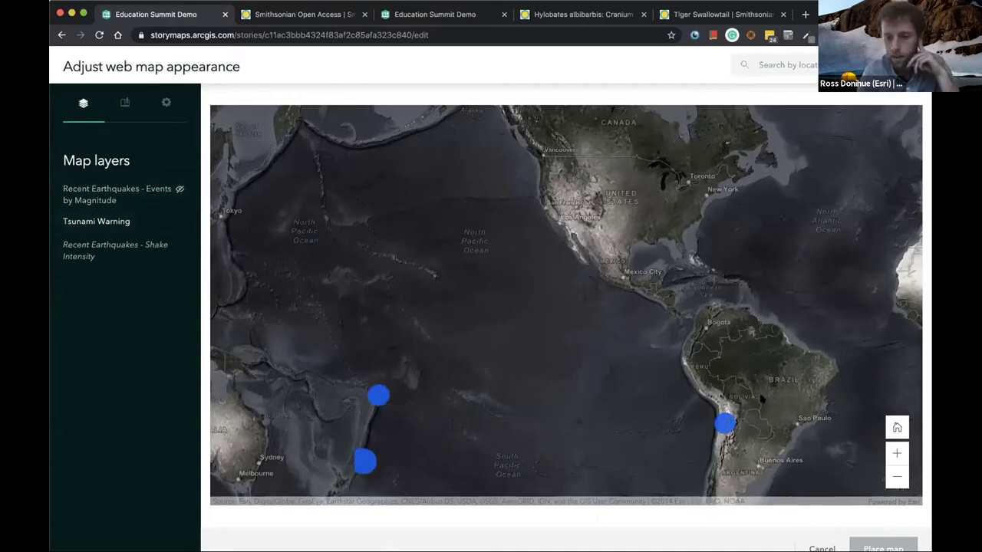
pyautogui.moveTo(744, 382); pyautogui.dragTo(596, 385)
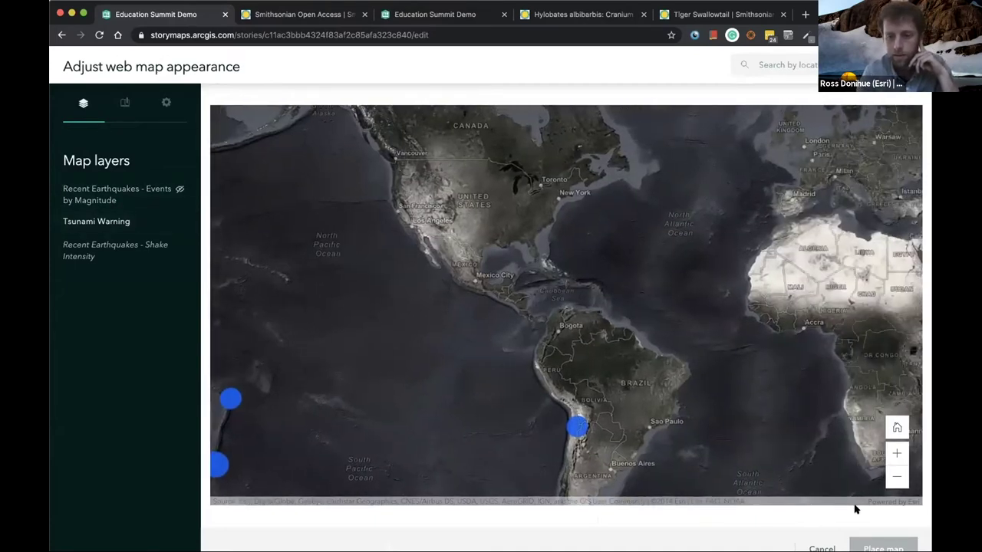
pyautogui.click(883, 548)
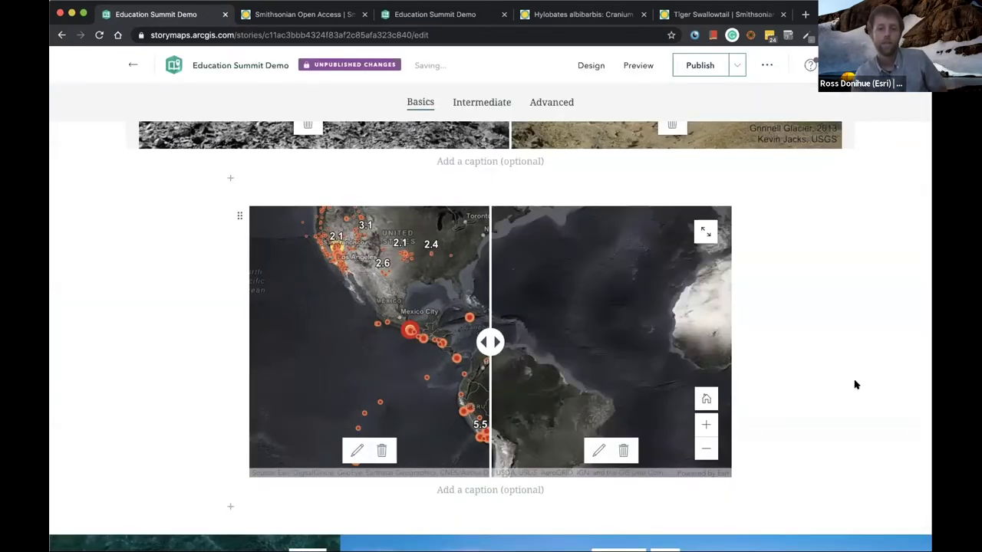
pyautogui.moveTo(485, 338); pyautogui.dragTo(477, 364)
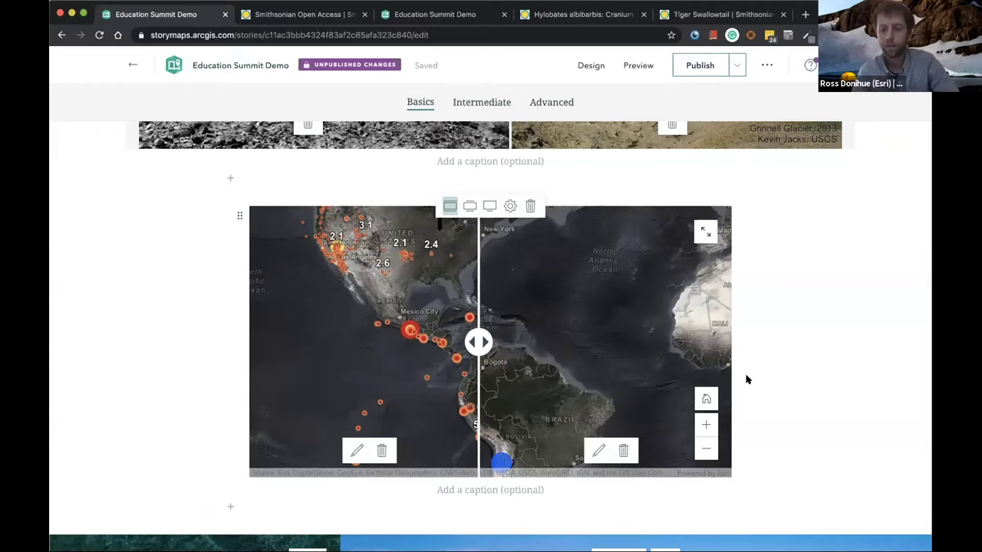
# - Review both guided tour slides below the swipe block, checking how their maps and media change
pyautogui.scroll(-2, 809, 396)
pyautogui.scroll(-5, 809, 397)
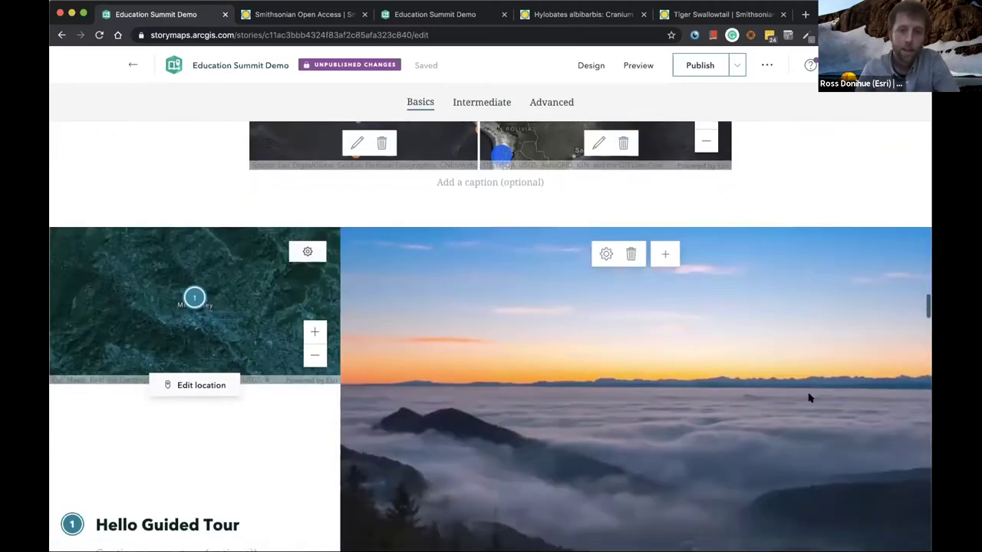
pyautogui.scroll(-3, 809, 398)
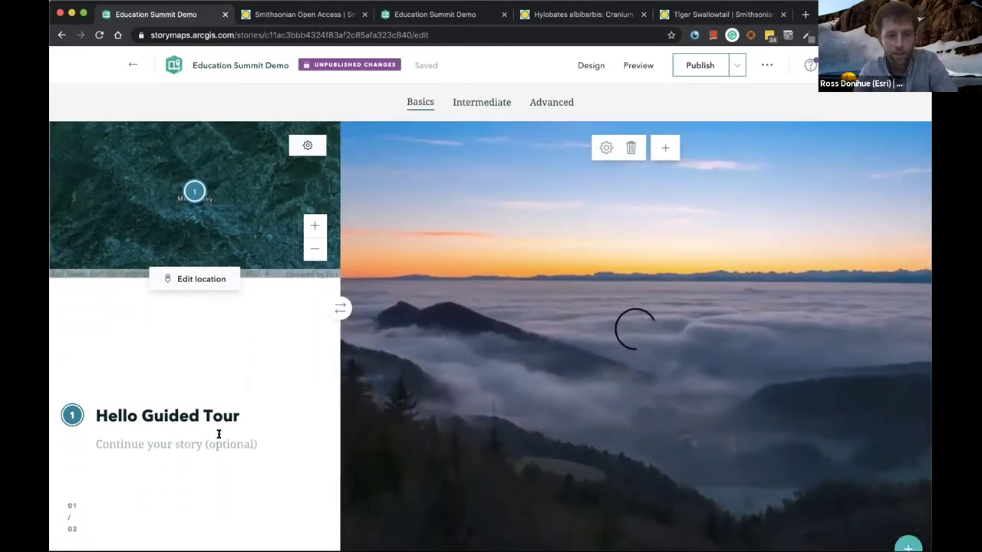
pyautogui.scroll(-2, 302, 438)
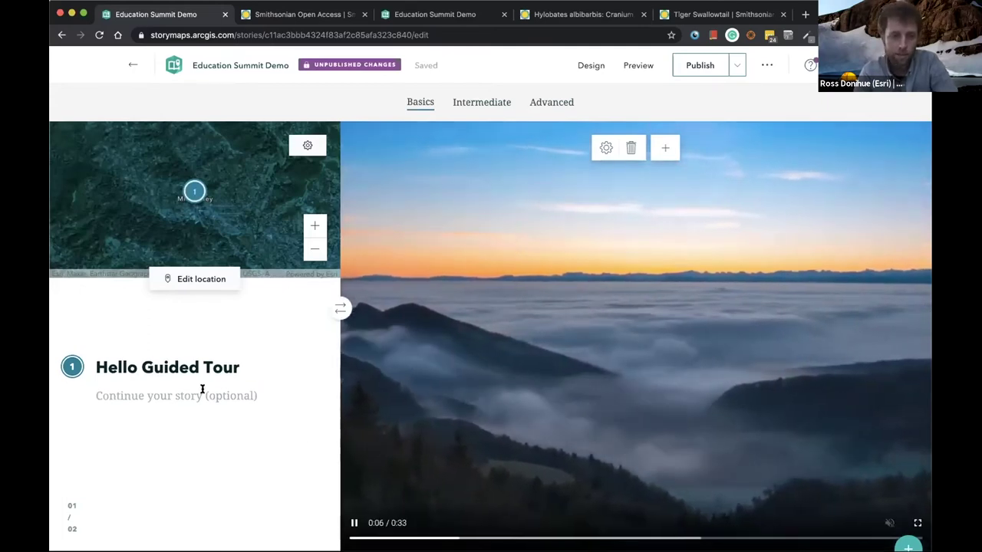
pyautogui.scroll(-5, 228, 388)
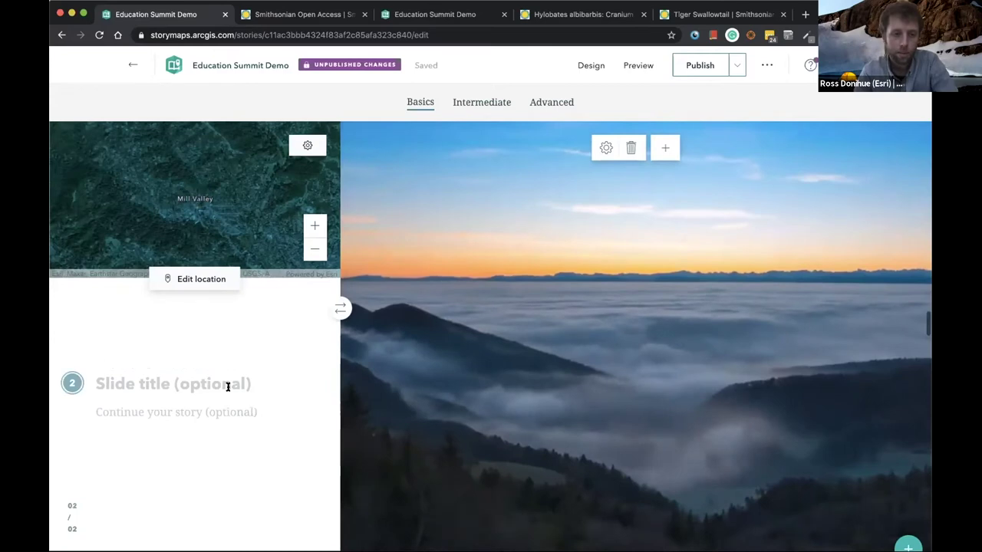
pyautogui.scroll(2, 228, 387)
pyautogui.scroll(5, 228, 390)
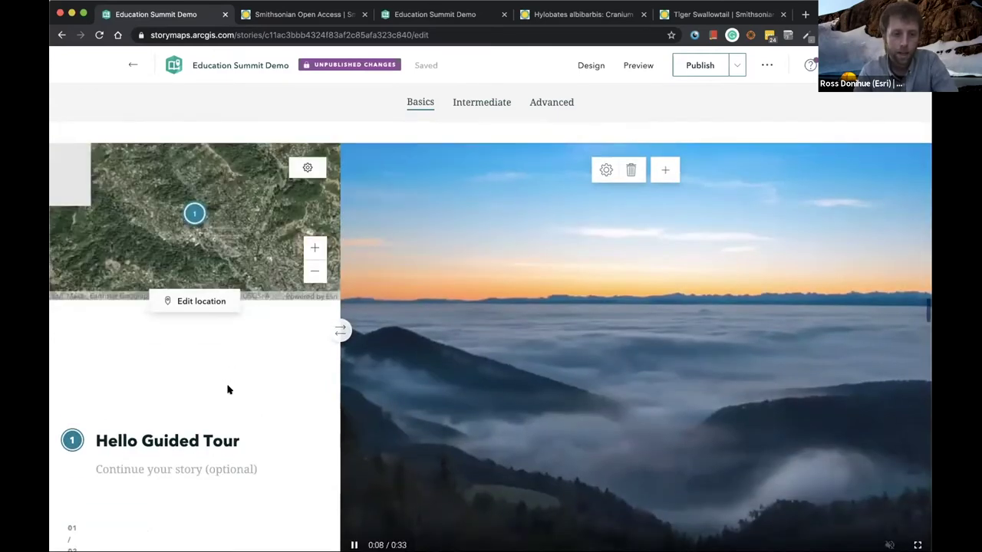
pyautogui.scroll(-3, 227, 390)
pyautogui.scroll(-3, 228, 390)
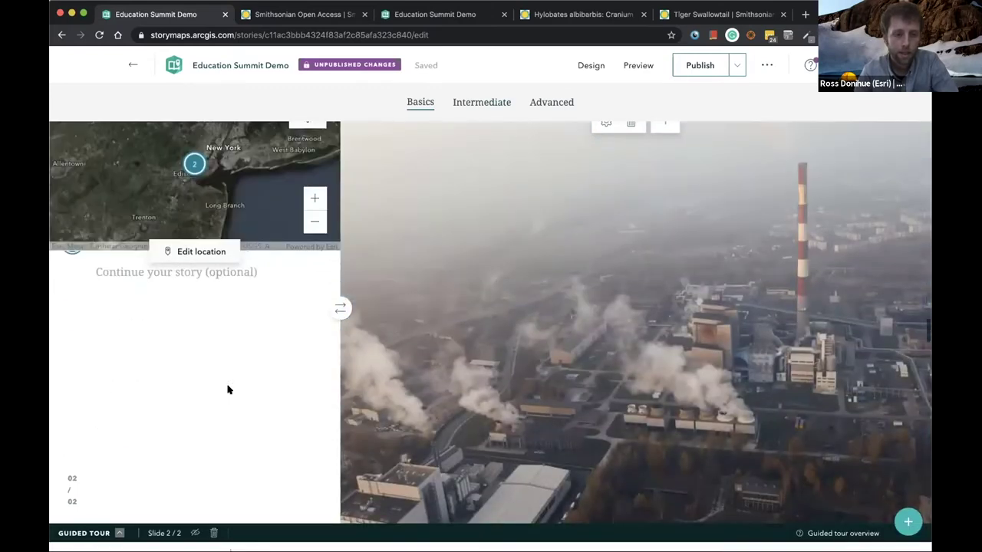
# - Change the guided tour's layout to Map focused and return to its first slide
pyautogui.click(120, 532)
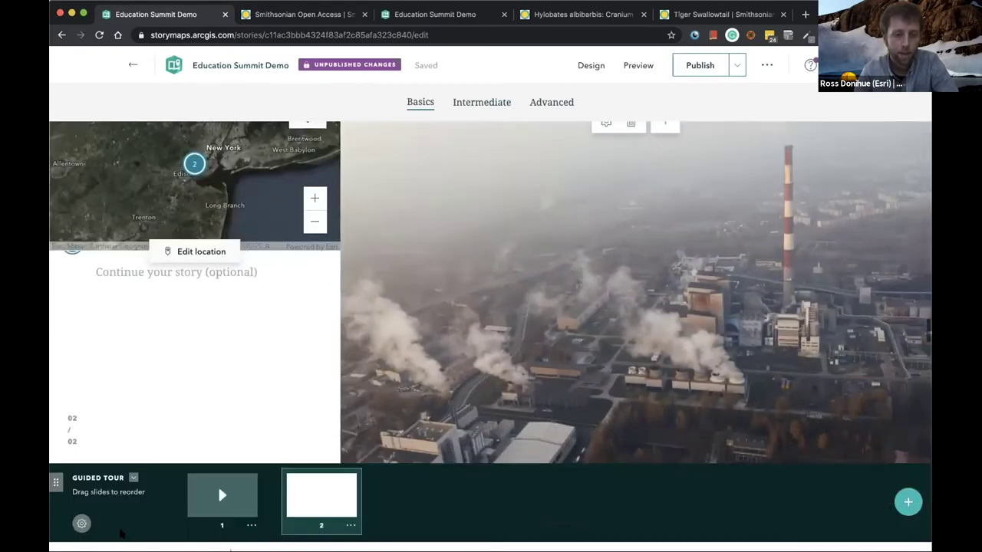
pyautogui.click(82, 524)
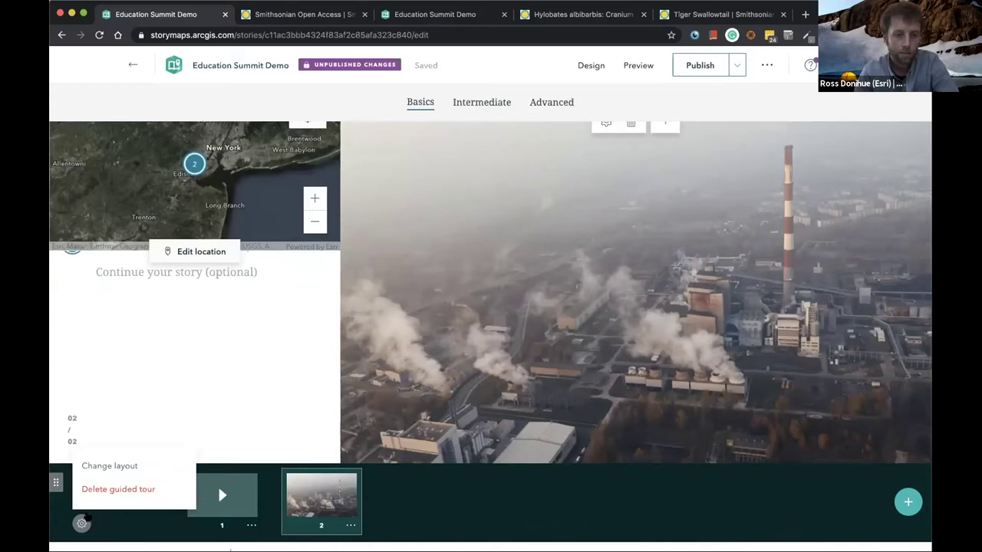
pyautogui.click(107, 469)
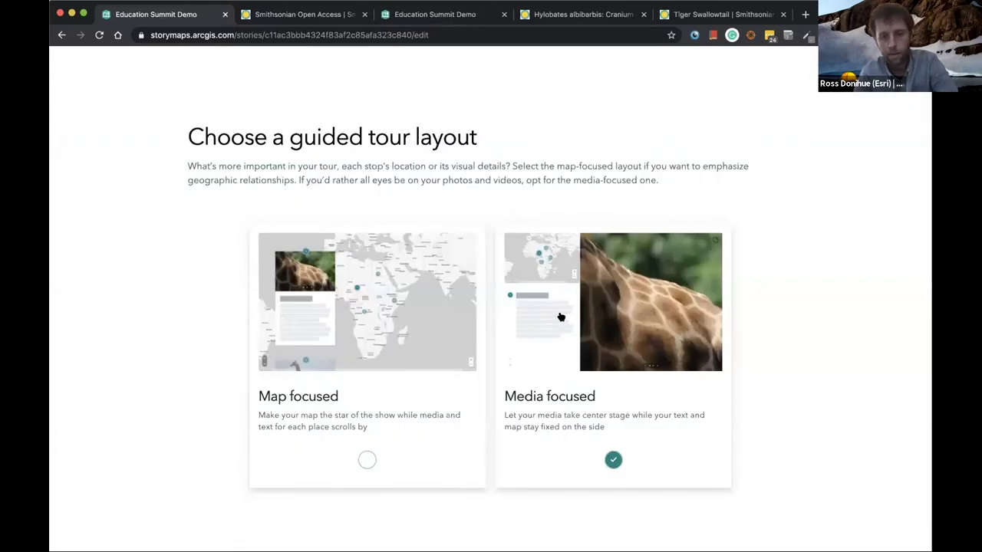
pyautogui.click(368, 458)
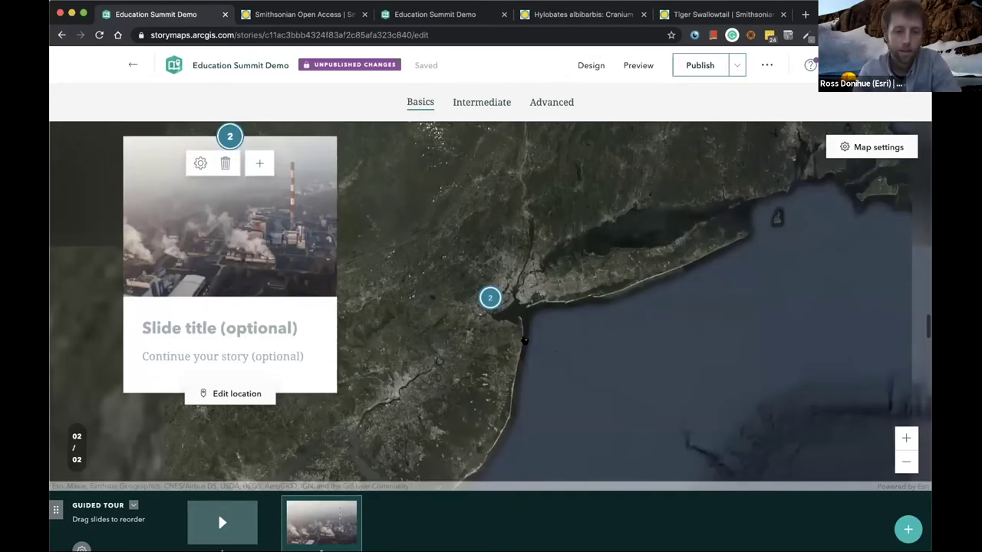
pyautogui.scroll(3, 524, 340)
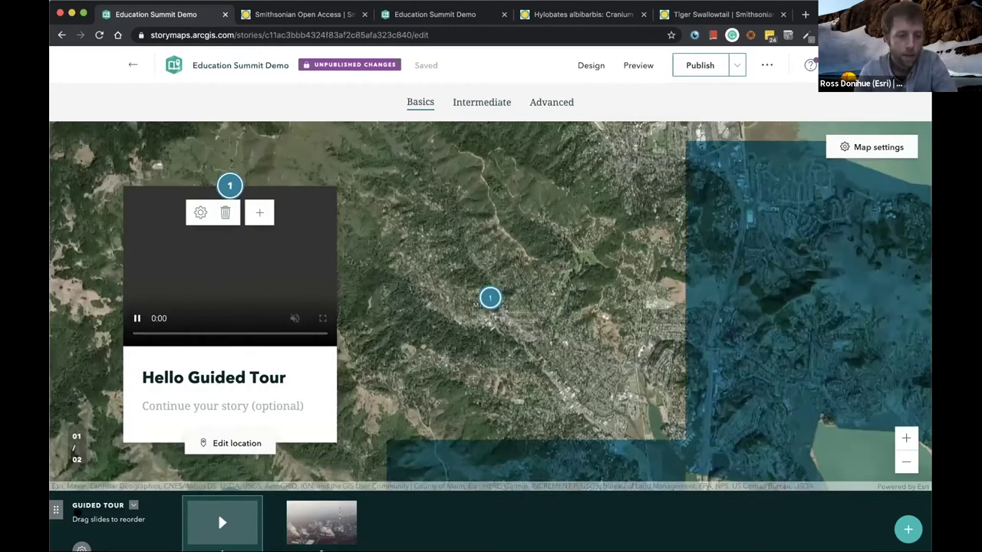
# - Open the guided tour's map settings and try the Imagery theme basemap
pyautogui.click(133, 505)
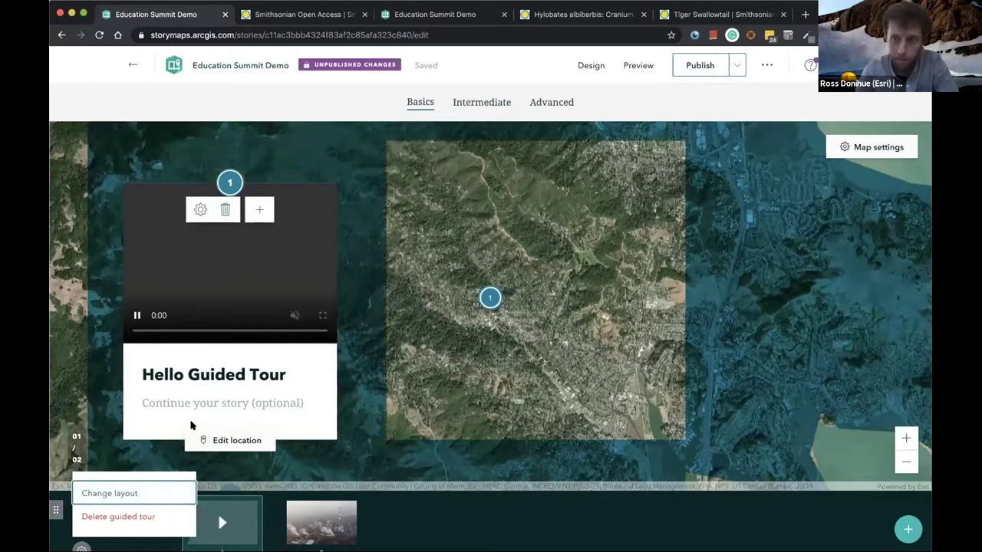
pyautogui.click(874, 147)
pyautogui.click(121, 259)
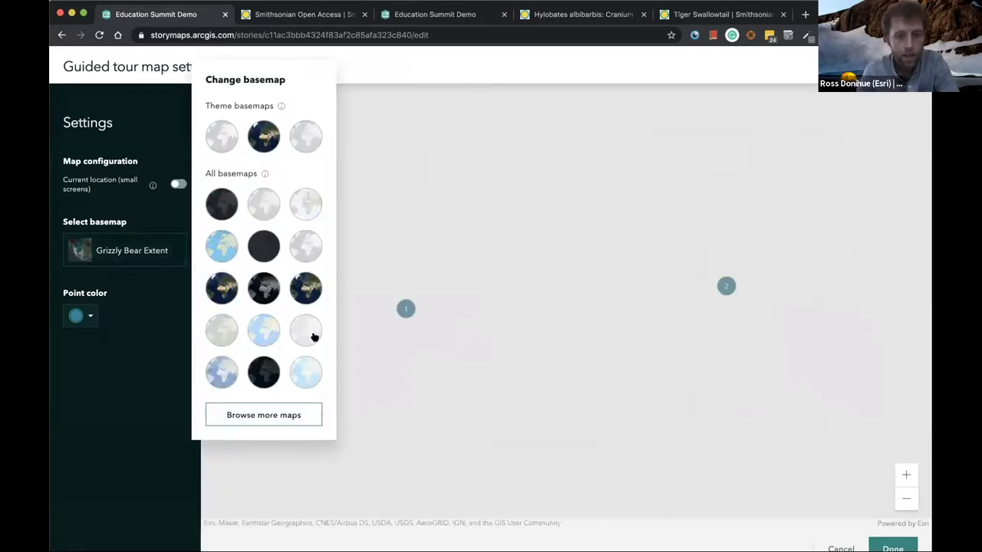
pyautogui.click(264, 136)
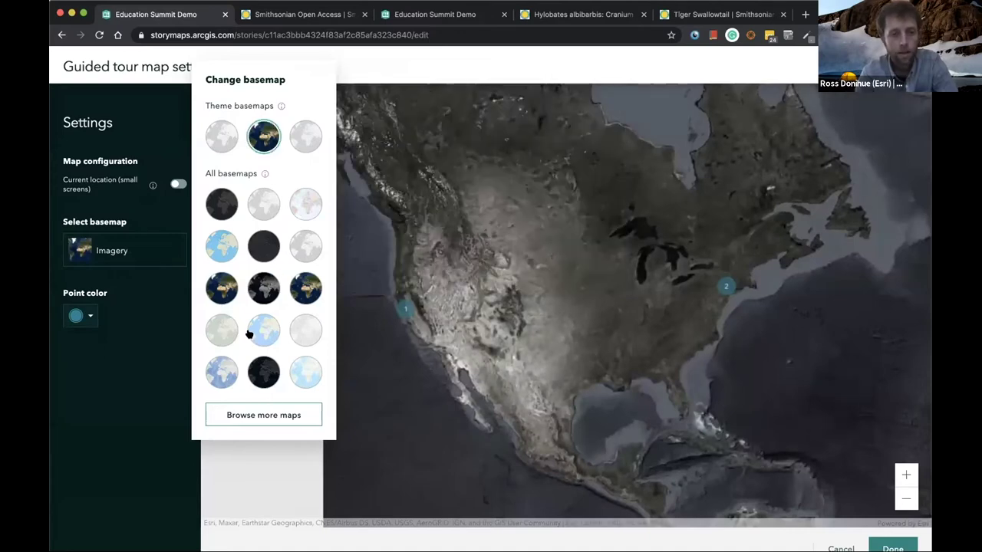
# - Set the guided tour's basemap to the Grizzly Bear Extent web map from My Maps and save the map settings
pyautogui.click(258, 417)
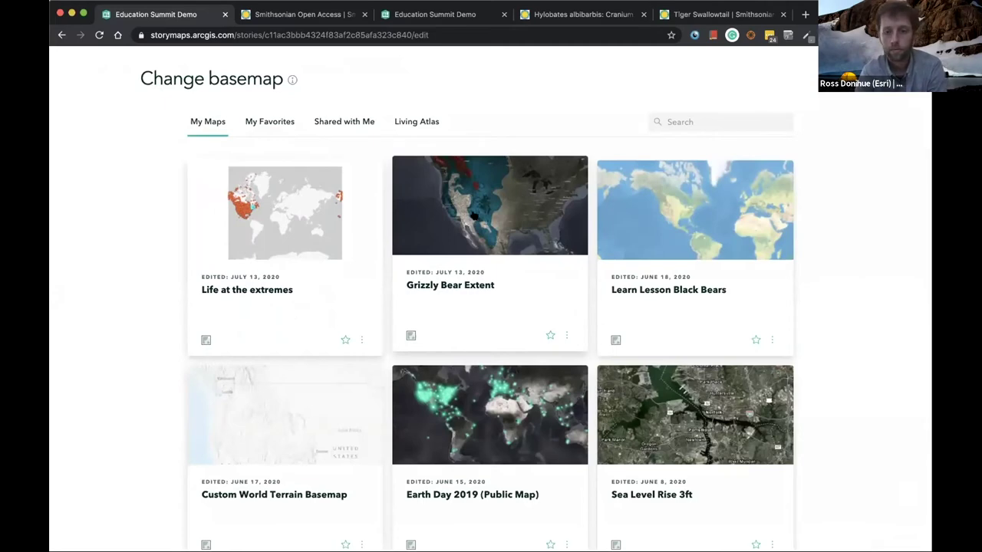
pyautogui.click(474, 218)
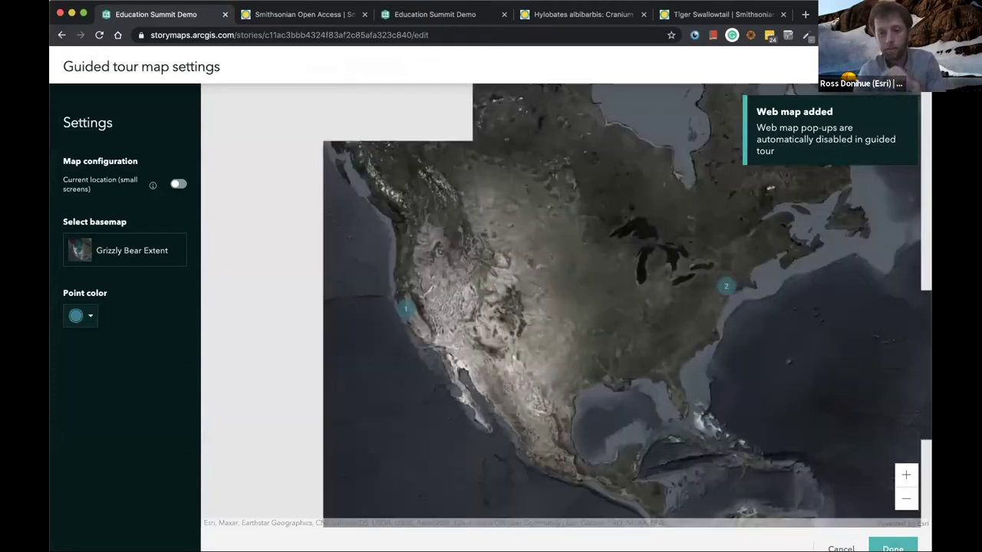
pyautogui.click(830, 538)
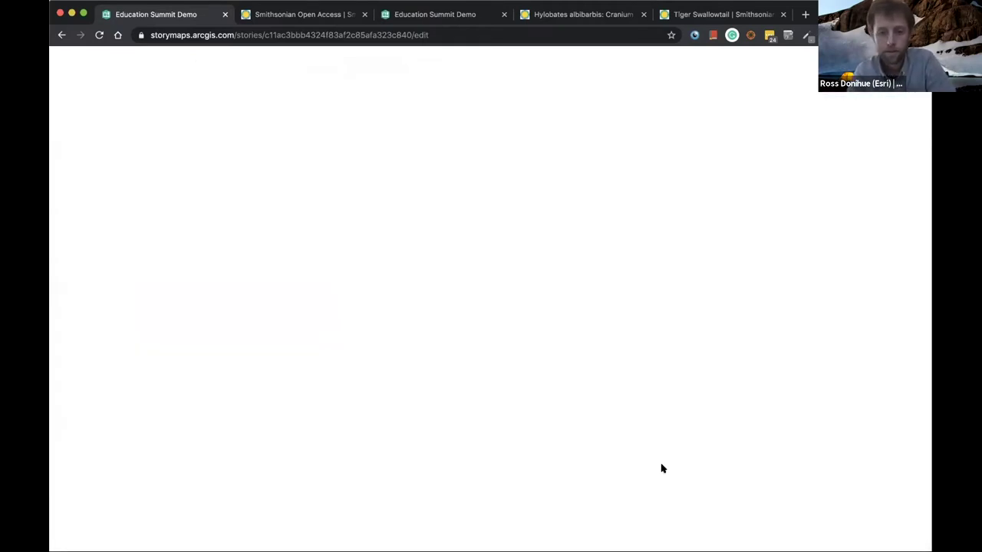
# - Look through the guided tour with its basemap and review the Hello Sidecar slide below it
pyautogui.scroll(-5, 434, 393)
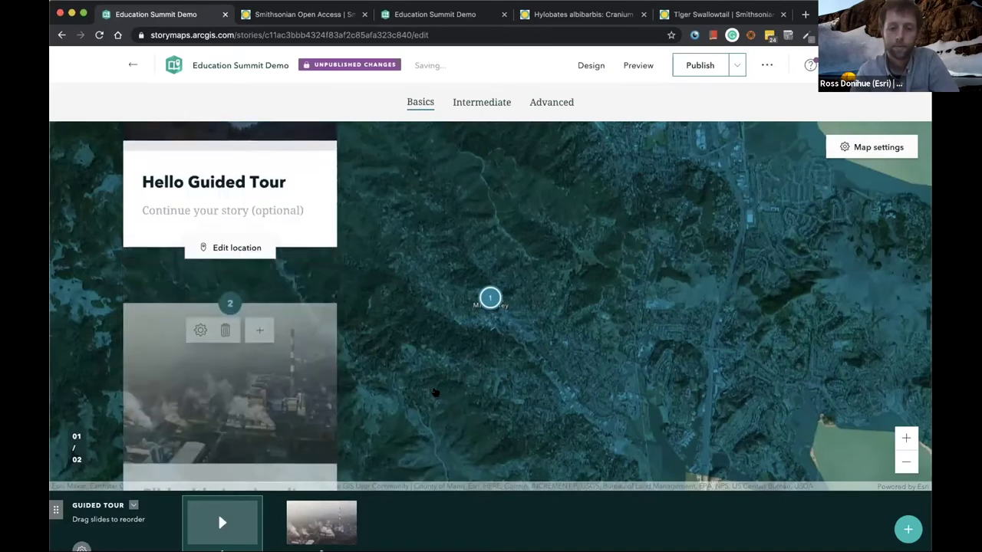
pyautogui.scroll(-6, 434, 389)
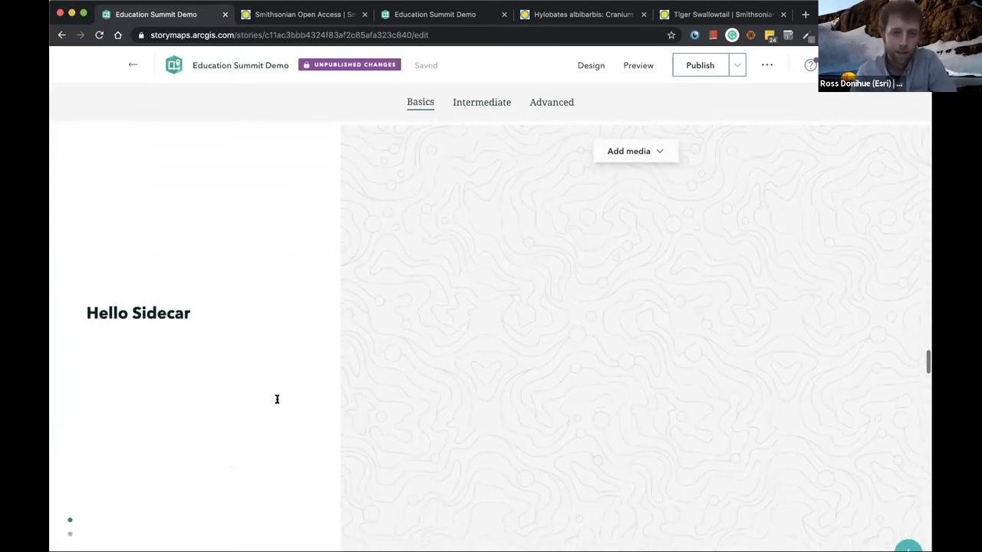
pyautogui.scroll(-1, 277, 399)
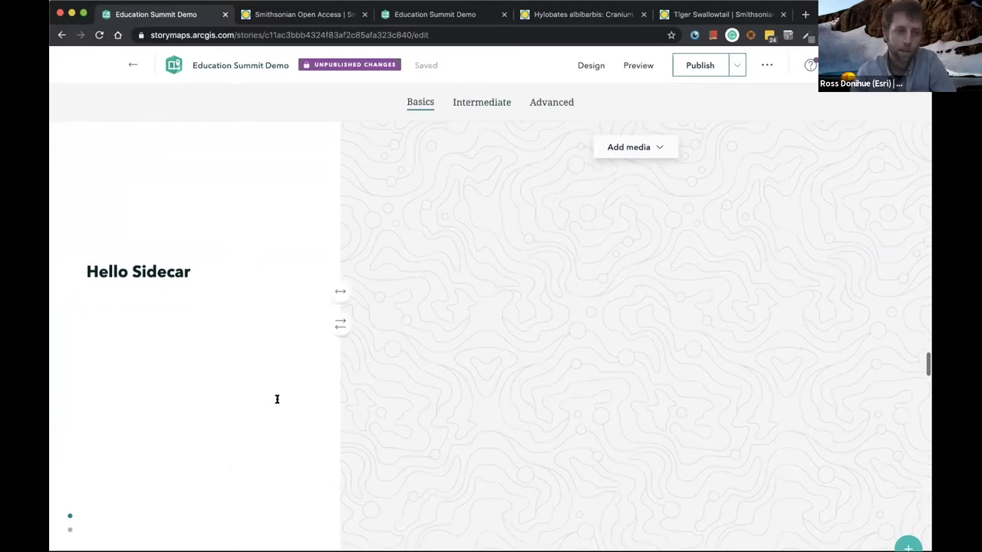
pyautogui.scroll(1, 277, 399)
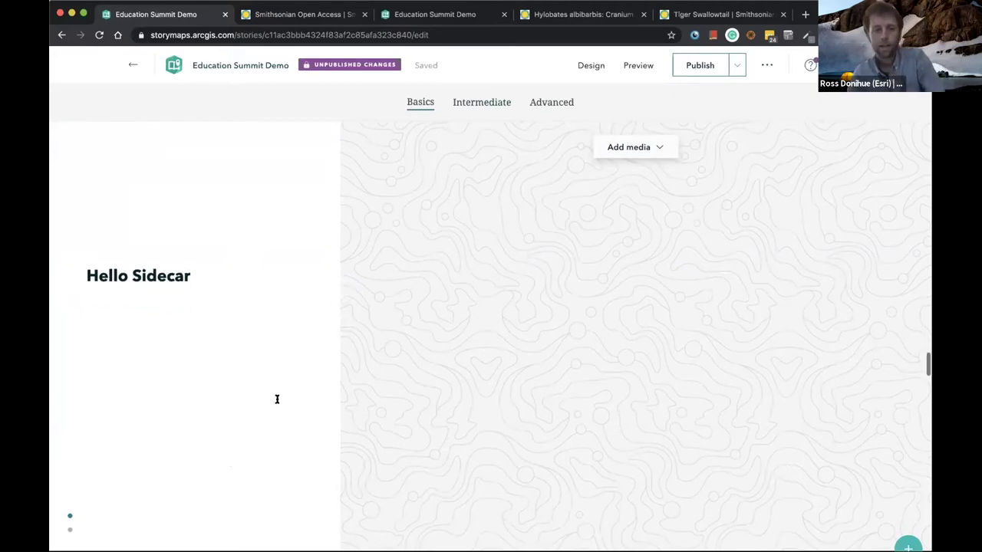
pyautogui.scroll(-3, 277, 399)
pyautogui.scroll(2, 277, 399)
pyautogui.scroll(-5, 277, 399)
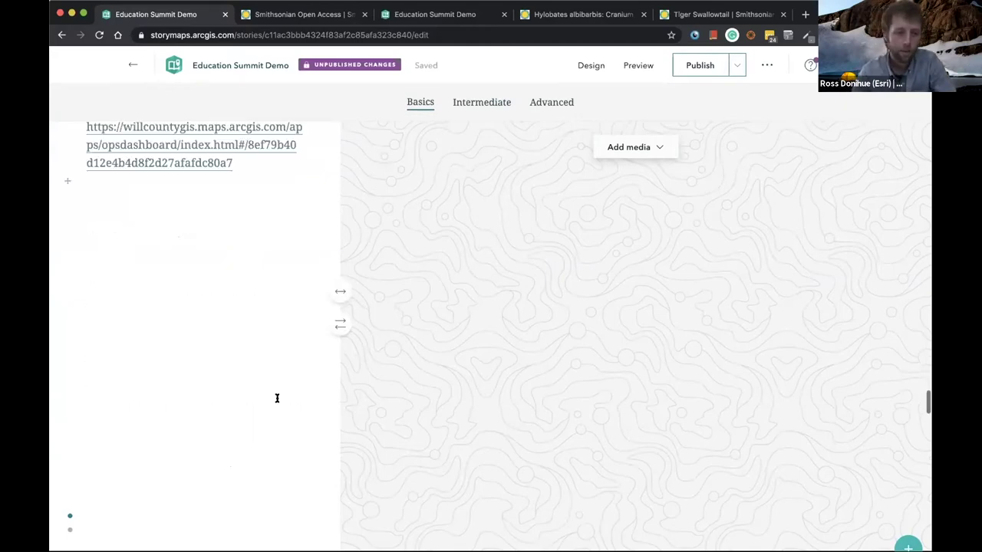
# - Change the layout of the Hello Sidecar block to Floating panel
pyautogui.scroll(-5, 277, 402)
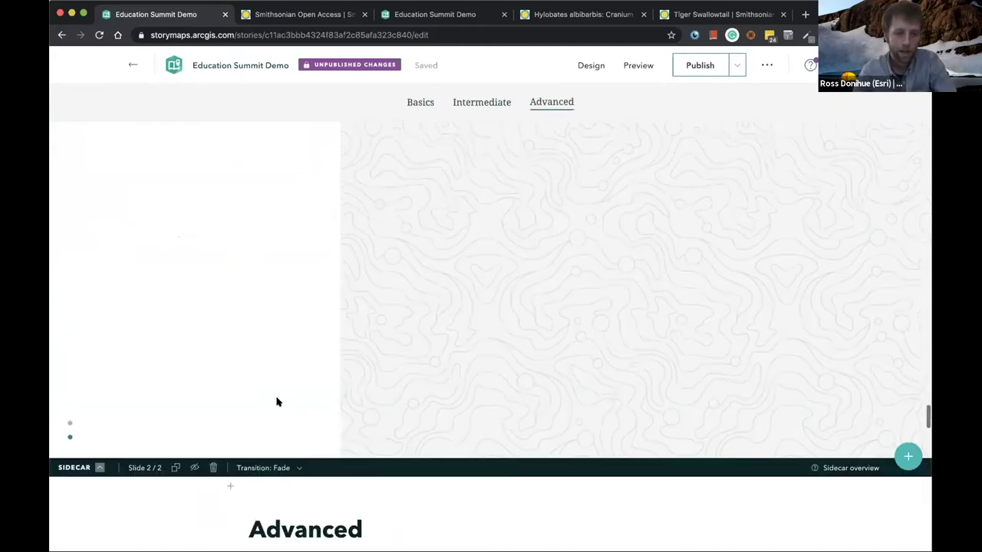
pyautogui.click(100, 468)
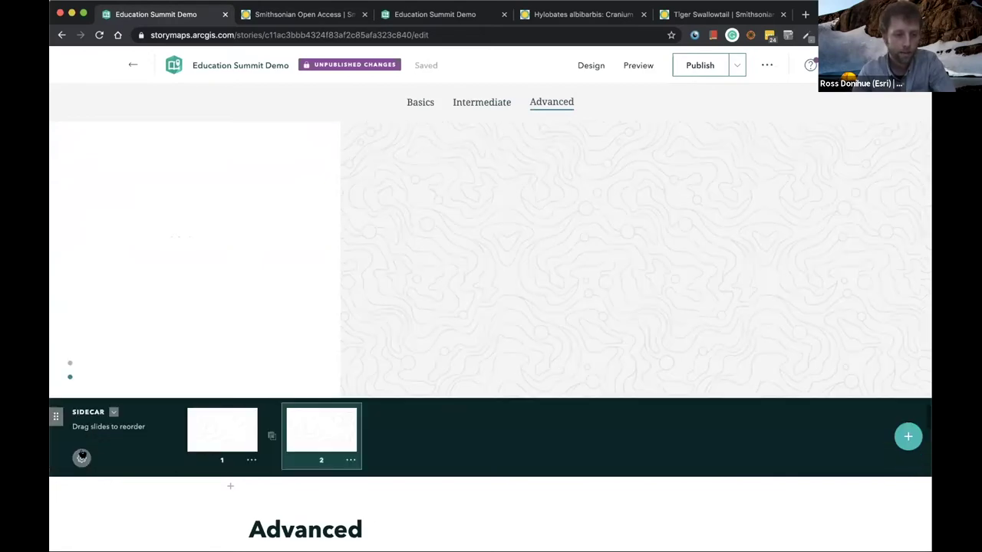
pyautogui.click(80, 458)
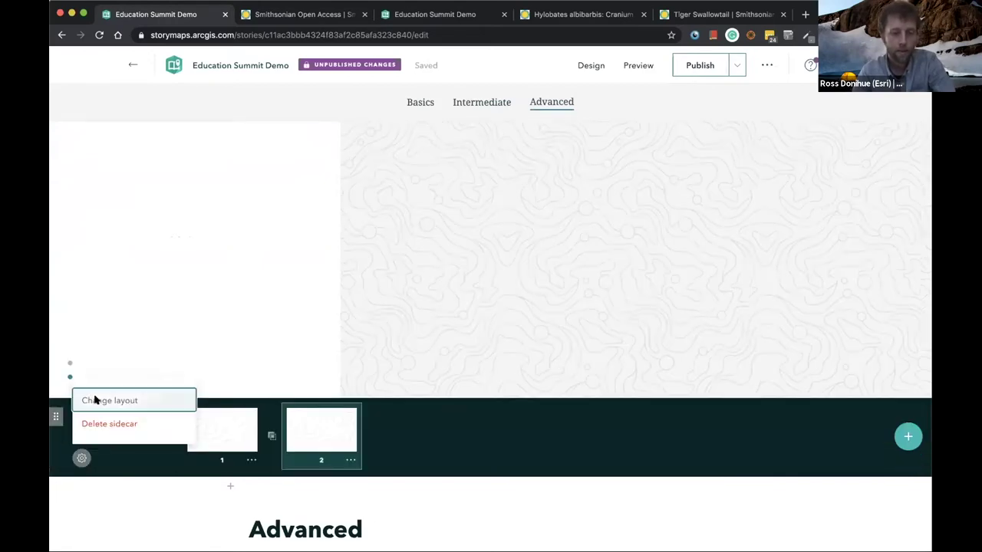
pyautogui.click(97, 401)
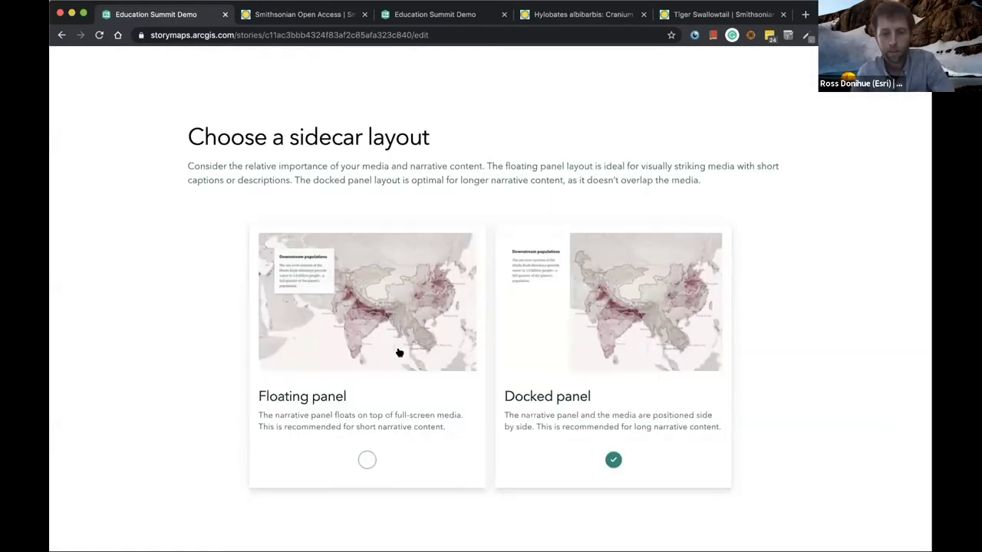
pyautogui.click(377, 409)
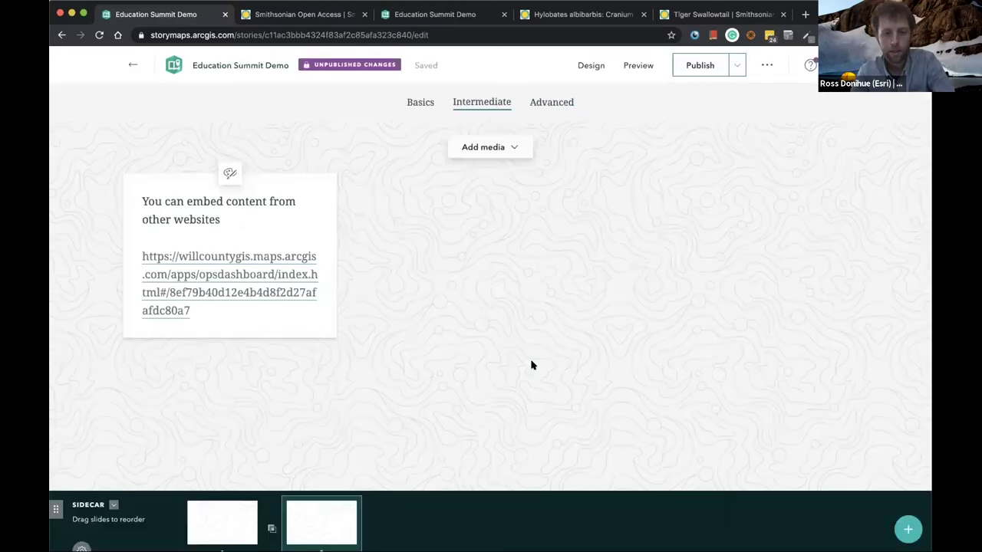
pyautogui.click(480, 154)
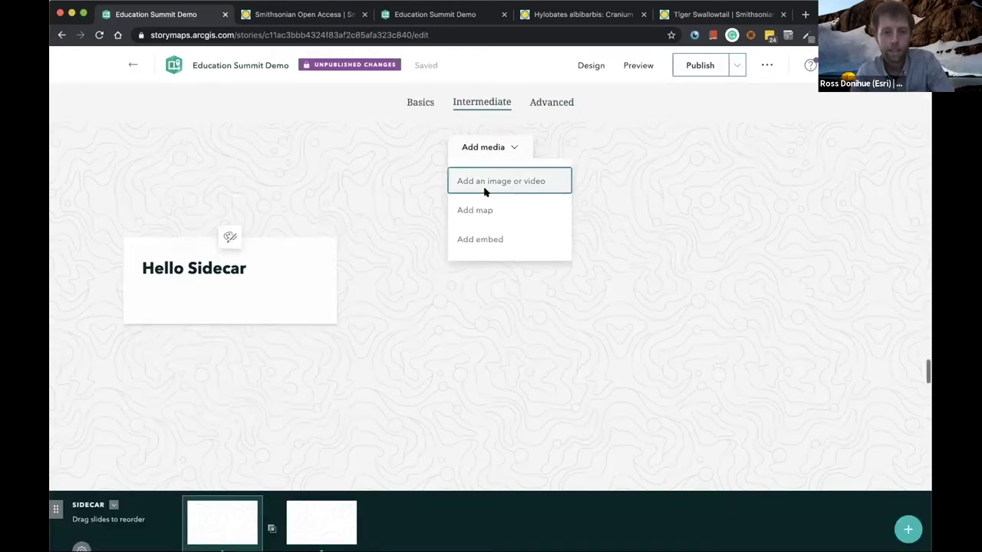
pyautogui.click(485, 190)
pyautogui.click(475, 368)
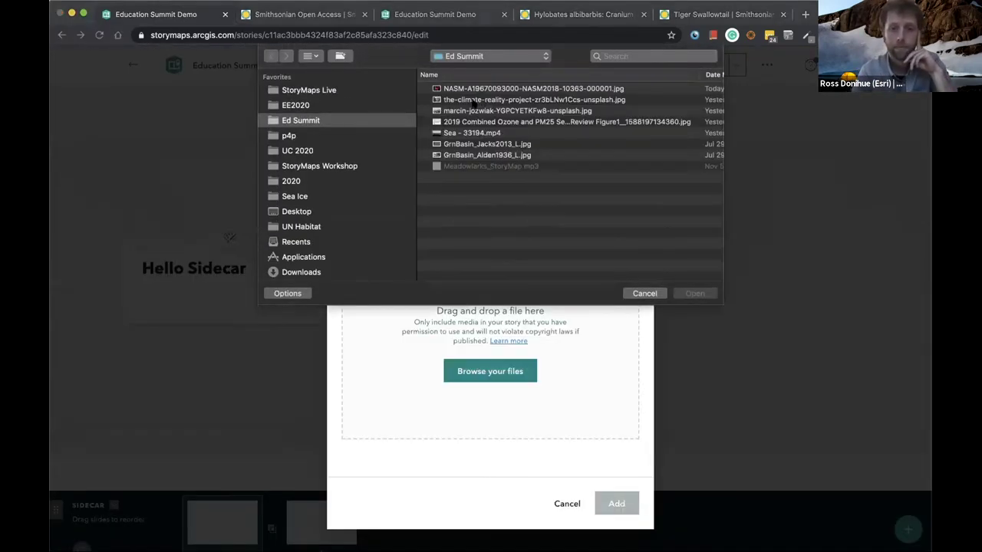
pyautogui.click(472, 89)
pyautogui.click(697, 296)
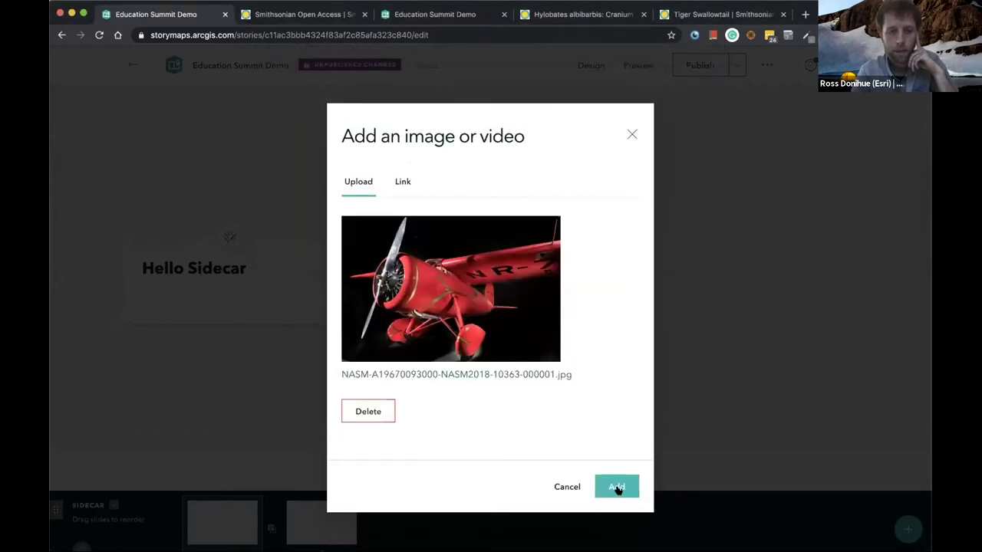
pyautogui.click(617, 488)
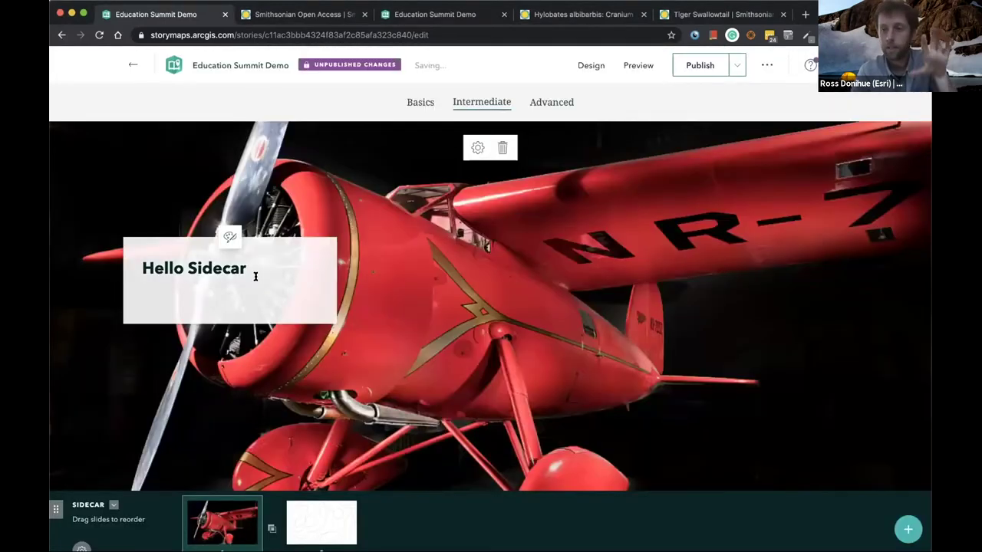
# - Set the Hello Sidecar panel's color to transparent with white text, after trying transparent with dark text
pyautogui.click(229, 239)
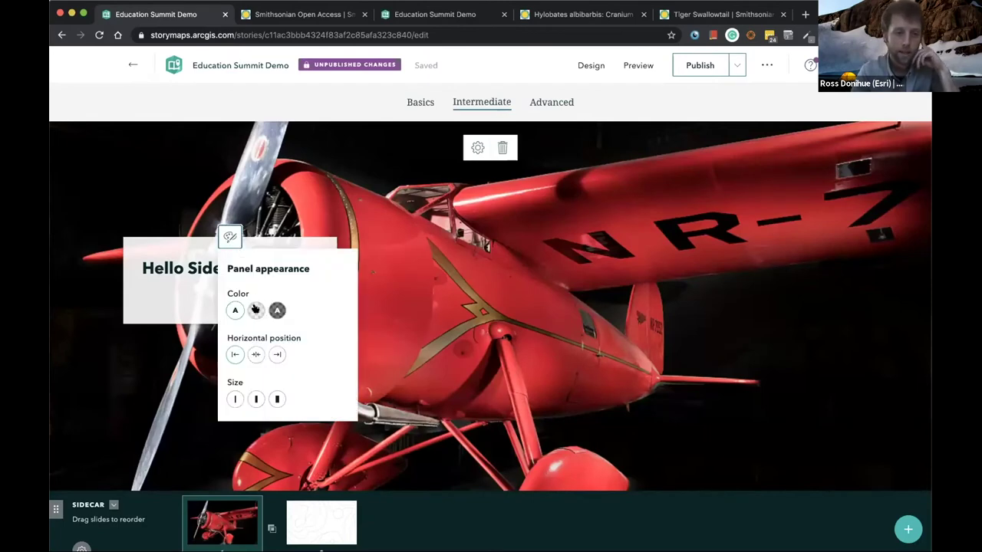
pyautogui.click(255, 310)
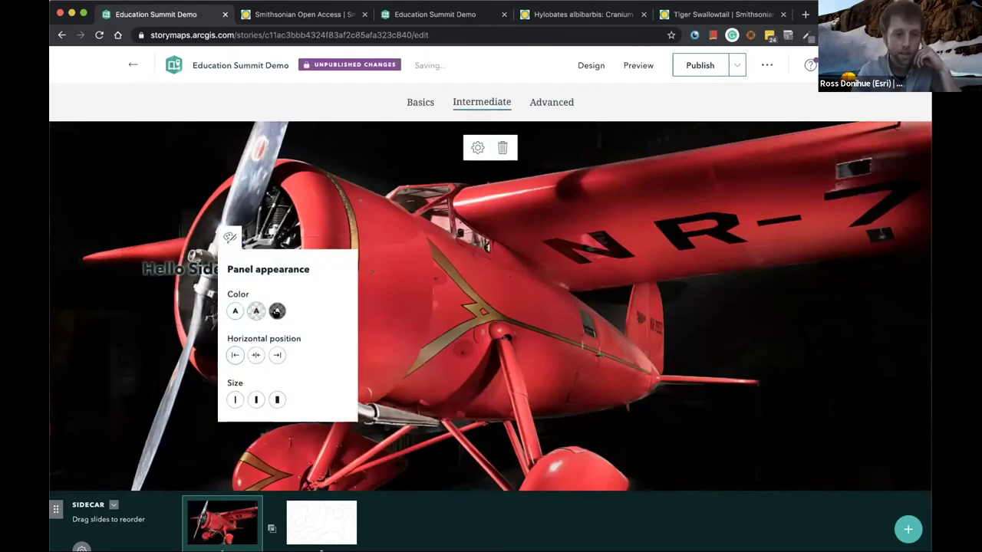
pyautogui.click(277, 310)
pyautogui.click(375, 250)
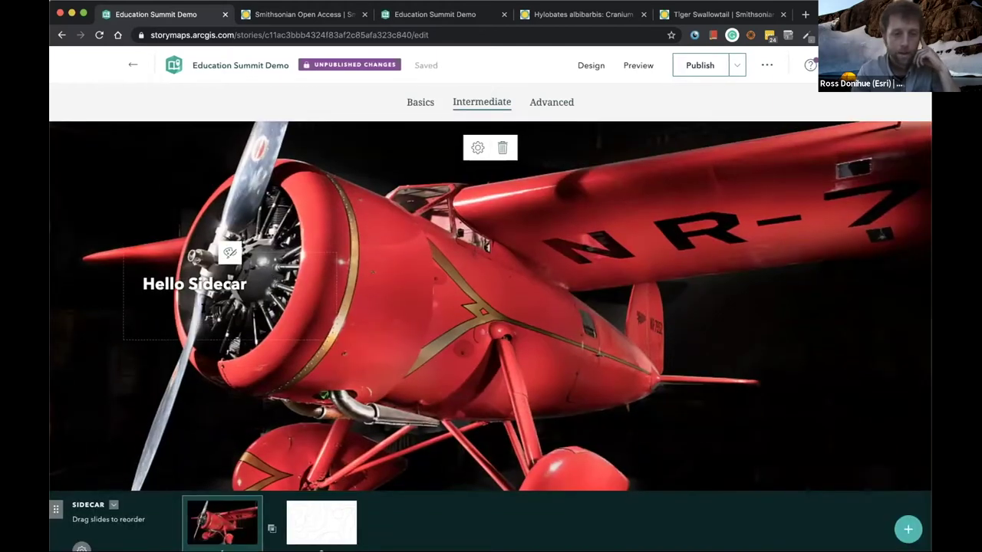
# - Look over the content block types that can be inserted in the Hello Sidecar panel without adding one
pyautogui.click(192, 309)
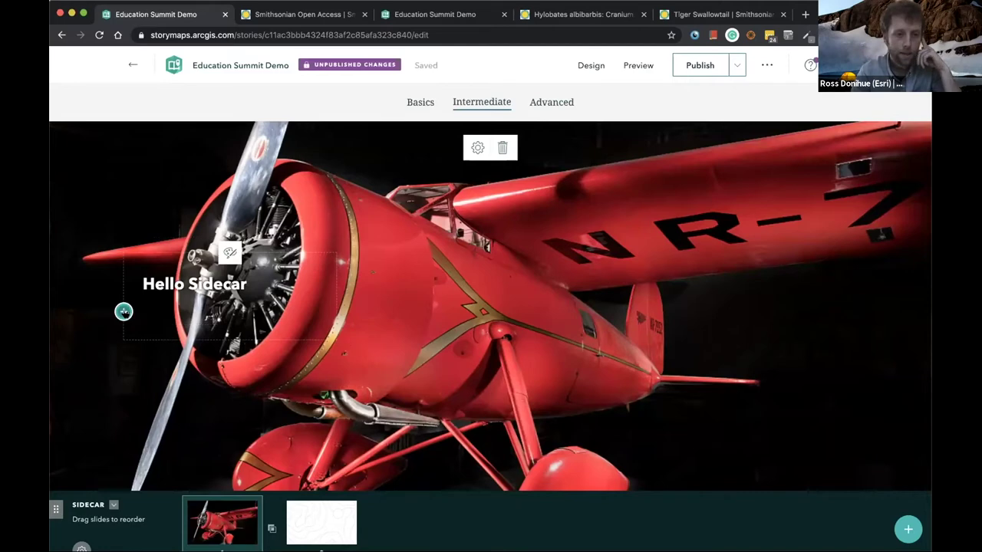
pyautogui.click(123, 311)
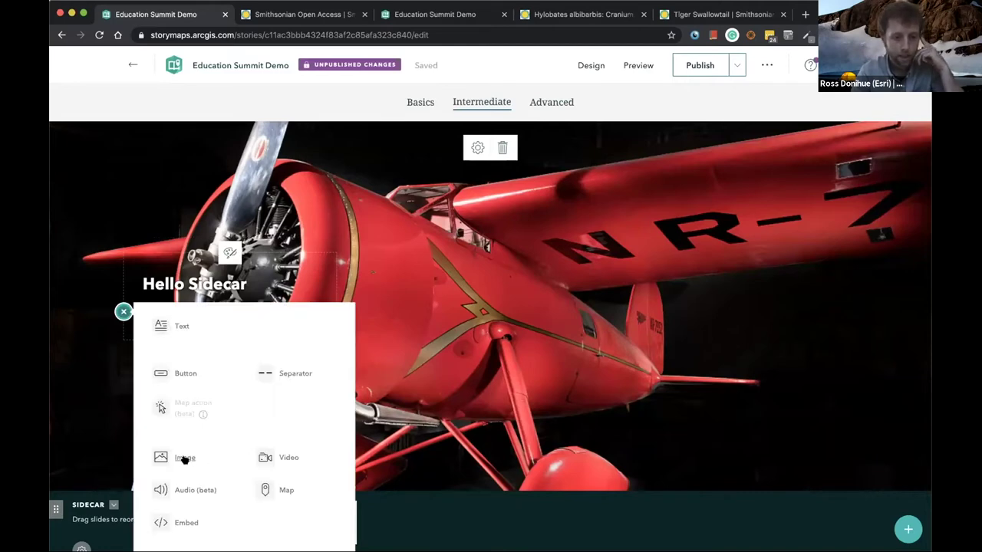
pyautogui.click(421, 385)
# - Copy the willcountygis opsdashboard link from the second sidecar slide's text and add it as that slide's embedded media
pyautogui.scroll(-5, 420, 385)
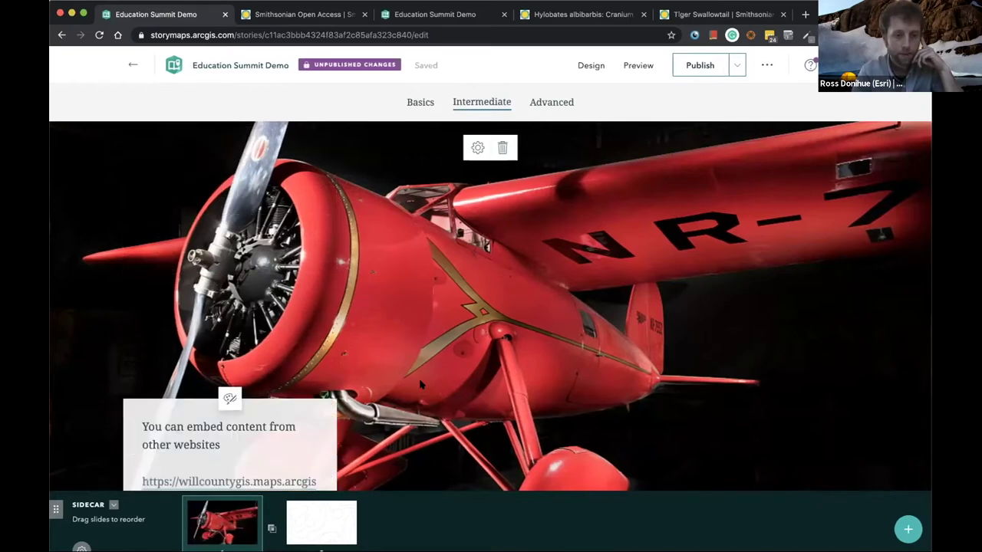
pyautogui.scroll(-5, 420, 385)
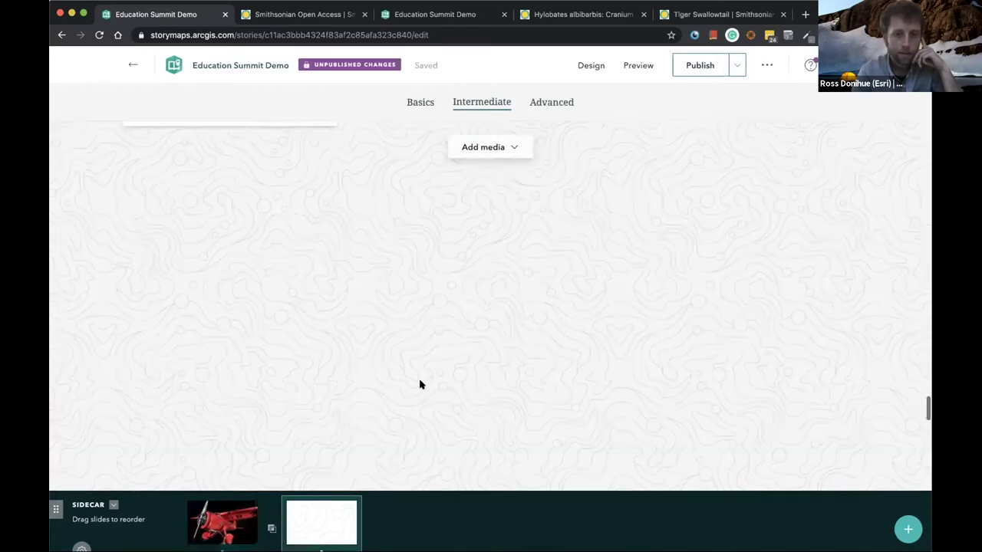
pyautogui.scroll(3, 421, 386)
pyautogui.tripleClick(139, 270)
pyautogui.press('super+c')
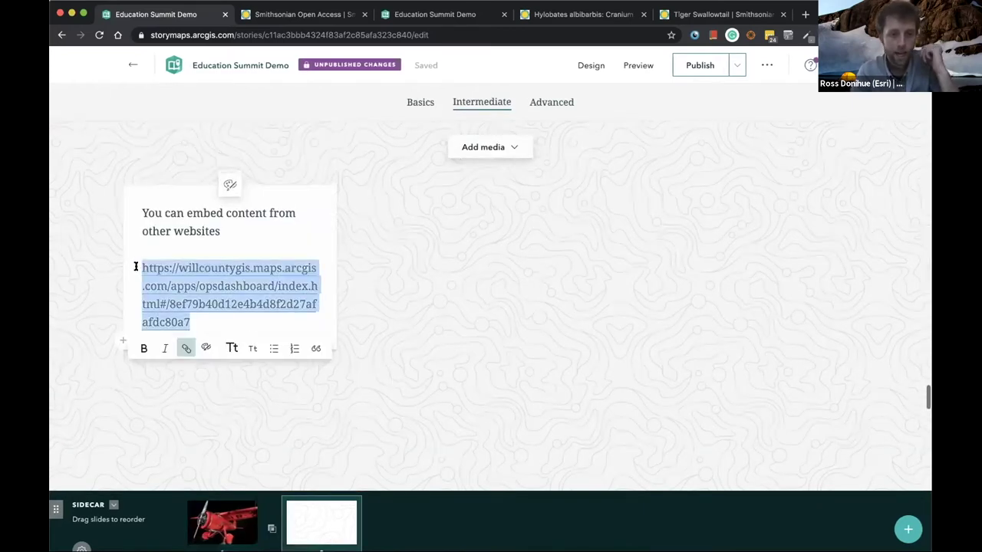
pyautogui.click(456, 156)
pyautogui.click(471, 236)
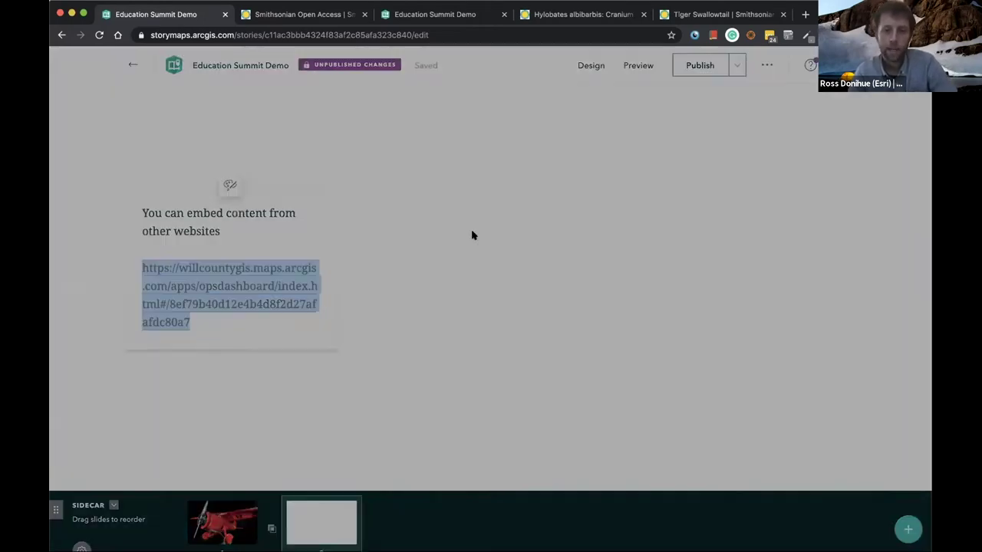
pyautogui.press('super+v')
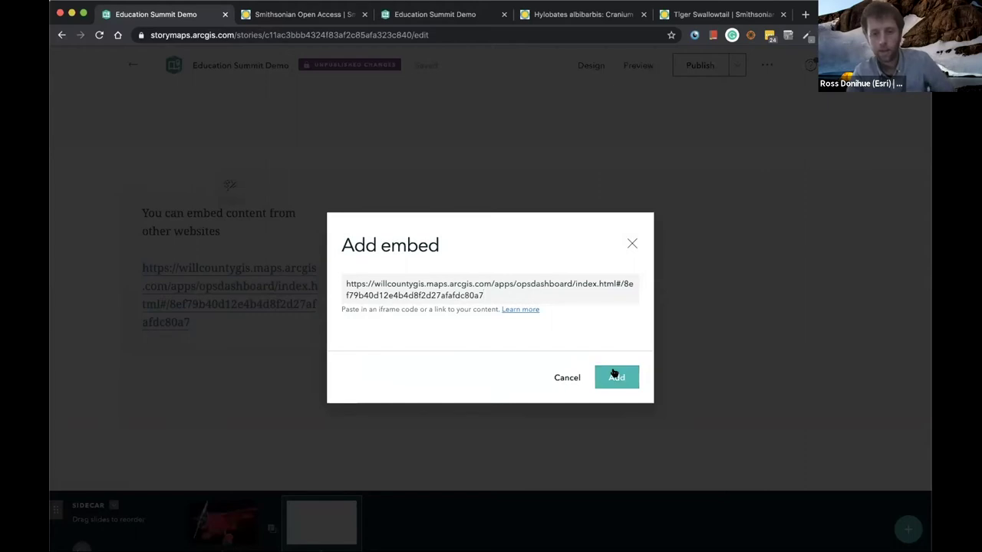
pyautogui.click(614, 374)
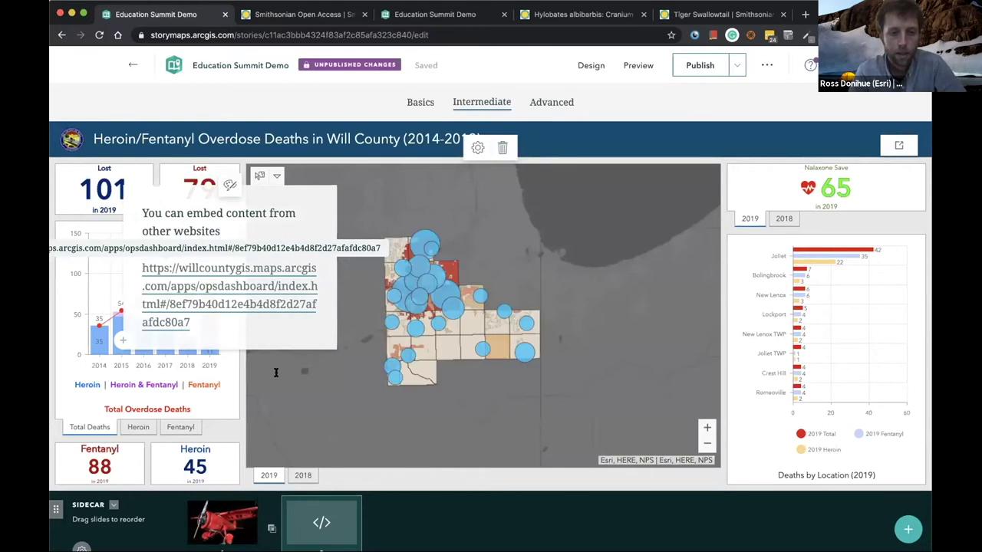
# - Check the text panel over the embedded dashboard and change the sidecar's layout to Docked panel
pyautogui.scroll(-1, 245, 335)
pyautogui.scroll(-3, 246, 338)
pyautogui.scroll(3, 489, 296)
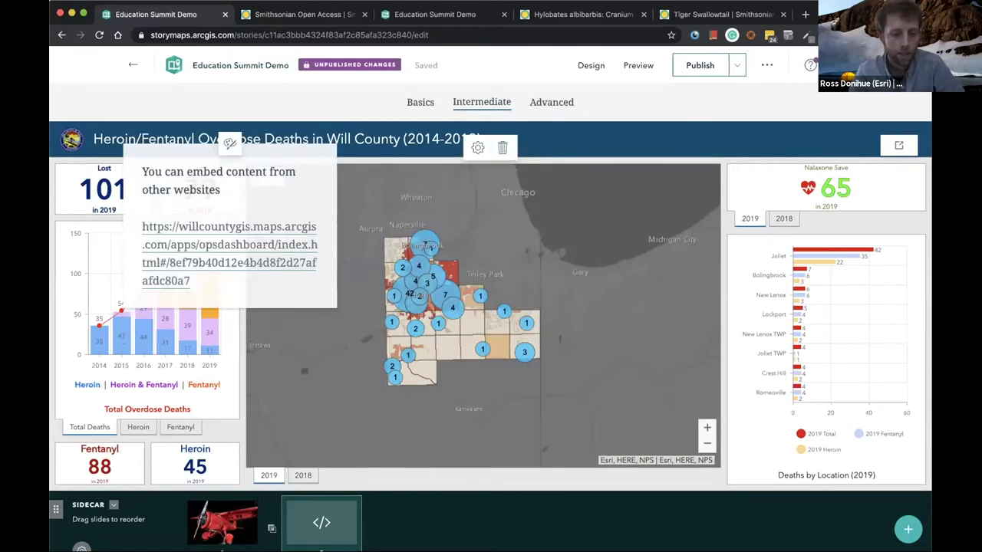
pyautogui.click(82, 548)
pyautogui.click(100, 496)
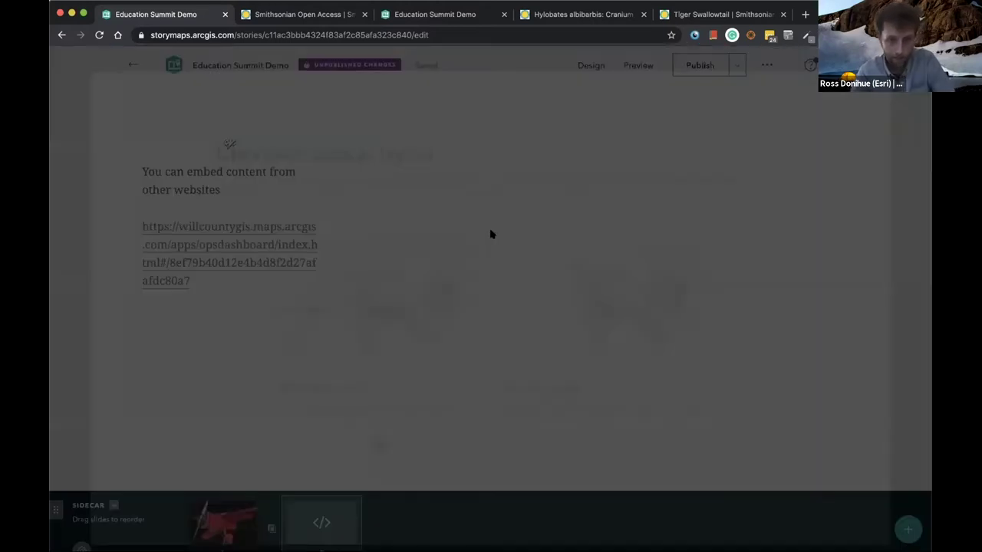
pyautogui.click(613, 459)
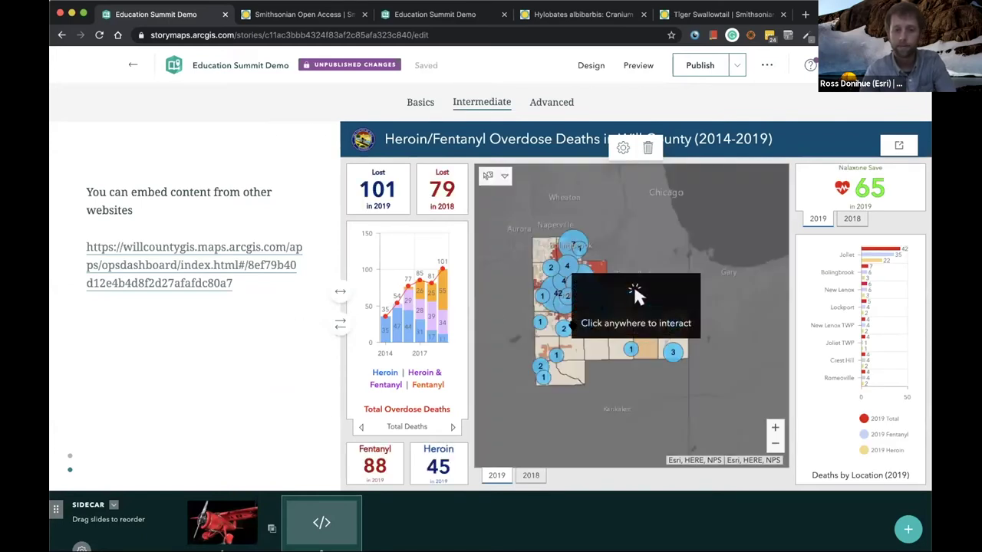
# - Review the docked dashboard slide and examine the map transition between Earthquakes View 1 and View 2 in the Map Choreography sidecar
pyautogui.scroll(-2, 286, 334)
pyautogui.scroll(-6, 286, 334)
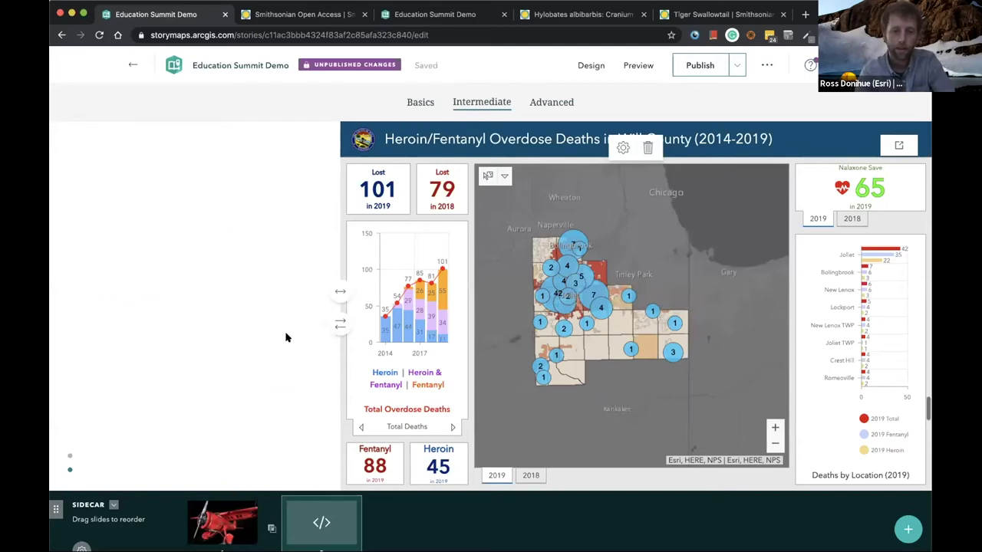
pyautogui.scroll(-4, 286, 334)
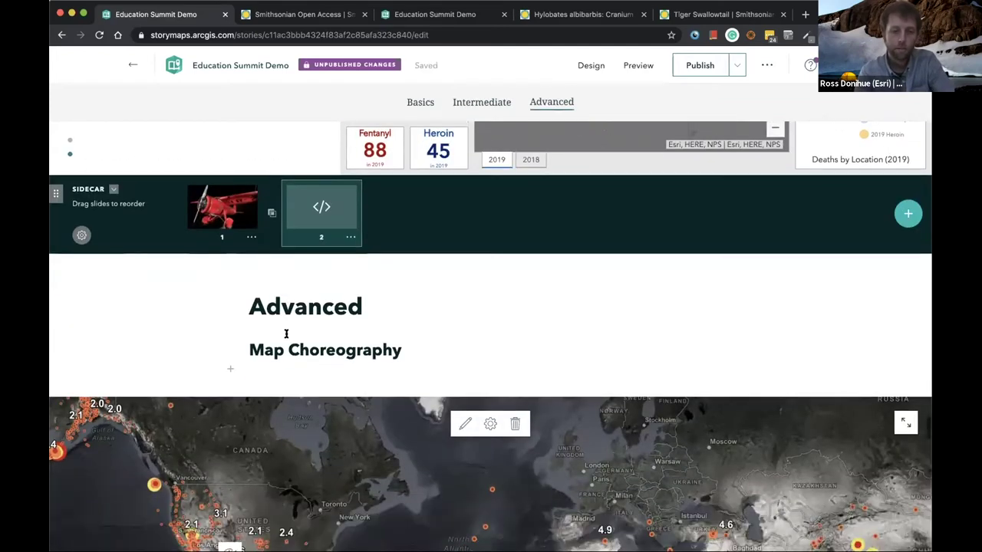
pyautogui.scroll(-2, 286, 334)
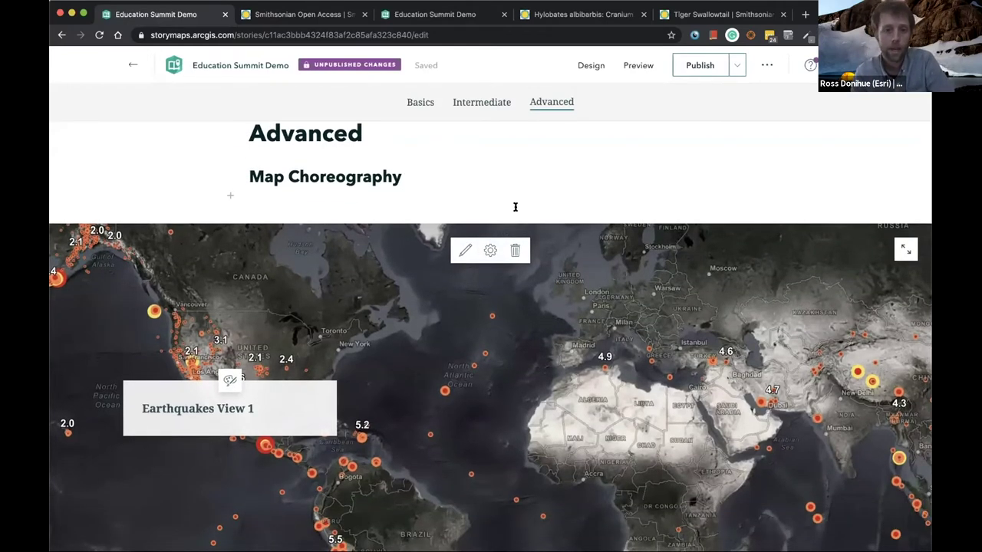
pyautogui.scroll(-3, 515, 207)
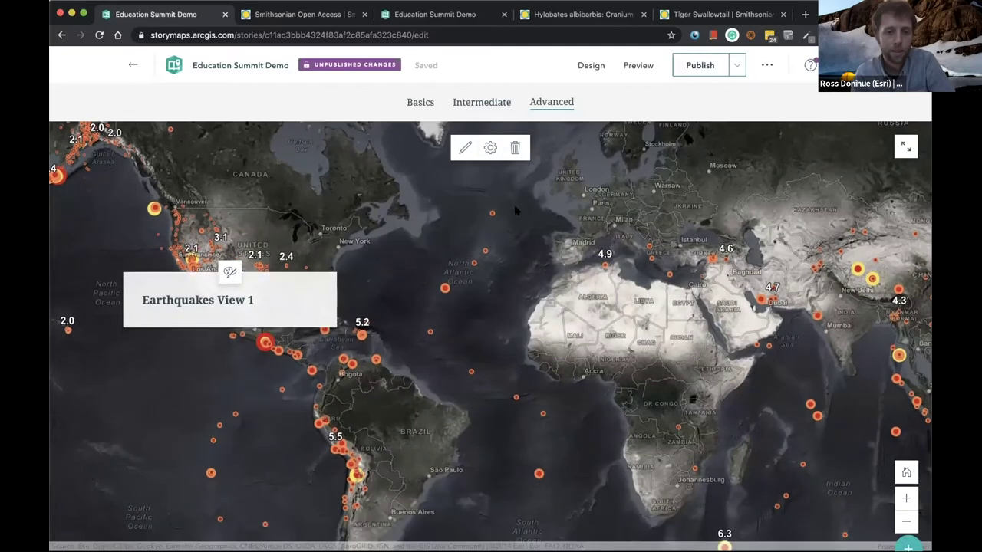
pyautogui.scroll(3, 515, 211)
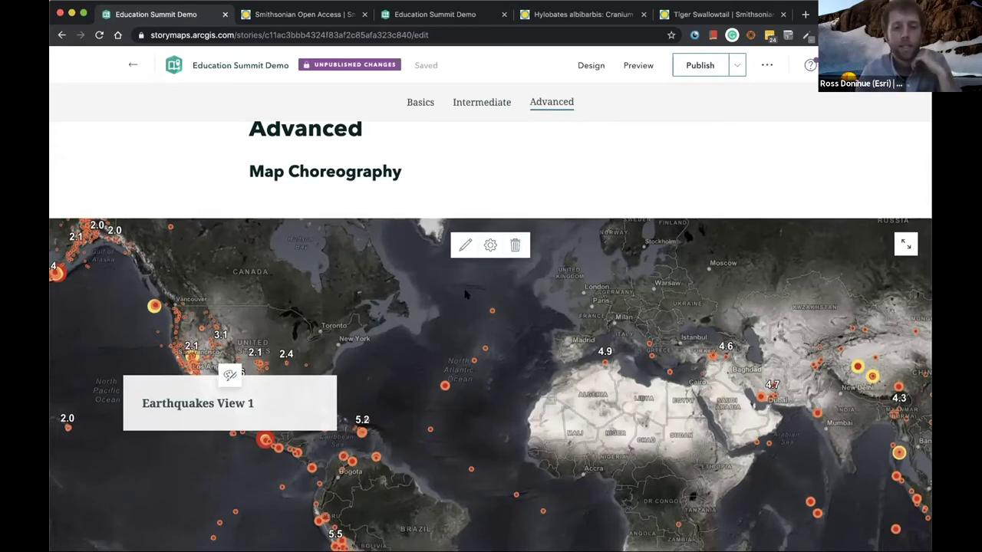
pyautogui.scroll(-3, 465, 294)
pyautogui.scroll(-5, 465, 294)
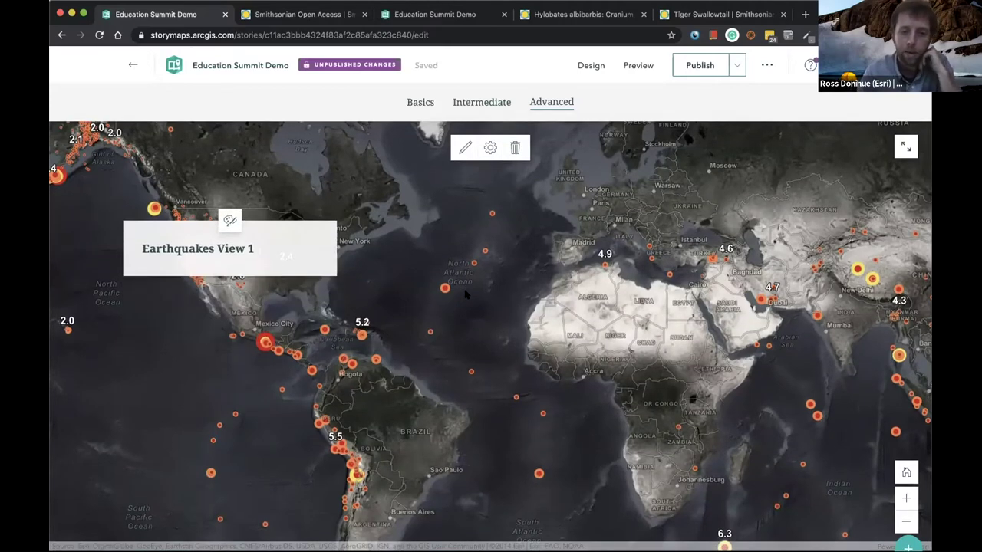
pyautogui.scroll(-5, 465, 293)
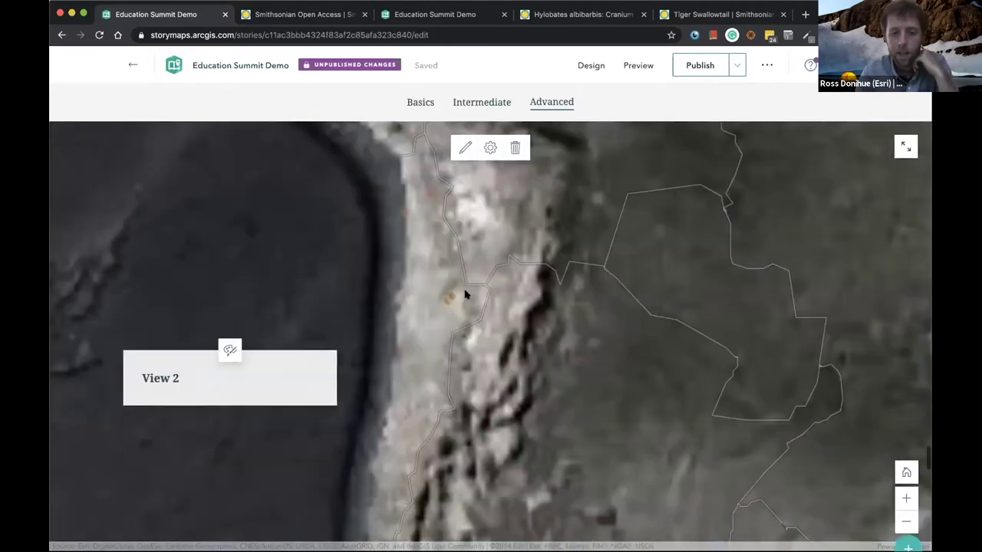
pyautogui.scroll(-5, 465, 293)
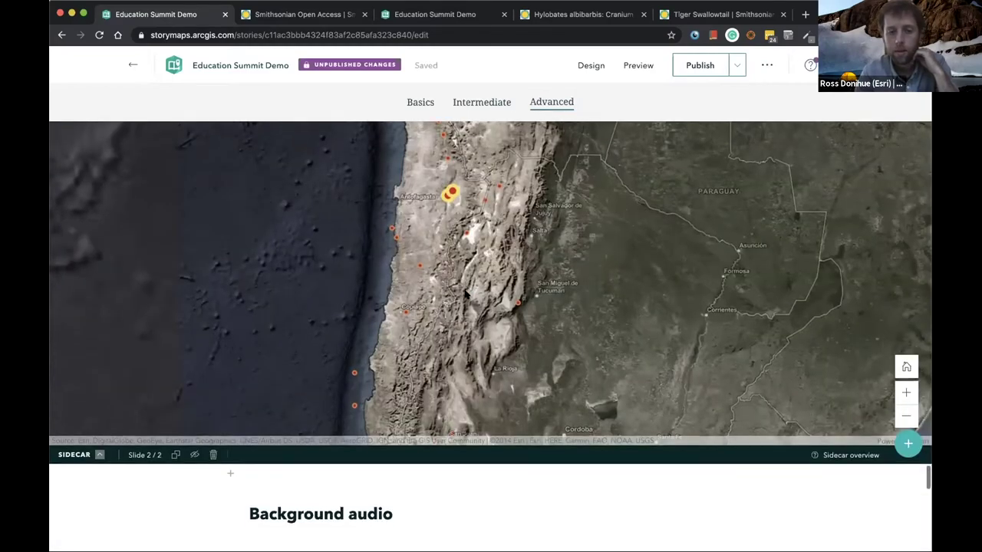
pyautogui.scroll(10, 465, 294)
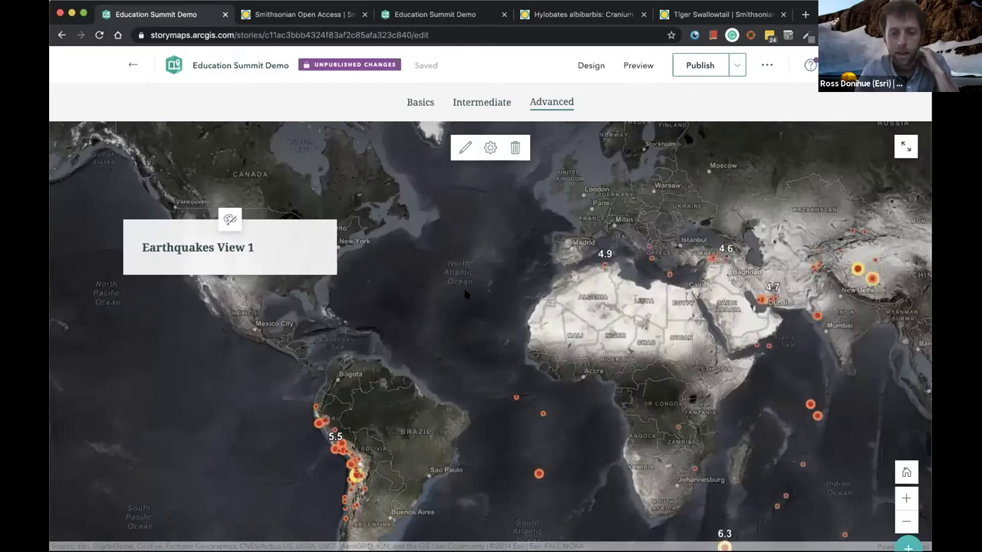
pyautogui.scroll(-5, 465, 294)
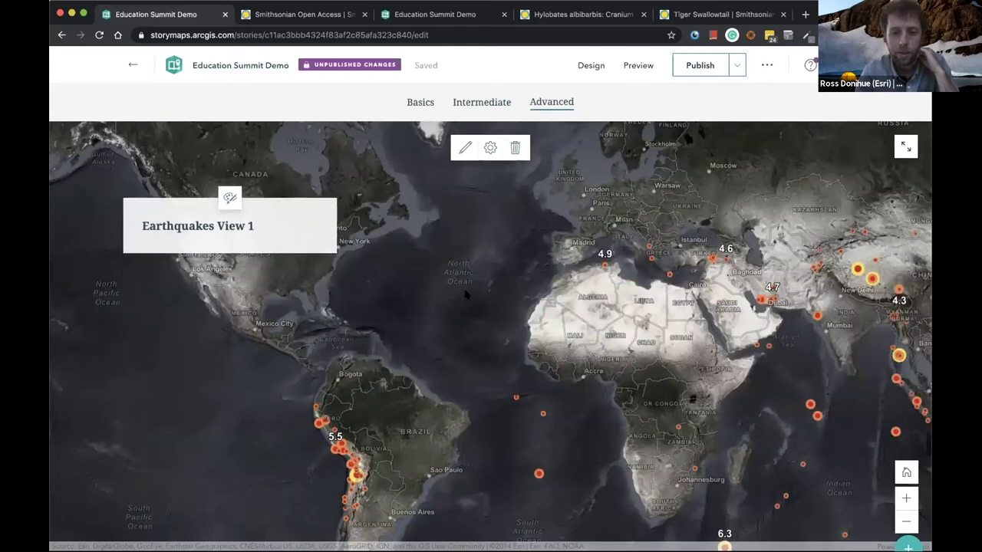
pyautogui.scroll(-2, 465, 294)
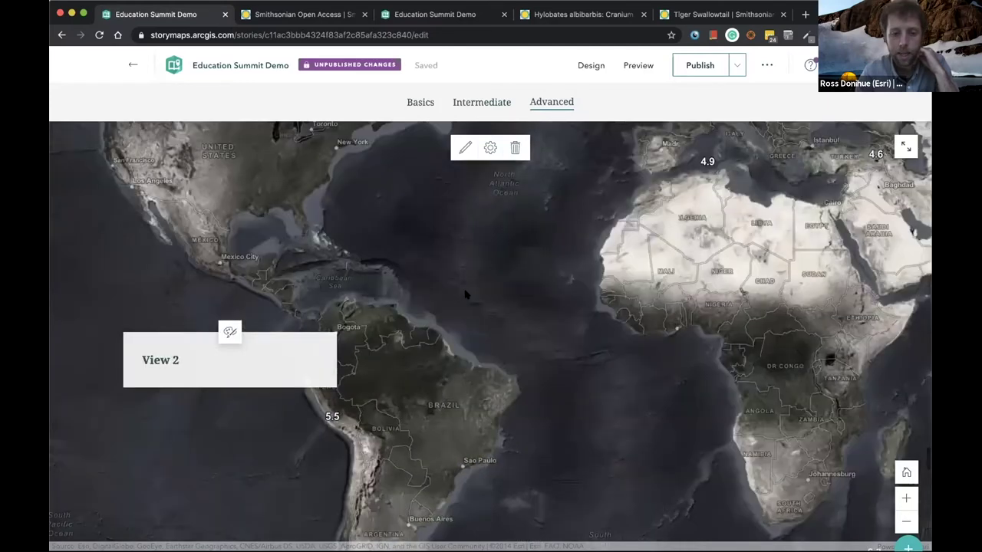
pyautogui.scroll(-2, 465, 294)
pyautogui.scroll(-2, 464, 294)
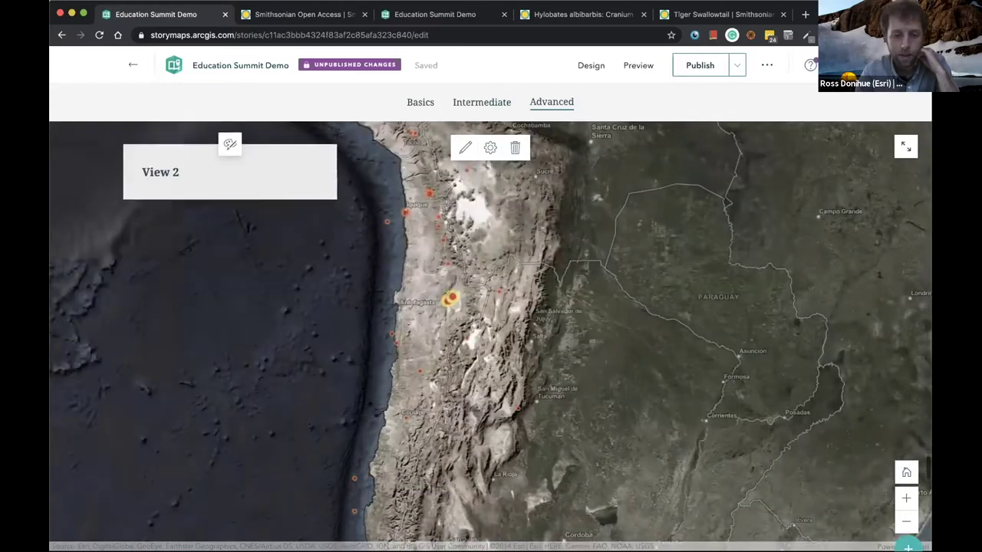
# - Duplicate the second slide of the Map Choreography sidecar
pyautogui.scroll(-3, 253, 503)
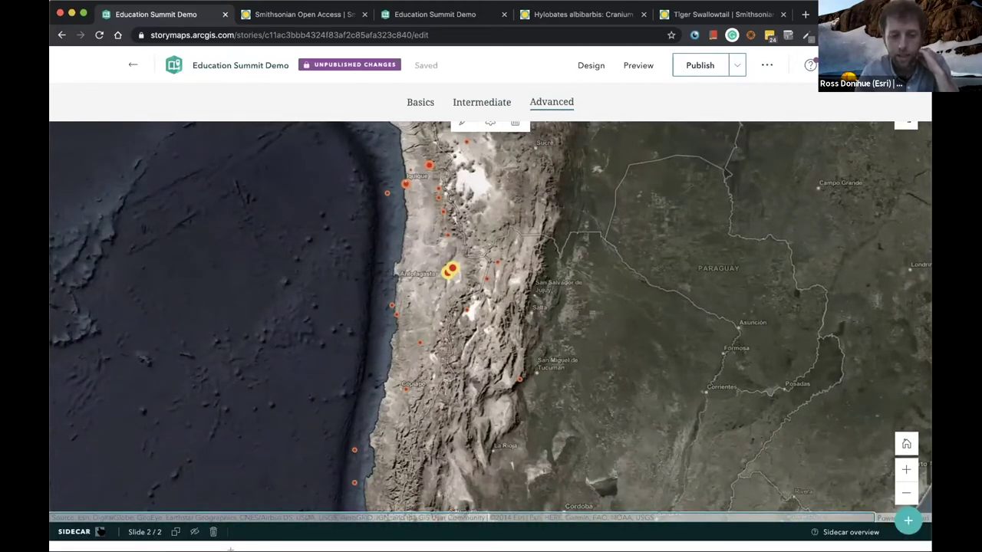
pyautogui.moveTo(323, 524)
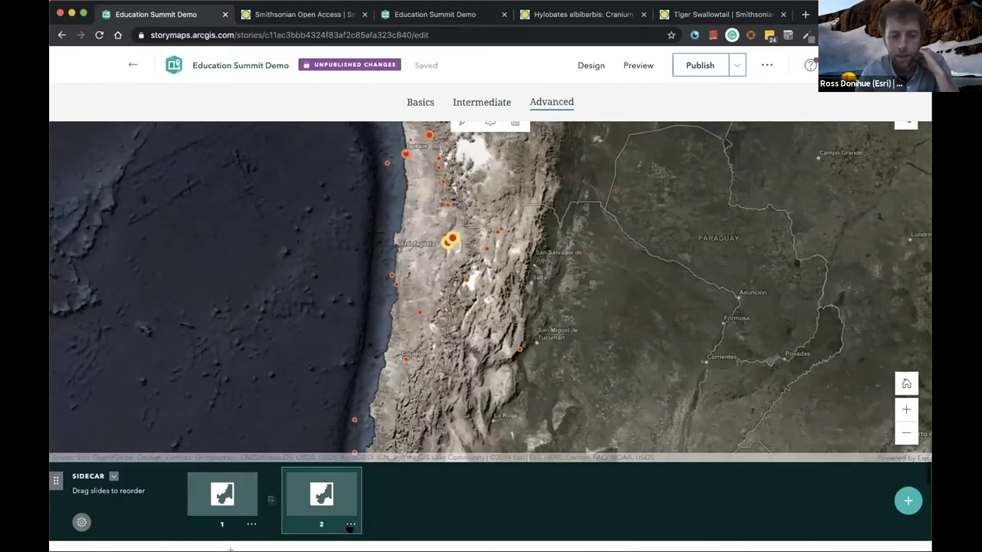
pyautogui.click(350, 524)
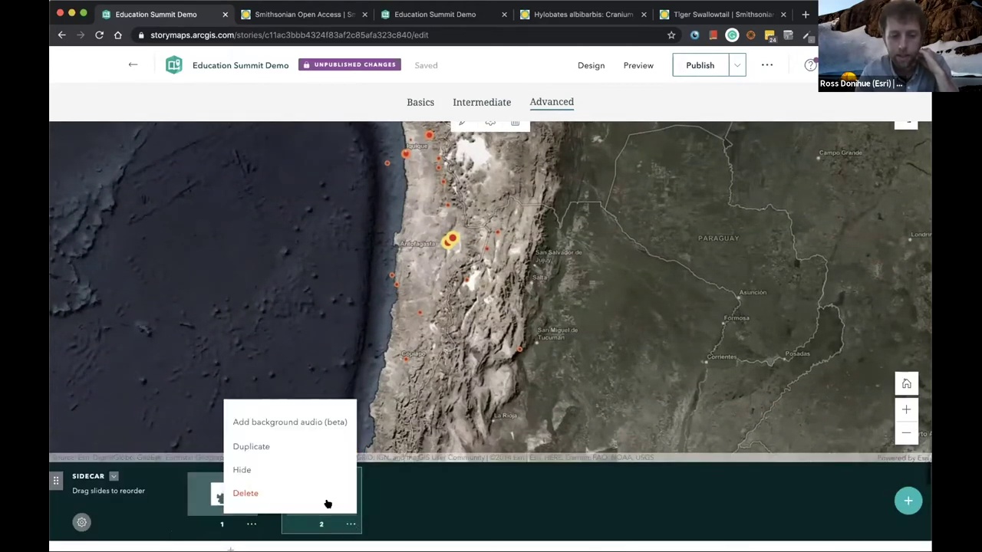
pyautogui.click(296, 448)
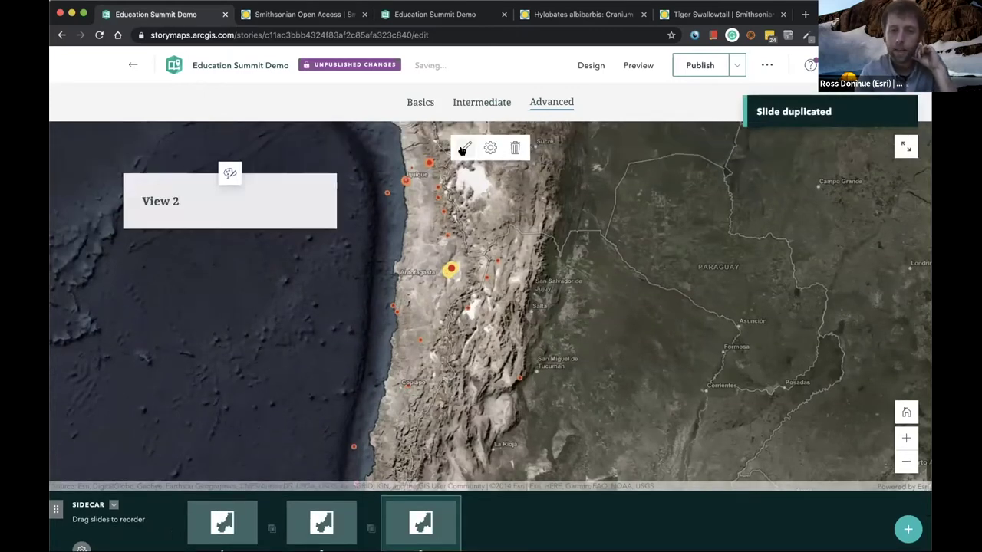
# - Zoom the duplicated slide's map in on the earthquakes near Antofagasta and place the adjusted map
pyautogui.click(464, 148)
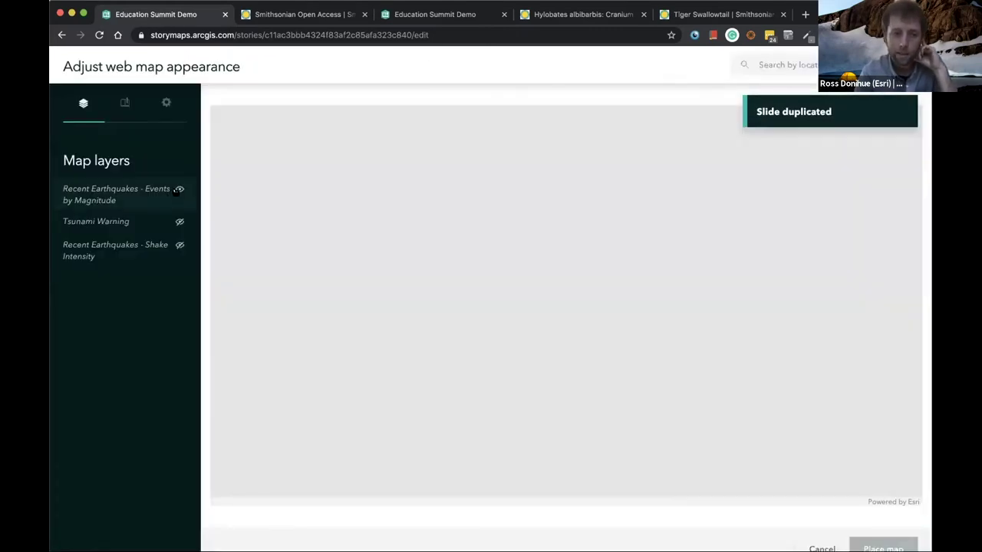
pyautogui.moveTo(179, 193)
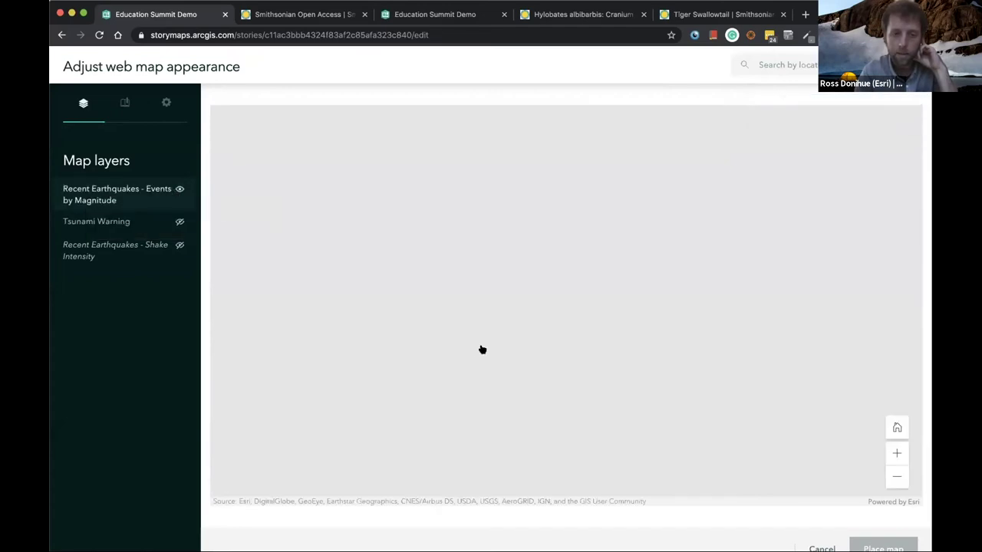
pyautogui.click(896, 453)
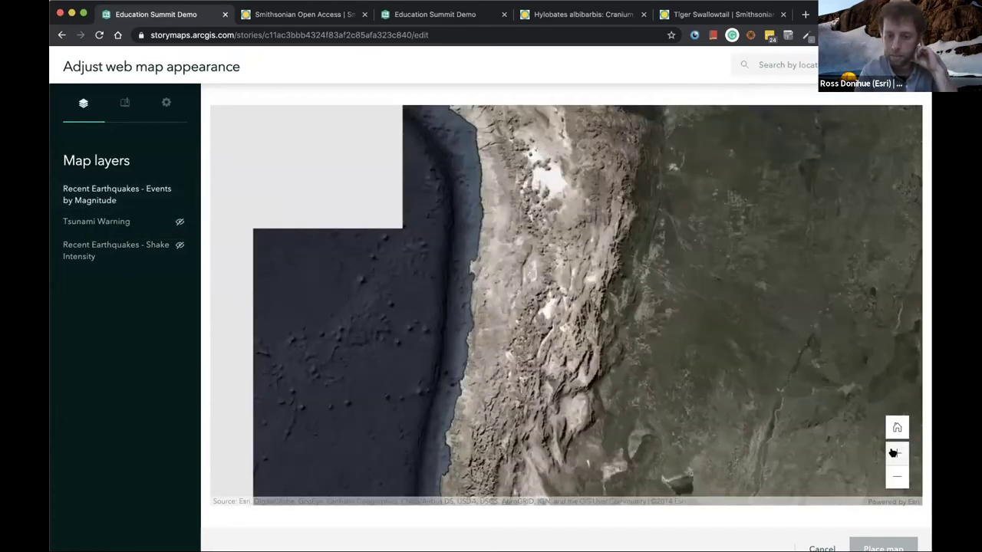
pyautogui.click(895, 453)
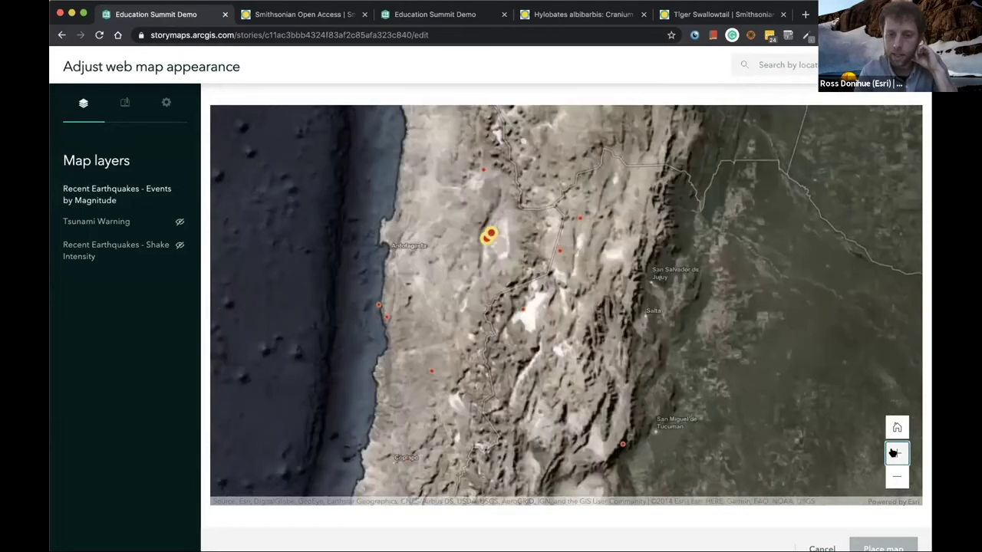
pyautogui.click(893, 454)
pyautogui.moveTo(570, 299); pyautogui.dragTo(652, 379)
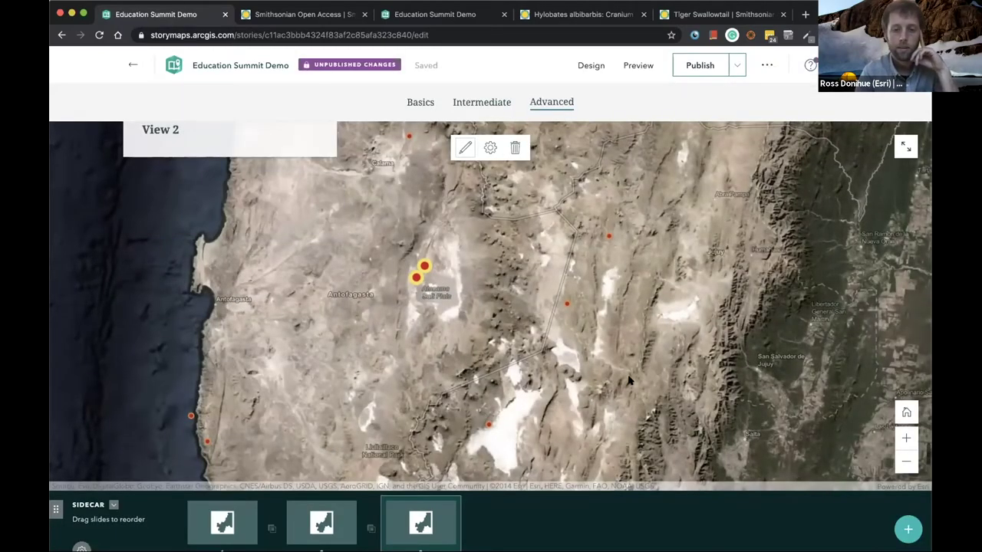
# - Review the map transitions across all three Map Choreography slides, from the world view to the closest view
pyautogui.scroll(3, 629, 380)
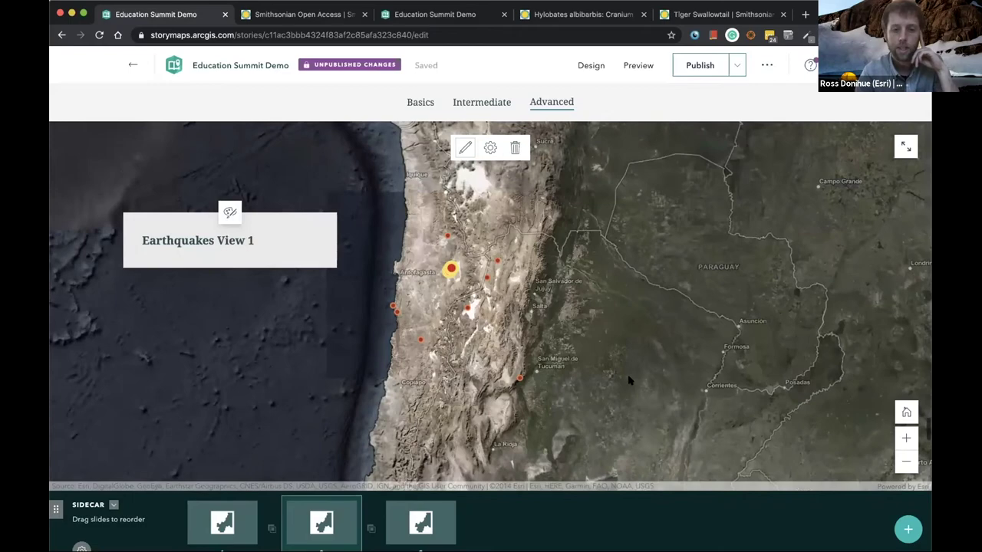
pyautogui.scroll(5, 629, 381)
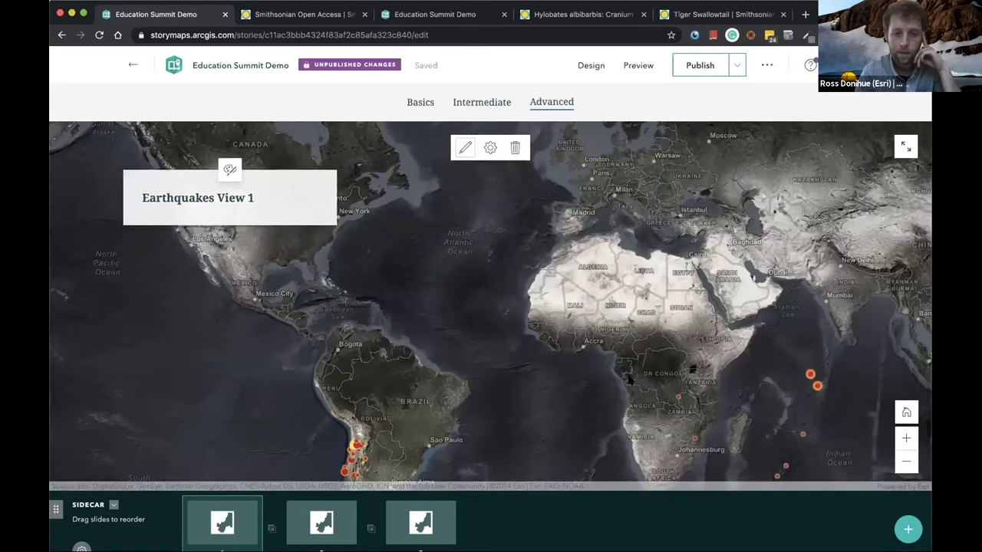
pyautogui.scroll(-5, 629, 380)
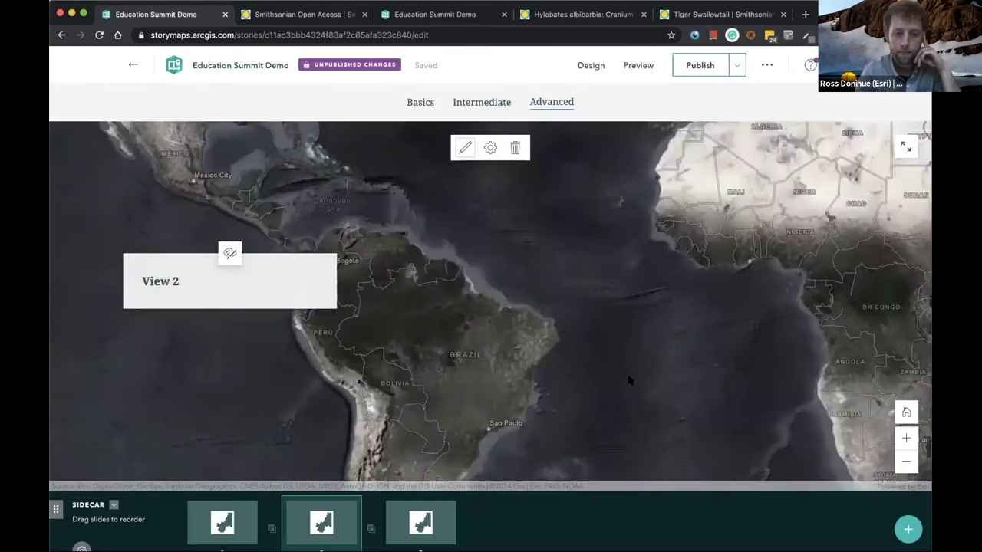
pyautogui.scroll(-5, 629, 380)
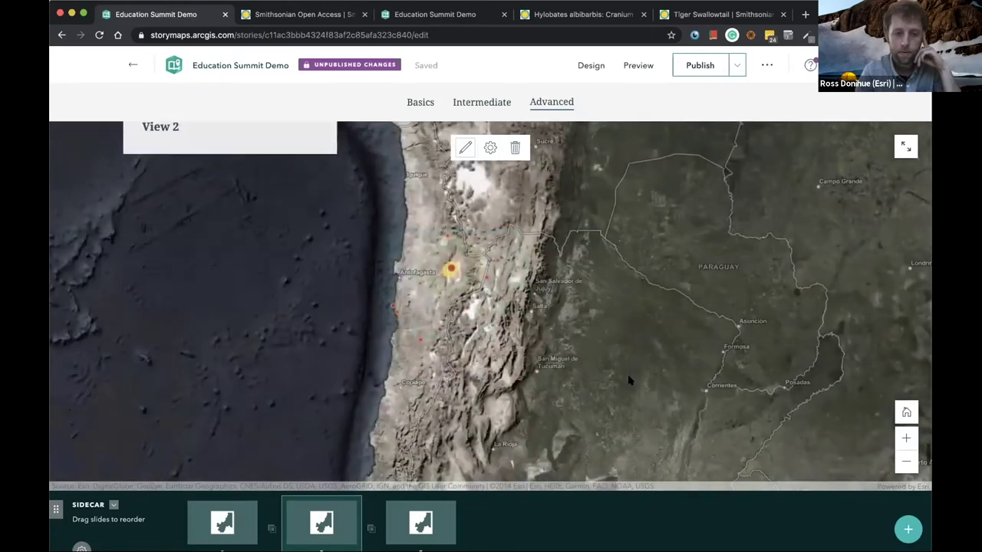
pyautogui.scroll(-2, 629, 381)
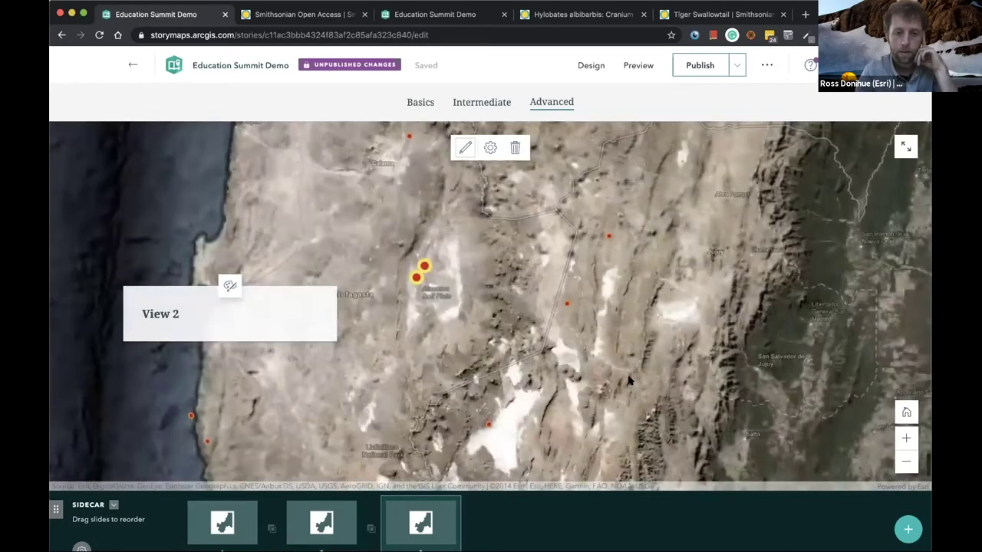
pyautogui.scroll(-5, 698, 540)
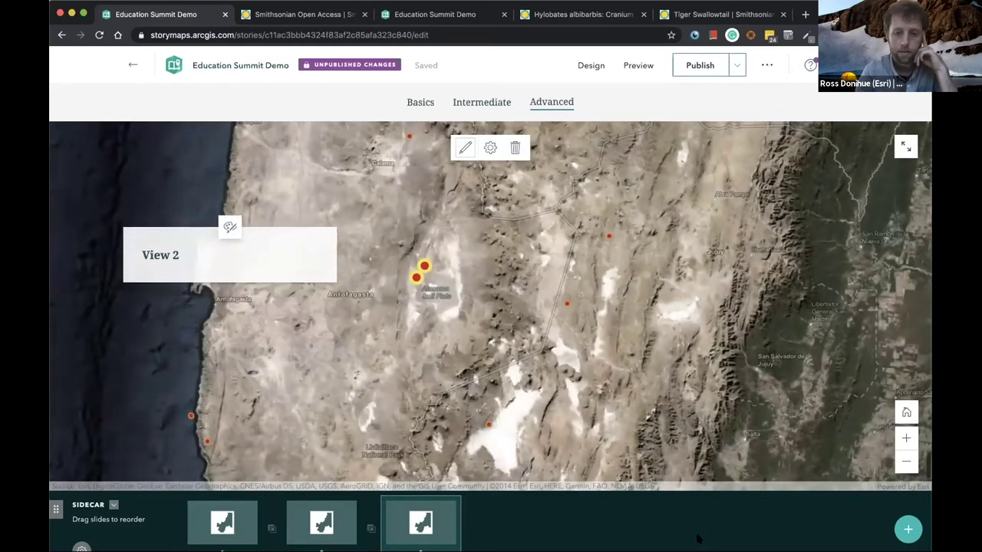
# - Add Meadowlarks_StoryMap.mp3 as background audio to the bird photo slide in the Background audio sidecar
pyautogui.scroll(-10, 697, 536)
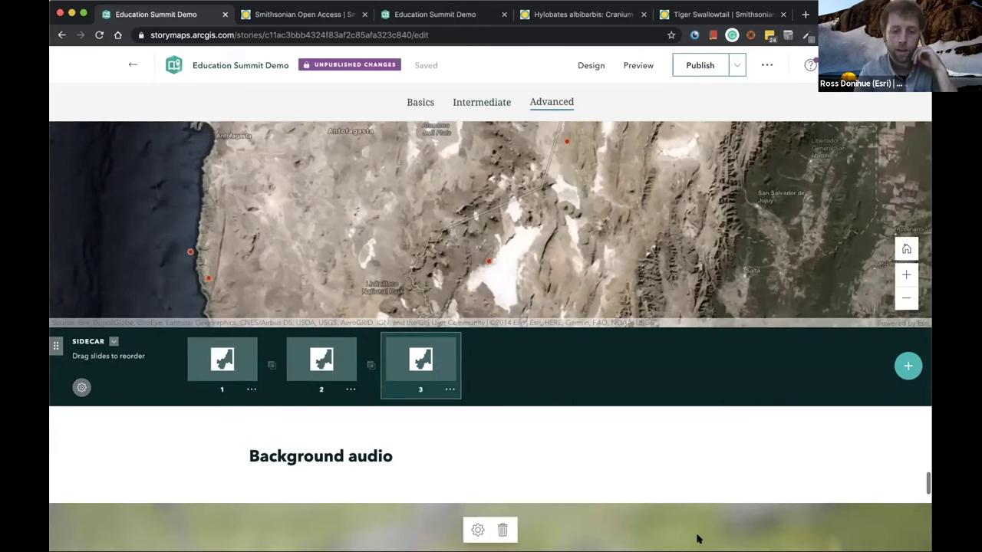
pyautogui.scroll(-3, 698, 539)
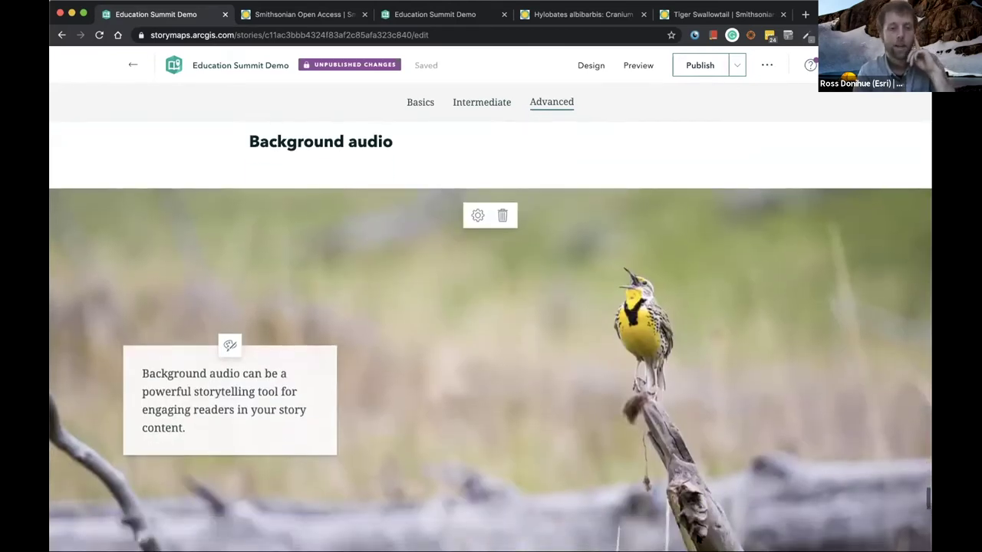
pyautogui.scroll(-5, 698, 539)
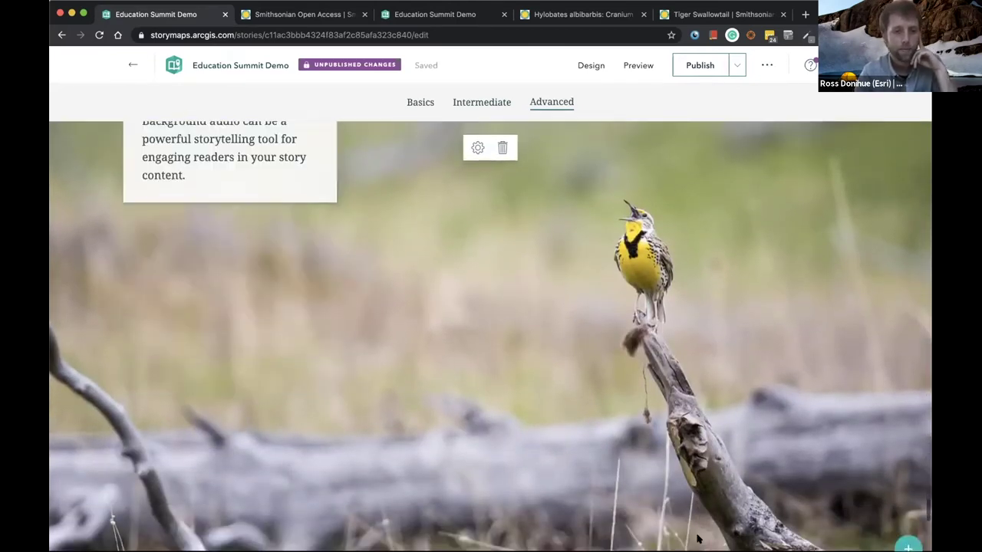
pyautogui.scroll(1, 697, 536)
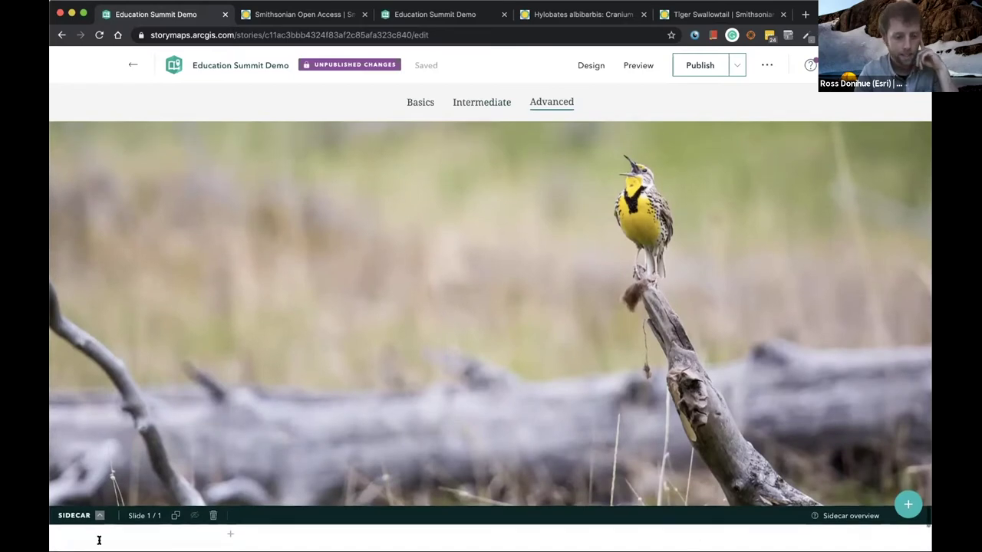
pyautogui.click(99, 516)
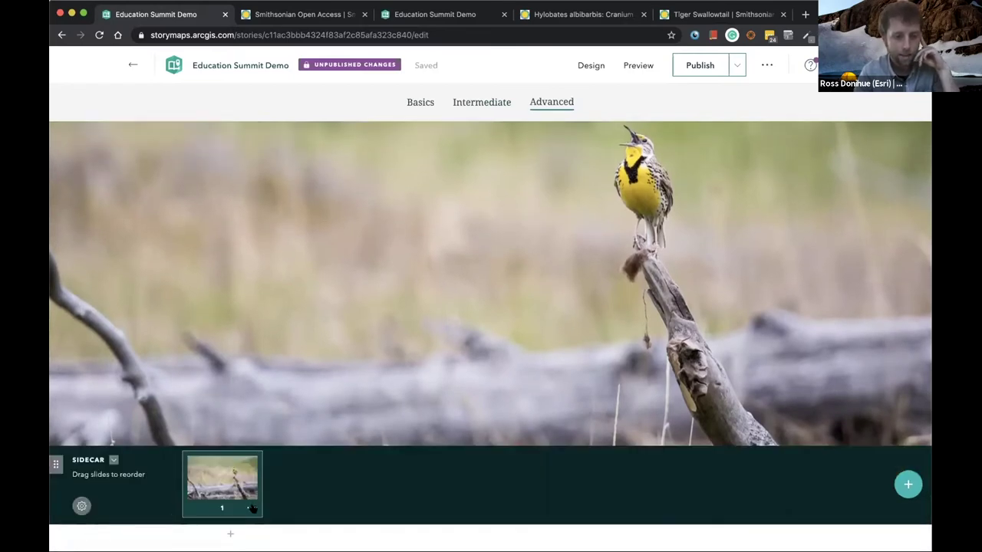
pyautogui.click(252, 508)
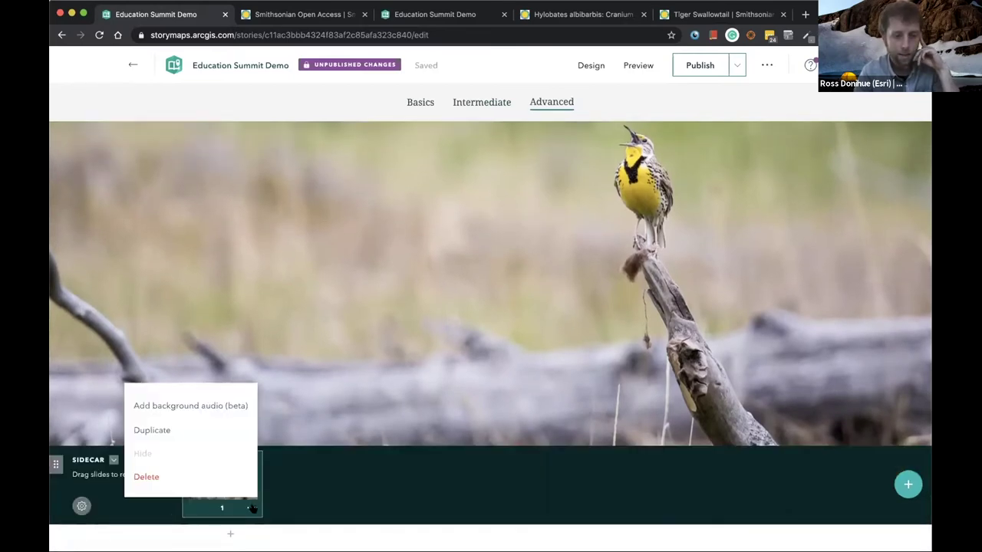
pyautogui.click(198, 407)
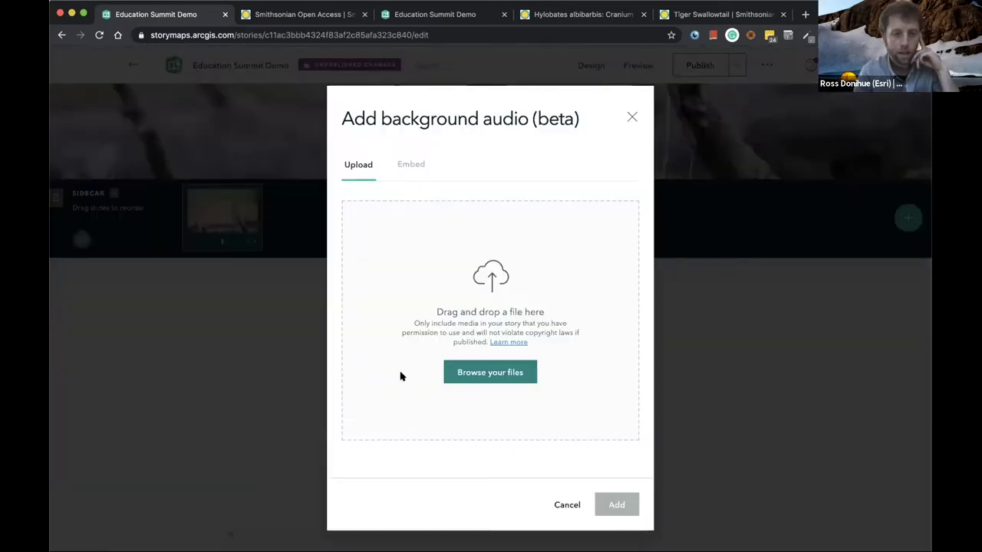
pyautogui.click(452, 374)
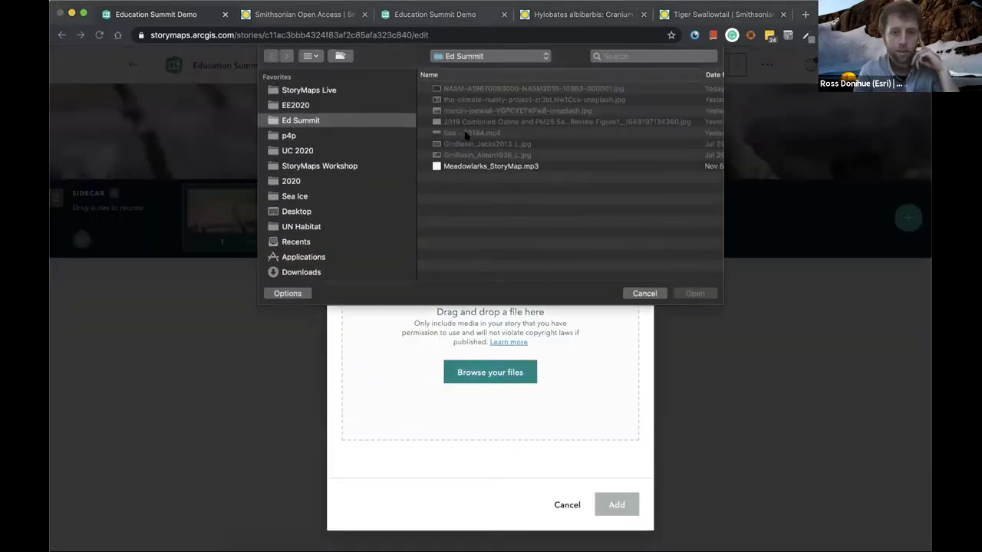
pyautogui.click(451, 166)
pyautogui.click(707, 295)
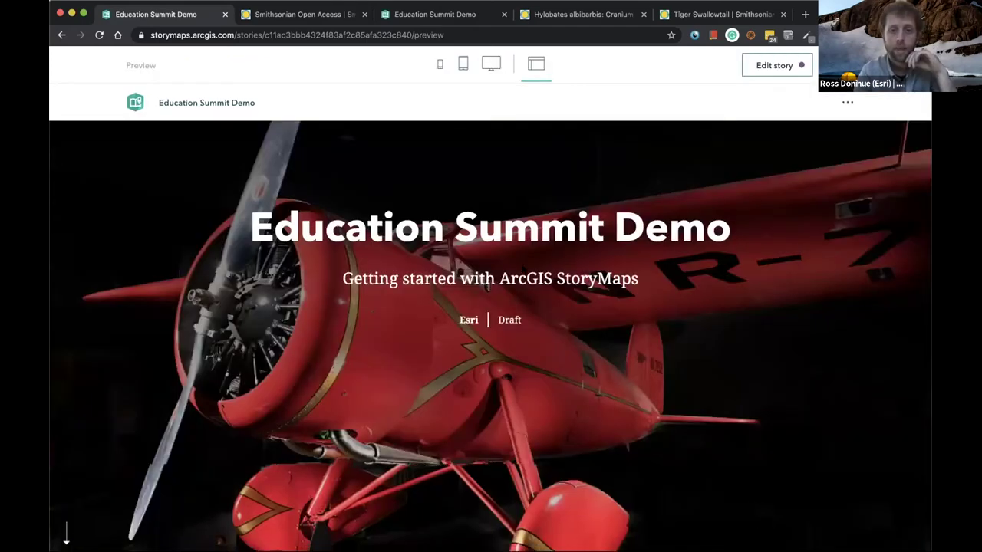
# - Check the Background audio sidecar in the story preview, moving in and out of the bird slide
pyautogui.scroll(-5, 524, 270)
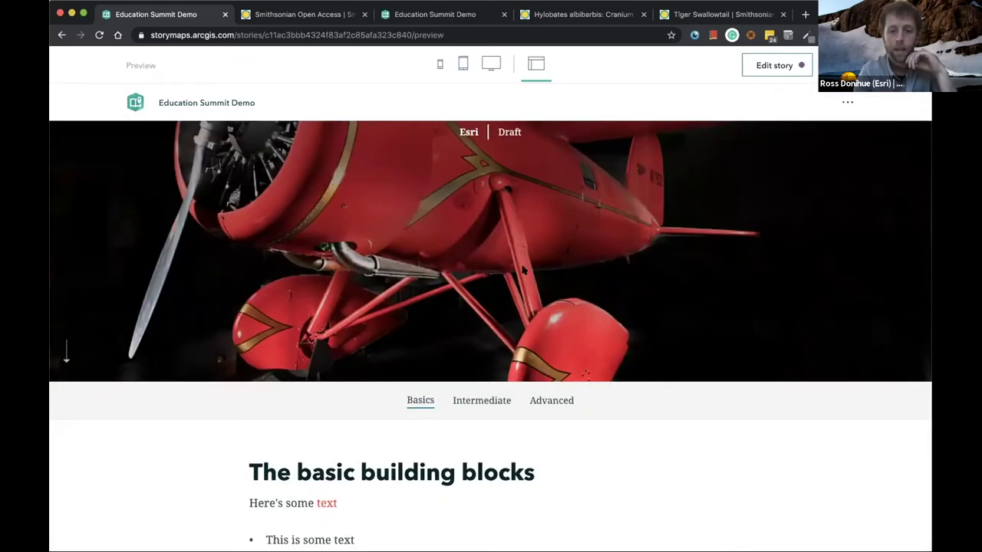
pyautogui.click(542, 400)
pyautogui.scroll(-10, 542, 400)
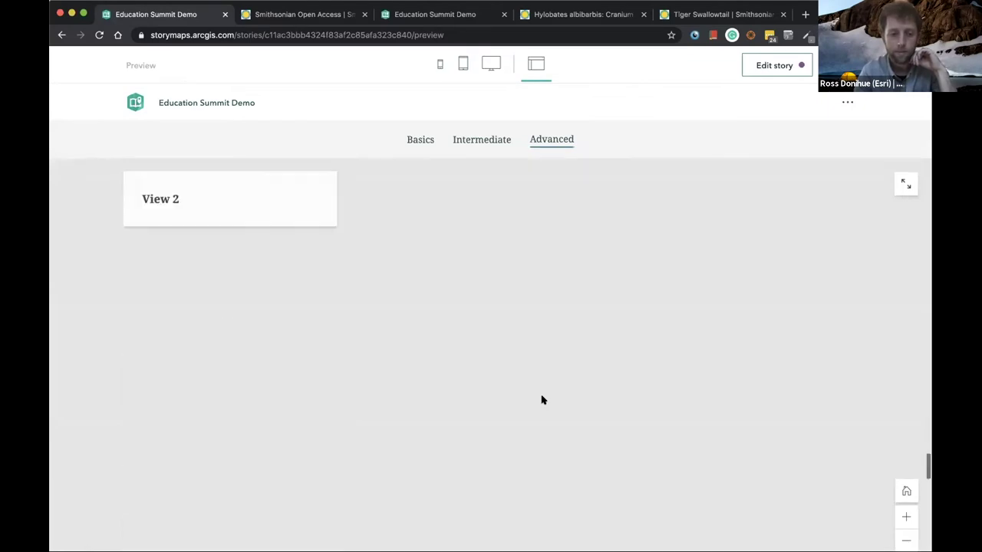
pyautogui.scroll(-10, 542, 400)
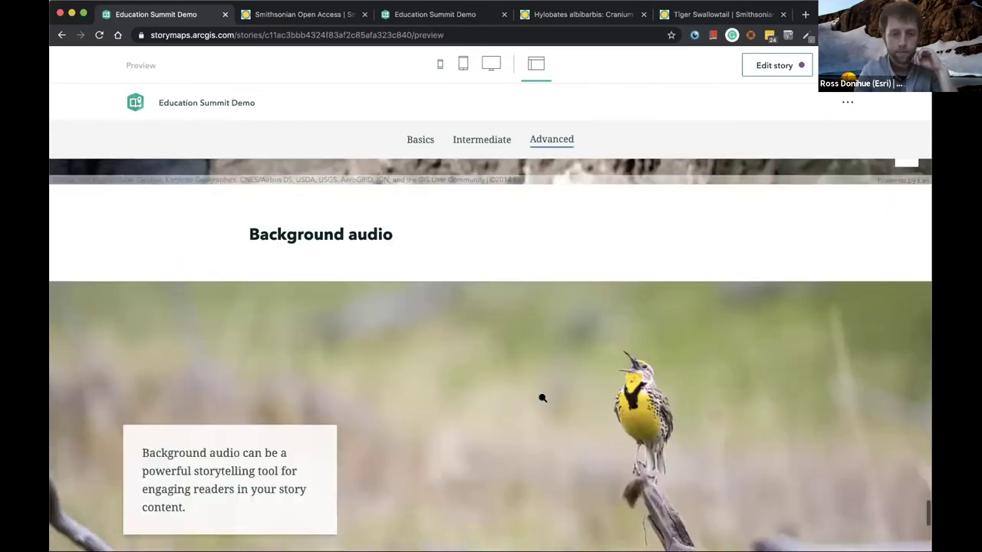
pyautogui.scroll(-10, 542, 398)
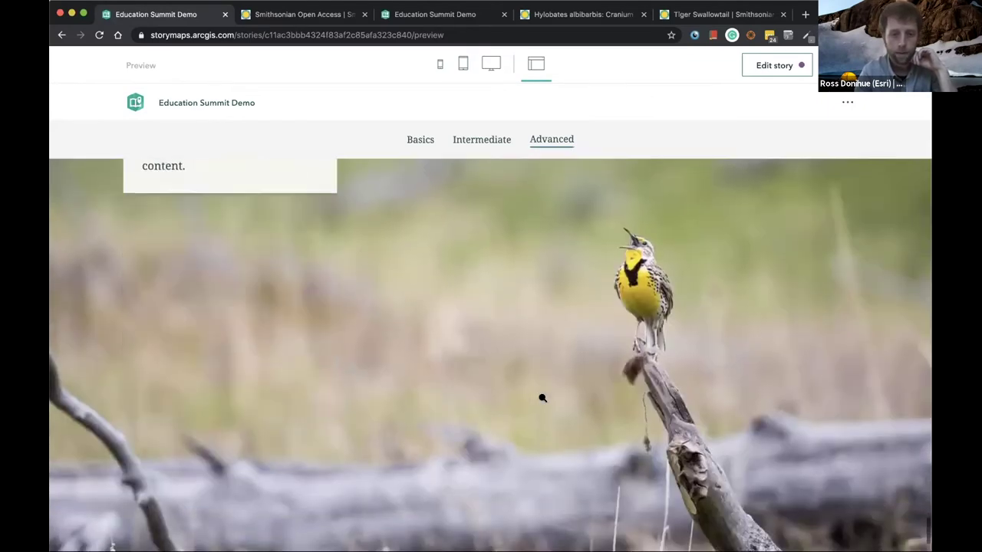
pyautogui.scroll(5, 542, 398)
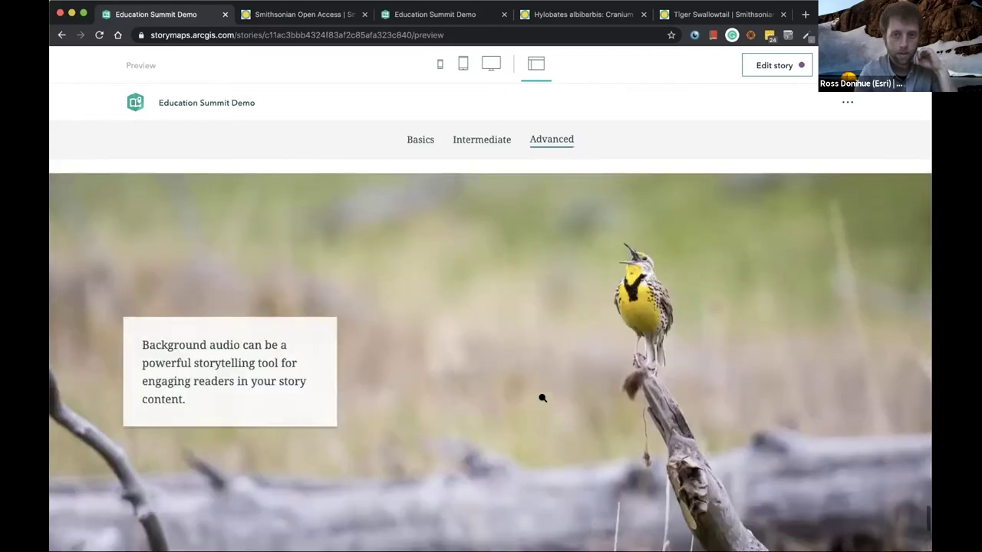
pyautogui.scroll(-3, 543, 398)
pyautogui.scroll(4, 543, 398)
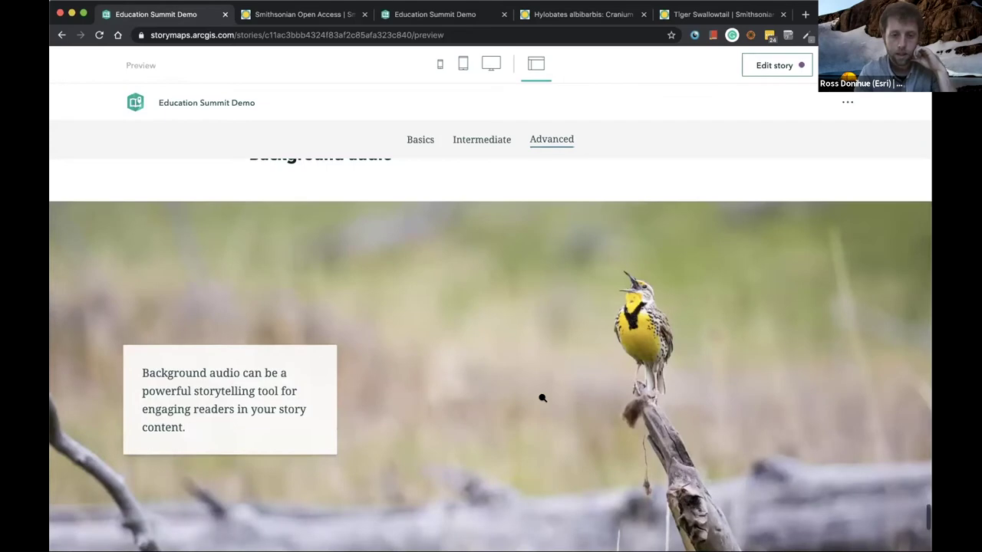
pyautogui.scroll(-5, 542, 399)
pyautogui.scroll(3, 542, 397)
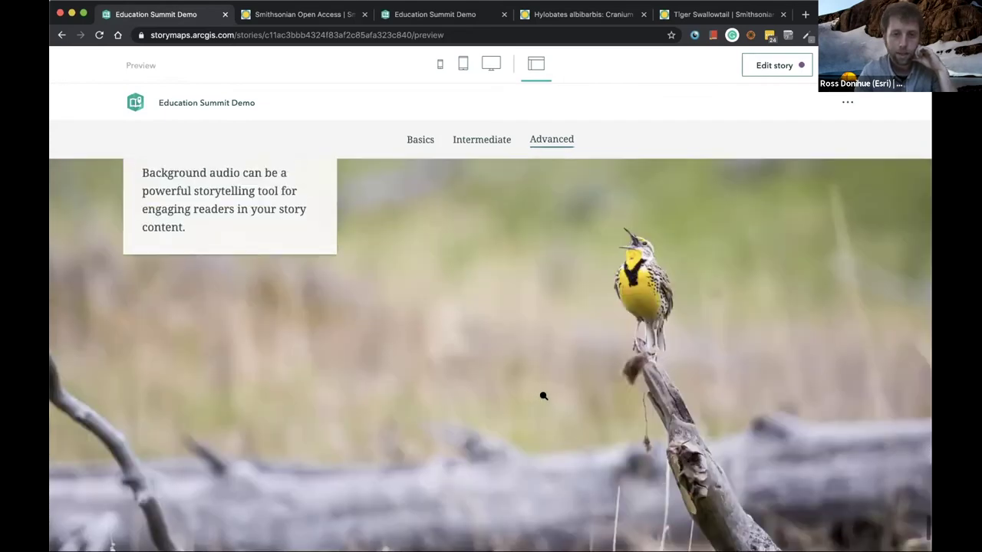
# - Return to editing the story and go to the background audio sidecar in the Advanced section
pyautogui.click(761, 67)
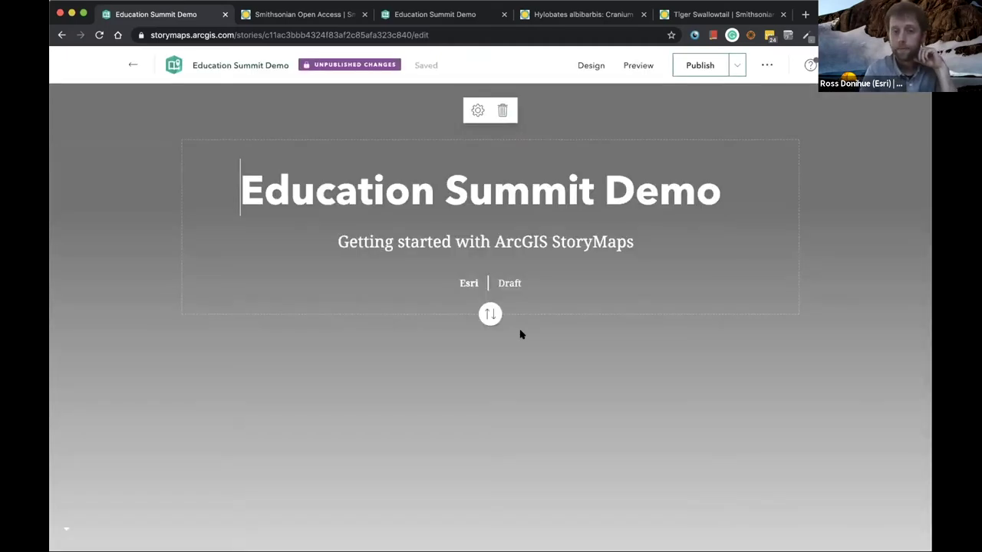
pyautogui.scroll(-5, 529, 360)
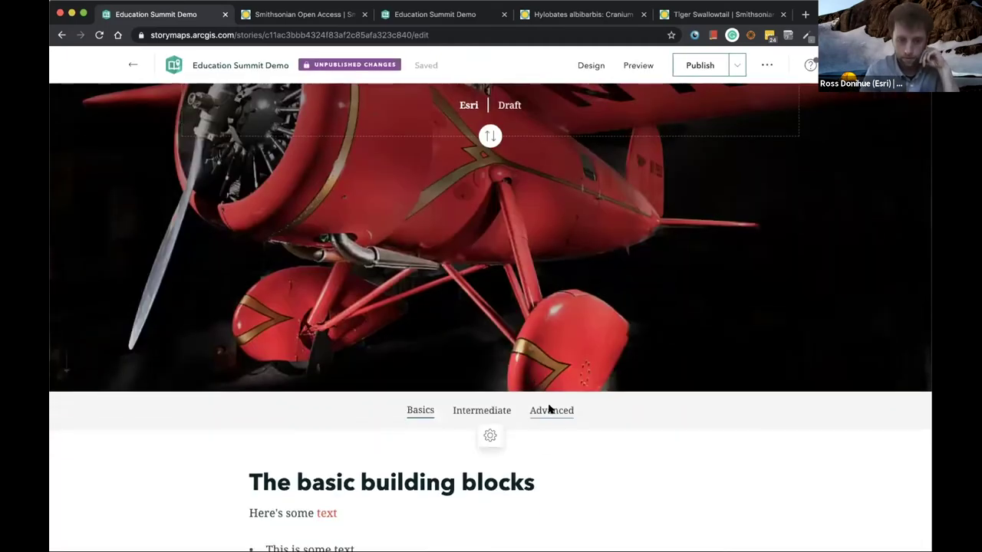
pyautogui.click(550, 409)
pyautogui.scroll(-5, 531, 435)
pyautogui.scroll(-10, 532, 435)
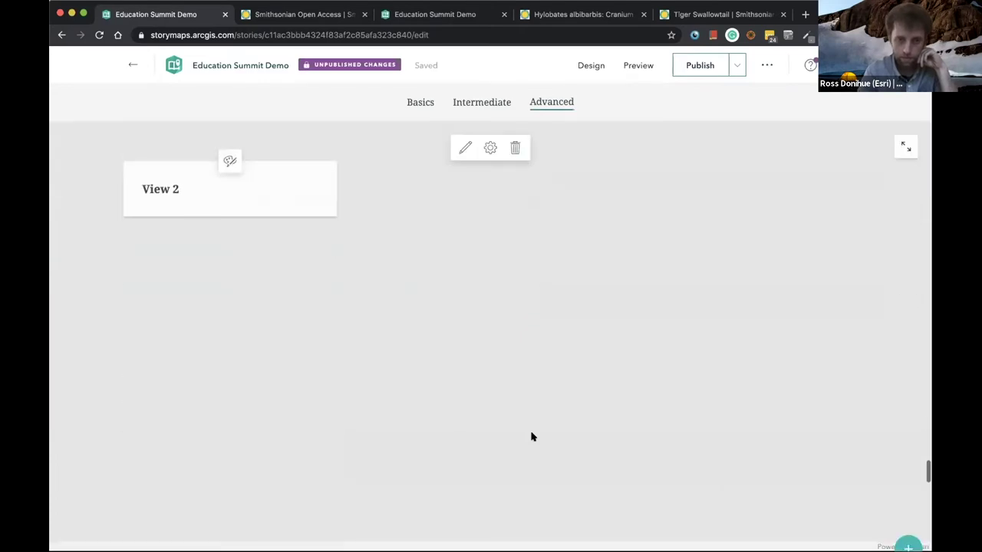
pyautogui.scroll(-8, 532, 436)
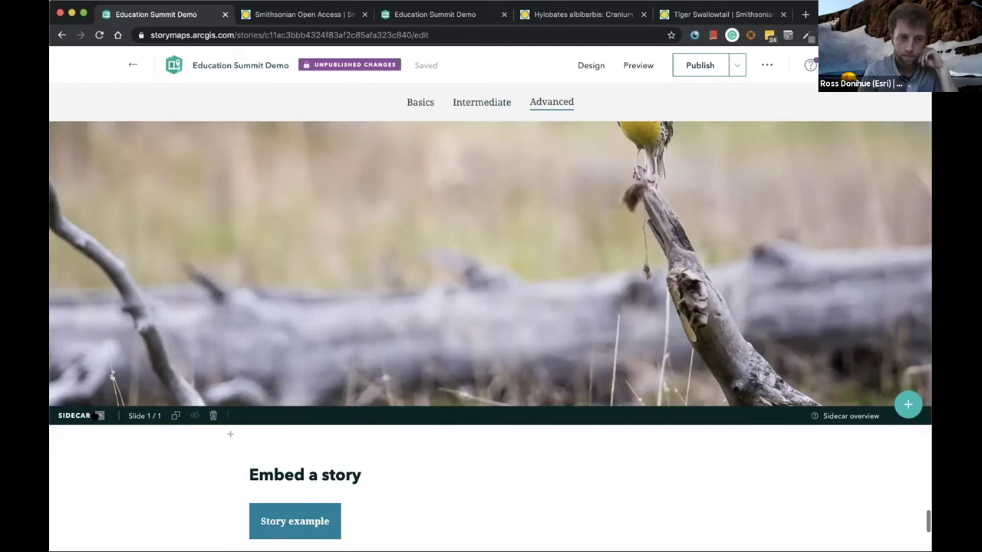
# - Expand the background audio sidecar's slide overview and open the story linked from the Story example button under Embed a story
pyautogui.click(100, 415)
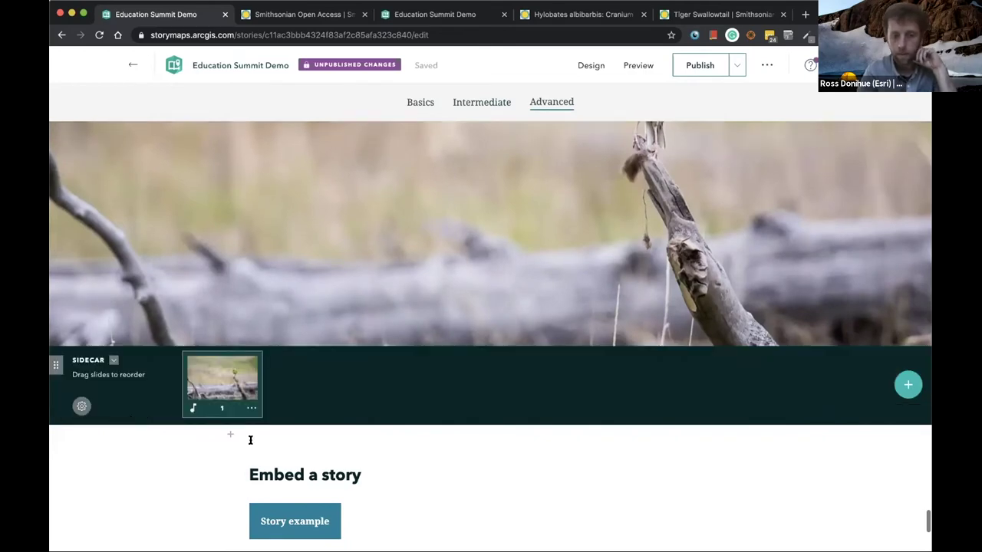
pyautogui.scroll(-5, 250, 439)
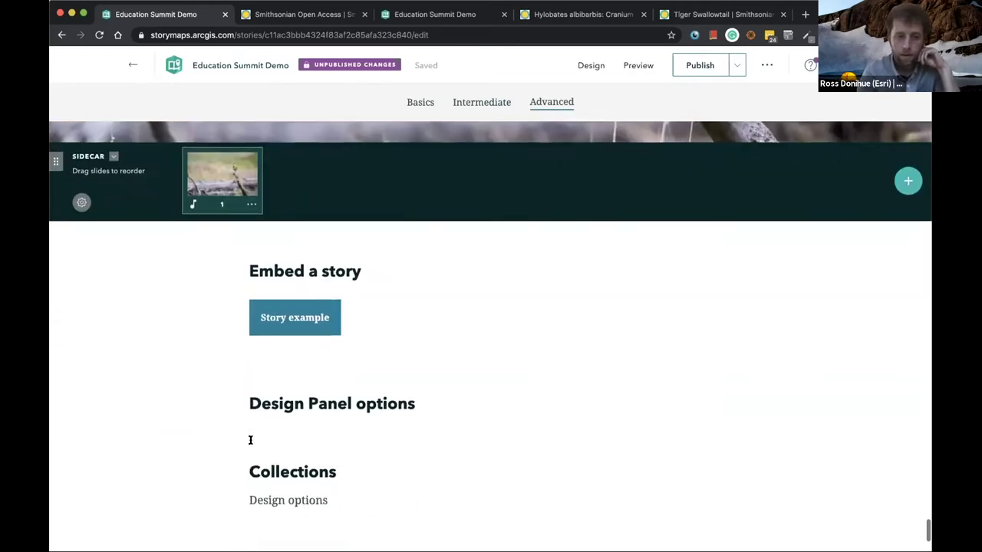
pyautogui.scroll(-1, 250, 439)
pyautogui.scroll(-2, 250, 439)
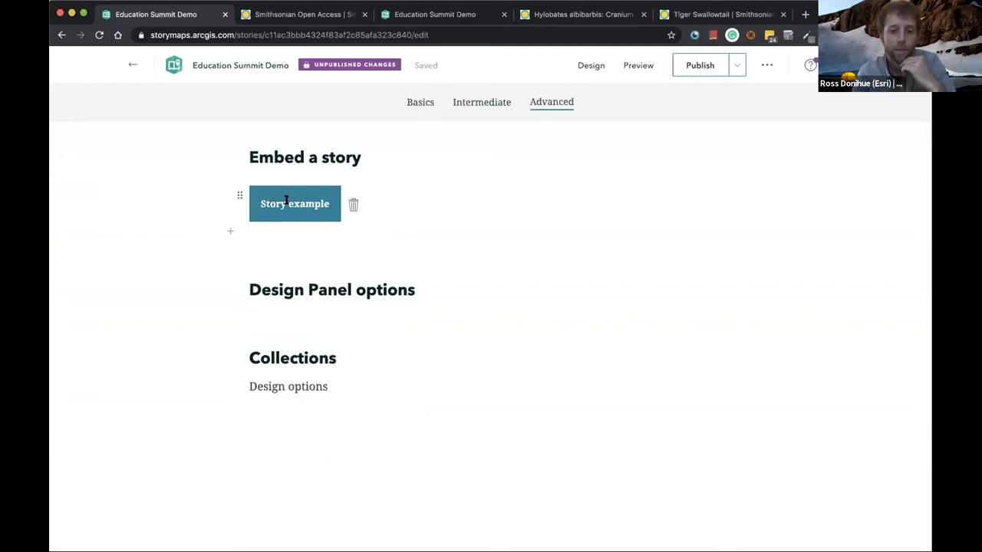
pyautogui.click(286, 201)
pyautogui.click(376, 237)
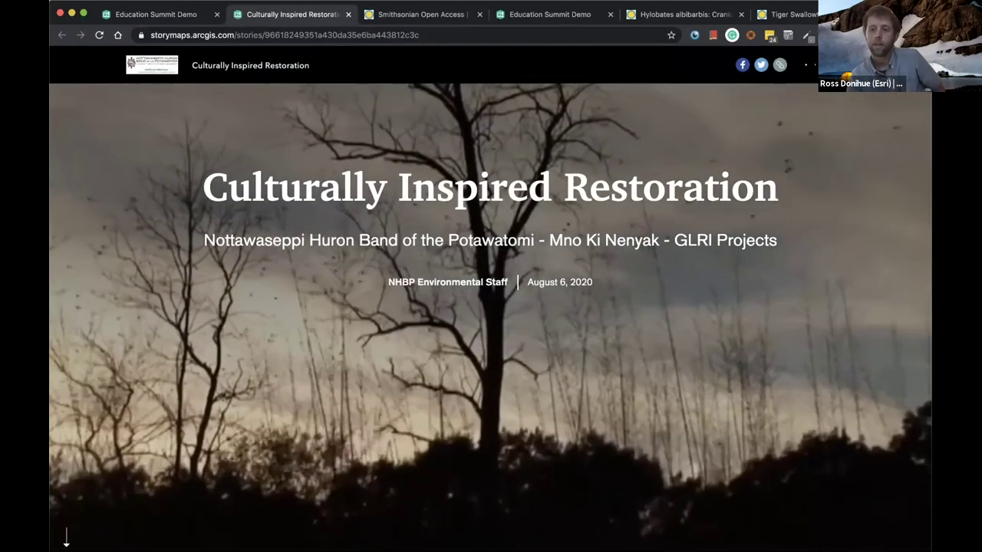
# - Examine the embed code for the Culturally Inspired Restoration story with the hide story header and hide story cover options
pyautogui.click(810, 65)
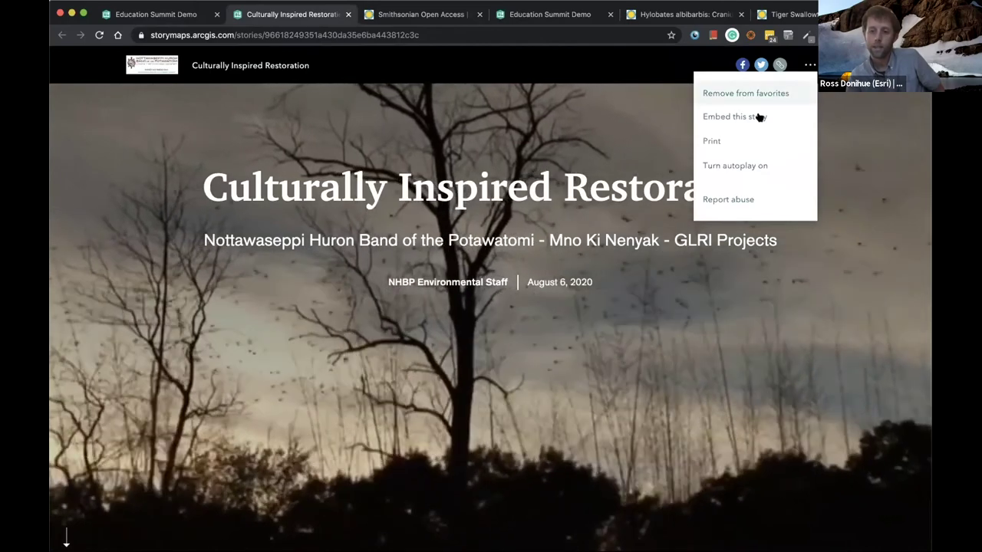
pyautogui.click(760, 116)
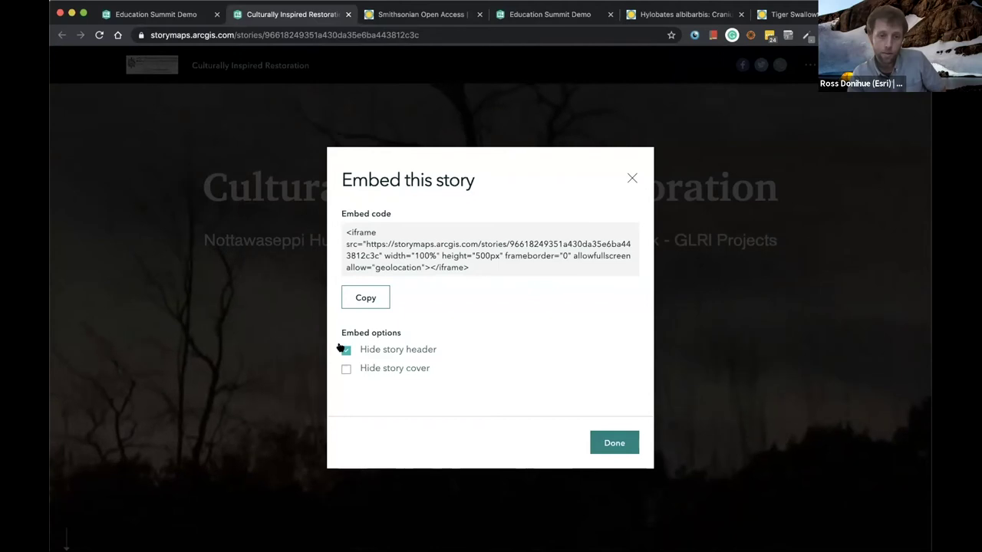
pyautogui.click(346, 369)
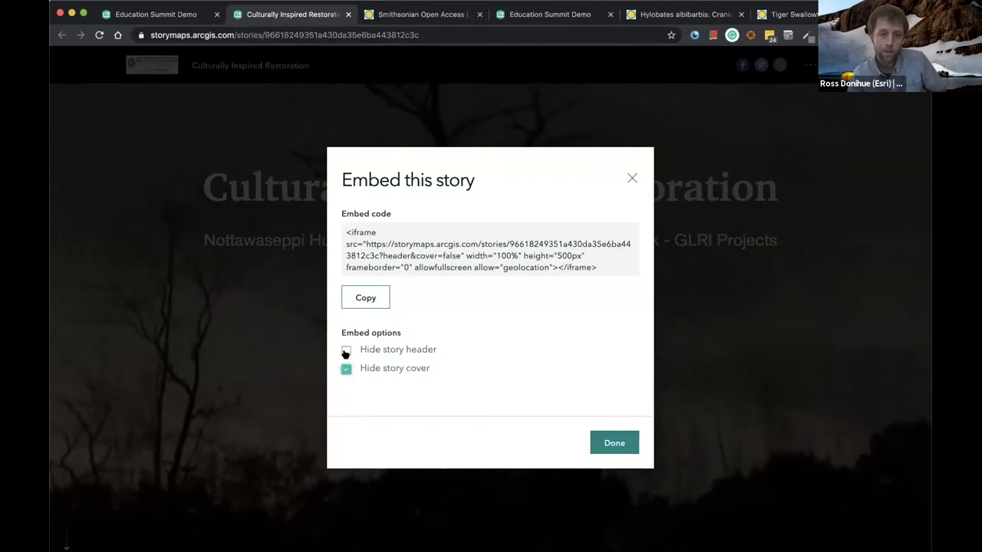
pyautogui.click(632, 178)
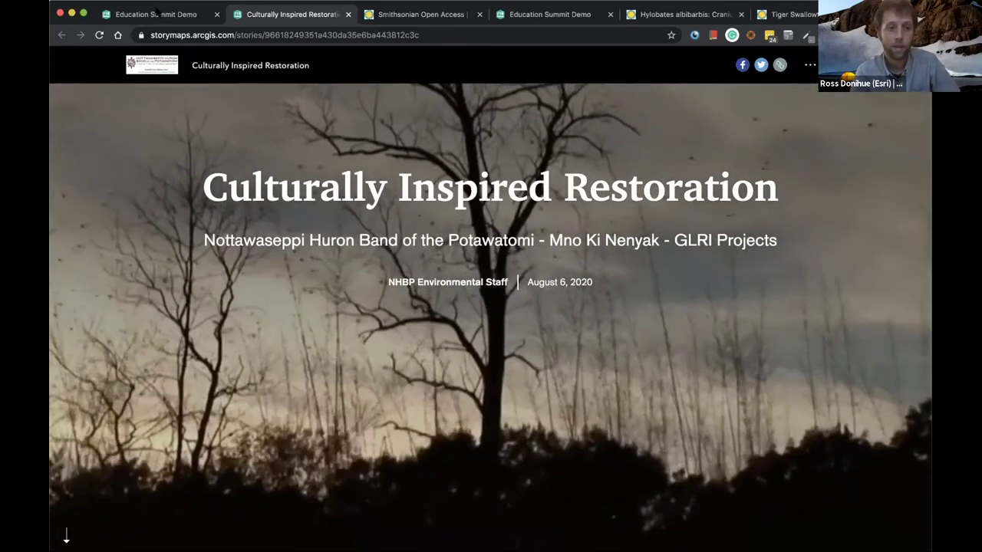
# - Return to the Education Summit Demo editor and go from there to the account's Collections page
pyautogui.hotkey('ctrl', 'shift', 'Tab')
pyautogui.scroll(-10, 278, 286)
pyautogui.scroll(3, 278, 286)
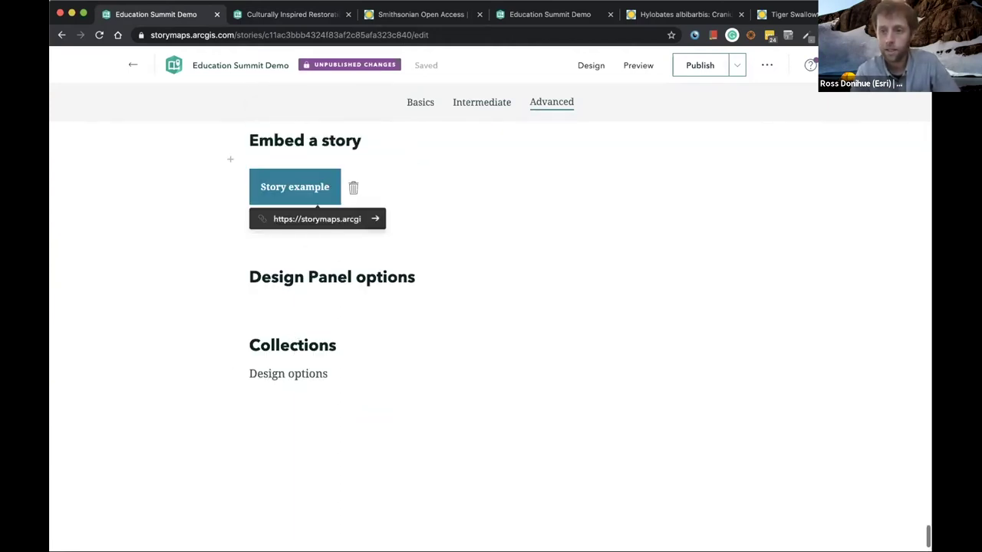
pyautogui.click(838, 65)
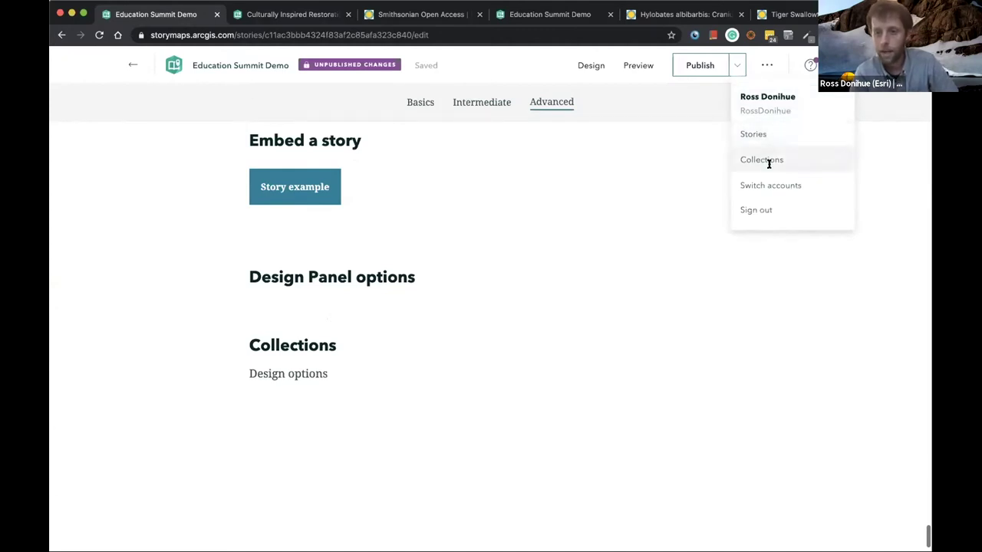
pyautogui.click(762, 160)
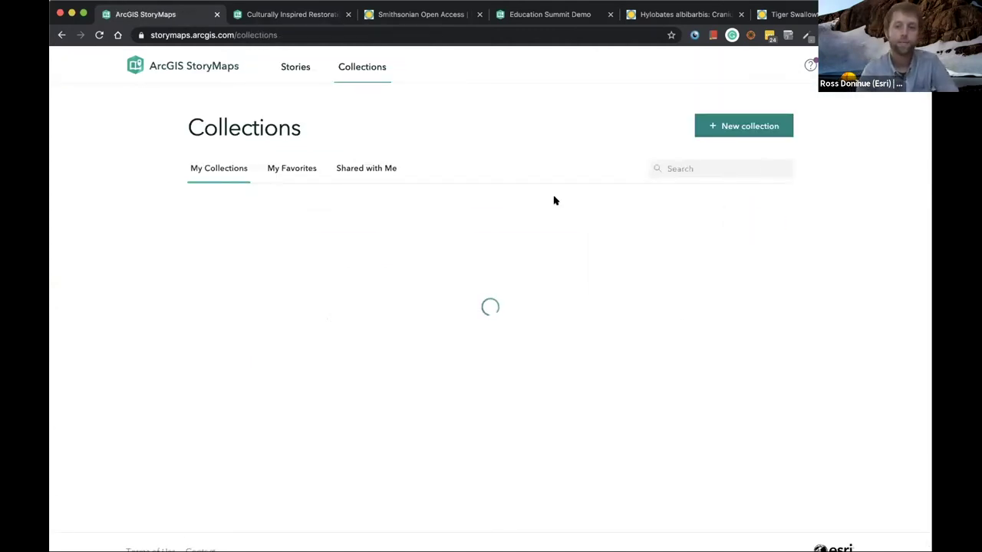
pyautogui.click(289, 69)
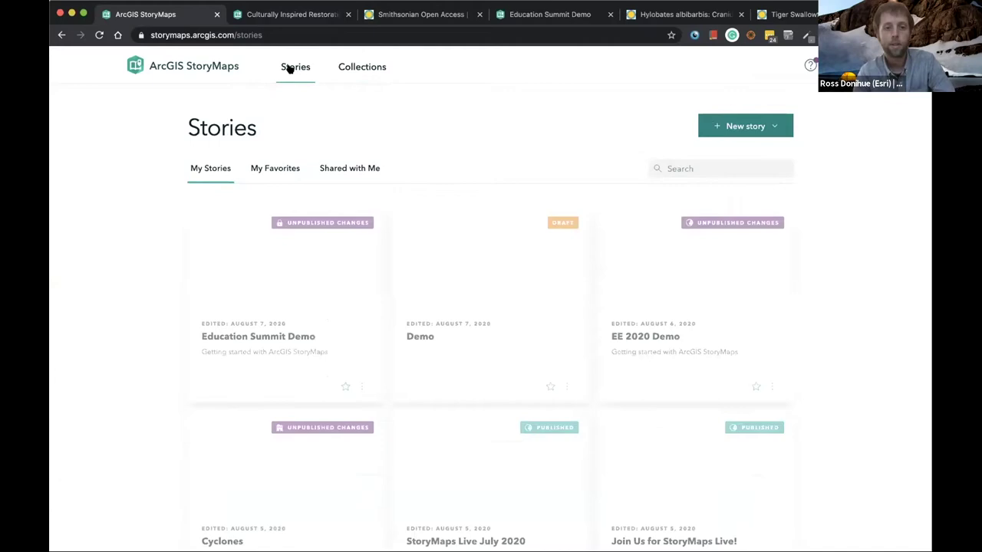
pyautogui.click(366, 68)
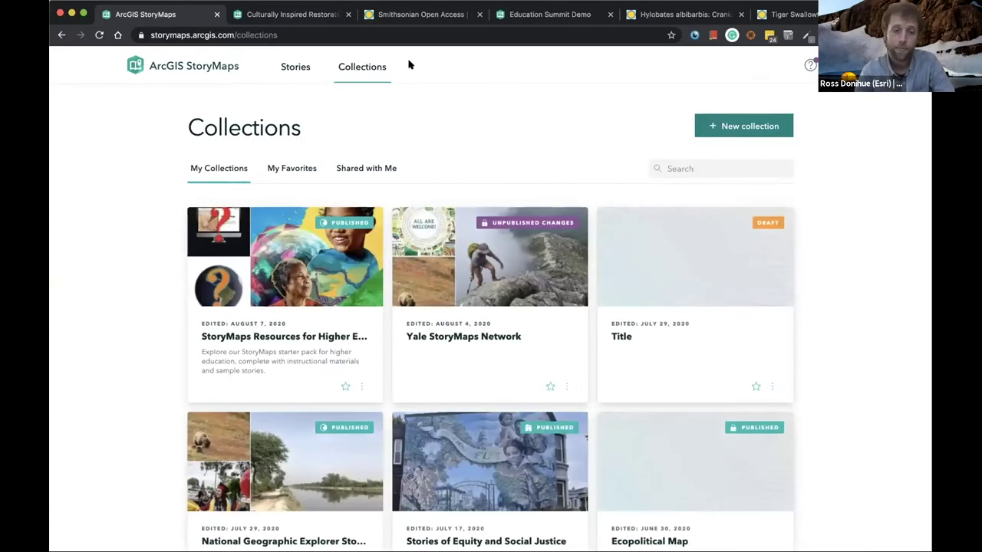
# - Create a collection titled Demo Collection with EE 2020 Demo, Education Summit Demo, Cyclones, Join Us for StoryMaps Live! and StoryMaps Live July 2020
pyautogui.click(742, 125)
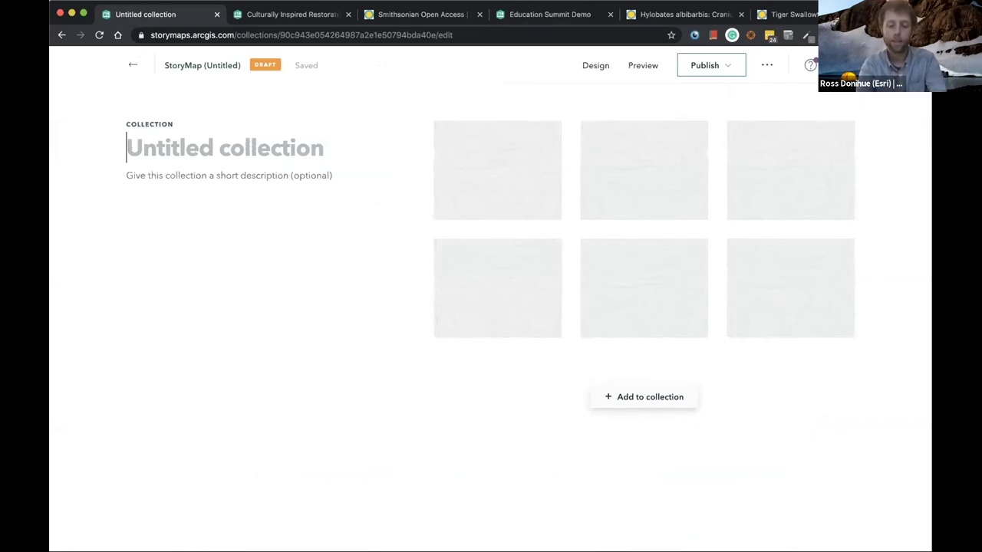
pyautogui.write('Demo Collection')
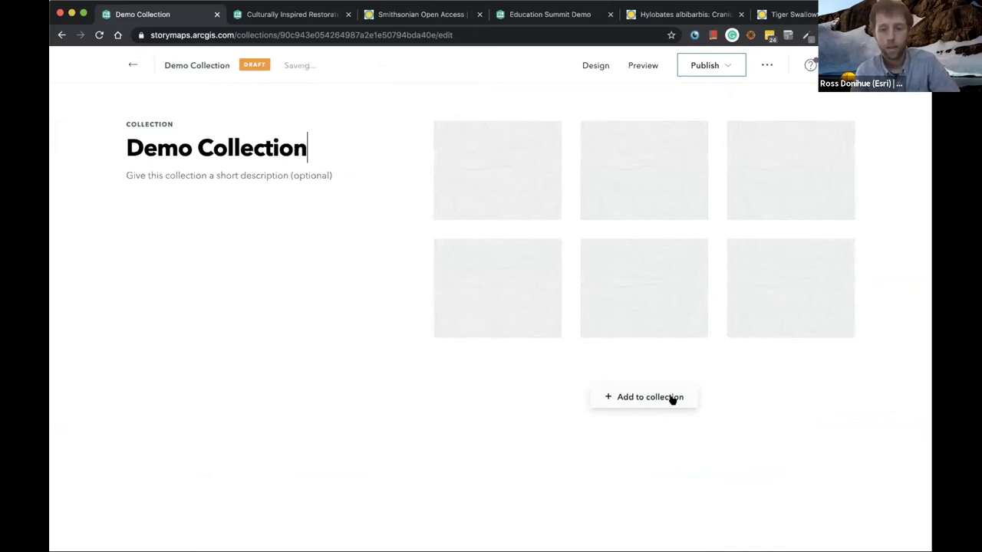
pyautogui.click(652, 398)
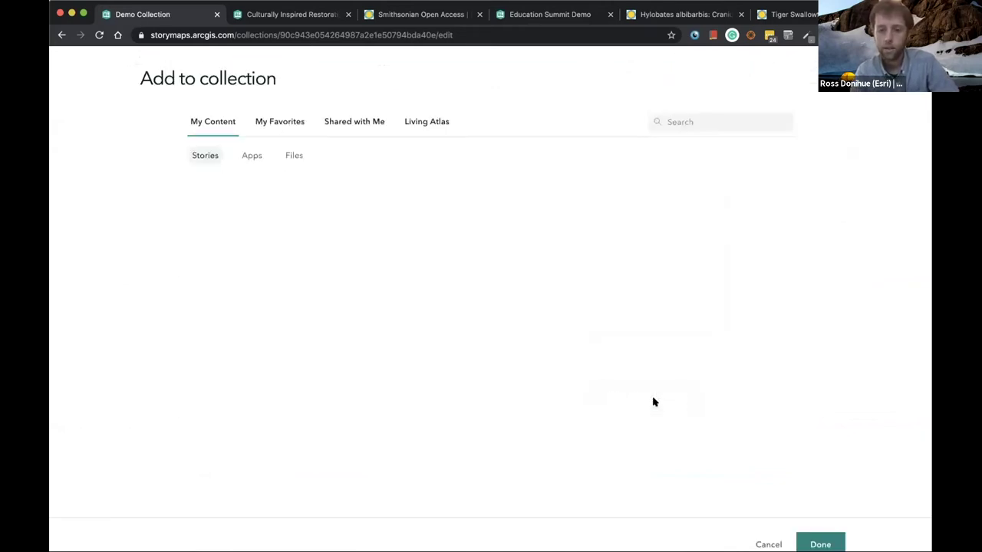
pyautogui.click(445, 254)
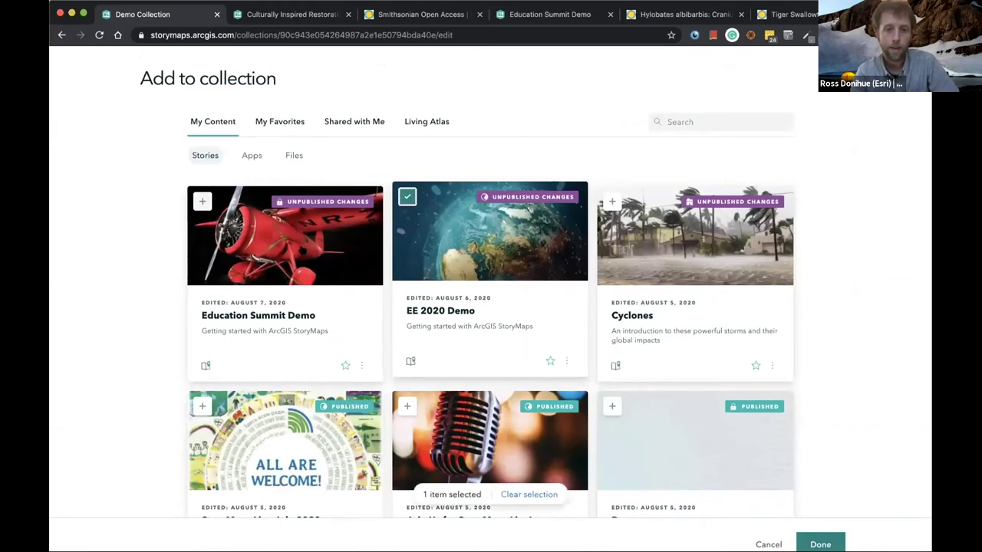
pyautogui.click(360, 245)
pyautogui.click(691, 238)
pyautogui.click(491, 437)
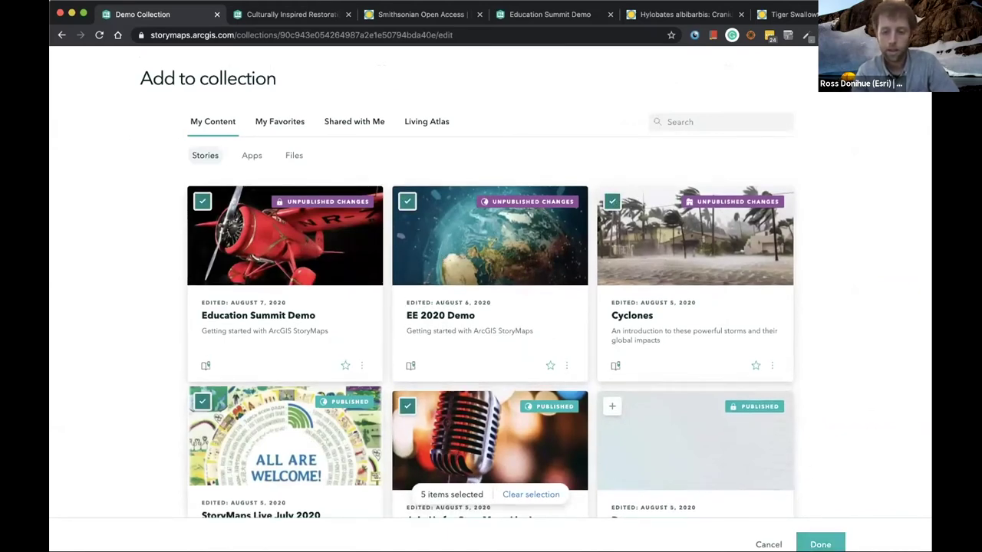
pyautogui.click(818, 542)
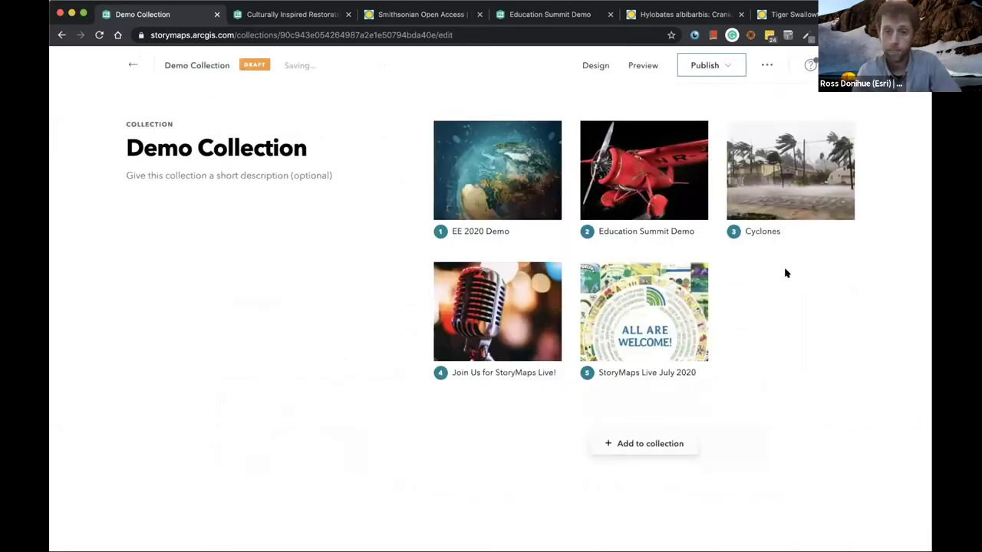
# - Set the navigation style of Demo Collection to Tabbed in its design options
pyautogui.click(595, 66)
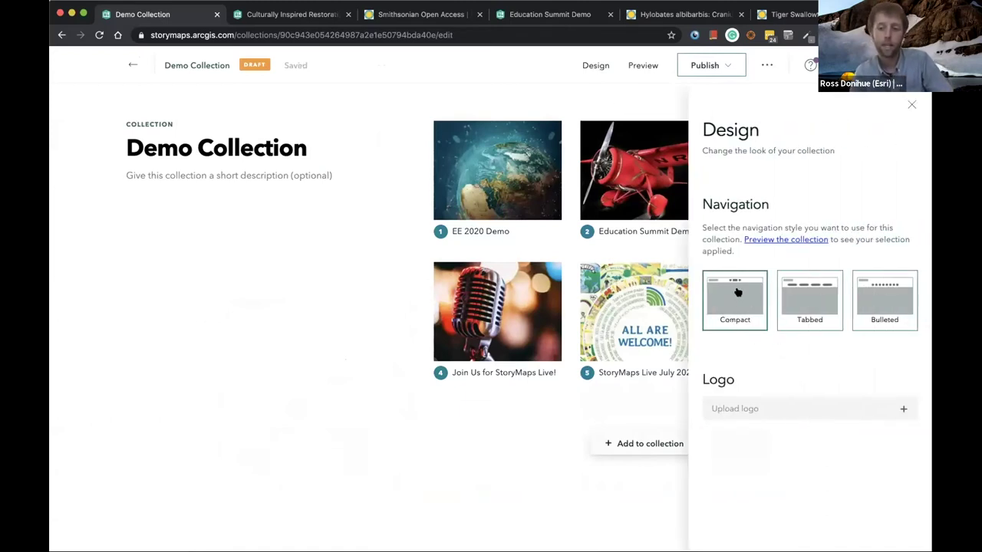
pyautogui.click(797, 304)
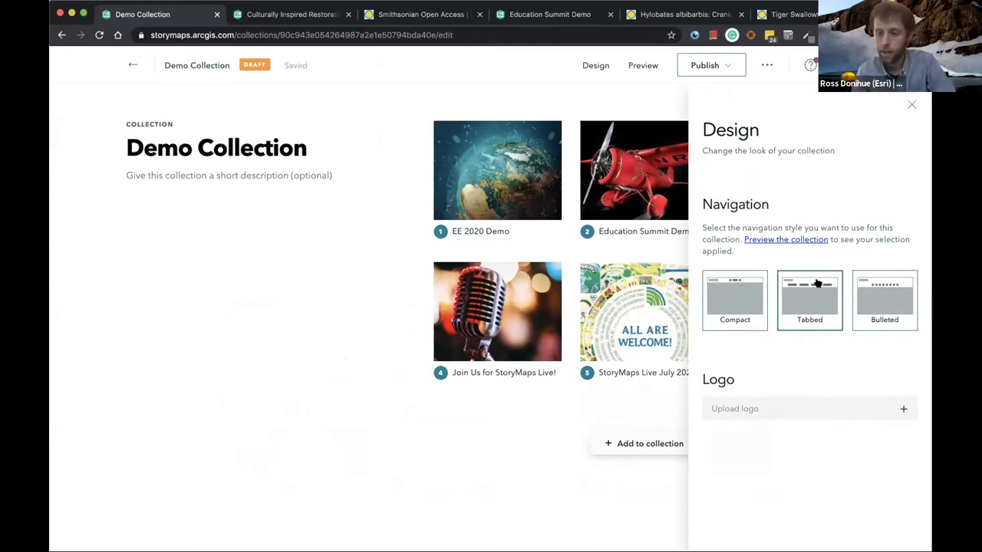
pyautogui.click(900, 294)
pyautogui.click(820, 301)
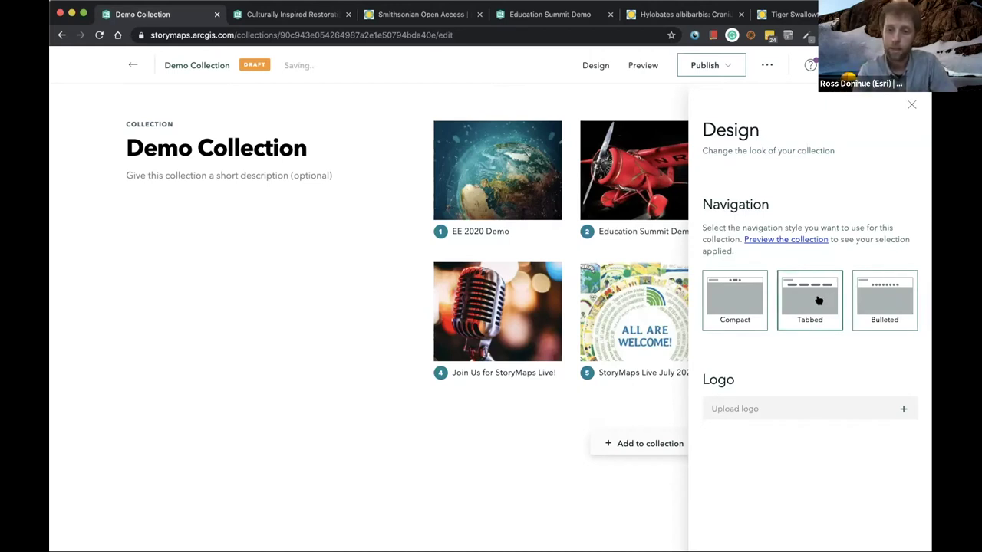
# - Preview Demo Collection in the phone, desktop and full browser layouts
pyautogui.click(637, 66)
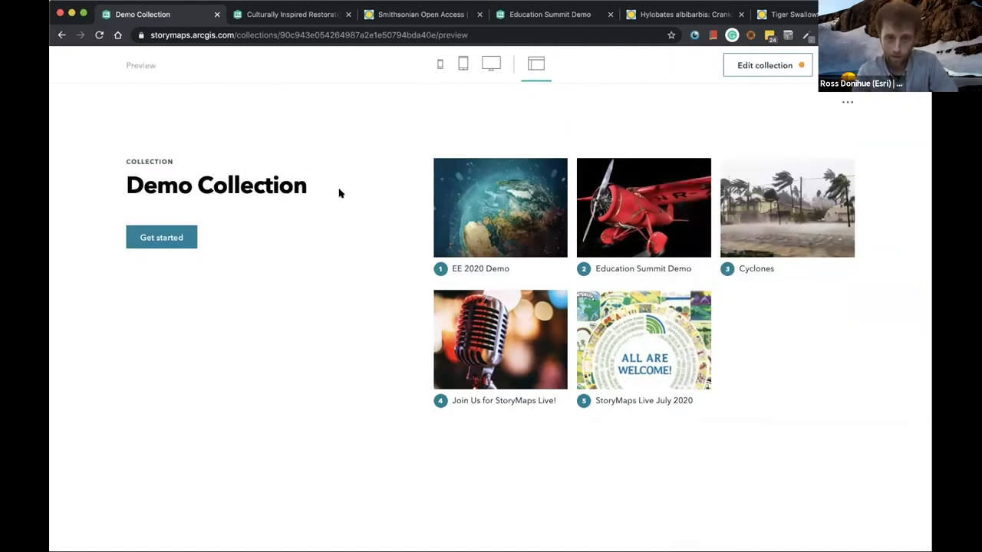
pyautogui.click(440, 65)
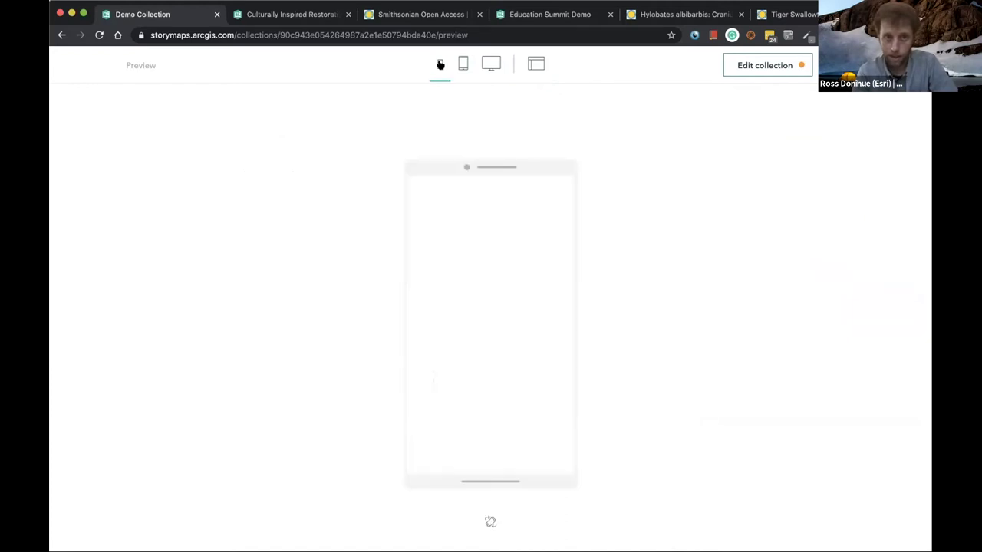
pyautogui.click(485, 65)
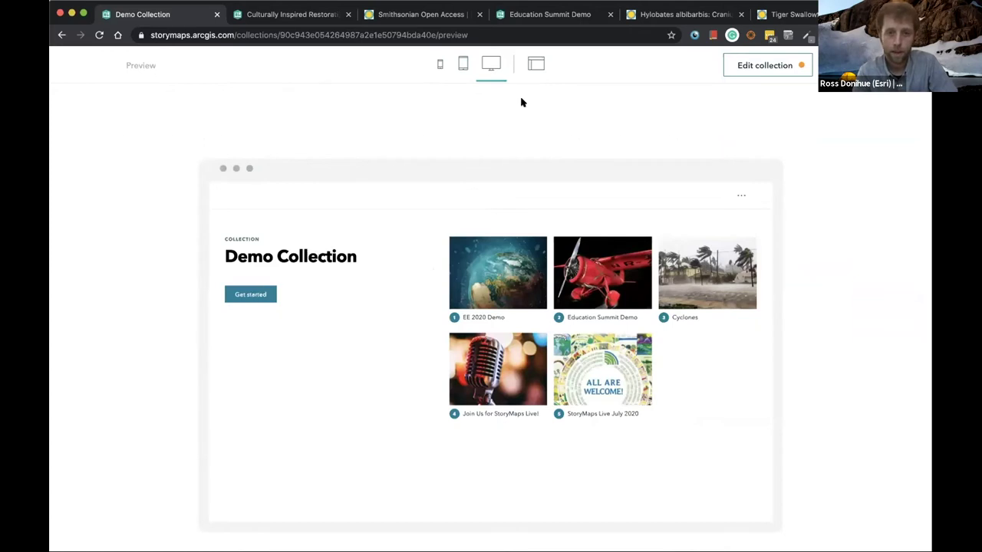
pyautogui.click(536, 65)
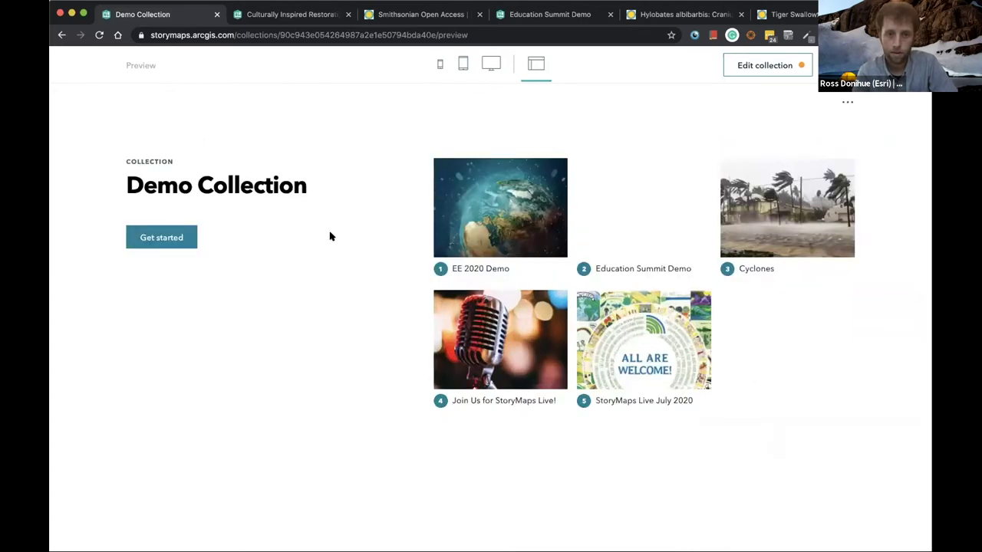
# - Start the collection in the preview and skim the first story, EE 2020 Demo
pyautogui.click(161, 238)
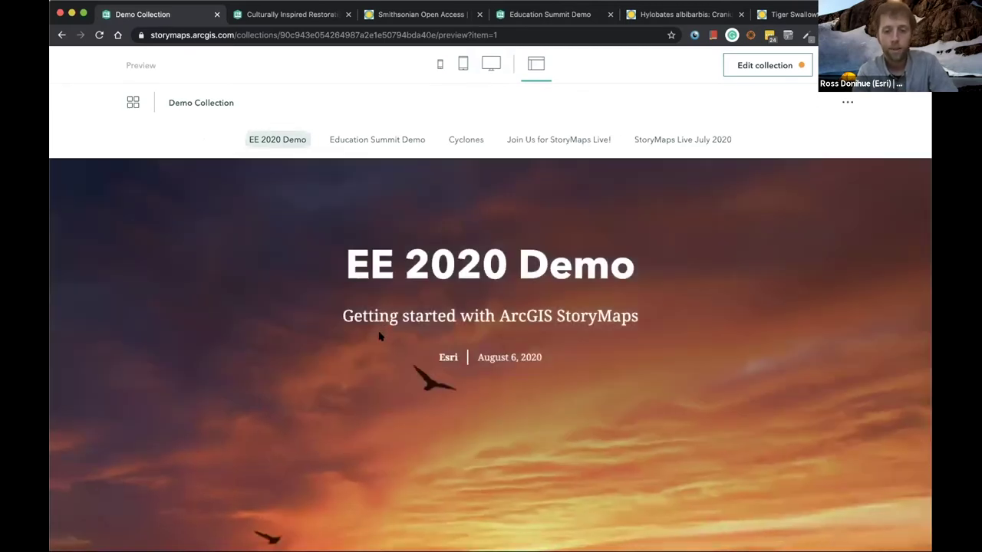
pyautogui.scroll(-2, 379, 336)
pyautogui.scroll(-6, 380, 336)
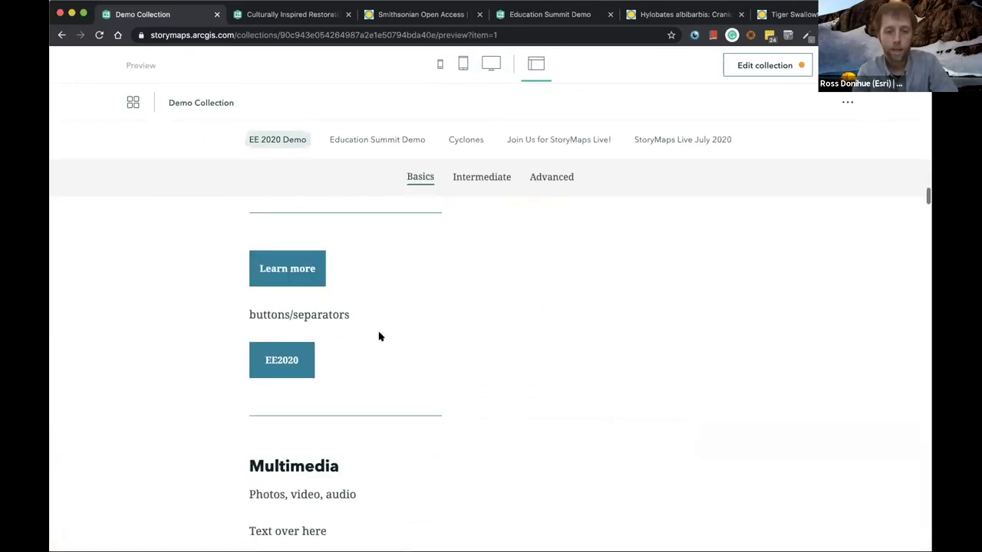
pyautogui.scroll(8, 379, 336)
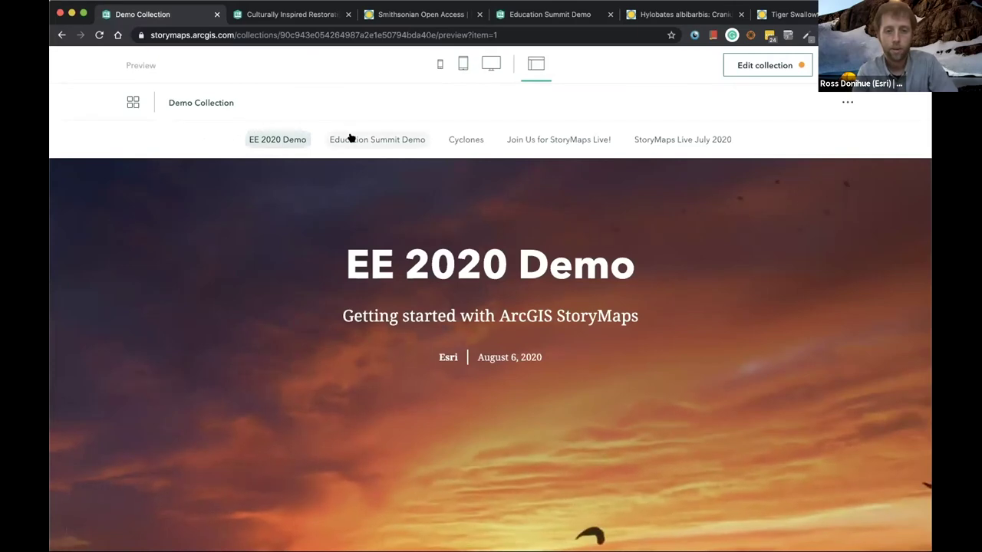
# - Check the tabbed navigation by switching among all five stories, visiting the collection overview and returning to EE 2020 Demo
pyautogui.click(350, 136)
pyautogui.click(454, 137)
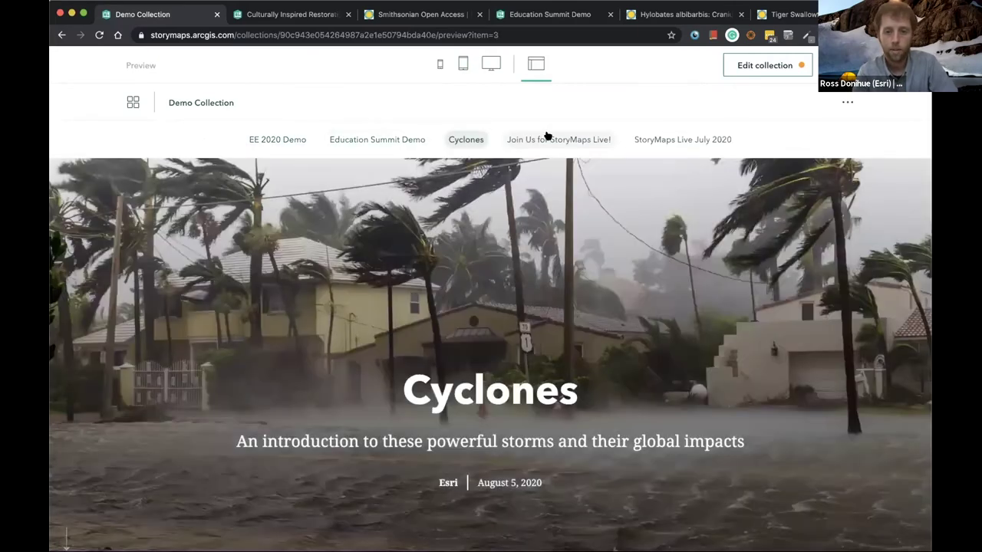
pyautogui.click(547, 137)
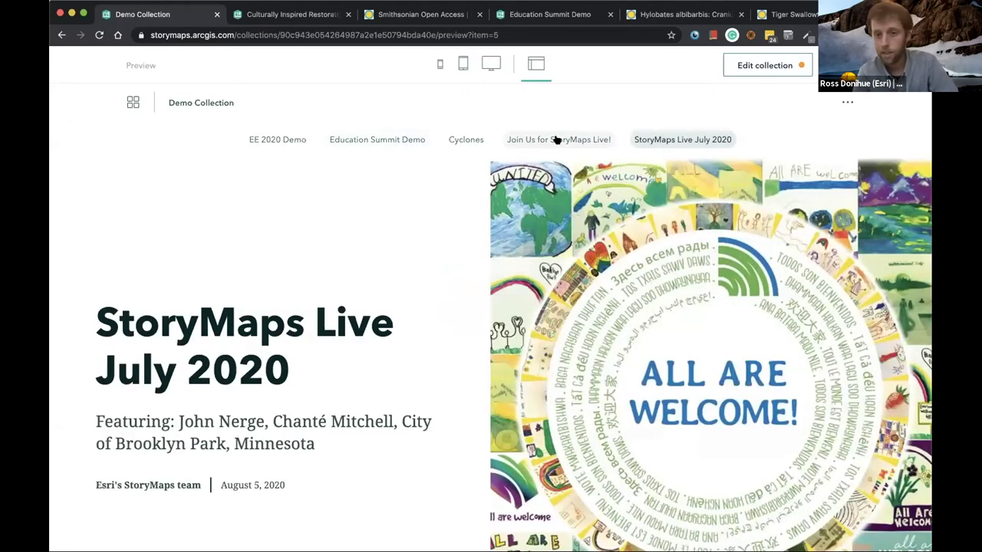
pyautogui.click(557, 140)
pyautogui.click(453, 144)
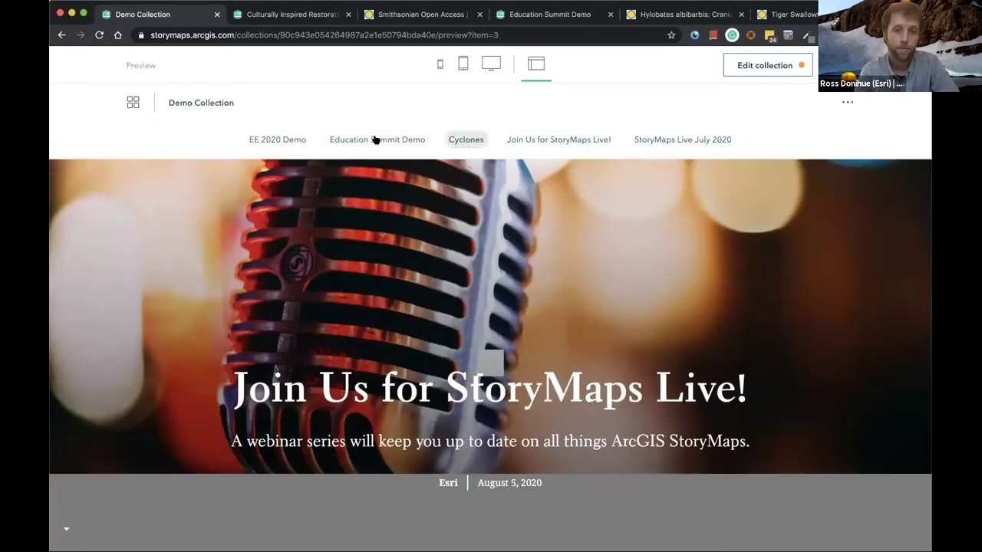
pyautogui.click(376, 139)
pyautogui.click(283, 145)
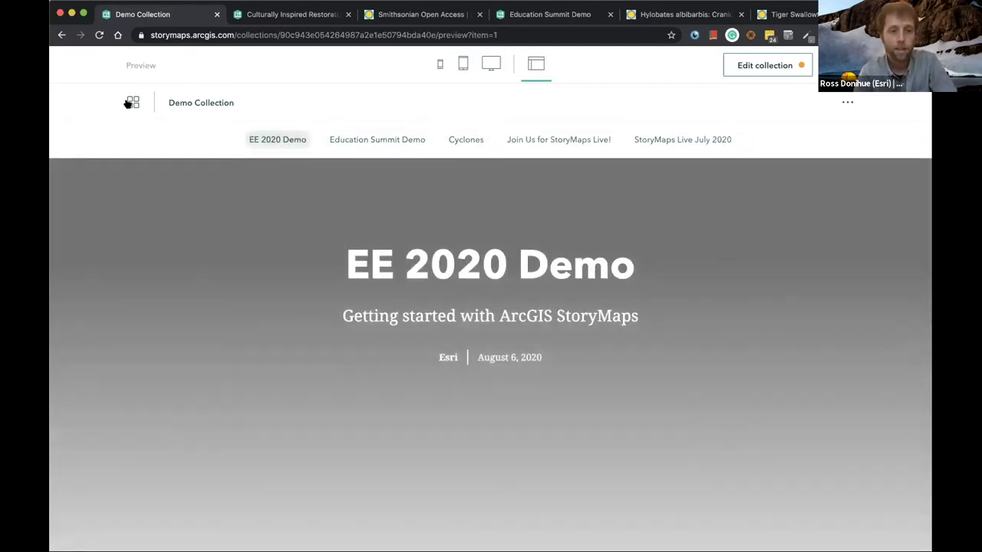
pyautogui.click(131, 102)
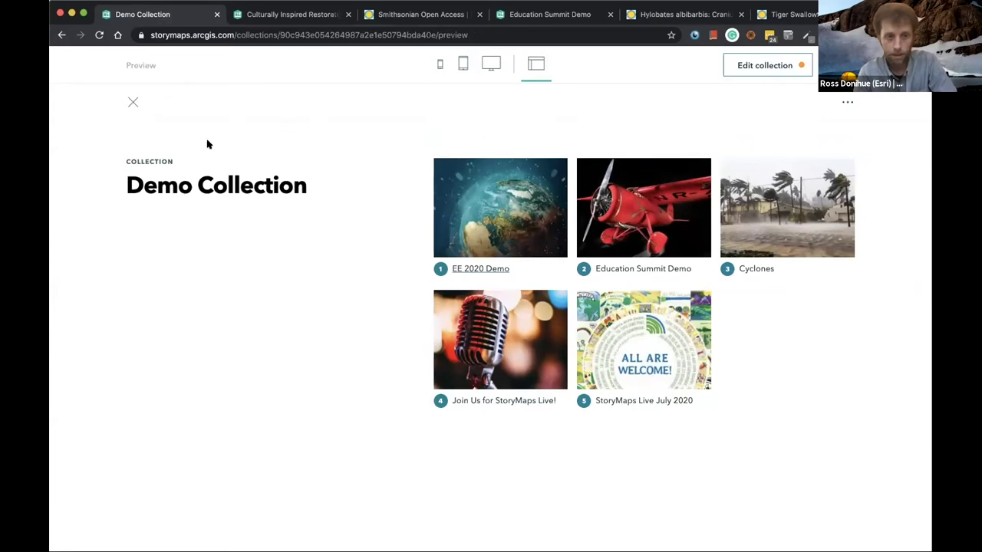
pyautogui.click(133, 103)
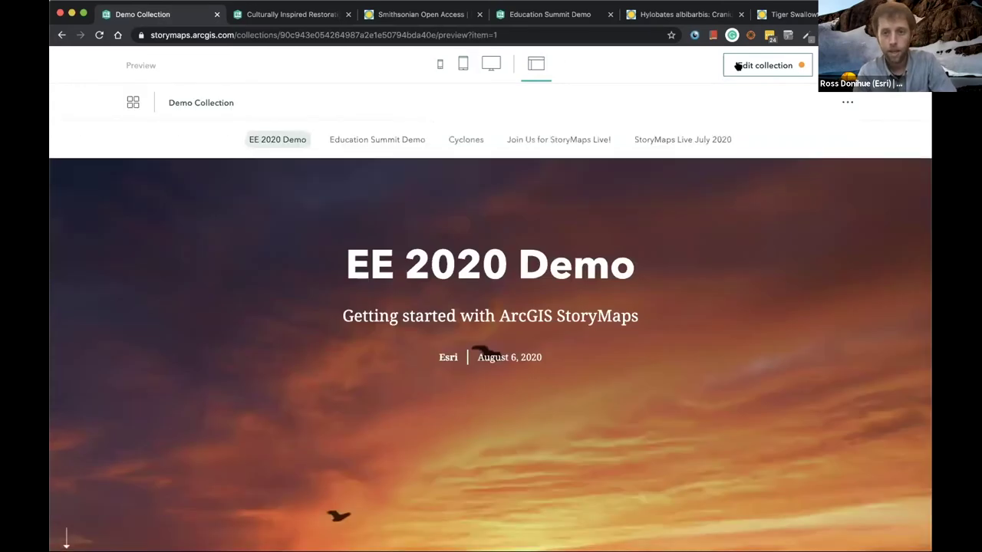
# - Return to editing Demo Collection, remove StoryMaps Live July 2020 and move Education Summit Demo to first place
pyautogui.click(759, 65)
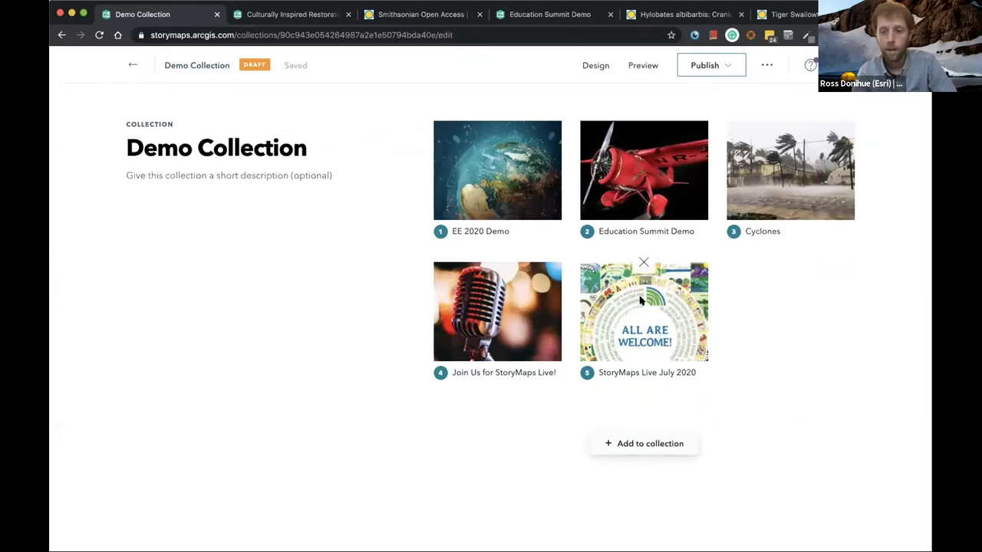
pyautogui.click(642, 264)
pyautogui.moveTo(618, 180); pyautogui.dragTo(485, 191)
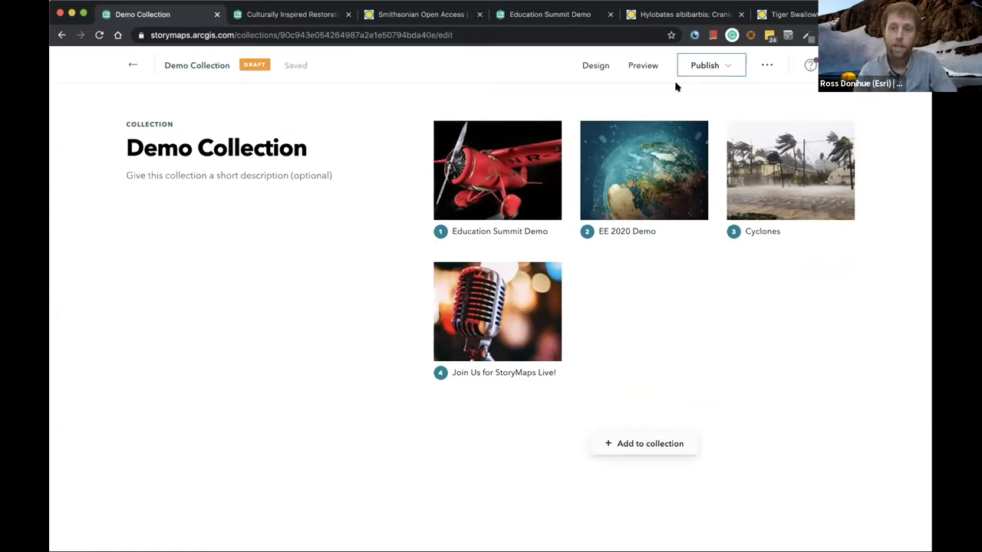
# - Check the group sharing options and publish Demo Collection with its sharing set to Everyone (Public)
pyautogui.click(714, 66)
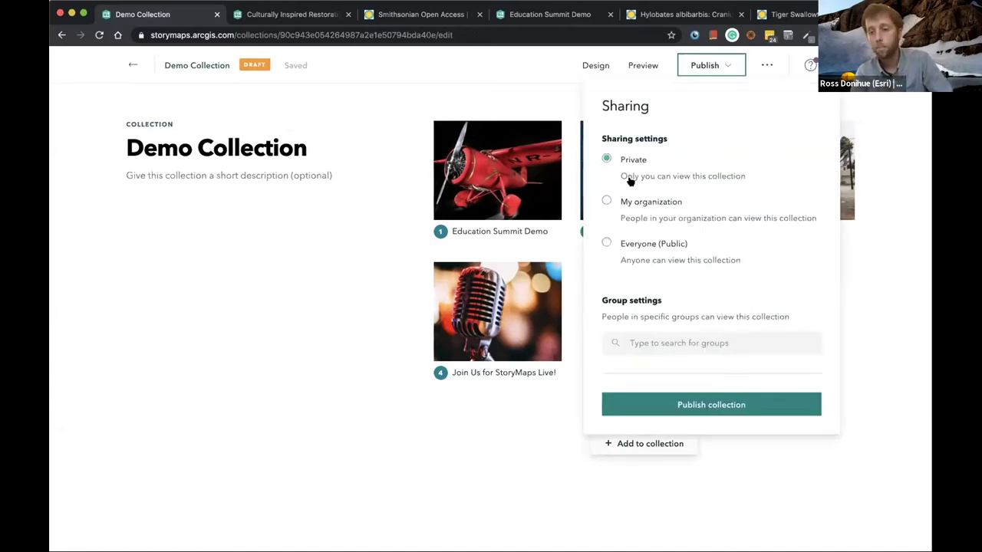
pyautogui.click(633, 243)
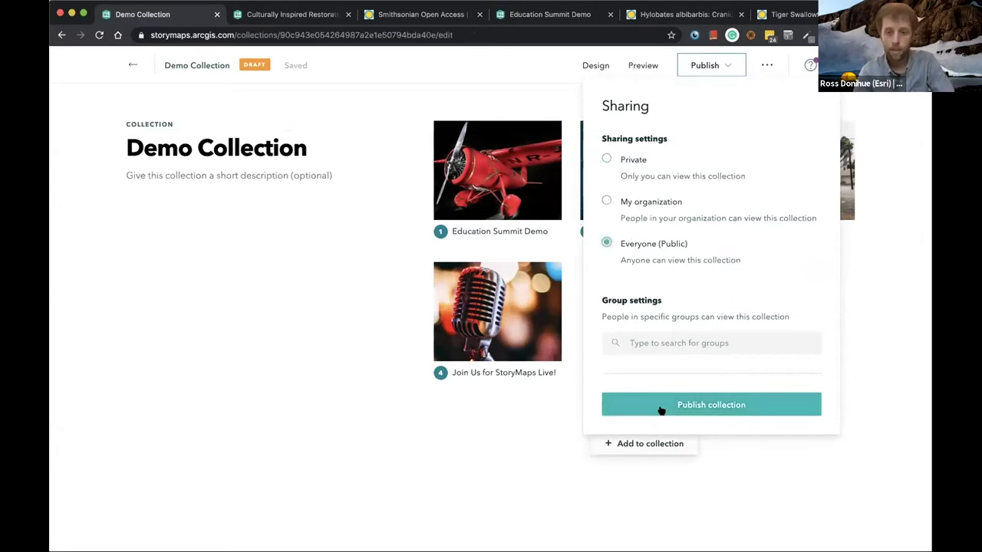
pyautogui.click(677, 342)
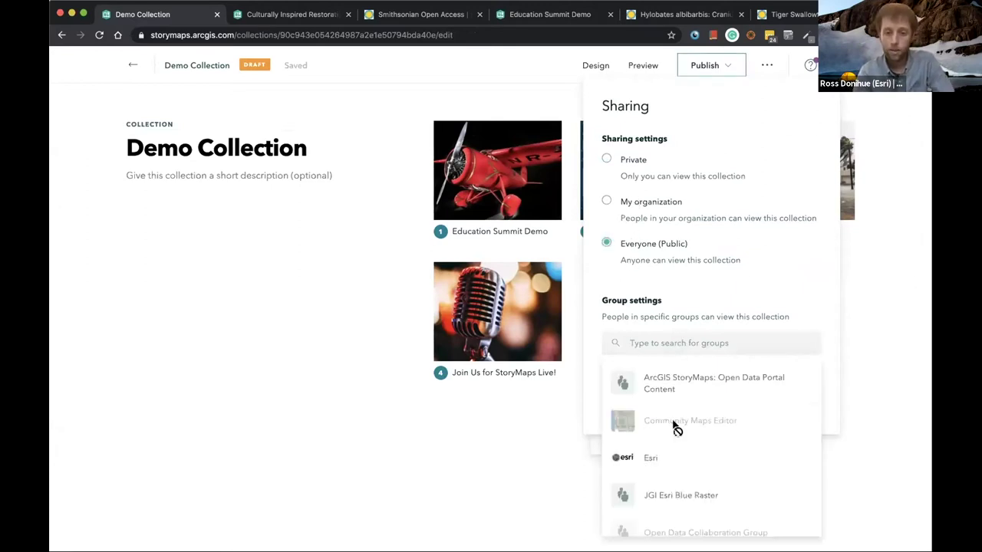
pyautogui.scroll(-3, 673, 423)
pyautogui.scroll(3, 674, 425)
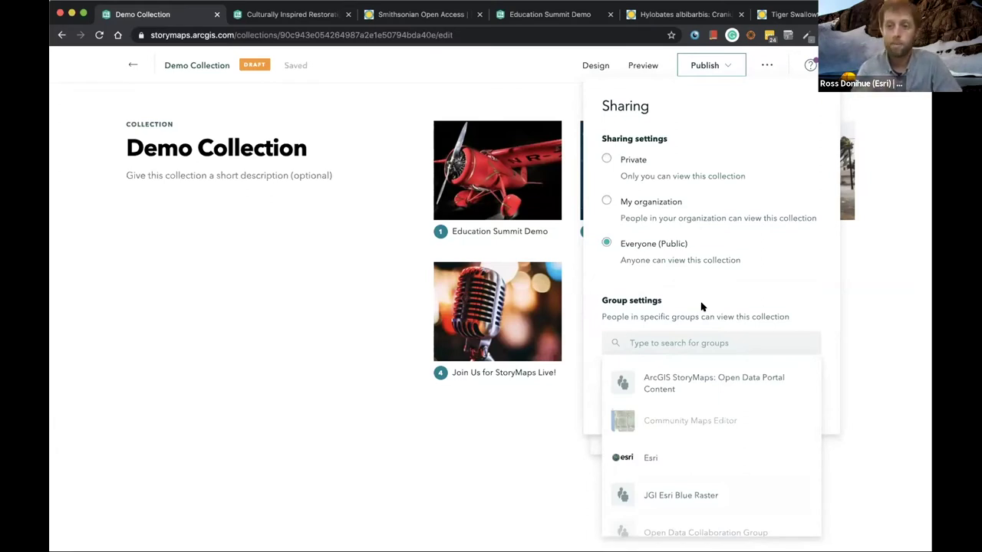
pyautogui.click(739, 259)
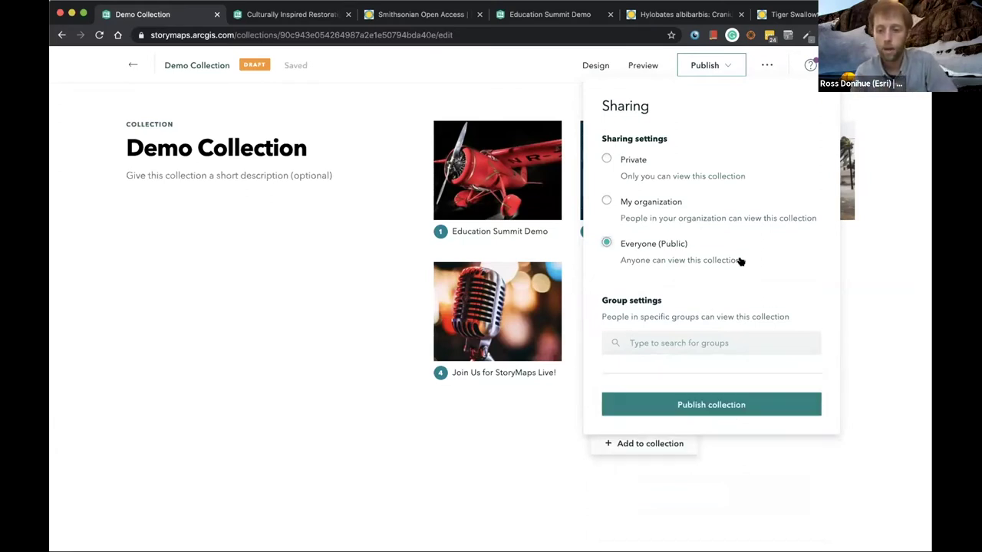
pyautogui.click(710, 403)
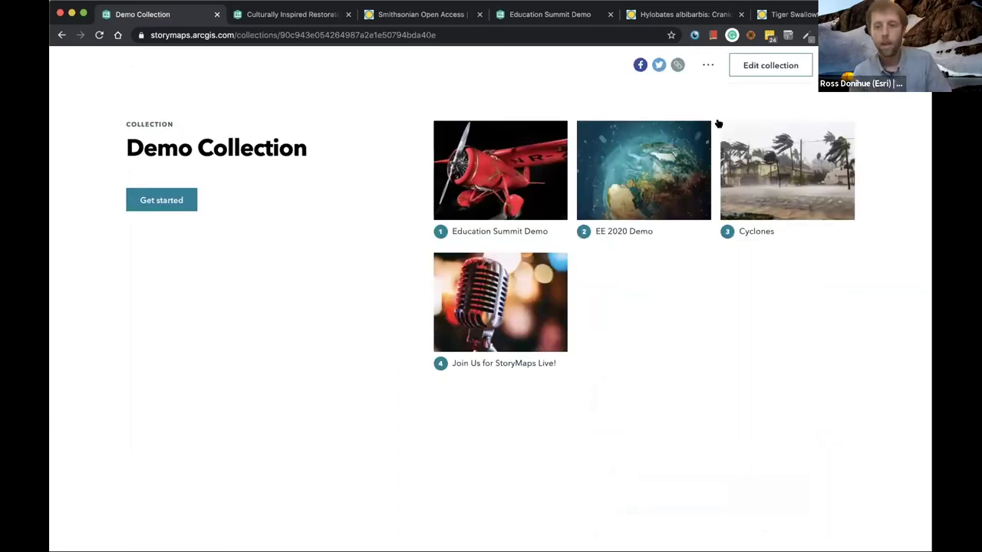
# - View the embed code of the published Demo Collection and close it without copying
pyautogui.click(707, 65)
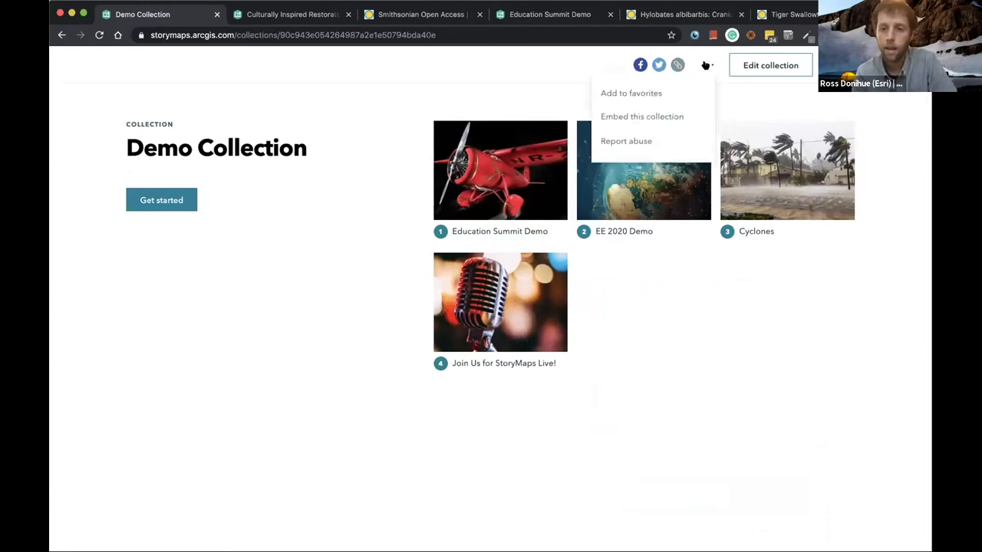
pyautogui.click(673, 117)
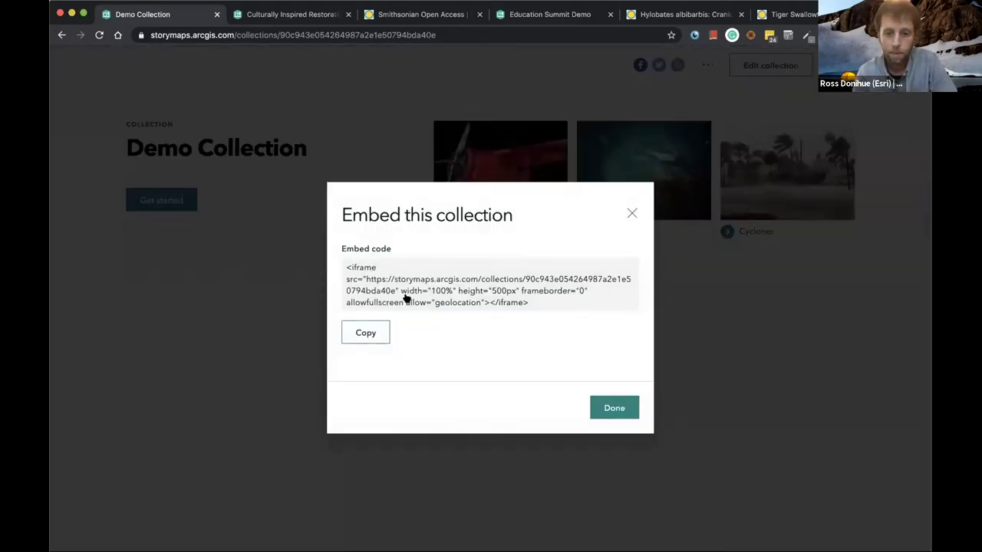
pyautogui.click(610, 408)
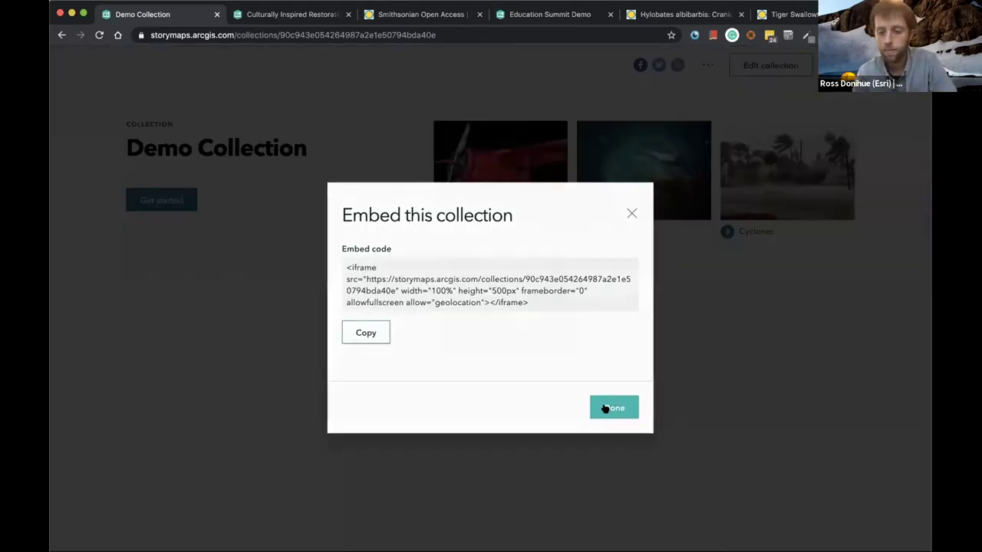
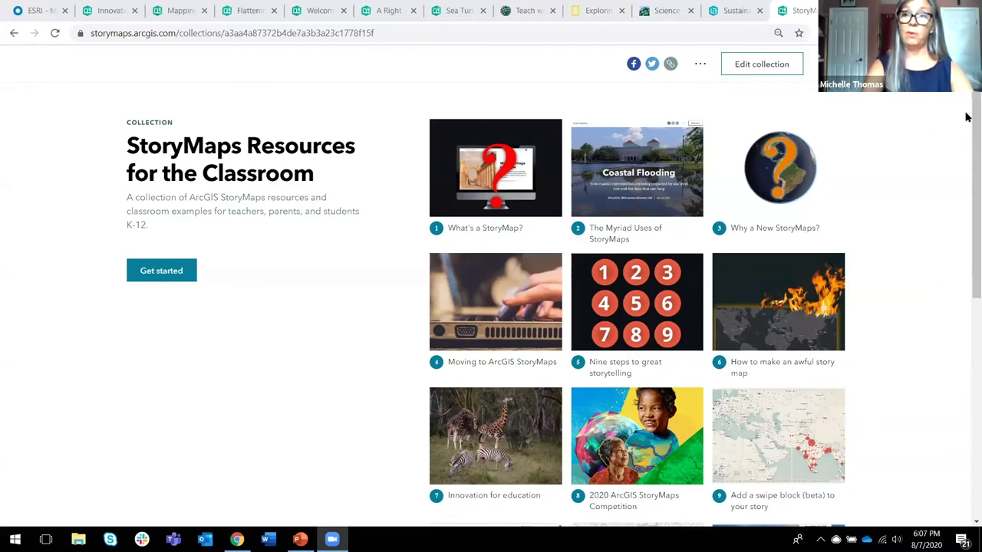
# - Skim the stories in the StoryMaps Resources for the Classroom collection, return to its beginning and close the collection
pyautogui.scroll(-1, 967, 125)
pyautogui.scroll(-1, 966, 198)
pyautogui.scroll(-2, 965, 196)
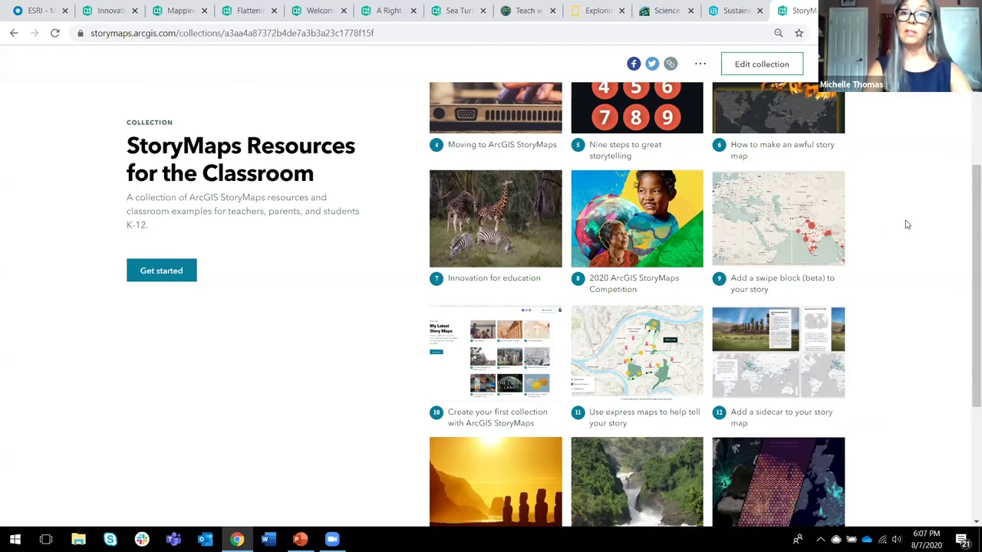
pyautogui.scroll(-2, 967, 230)
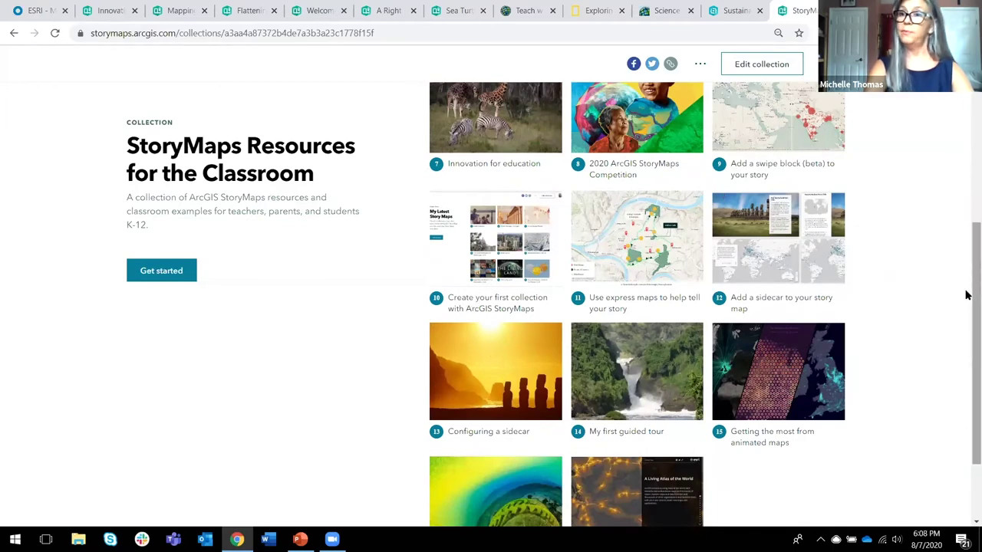
pyautogui.scroll(5, 965, 149)
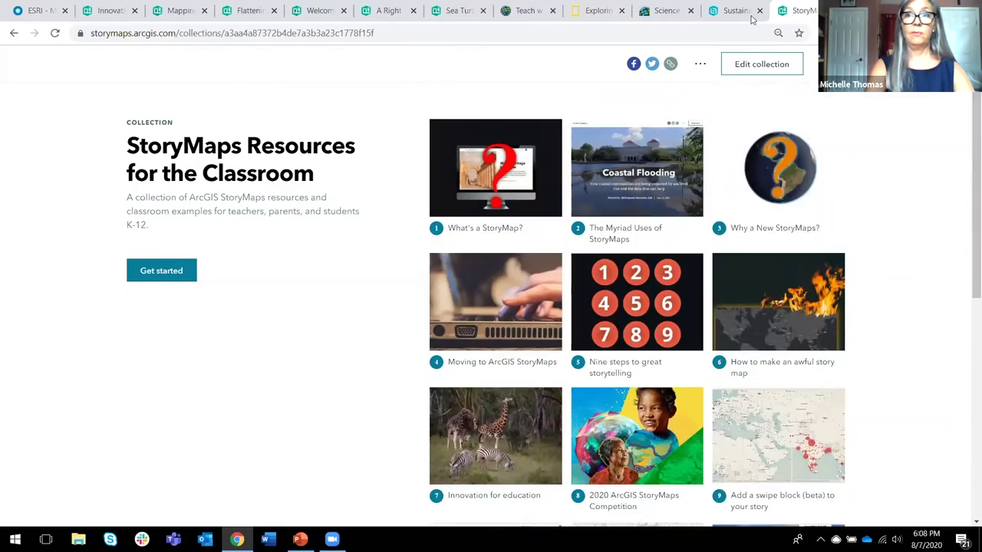
pyautogui.hotkey('ctrl', 'w')
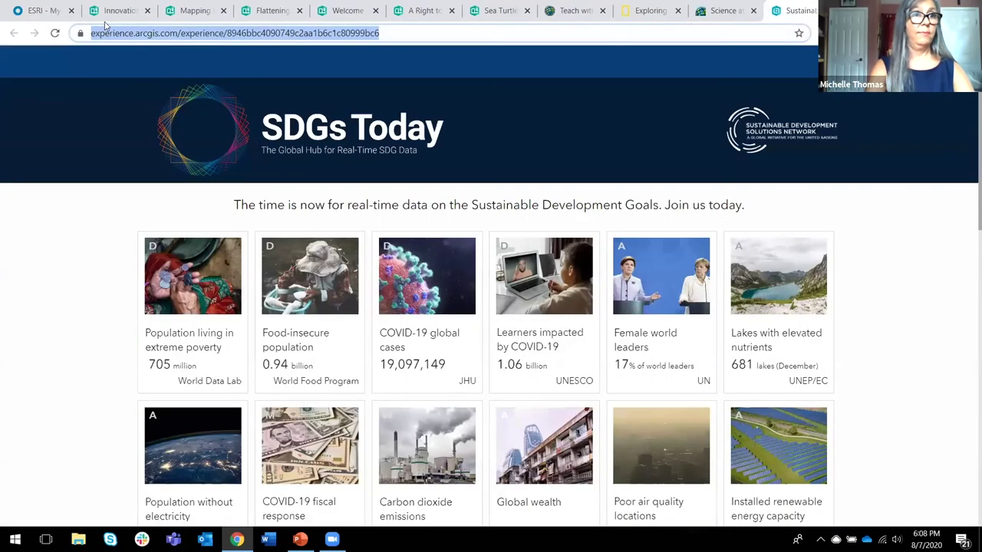
# - Open the Innovation for education story and read its Mapping together section up to the embedded Mapping Favorite Color example
pyautogui.click(119, 11)
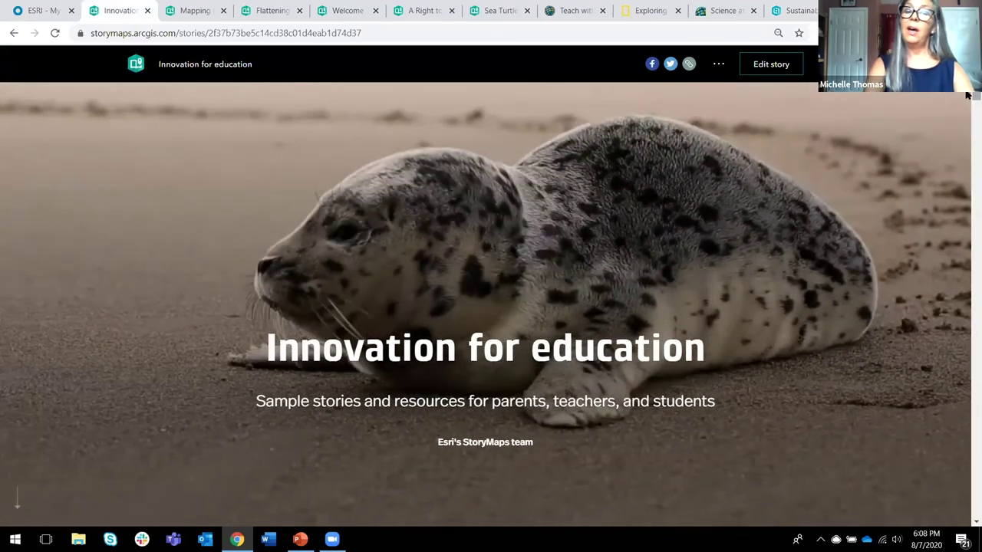
pyautogui.scroll(-1, 968, 102)
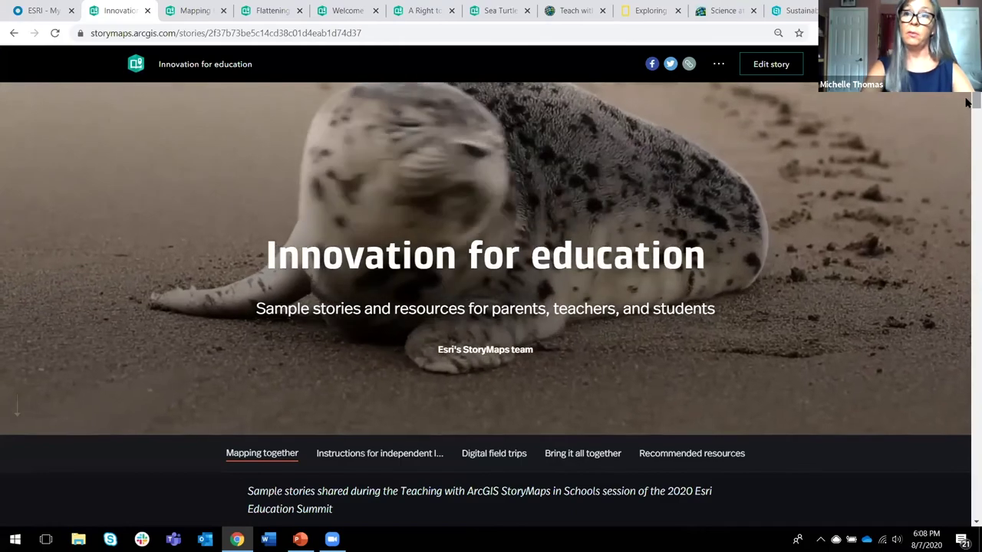
pyautogui.scroll(-2, 967, 113)
pyautogui.scroll(-3, 967, 114)
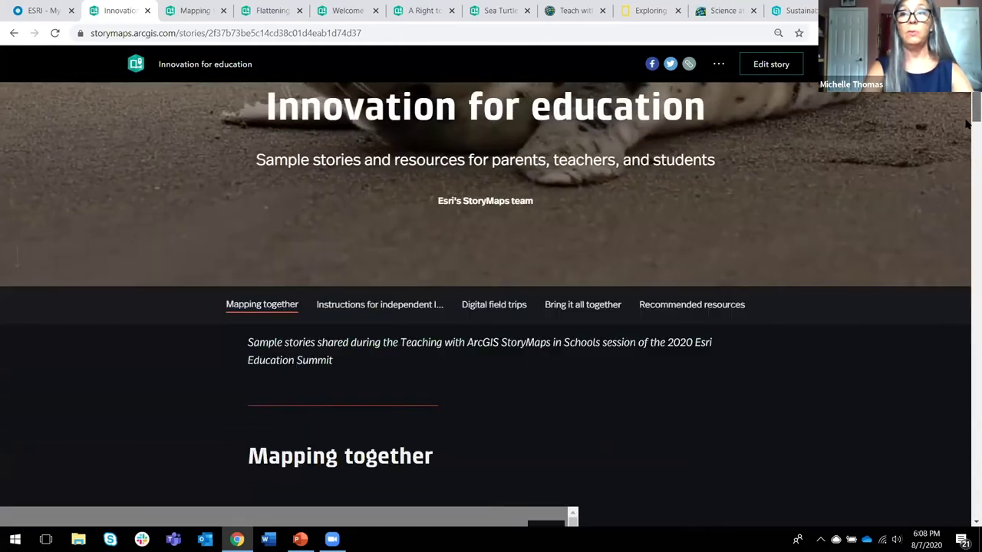
pyautogui.scroll(-3, 968, 132)
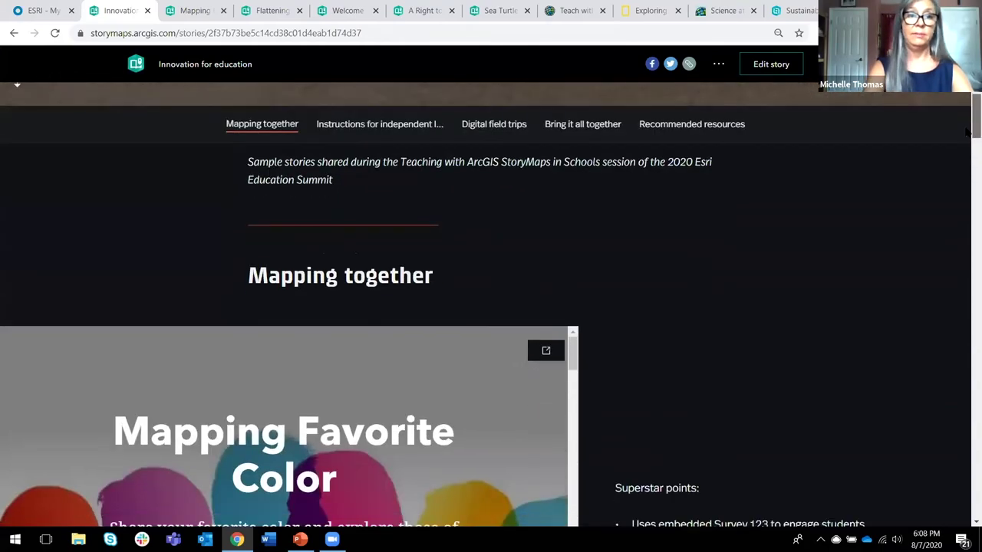
pyautogui.scroll(1, 968, 144)
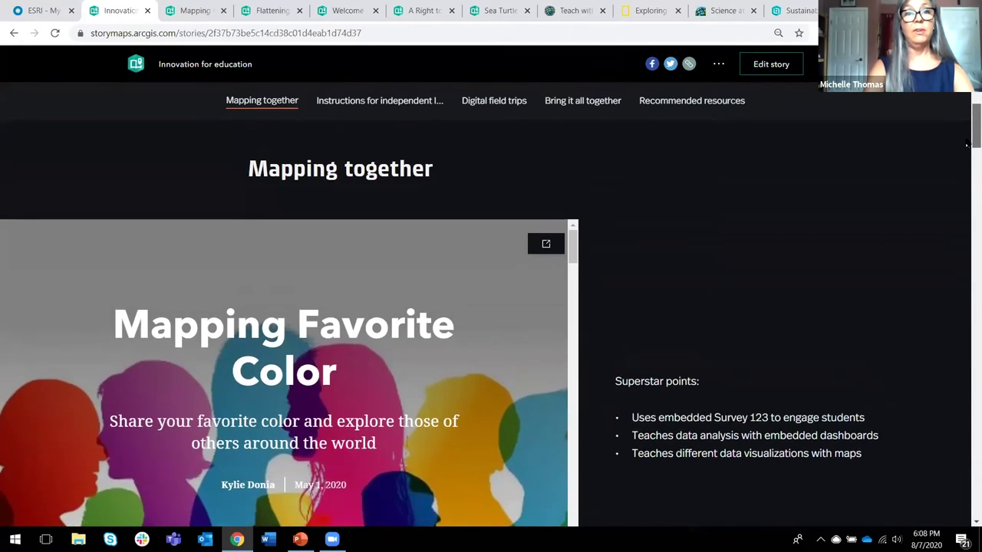
pyautogui.scroll(-1, 968, 143)
pyautogui.scroll(-1, 967, 146)
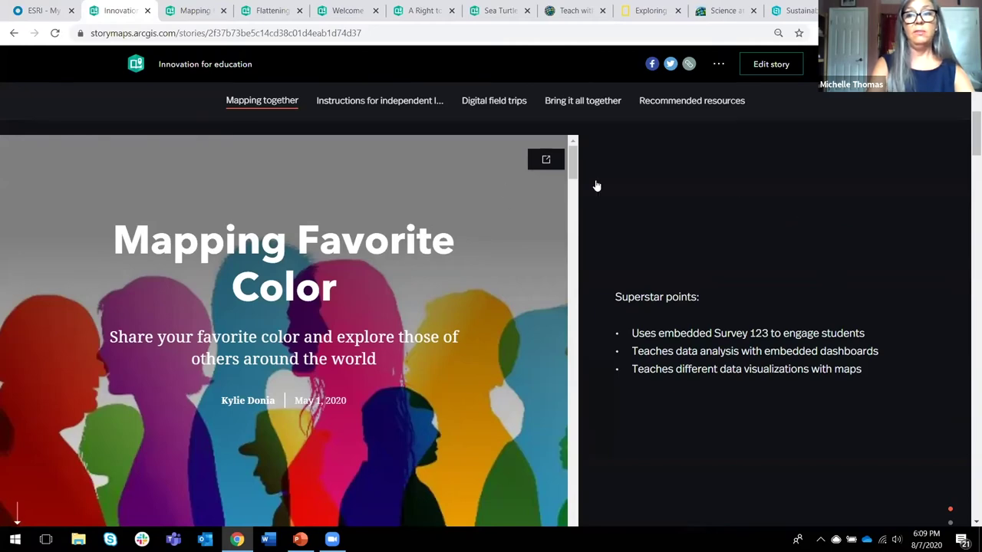
# - Open the full Mapping Favorite Color story and examine its introduction and embedded FavoriteColor survey
pyautogui.click(195, 11)
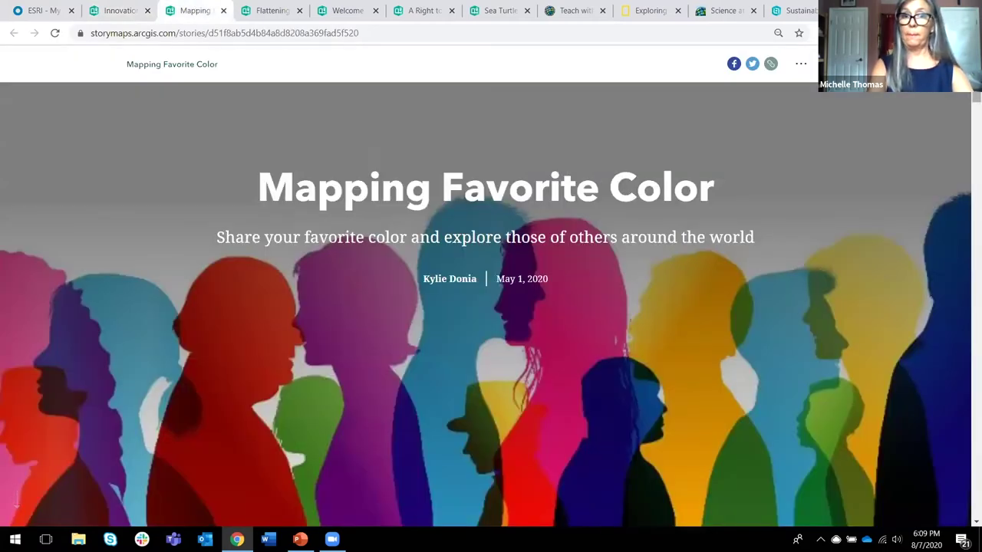
pyautogui.scroll(-5, 968, 107)
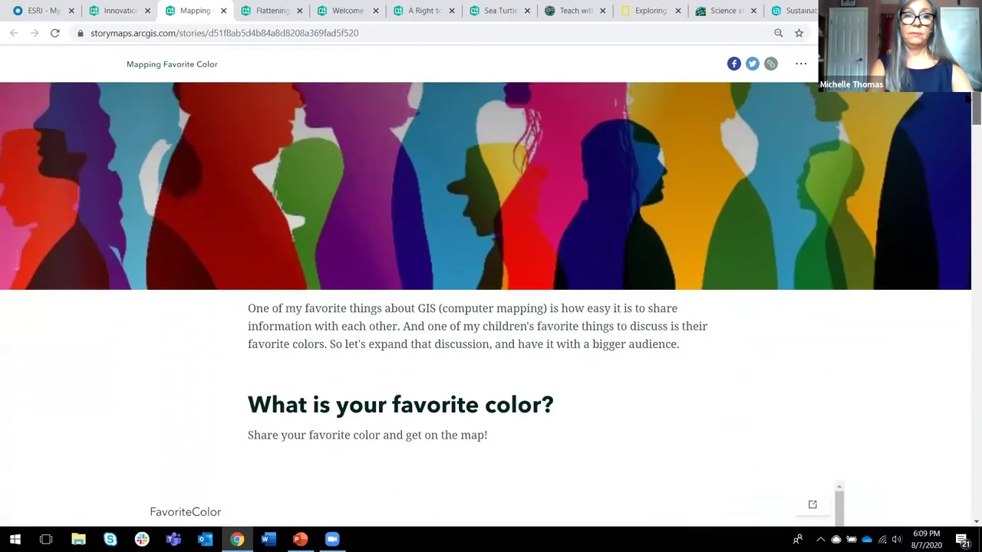
pyautogui.scroll(-4, 968, 107)
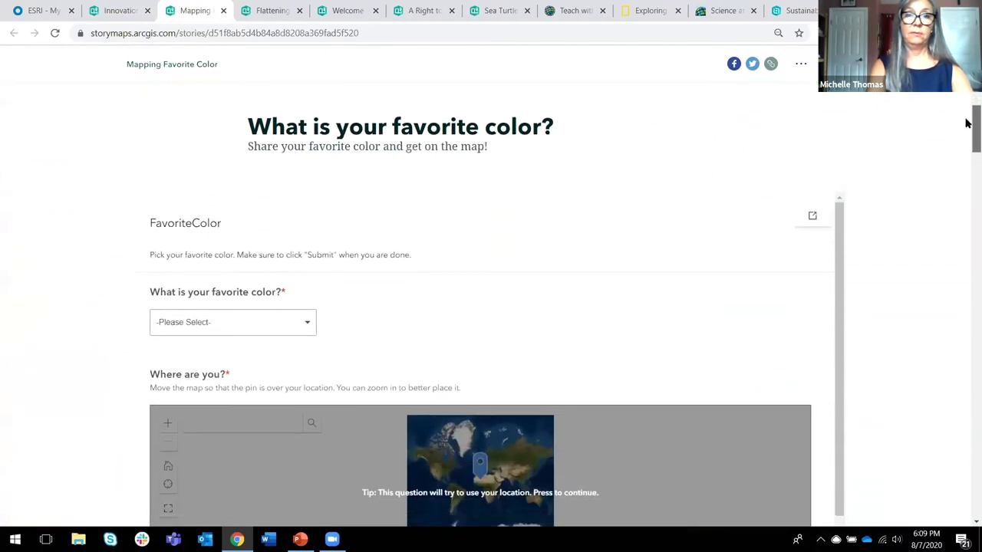
pyautogui.scroll(1, 967, 126)
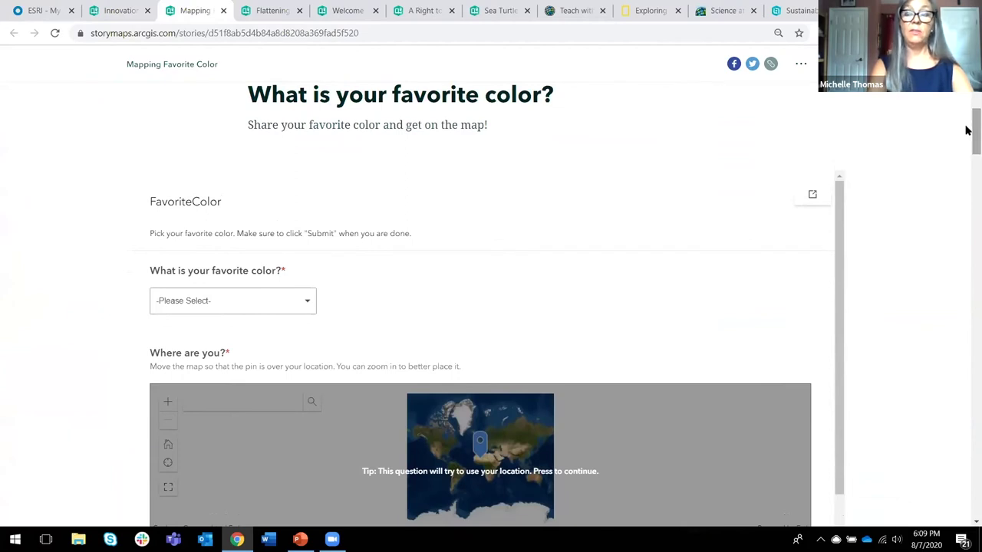
pyautogui.scroll(-1, 967, 135)
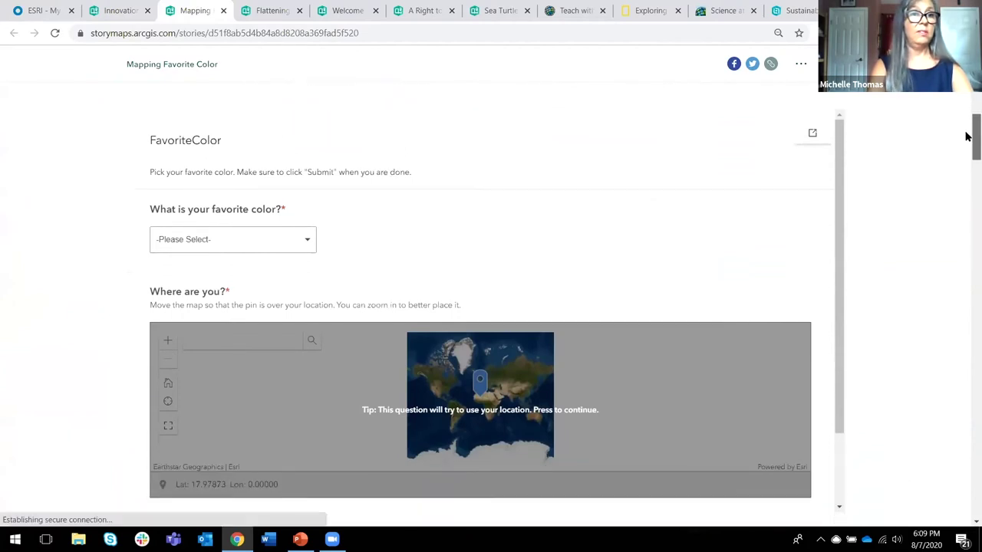
pyautogui.scroll(-2, 967, 140)
pyautogui.scroll(-1, 966, 144)
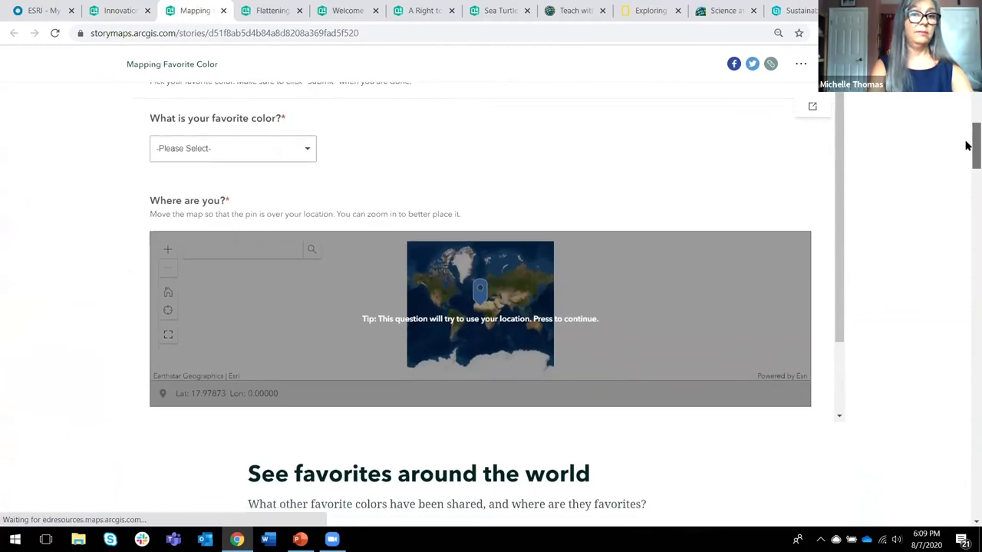
# - Examine the favorite colors world map and the closing resources of Mapping Favorite Color, and close the story
pyautogui.scroll(-5, 966, 150)
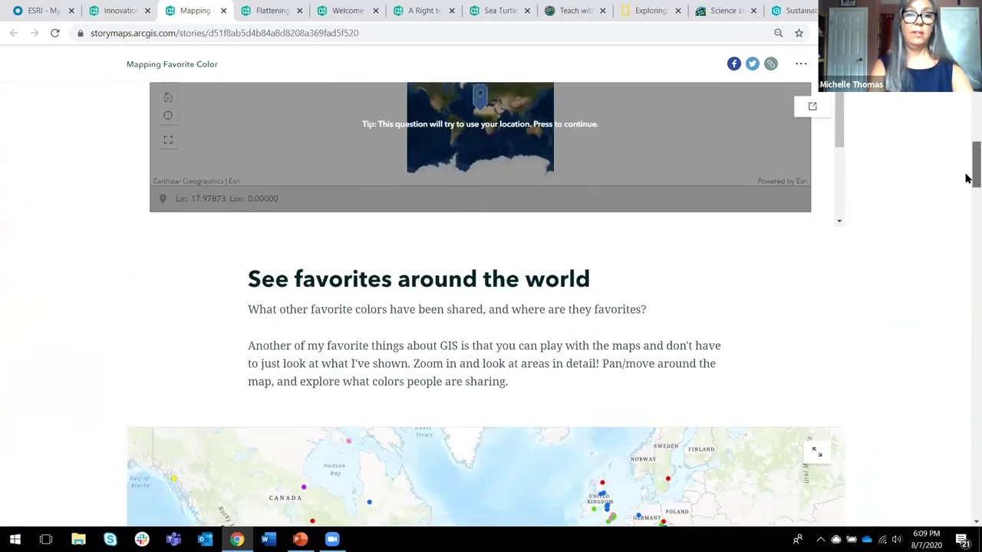
pyautogui.scroll(-5, 966, 207)
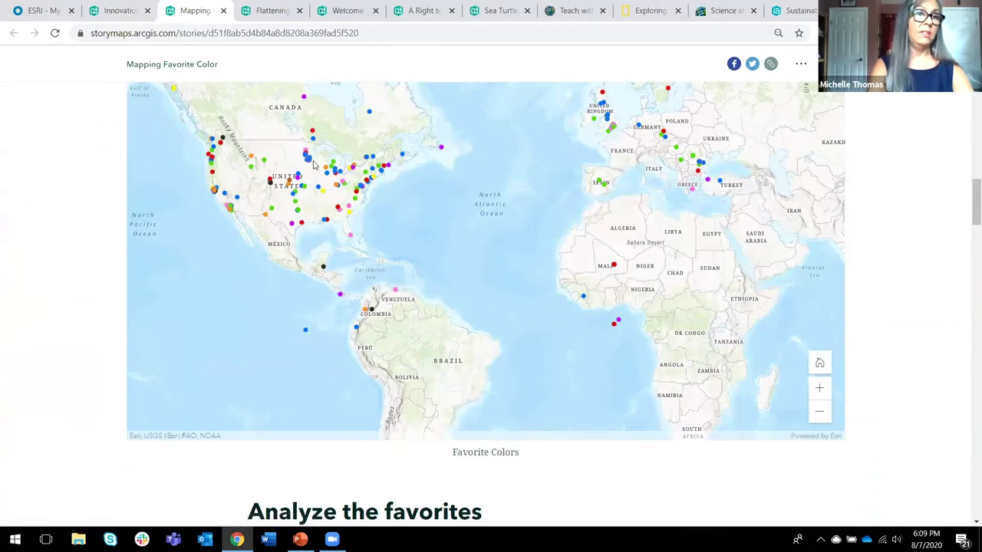
pyautogui.moveTo(968, 198); pyautogui.dragTo(967, 506)
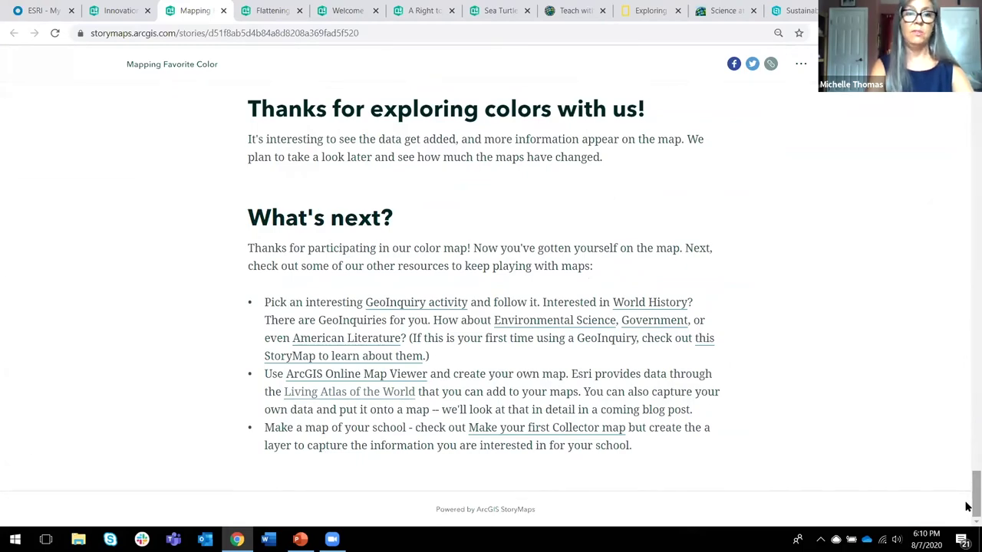
pyautogui.scroll(10, 966, 371)
pyautogui.scroll(10, 968, 169)
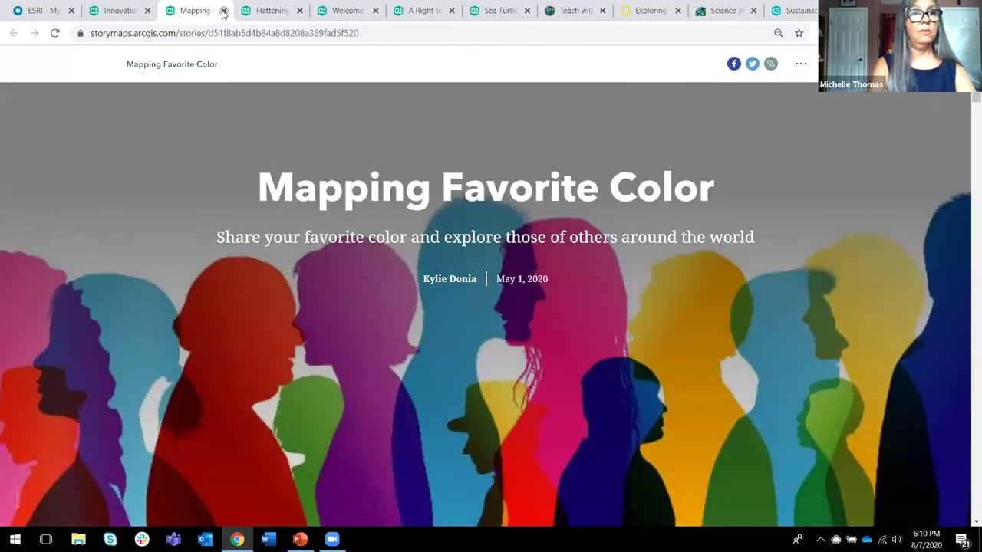
pyautogui.click(223, 11)
# - Go back to Innovation for education, move on to the Flattening Earth example's superstar points and open that full story
pyautogui.scroll(-5, 581, 143)
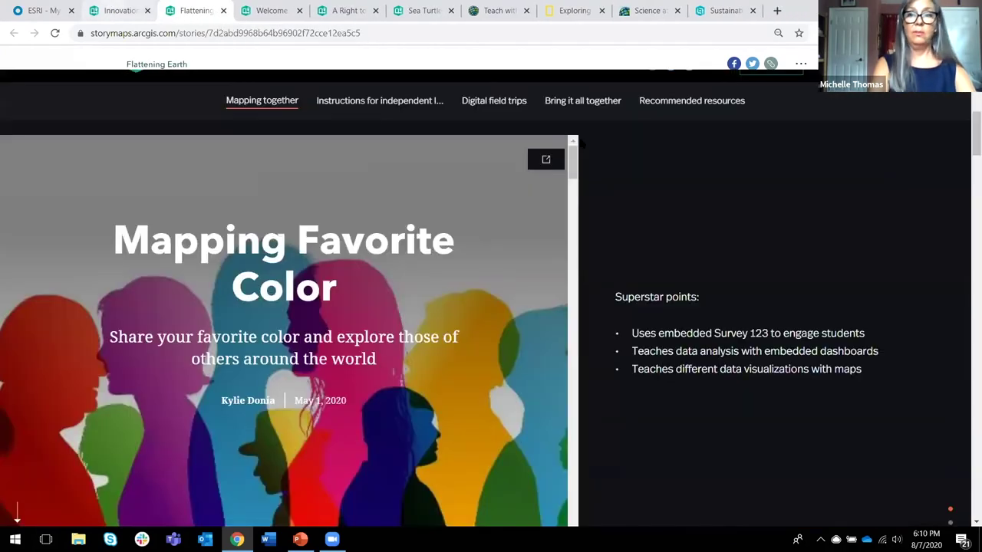
pyautogui.scroll(-1, 968, 140)
pyautogui.moveTo(968, 141); pyautogui.dragTo(968, 181)
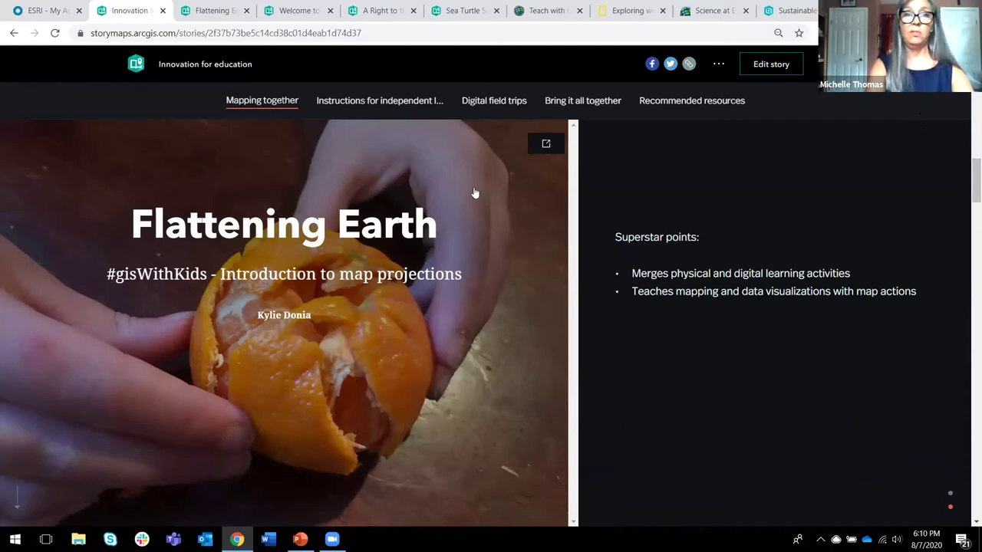
pyautogui.click(220, 13)
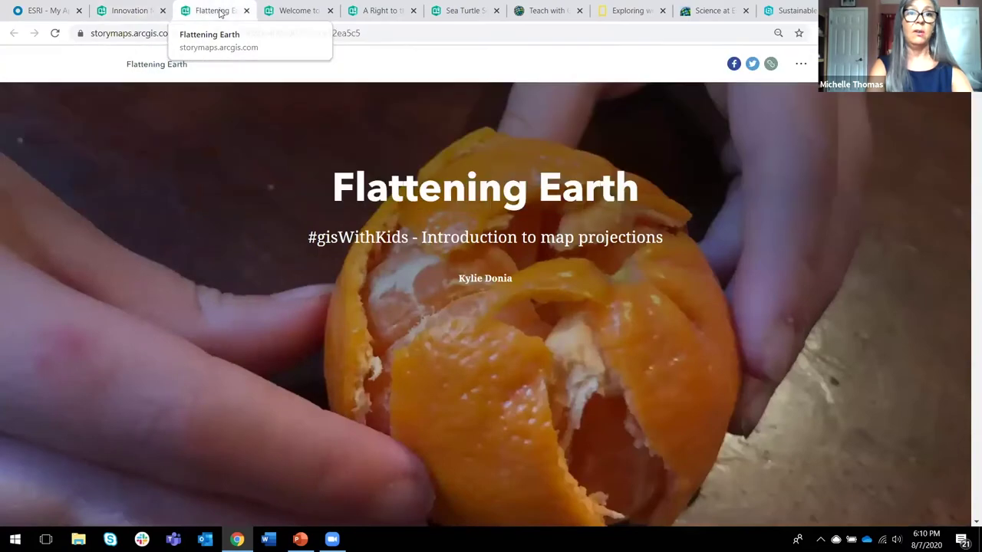
# - Read the opening of Flattening Earth and go through all its orange-peeling slides back to the first one
pyautogui.scroll(-1, 485, 307)
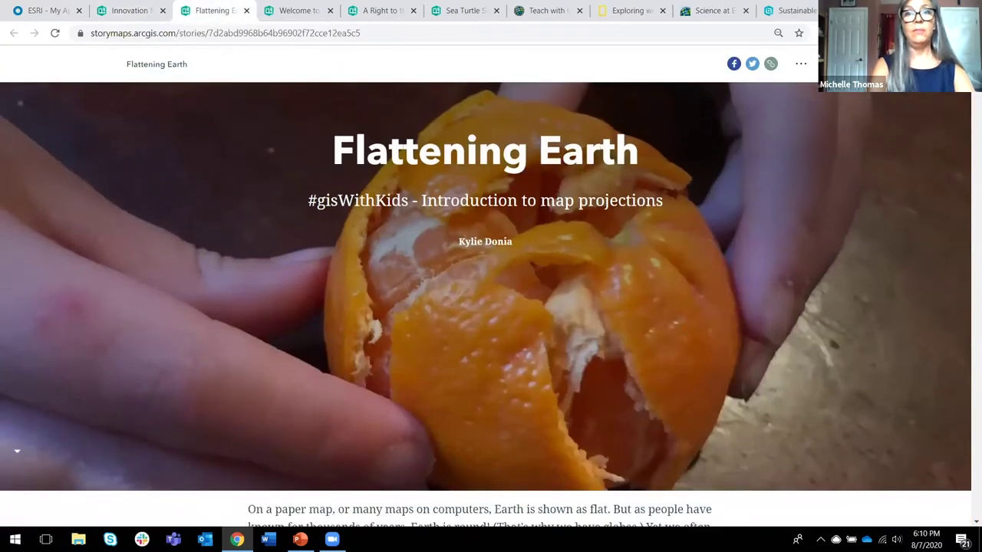
pyautogui.scroll(-3, 485, 307)
pyautogui.scroll(-5, 963, 133)
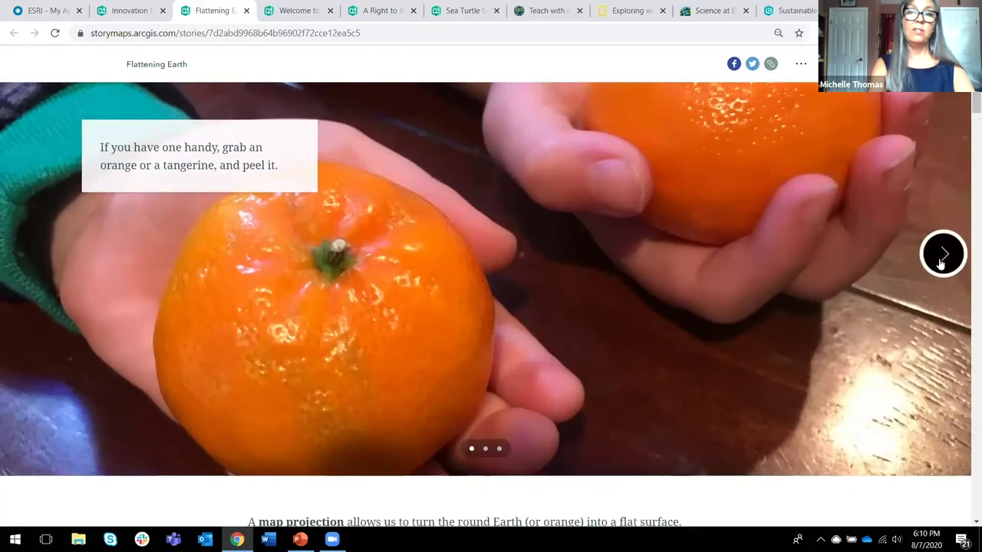
pyautogui.click(944, 261)
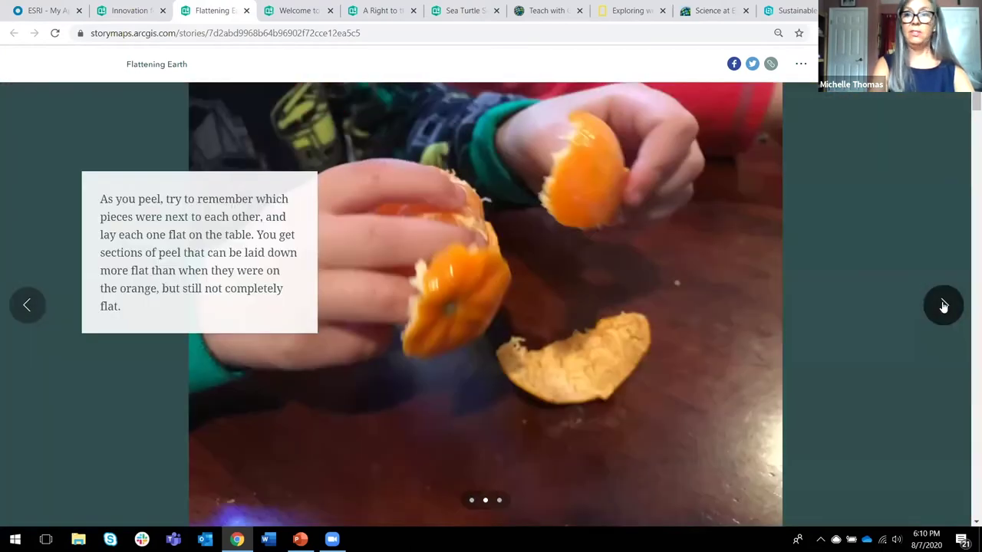
pyautogui.click(944, 307)
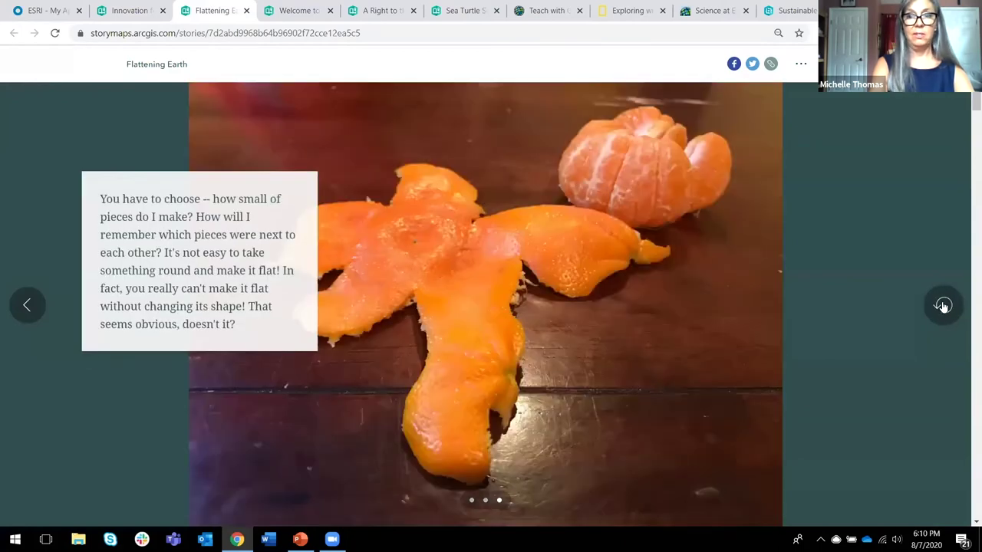
pyautogui.click(944, 306)
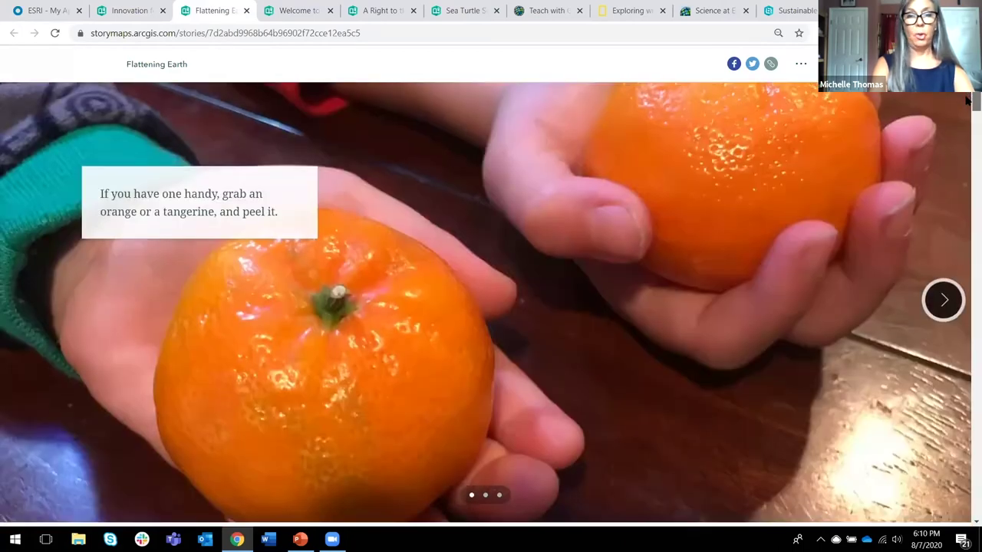
# - Move on to the story's first map projection and show the 750 mile circles on its rectangular world map
pyautogui.scroll(-4, 967, 108)
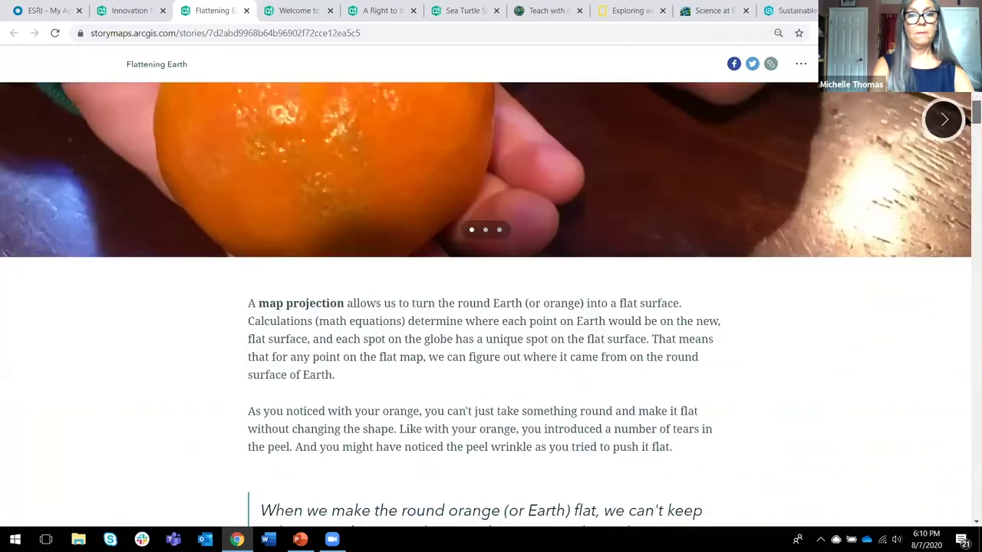
pyautogui.moveTo(966, 127); pyautogui.dragTo(967, 181)
pyautogui.click(223, 303)
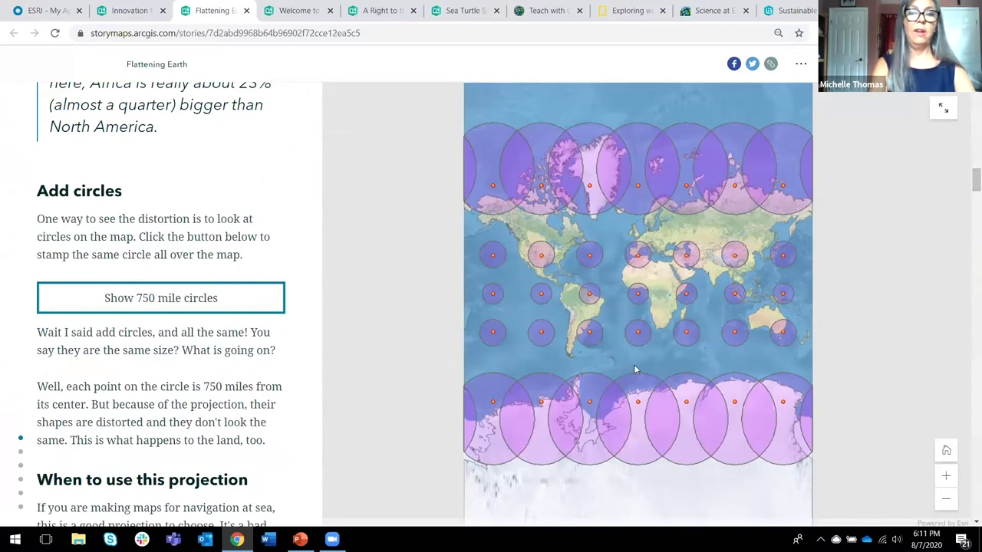
# - Move on to the general world map projection, go to North Dakota on its map and show the 750 mile circles
pyautogui.scroll(-2, 967, 207)
pyautogui.scroll(-6, 967, 230)
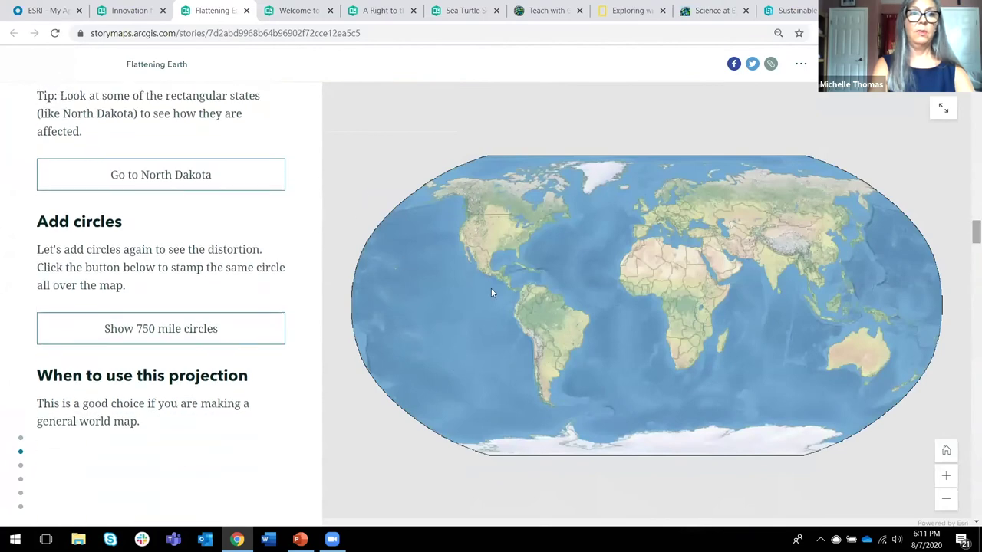
pyautogui.click(247, 180)
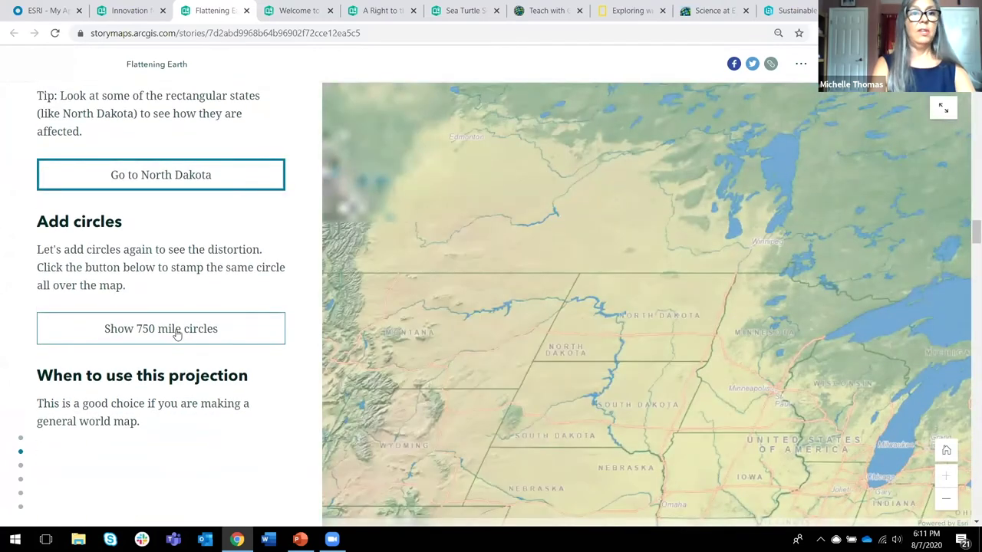
pyautogui.click(177, 330)
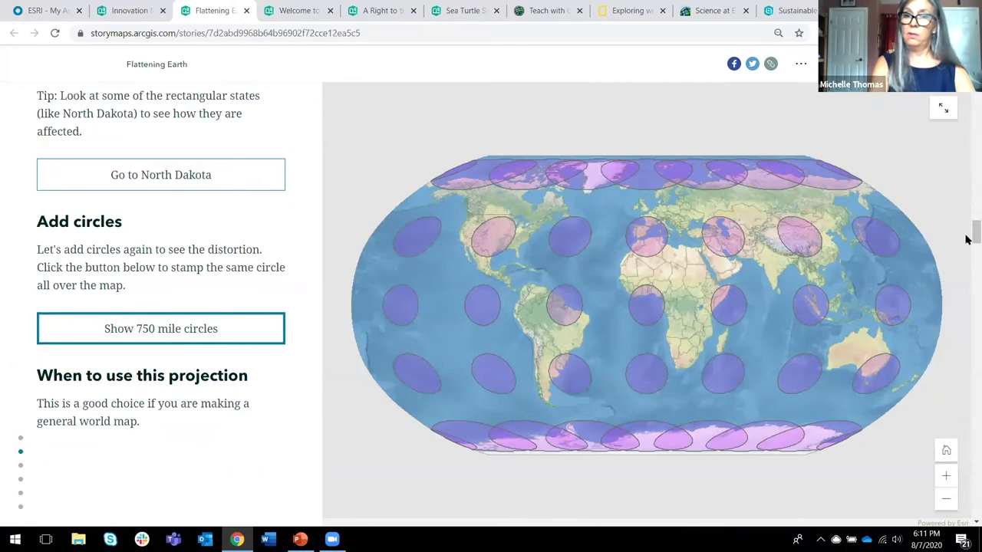
# - Examine the cube, Berghaus star and Bonne projections, then close Flattening Earth to return to Innovation for education
pyautogui.scroll(-3, 967, 281)
pyautogui.scroll(-6, 966, 284)
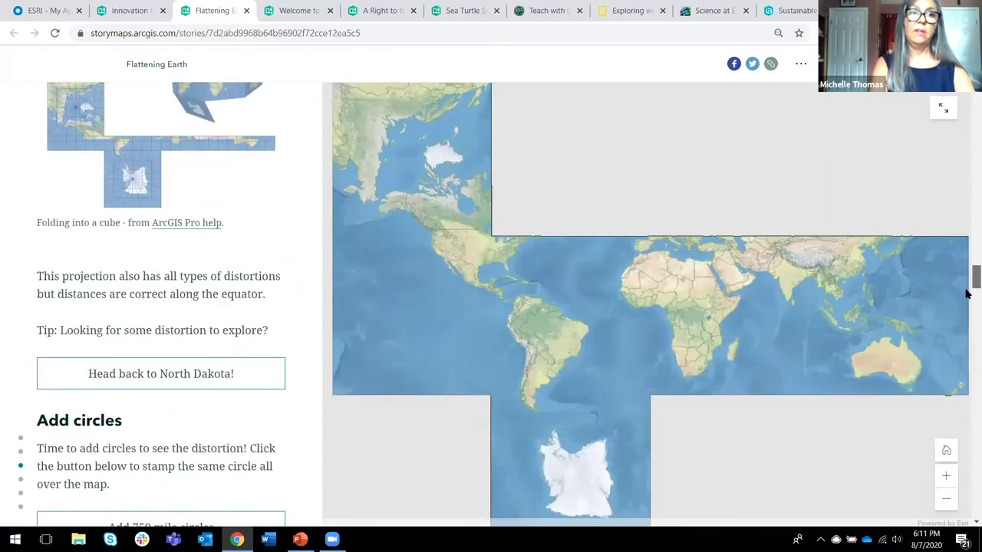
pyautogui.scroll(-8, 967, 307)
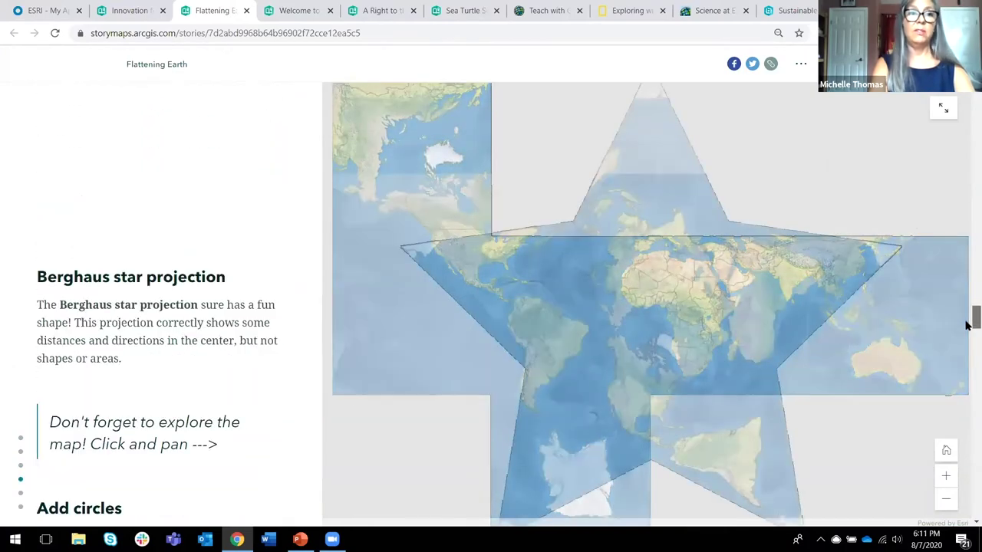
pyautogui.scroll(-6, 966, 338)
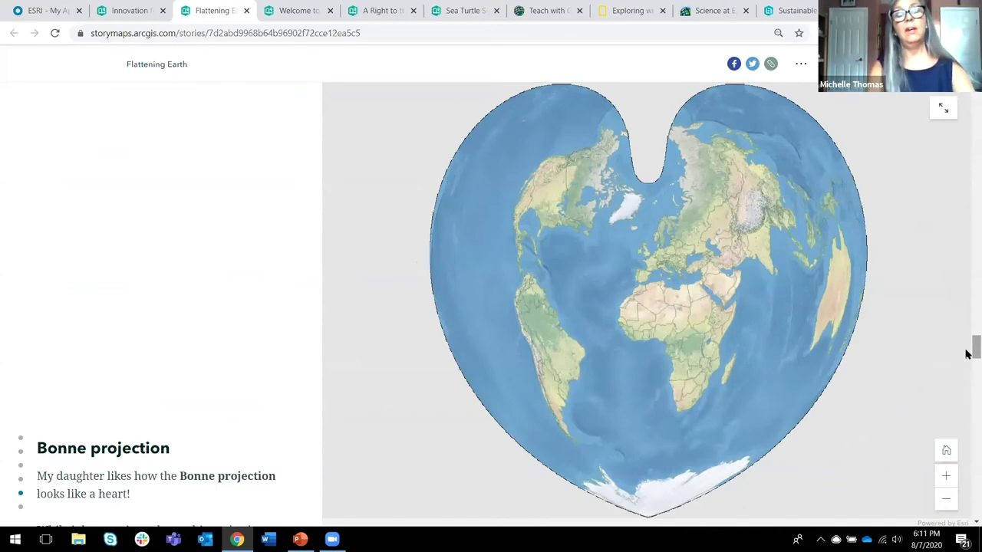
pyautogui.moveTo(966, 354); pyautogui.dragTo(967, 80)
pyautogui.moveTo(968, 130); pyautogui.dragTo(968, 61)
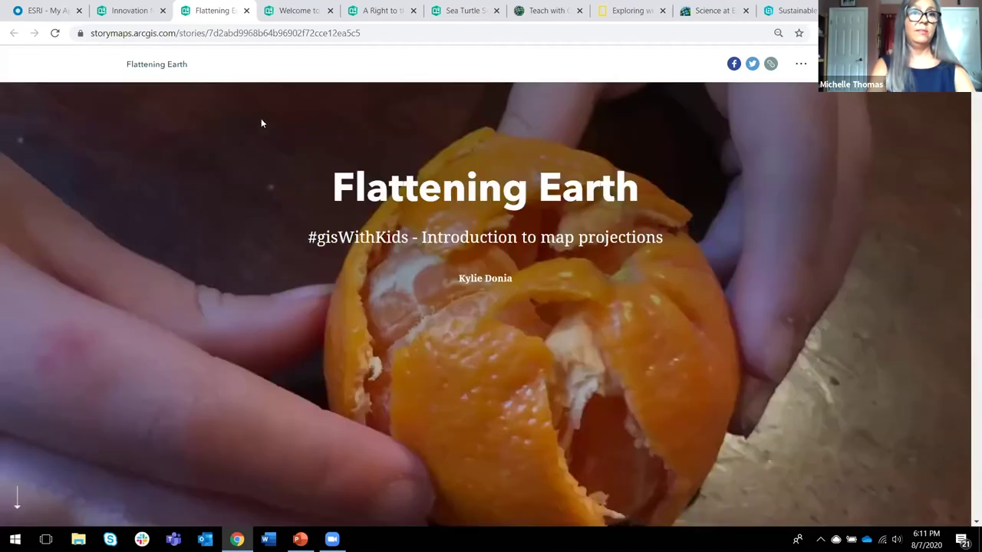
pyautogui.click(246, 11)
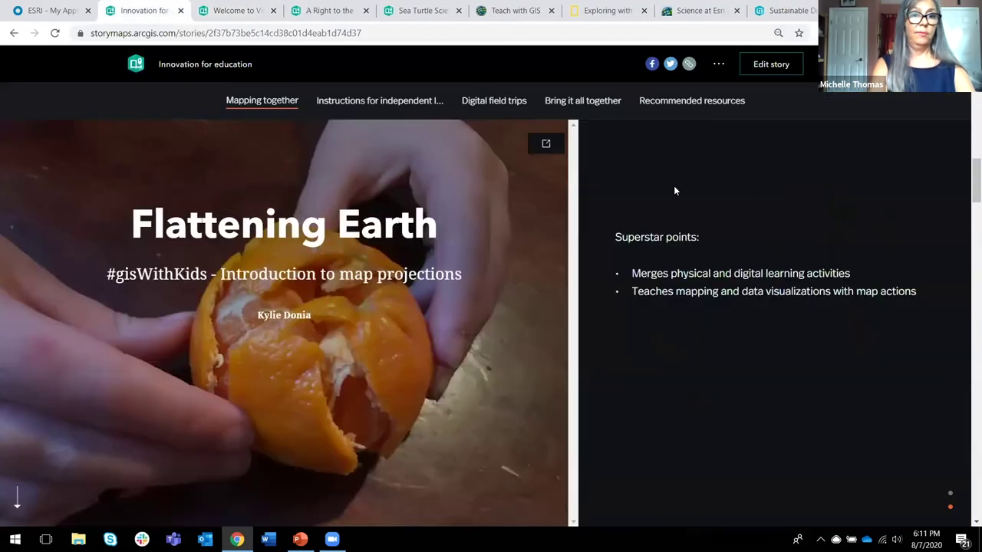
pyautogui.click(154, 10)
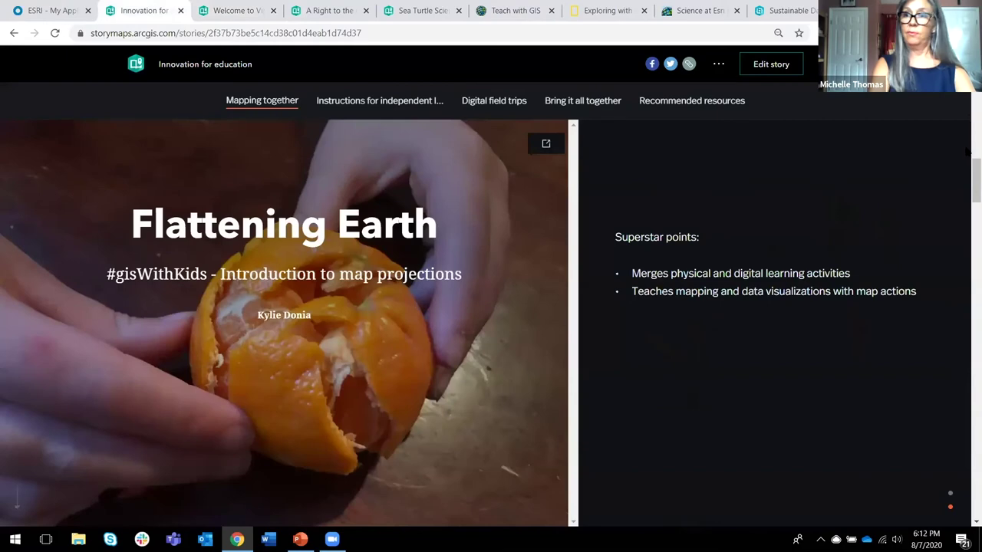
# - Read the superstar points of the Instructions for independent learning section and view its embedded Welcome to Virtual Learning example
pyautogui.moveTo(969, 177); pyautogui.dragTo(968, 240)
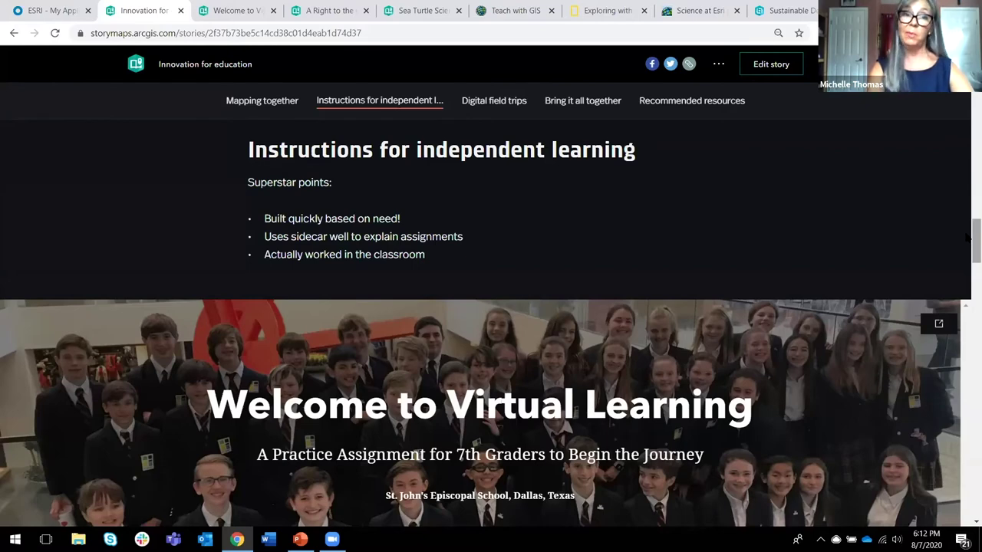
pyautogui.moveTo(968, 244); pyautogui.dragTo(968, 252)
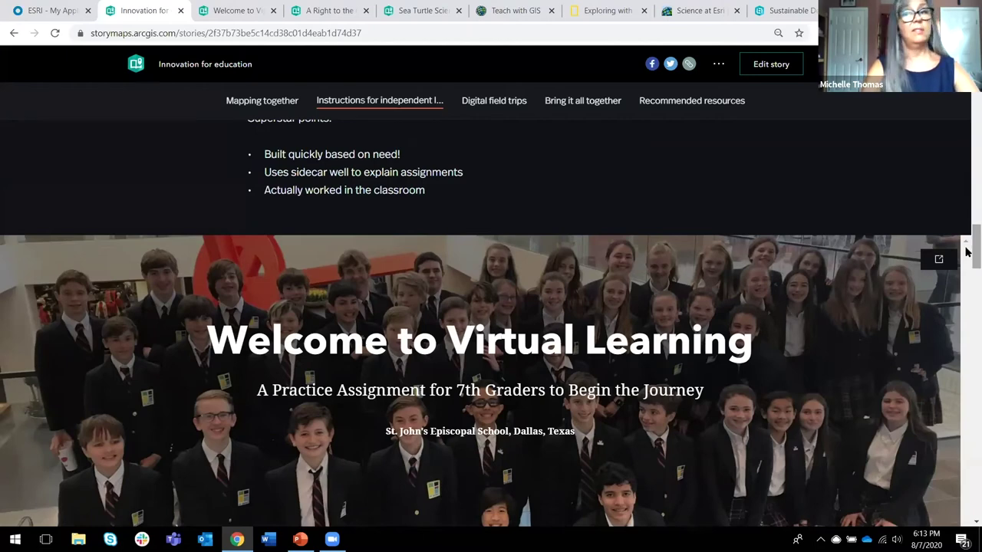
pyautogui.moveTo(966, 259); pyautogui.dragTo(967, 263)
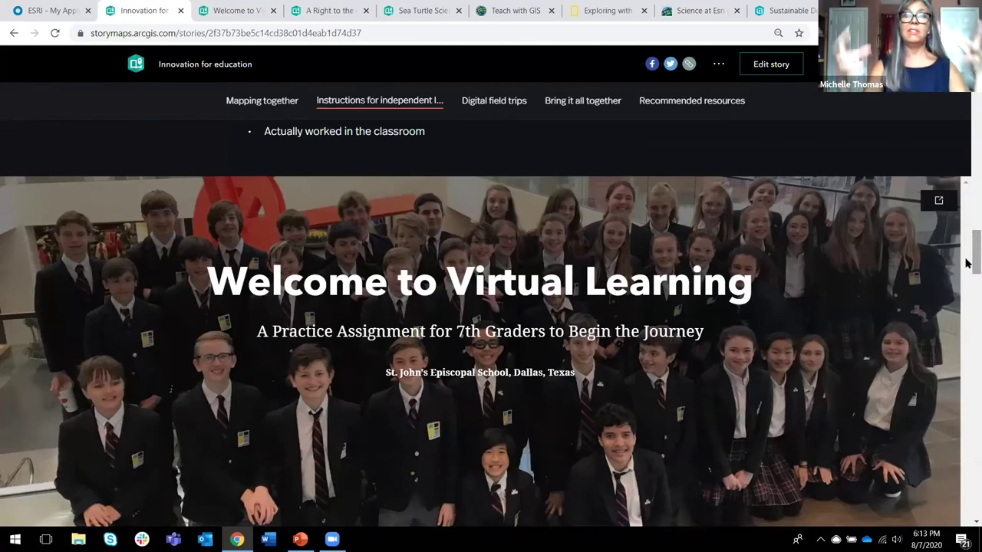
pyautogui.moveTo(967, 256); pyautogui.dragTo(968, 247)
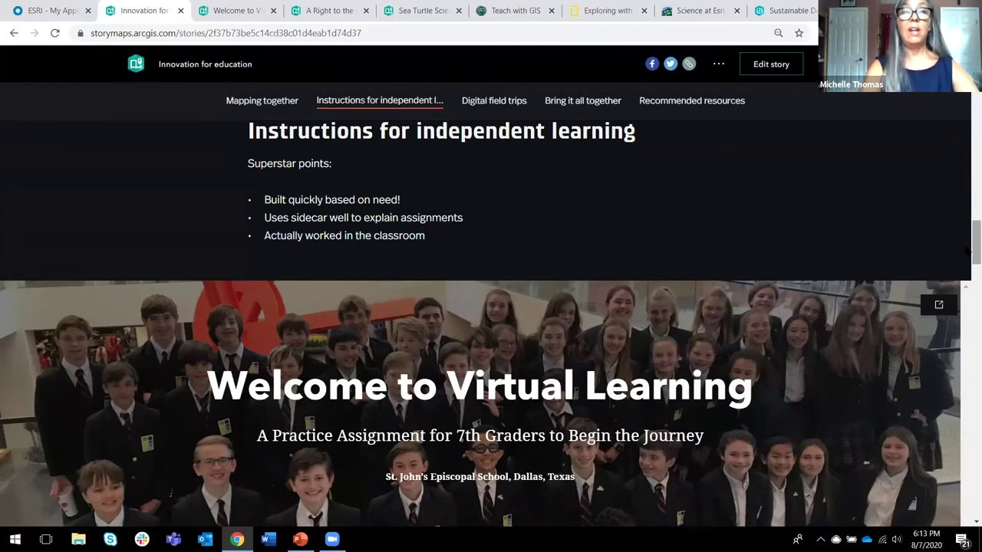
pyautogui.moveTo(968, 250); pyautogui.dragTo(969, 257)
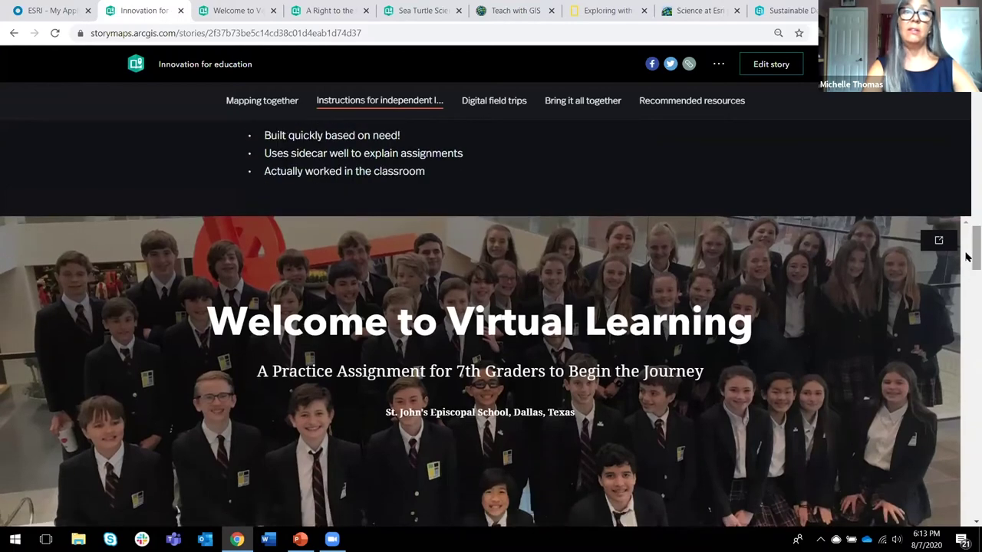
# - Open the full Welcome to Virtual Learning story and read from the advisory check-in down to the Check RenWeb instructions
pyautogui.click(234, 10)
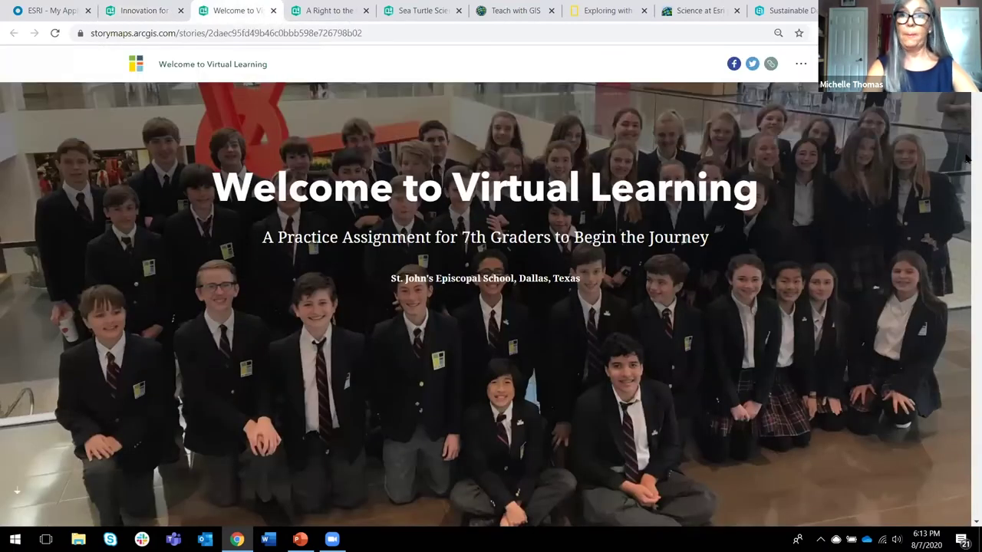
pyautogui.scroll(-4, 968, 97)
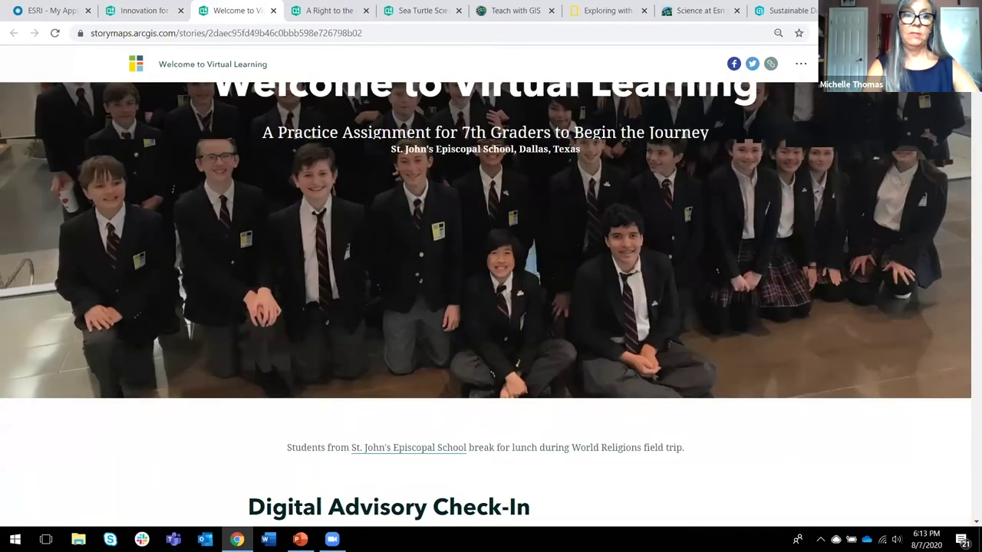
pyautogui.scroll(-7, 969, 97)
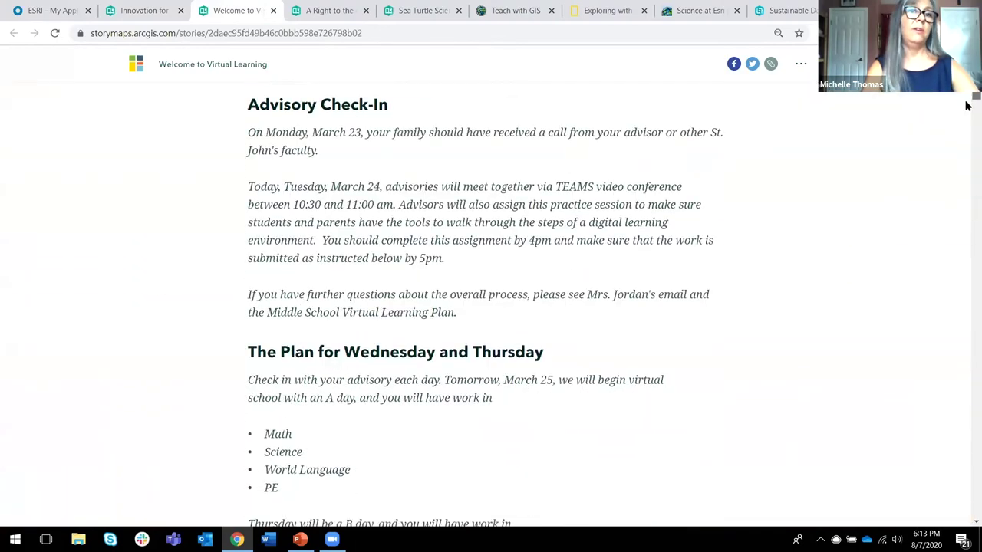
pyautogui.scroll(-6, 967, 108)
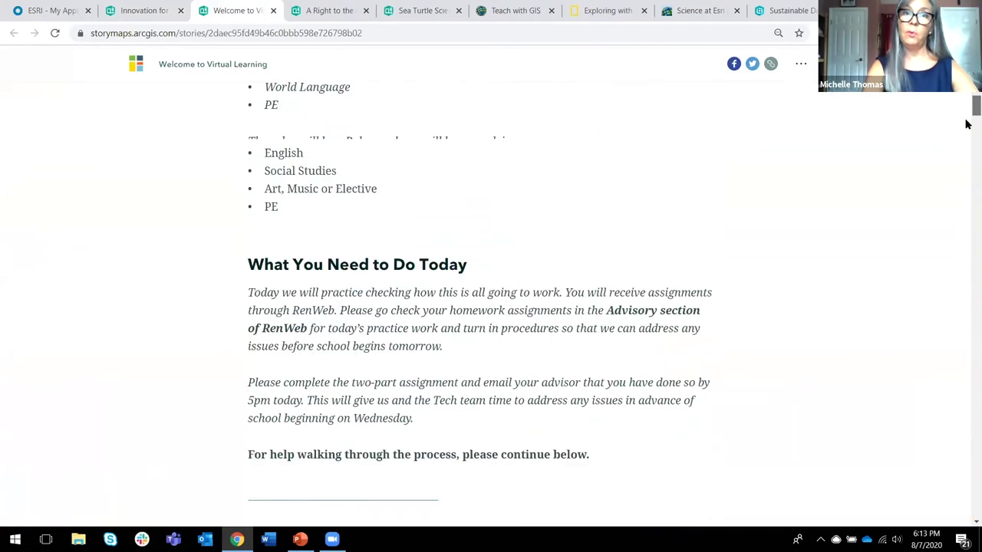
pyautogui.scroll(-4, 966, 134)
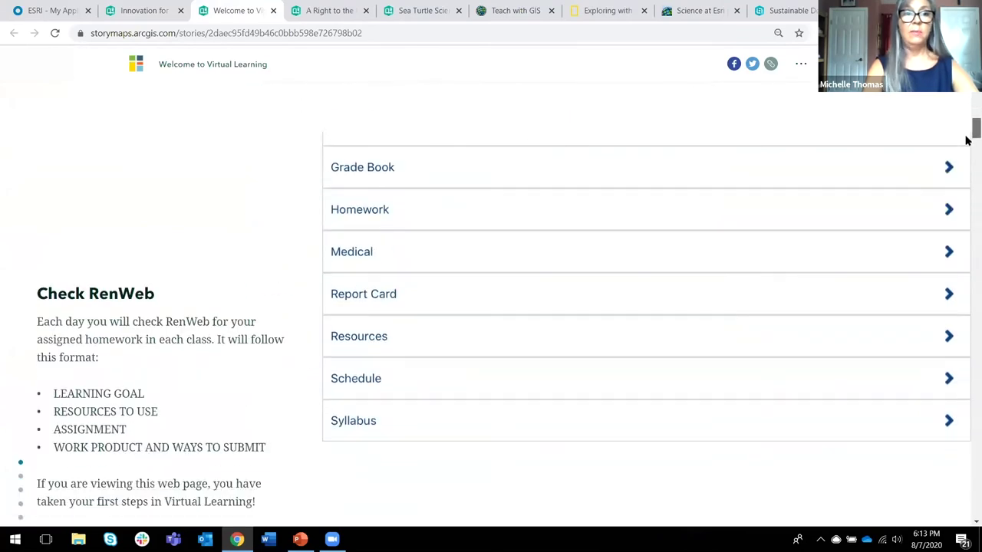
# - Go through the Reflect slides of Welcome to Virtual Learning and read the closing What to do if you have trouble section
pyautogui.moveTo(966, 162); pyautogui.dragTo(967, 283)
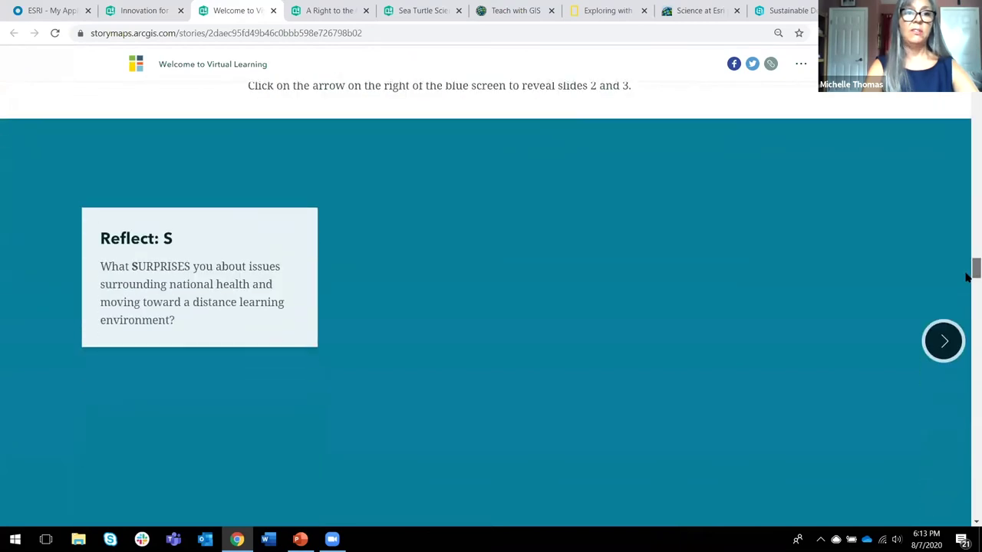
pyautogui.click(948, 326)
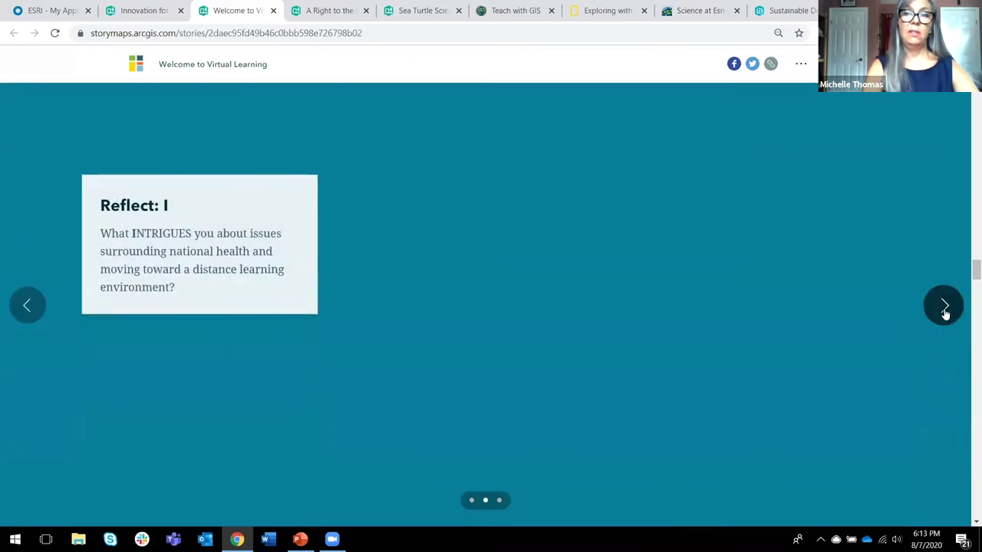
pyautogui.click(945, 313)
pyautogui.click(945, 313)
pyautogui.moveTo(966, 278); pyautogui.dragTo(969, 508)
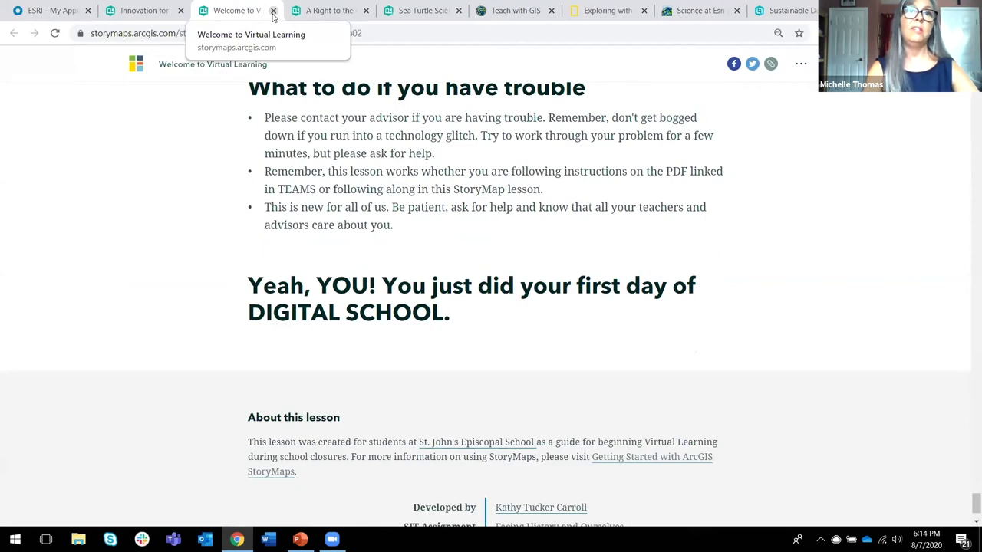
# - Close the Welcome to Virtual Learning story and return to Innovation for education
pyautogui.hotkey('ctrl', 'Tab')
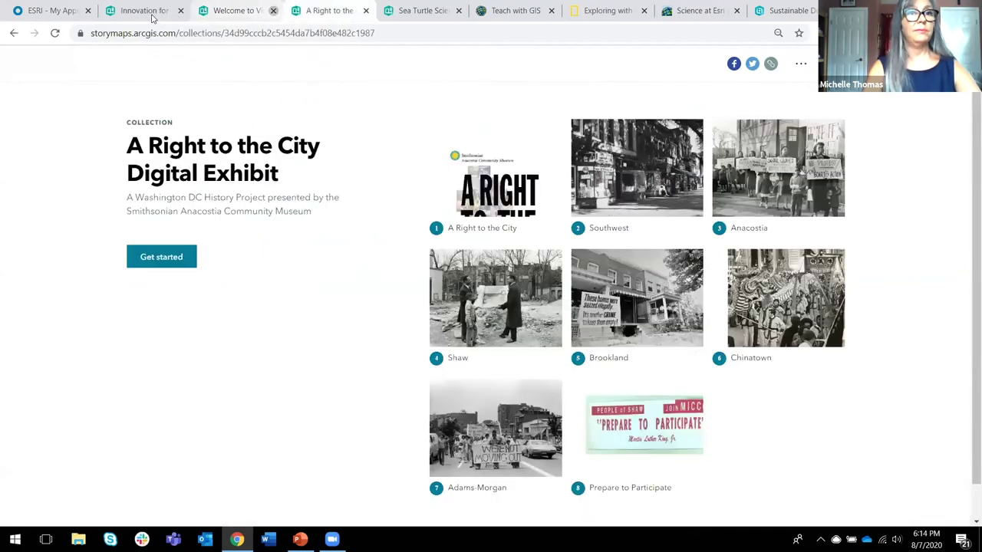
pyautogui.hotkey('ctrl', 'shift', 'Tab')
pyautogui.hotkey('ctrl', 'w')
pyautogui.hotkey('ctrl', 'shift', 'Tab')
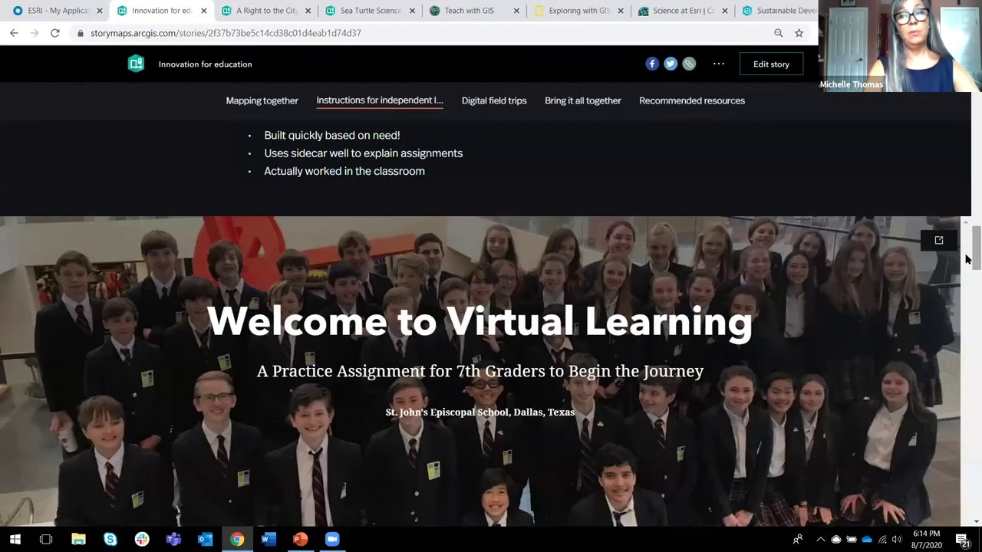
# - Read the Digital field trips superstar points and examine the embedded A Right to the City Digital Exhibit collection
pyautogui.scroll(-1, 966, 259)
pyautogui.scroll(-5, 967, 307)
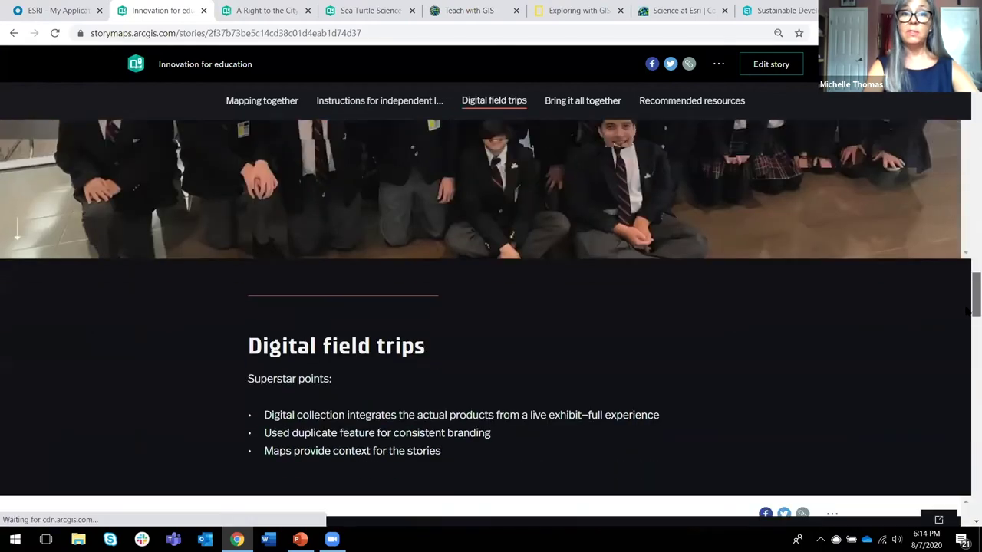
pyautogui.scroll(-3, 967, 307)
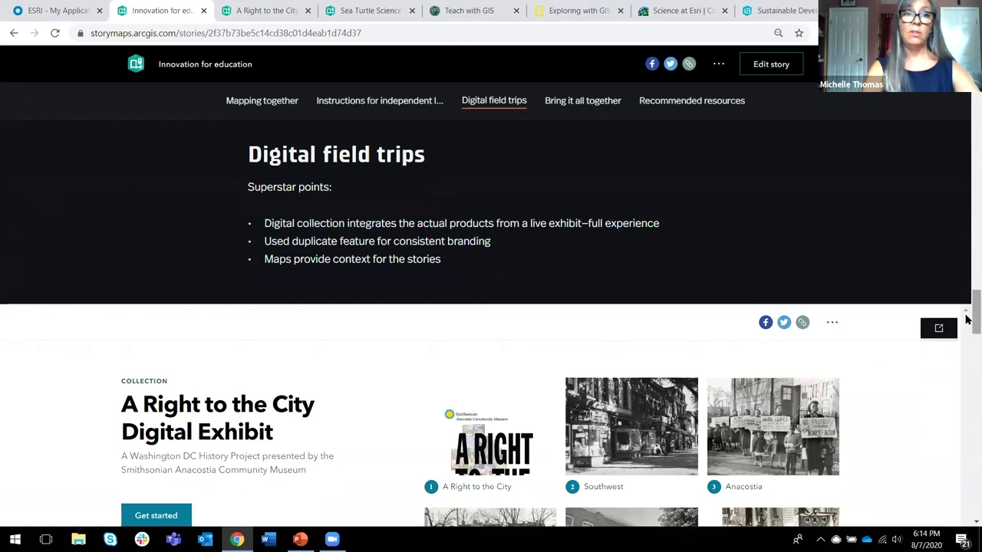
pyautogui.moveTo(967, 319); pyautogui.dragTo(966, 329)
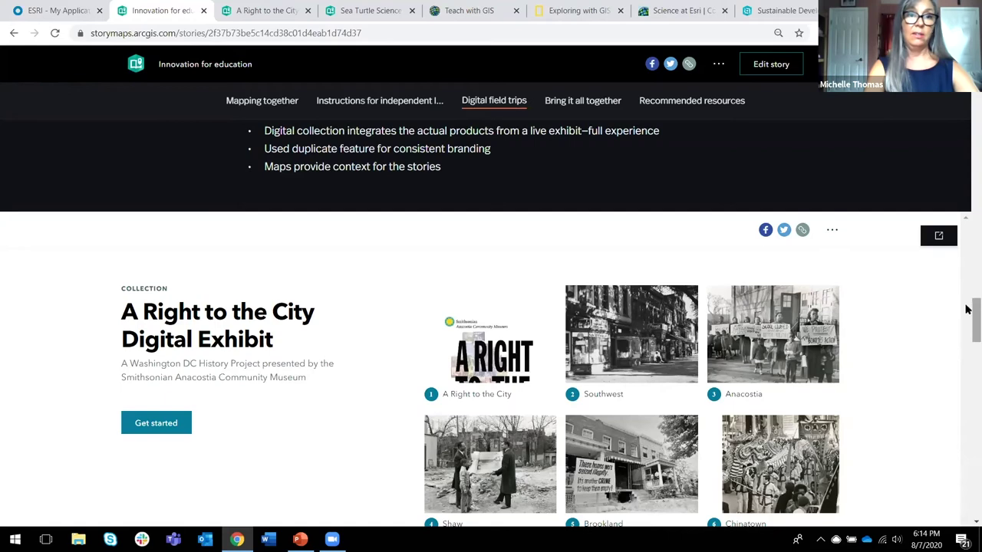
pyautogui.scroll(-1, 968, 318)
pyautogui.scroll(-1, 968, 319)
pyautogui.moveTo(968, 319); pyautogui.dragTo(973, 345)
pyautogui.scroll(-1, 734, 373)
pyautogui.scroll(1, 767, 336)
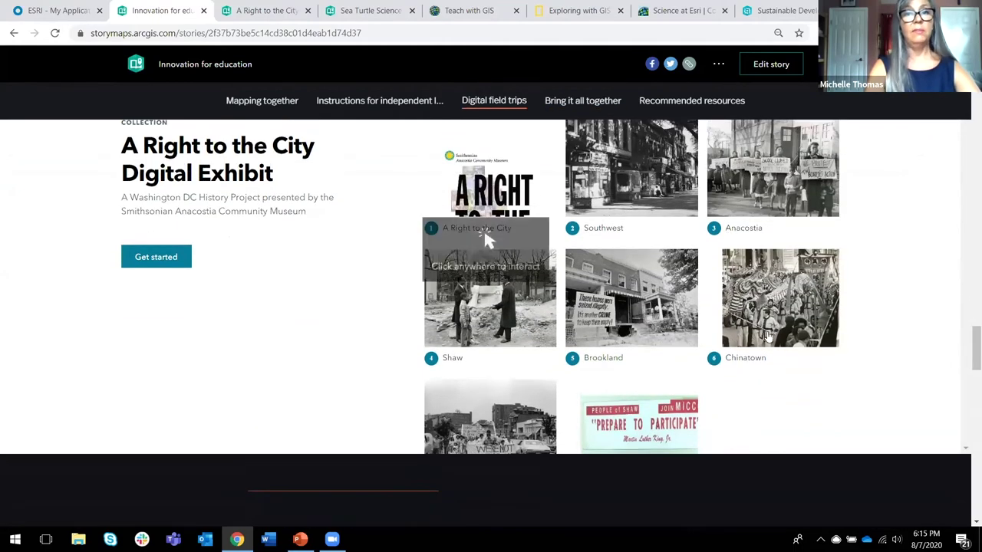
# - Read the Bring it all together superstar points, examine the embedded Sea Turtle Science Series collection, and continue to Recommended resources
pyautogui.moveTo(968, 355); pyautogui.dragTo(967, 392)
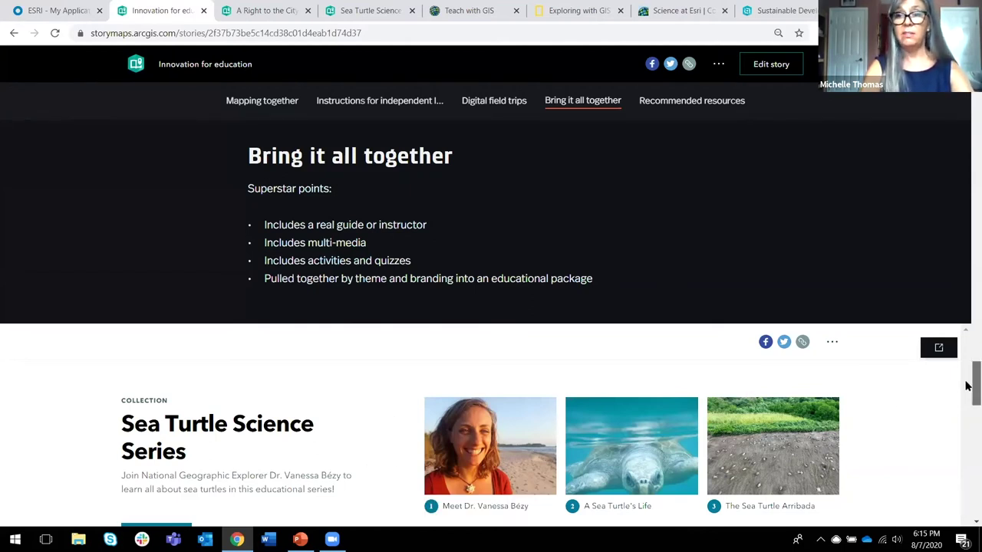
pyautogui.scroll(-1, 968, 386)
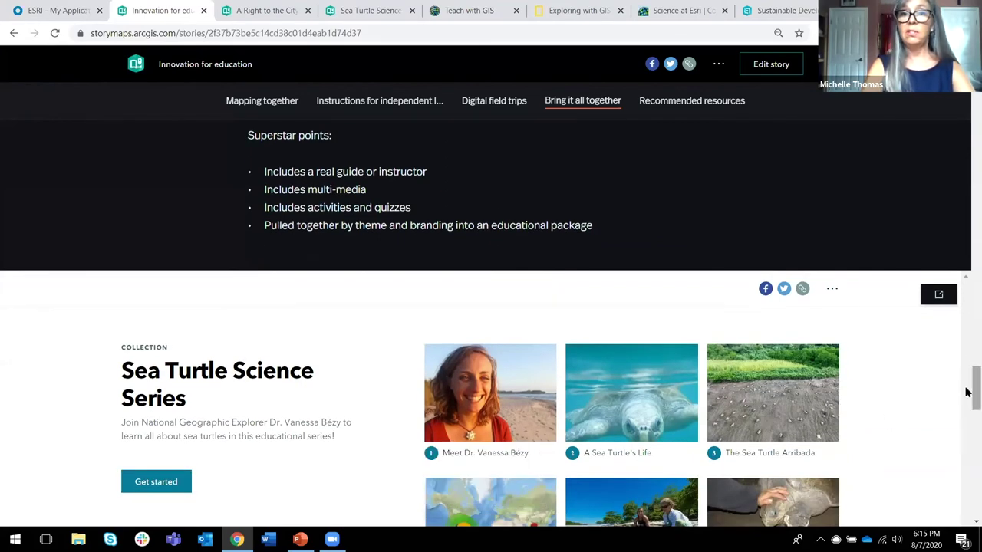
pyautogui.scroll(-2, 969, 403)
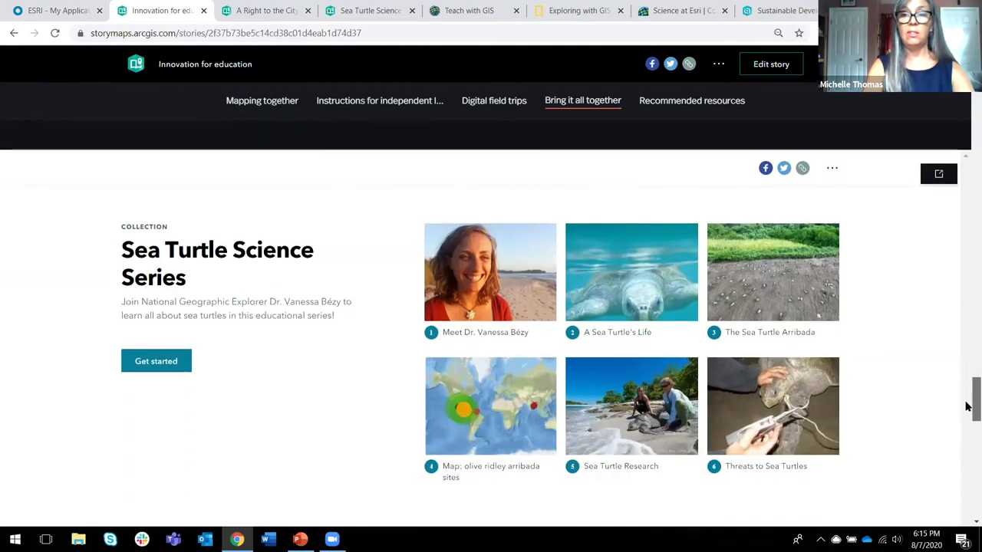
pyautogui.moveTo(968, 407); pyautogui.dragTo(968, 459)
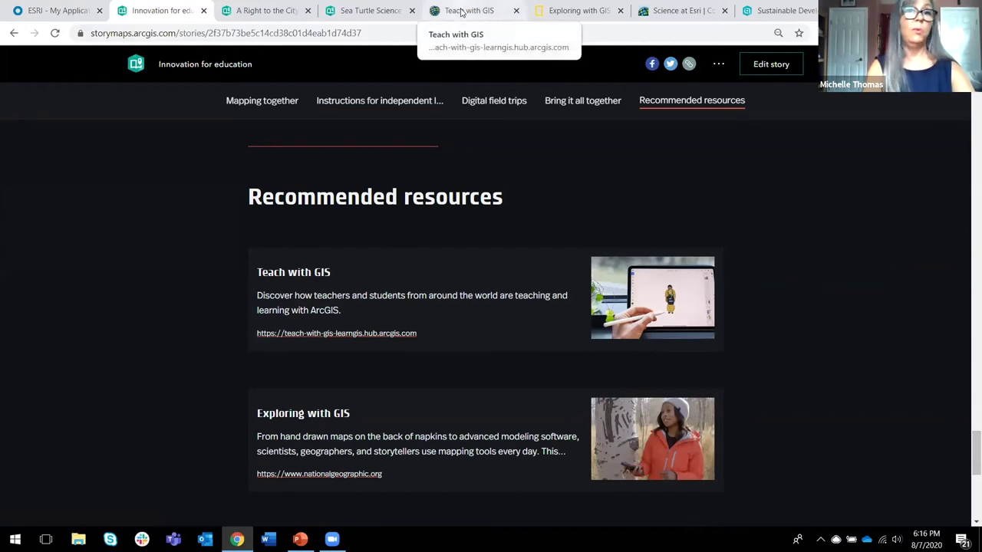
# - Close the Sea Turtle Science Series and A Right to the City pages and go to Teach with GIS
pyautogui.click(412, 11)
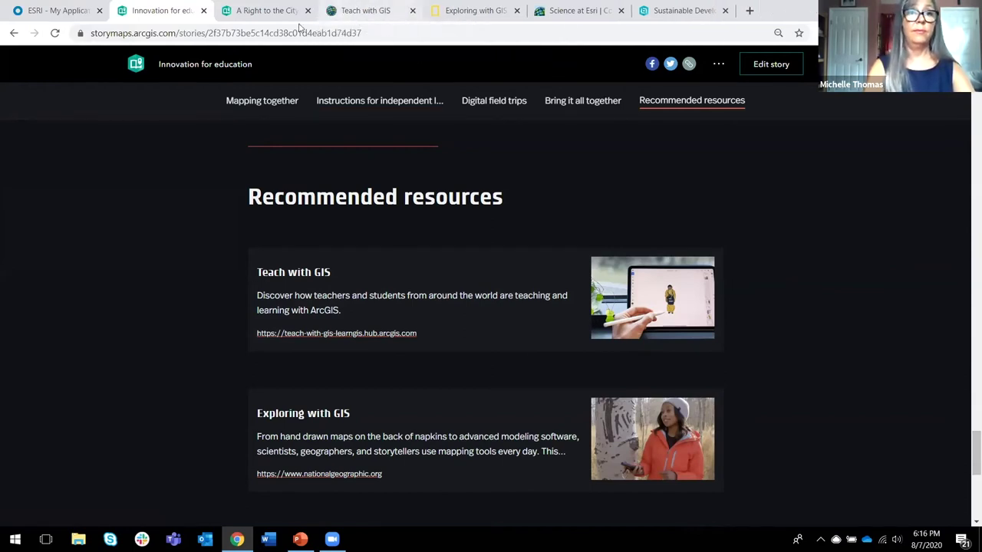
pyautogui.click(308, 12)
pyautogui.click(274, 19)
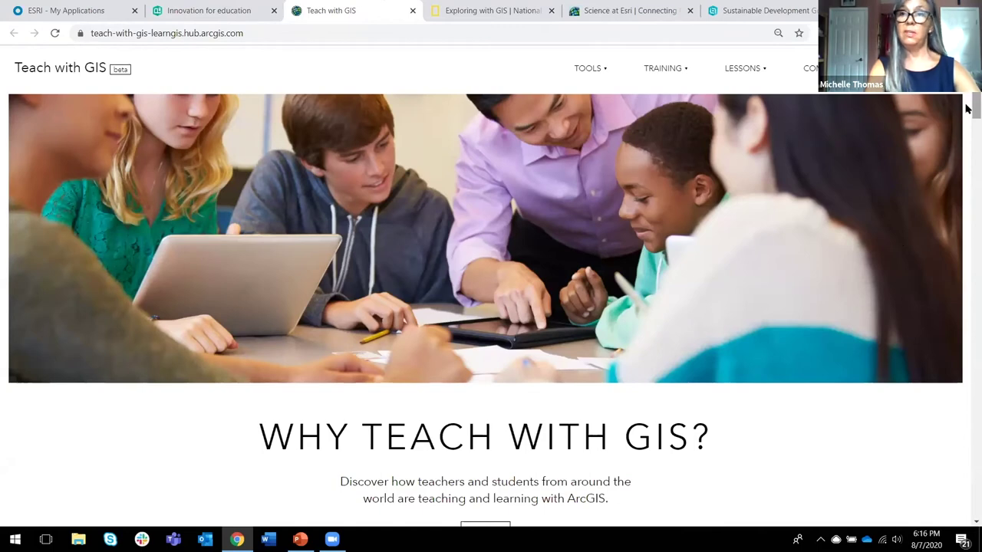
# - Look through Teach with GIS from the National Geographic Collaboration to the Community Corner, and show its training and lessons options
pyautogui.moveTo(965, 109); pyautogui.dragTo(968, 416)
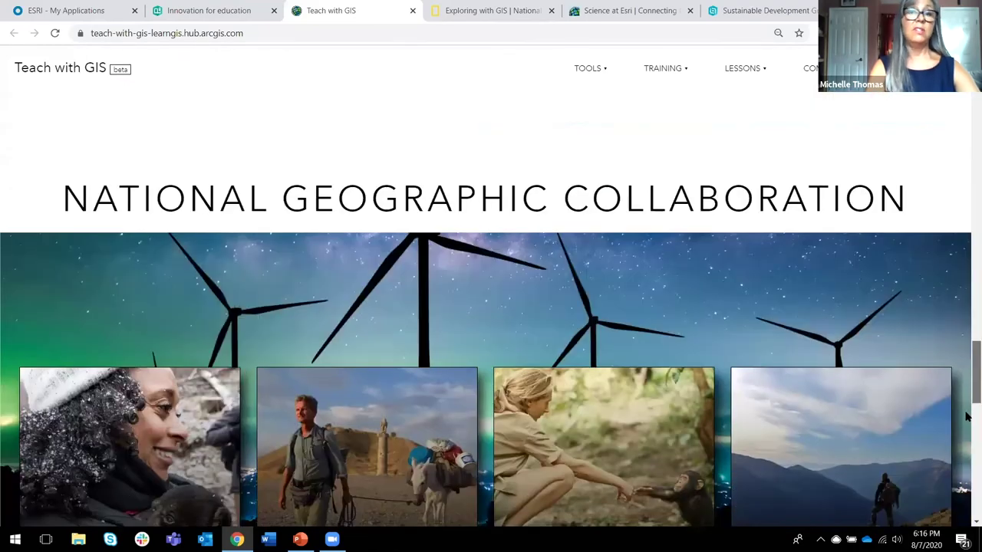
pyautogui.scroll(-3, 926, 346)
pyautogui.scroll(-3, 968, 414)
pyautogui.scroll(-2, 968, 452)
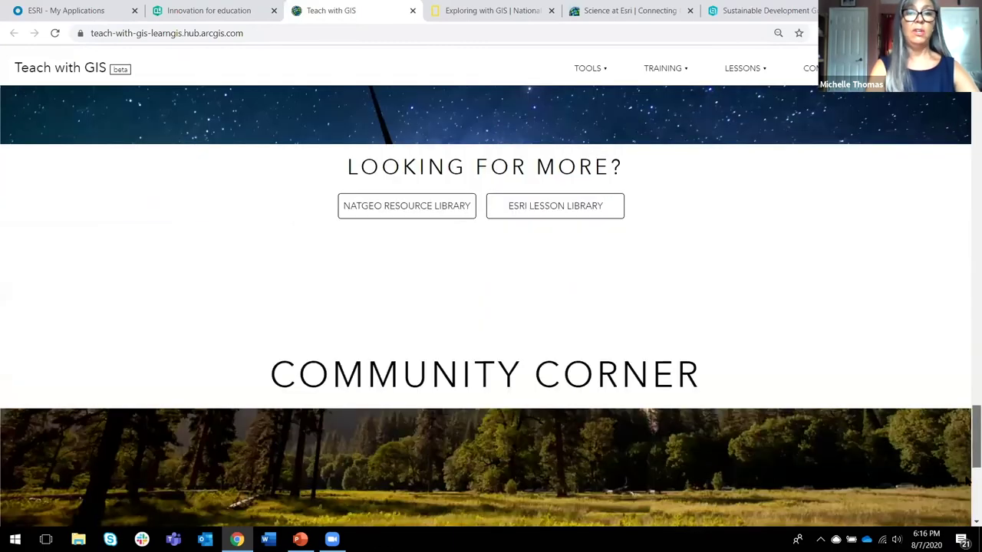
pyautogui.scroll(-4, 956, 441)
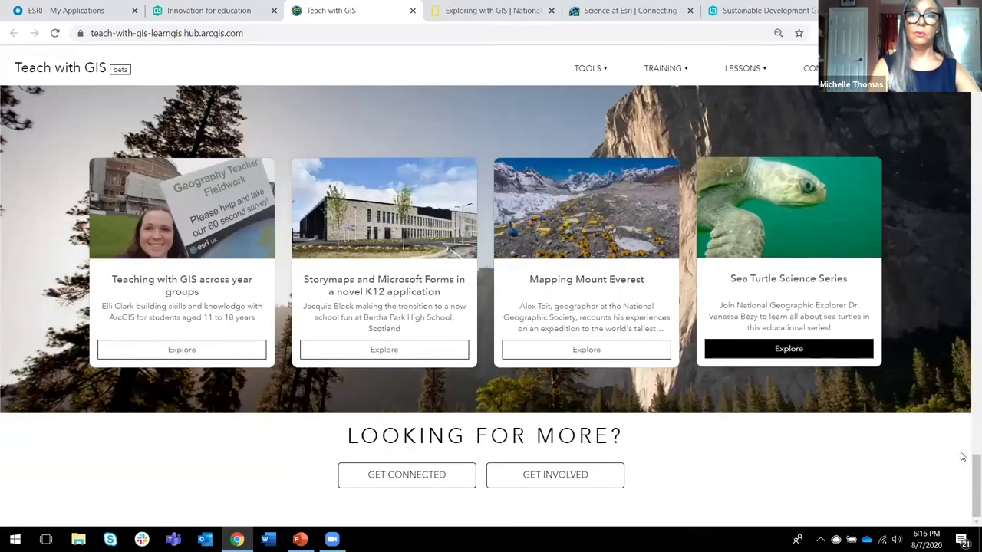
pyautogui.click(683, 70)
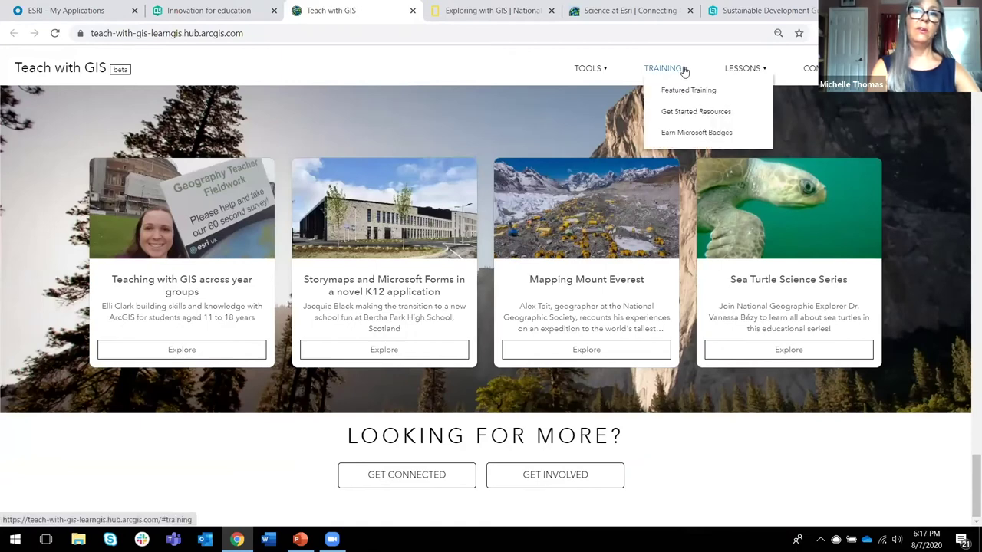
pyautogui.click(746, 69)
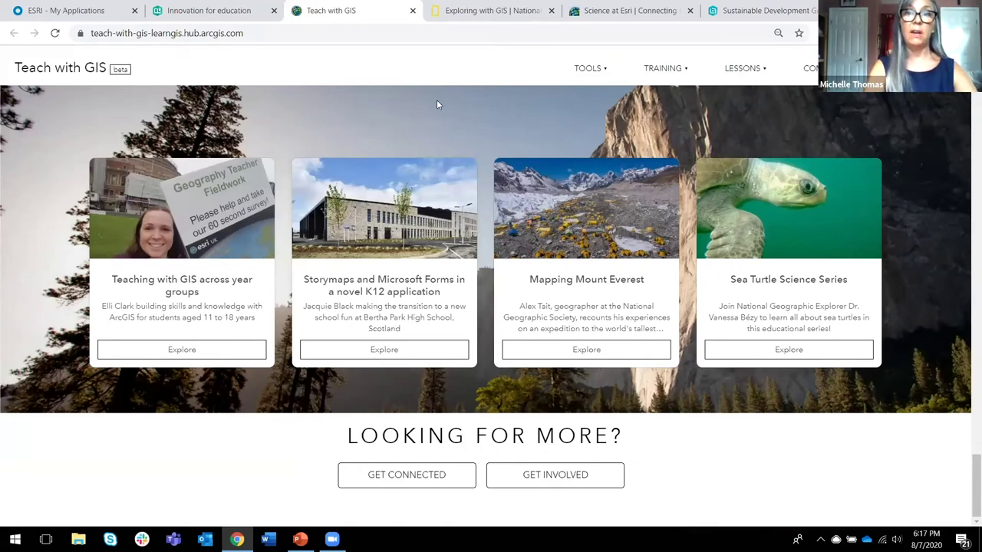
# - Switch to National Geographic's Exploring with GIS page and read from the introduction and Tune In videos to the Classroom Resources
pyautogui.click(479, 15)
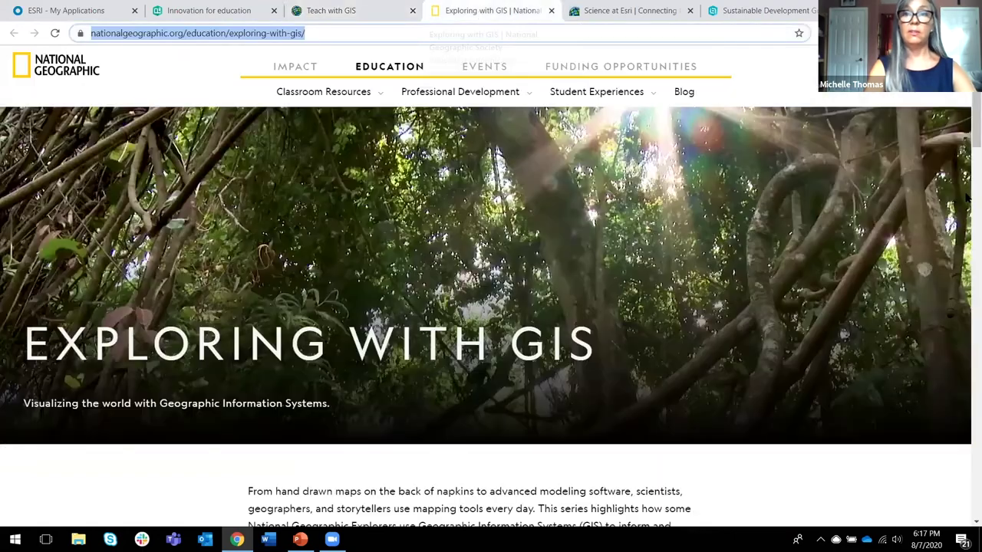
pyautogui.scroll(-1, 967, 114)
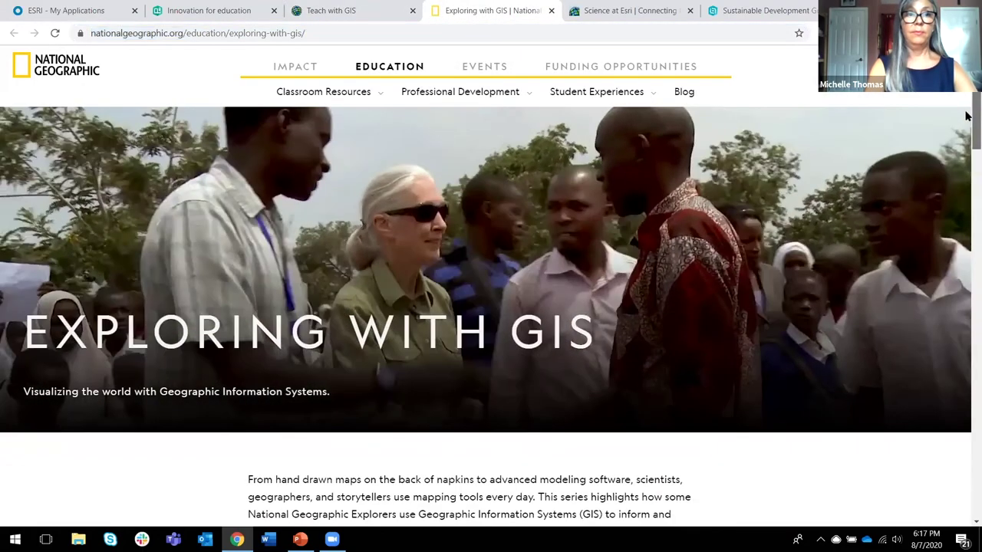
pyautogui.scroll(-5, 966, 113)
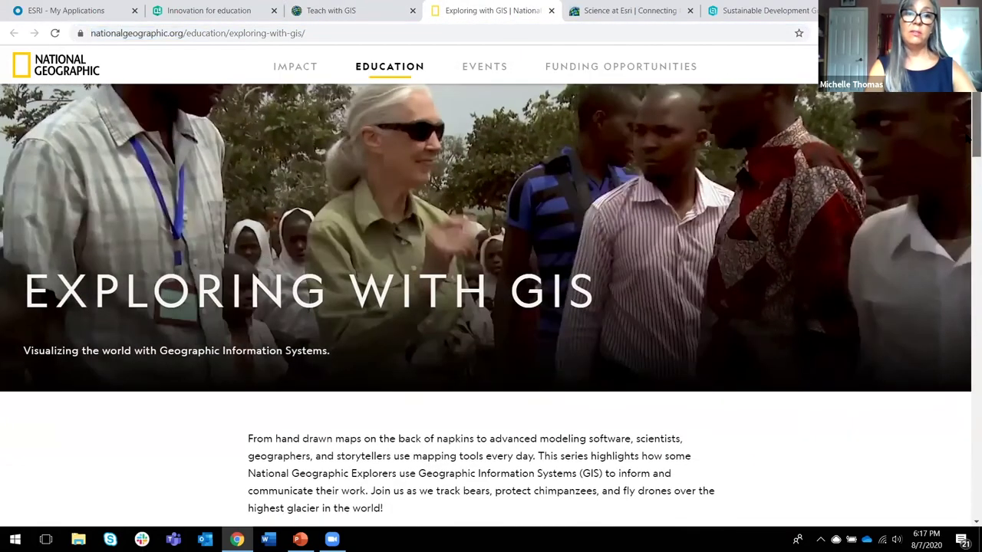
pyautogui.scroll(-4, 967, 190)
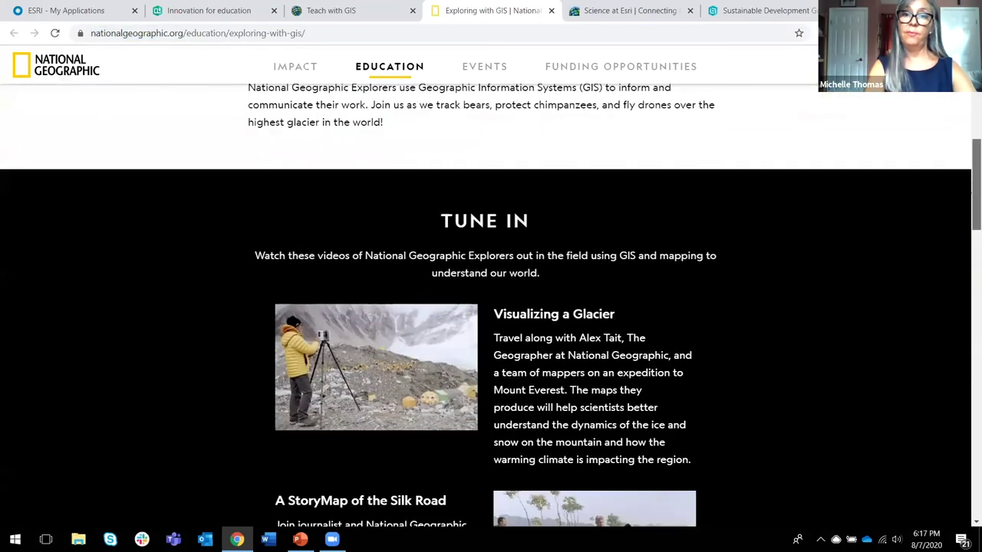
pyautogui.scroll(-4, 968, 225)
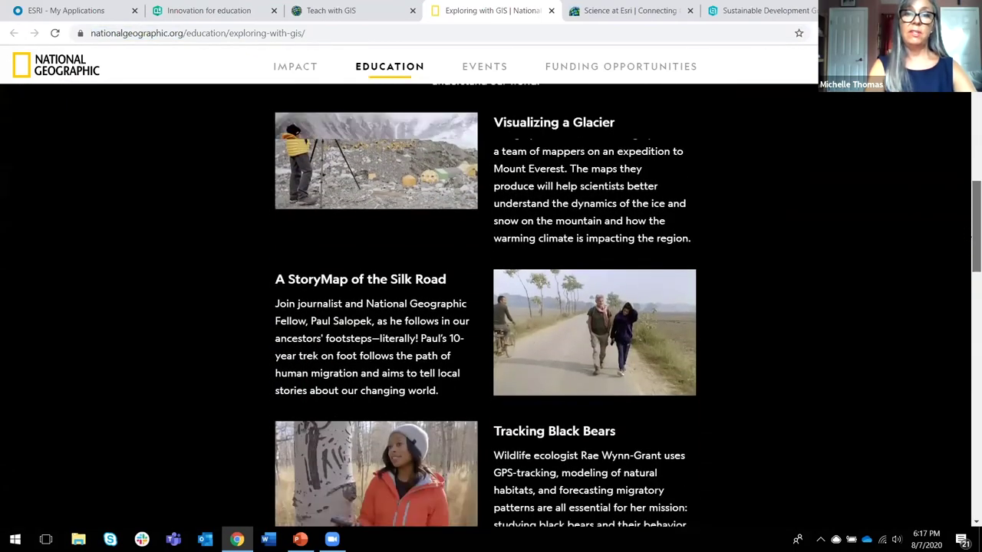
pyautogui.scroll(-1, 491, 305)
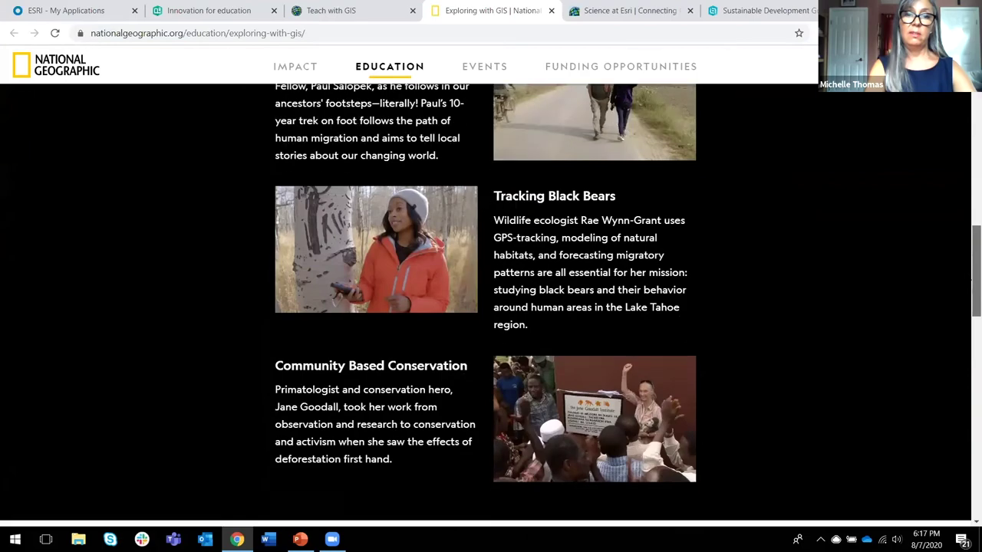
pyautogui.scroll(-5, 968, 338)
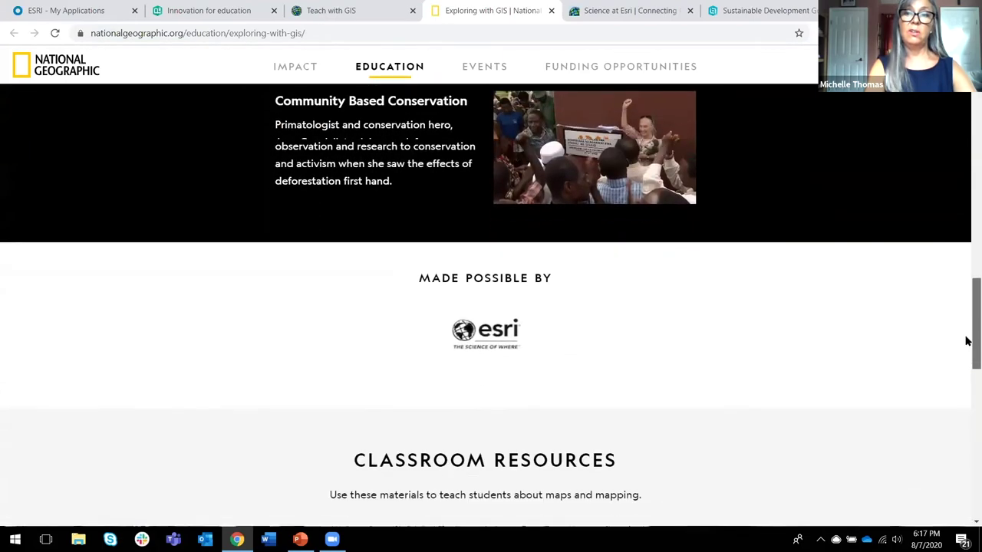
pyautogui.scroll(-5, 967, 387)
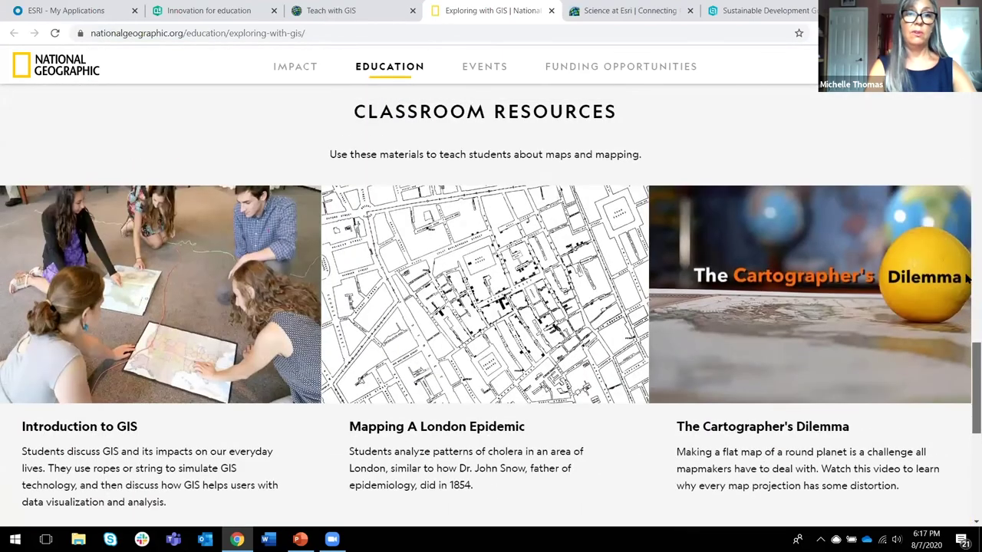
# - Open National Geographic's Resource Library from the classroom resources and look through its entries and subject filters
pyautogui.scroll(8, 967, 388)
pyautogui.scroll(15, 491, 307)
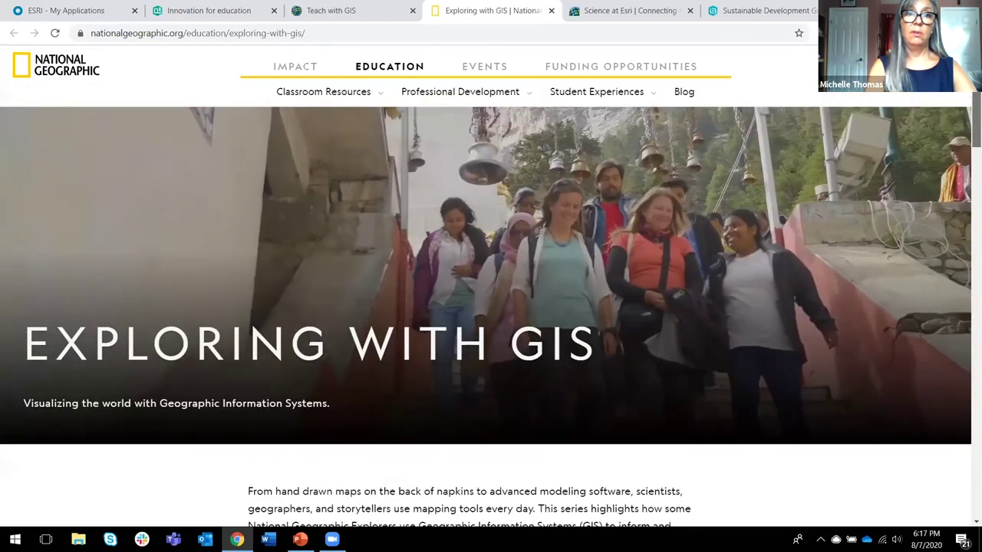
pyautogui.moveTo(375, 89)
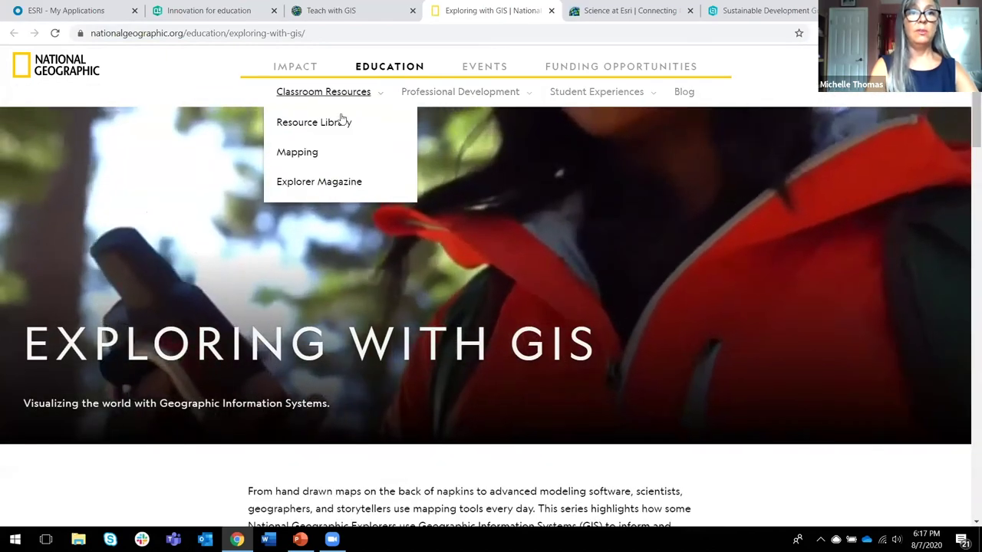
pyautogui.click(335, 125)
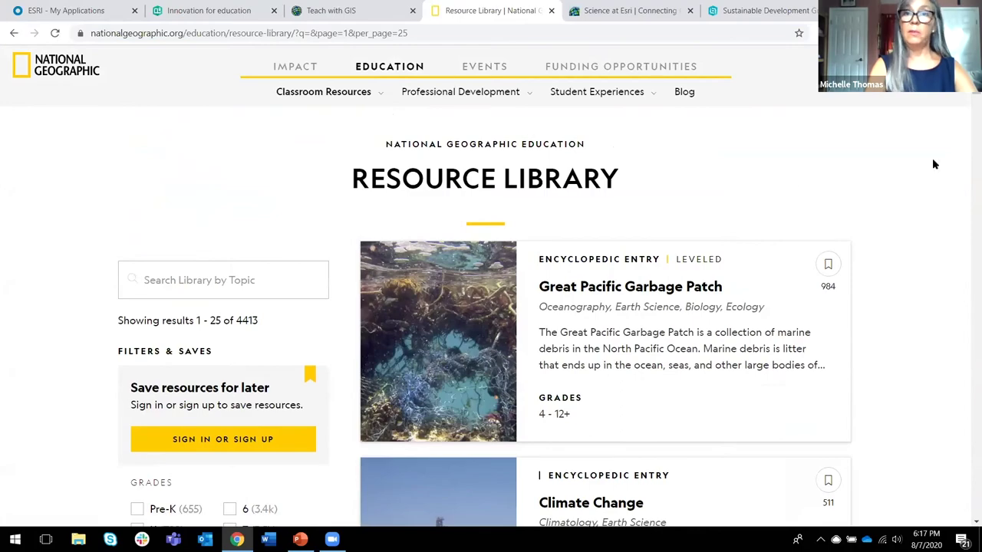
pyautogui.scroll(-4, 965, 154)
pyautogui.scroll(-10, 965, 161)
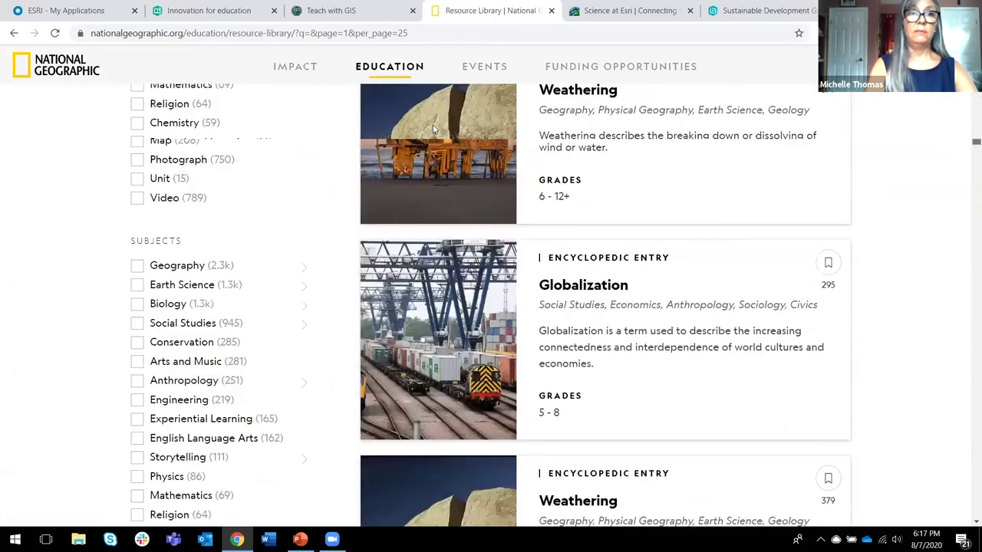
# - Open National Geographic's Mapping resources and look over the MapMaker Interactive and Giant Maps sections
pyautogui.scroll(14, 433, 130)
pyautogui.moveTo(383, 92)
pyautogui.click(295, 164)
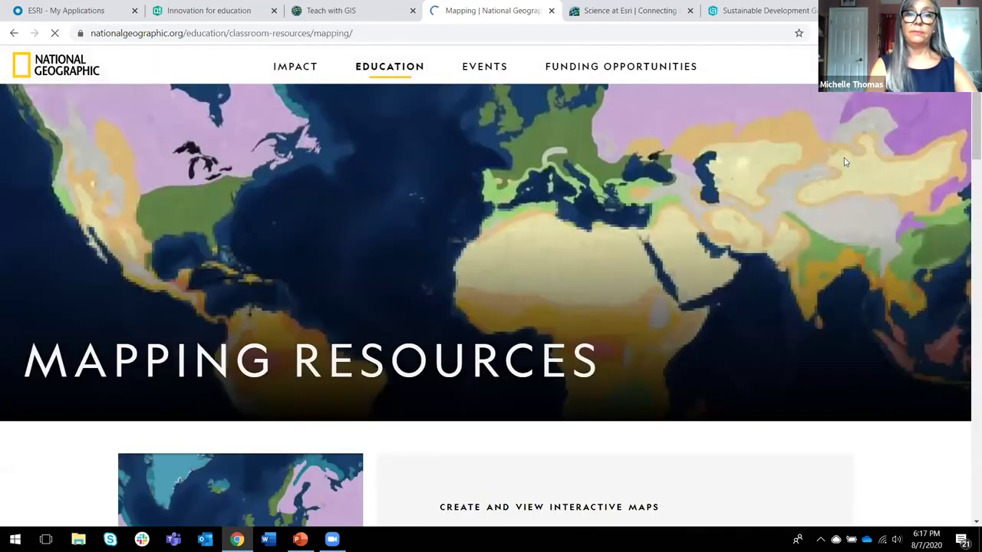
pyautogui.scroll(-5, 967, 268)
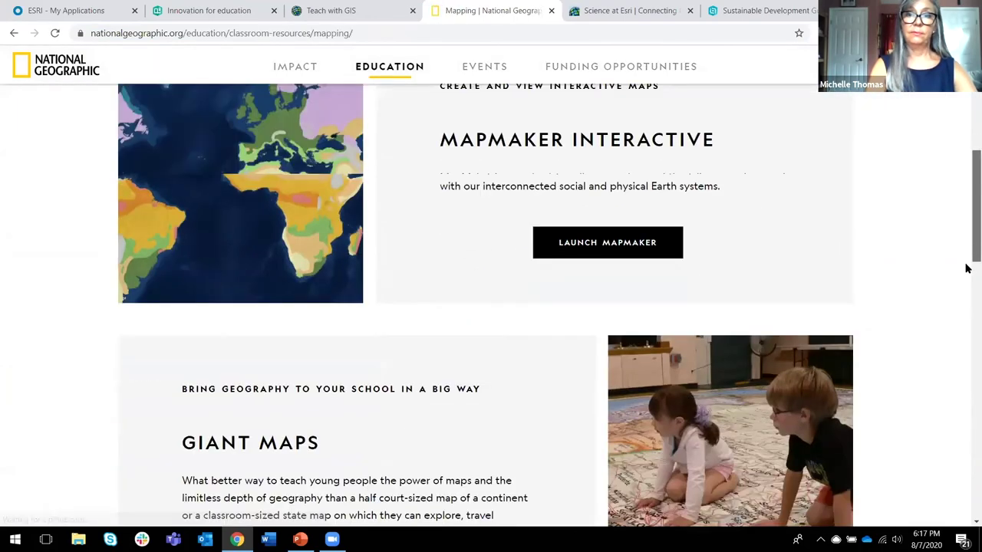
pyautogui.scroll(-5, 967, 269)
pyautogui.scroll(12, 967, 268)
# - Close the National Geographic page and look through the Science at Esri overview down to the Capabilities of ArcGIS section
pyautogui.click(551, 11)
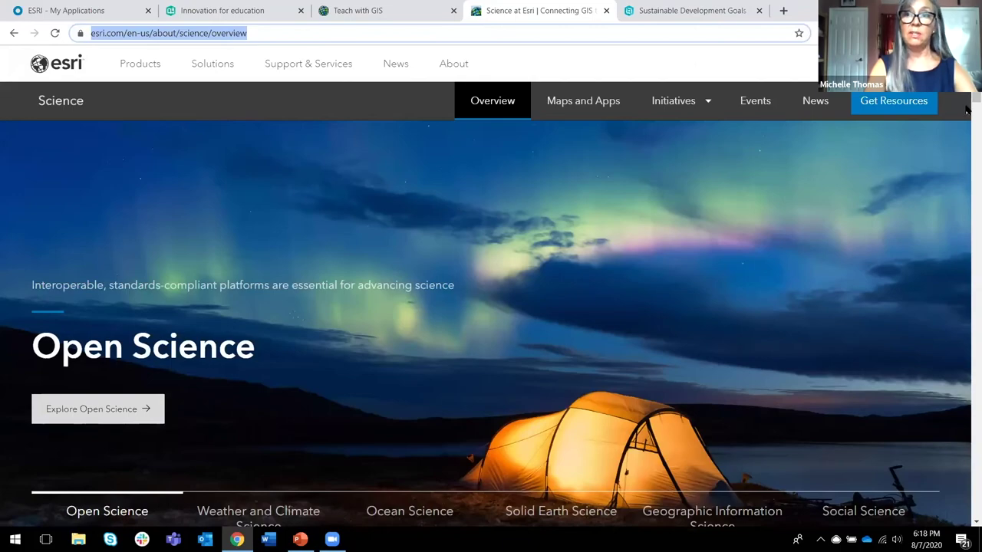
pyautogui.scroll(-4, 969, 96)
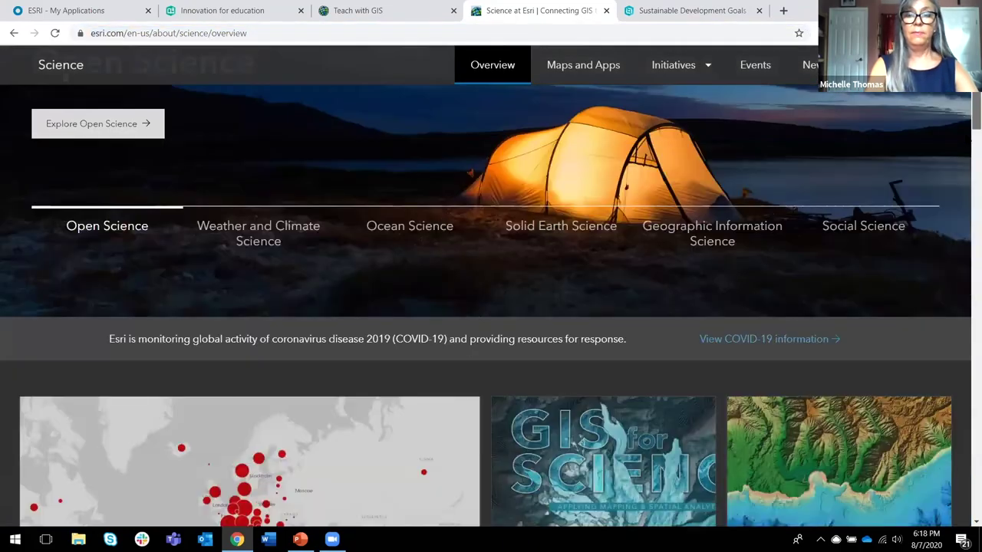
pyautogui.scroll(-10, 968, 220)
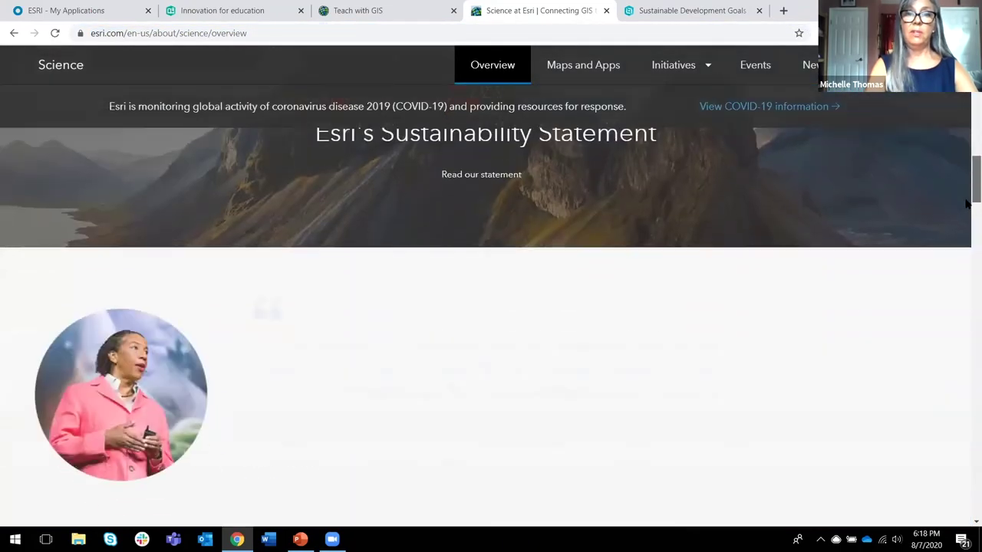
pyautogui.scroll(-5, 967, 220)
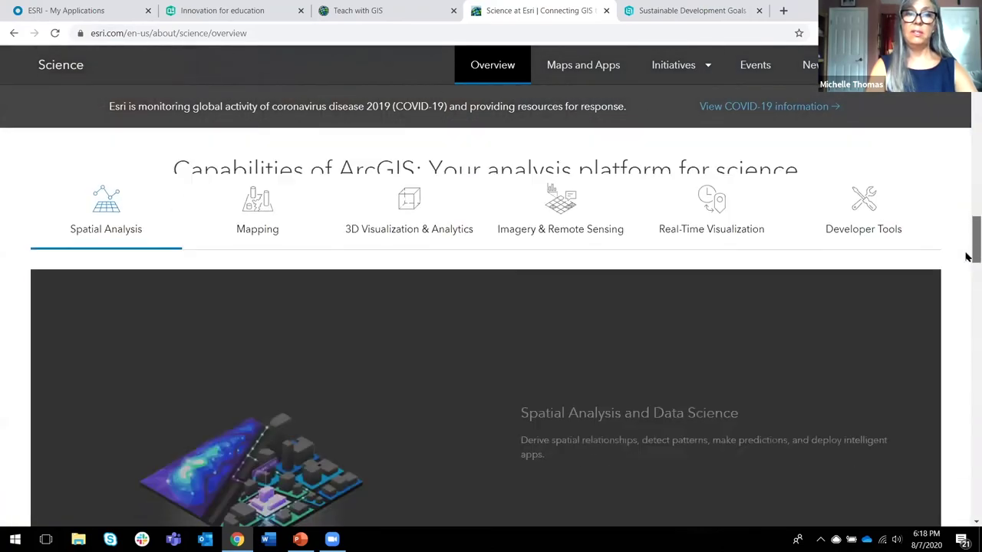
pyautogui.scroll(8, 967, 277)
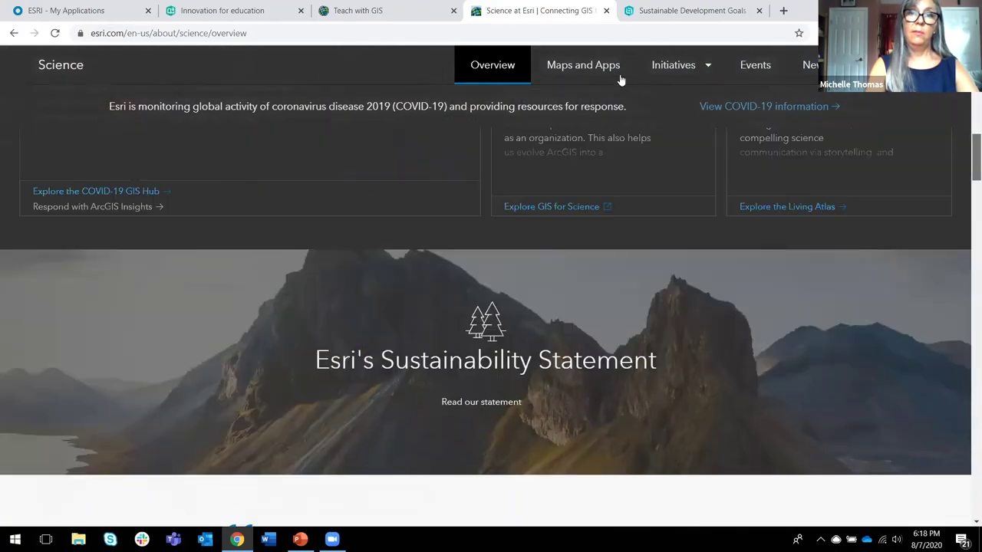
# - Open Esri's Maps and Apps for science and look through the Explorer apps collection
pyautogui.click(635, 87)
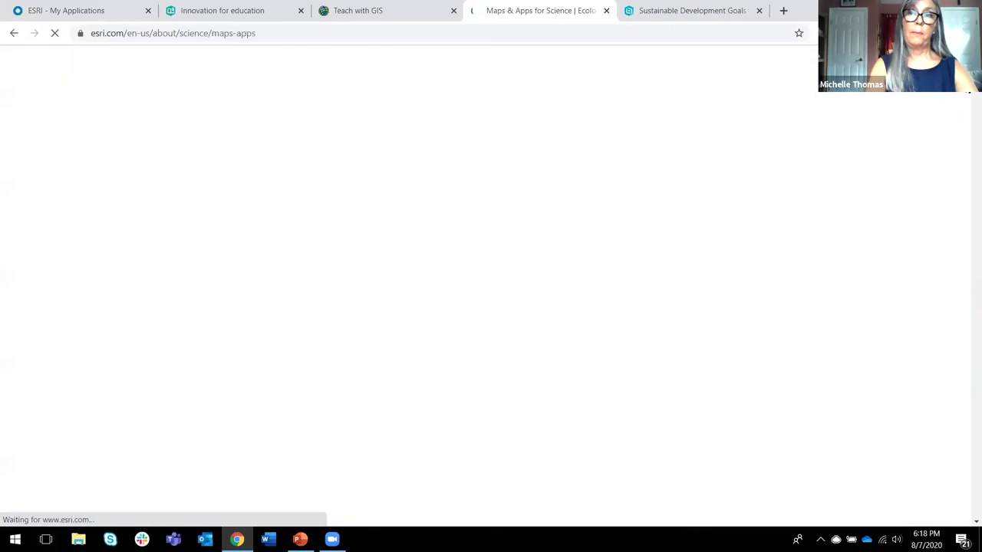
pyautogui.scroll(-8, 967, 115)
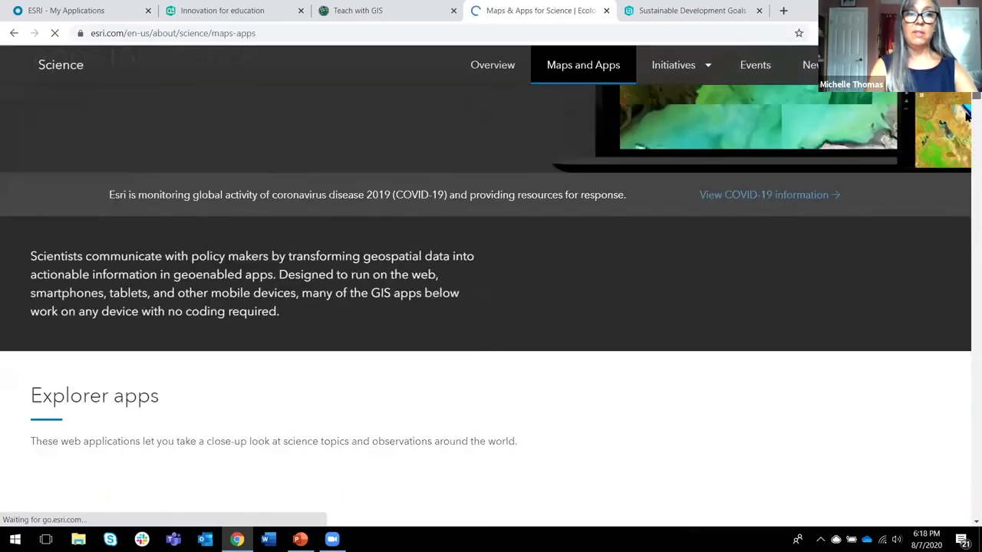
pyautogui.scroll(-3, 967, 115)
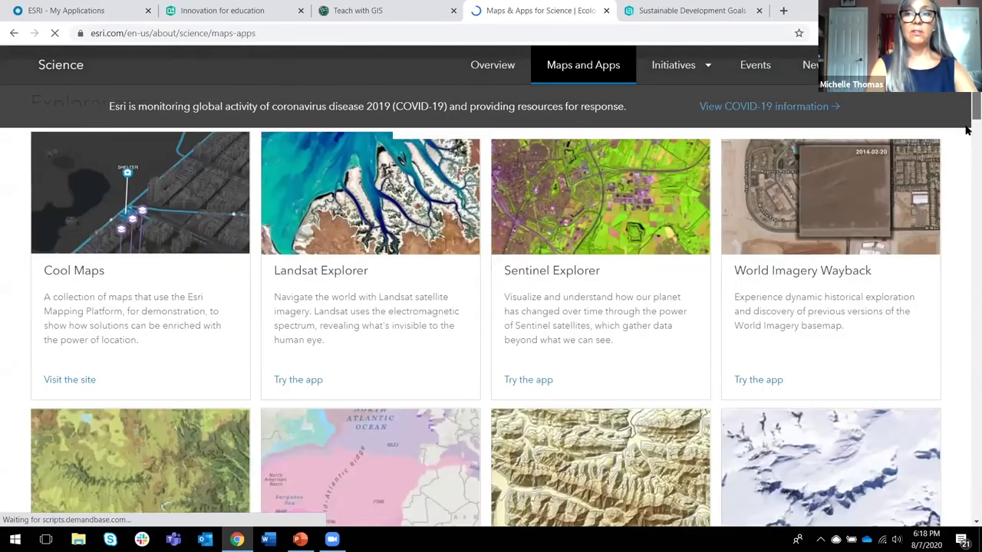
pyautogui.scroll(-8, 968, 146)
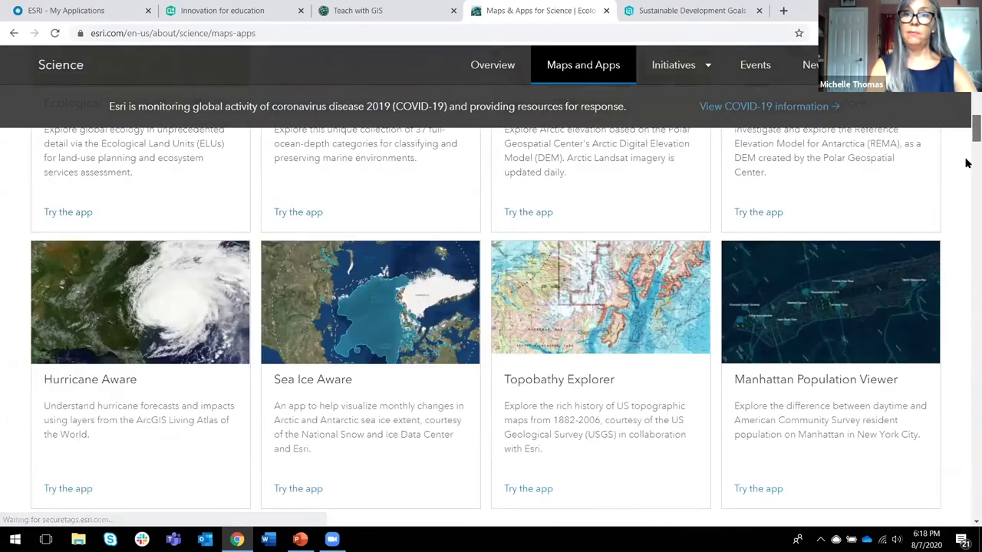
pyautogui.scroll(7, 967, 161)
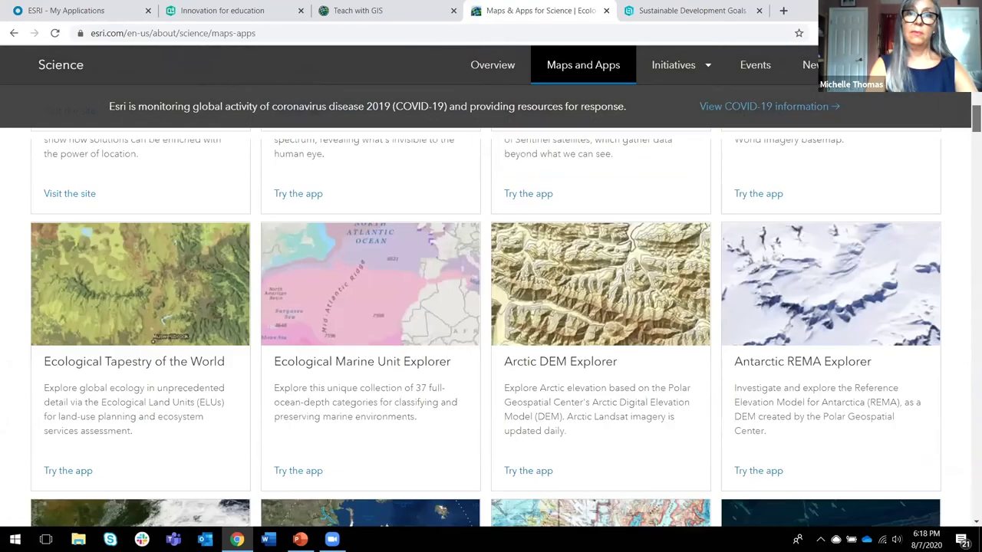
# - Return to the Innovation for education story and look through its recommended resources down to Smithsonian Open Access and SDGs Today
pyautogui.scroll(10, 485, 287)
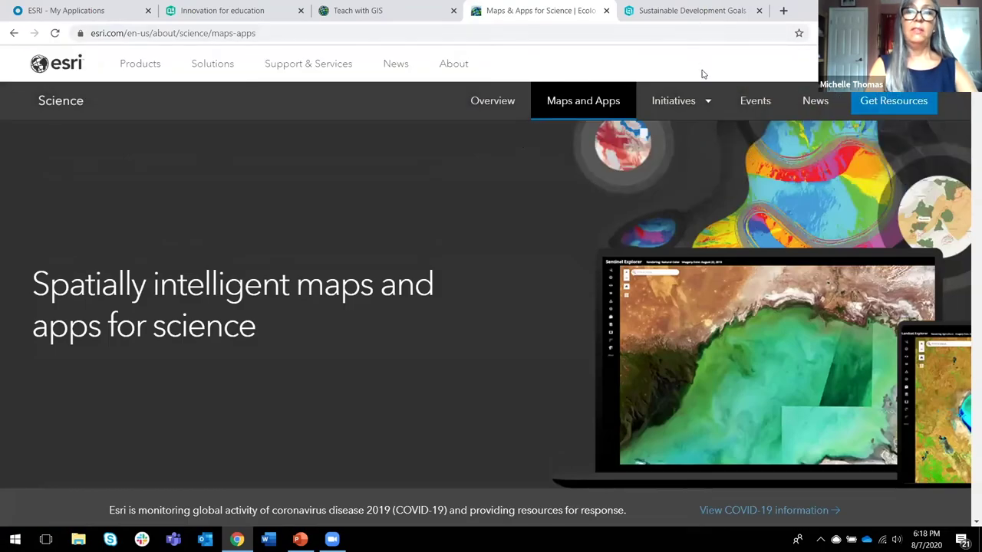
pyautogui.click(229, 12)
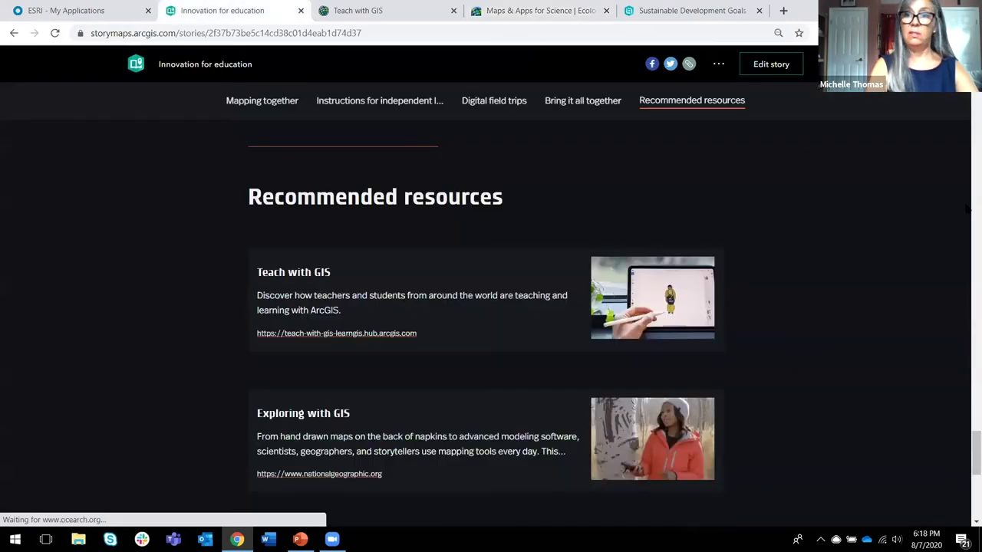
pyautogui.scroll(-2, 968, 461)
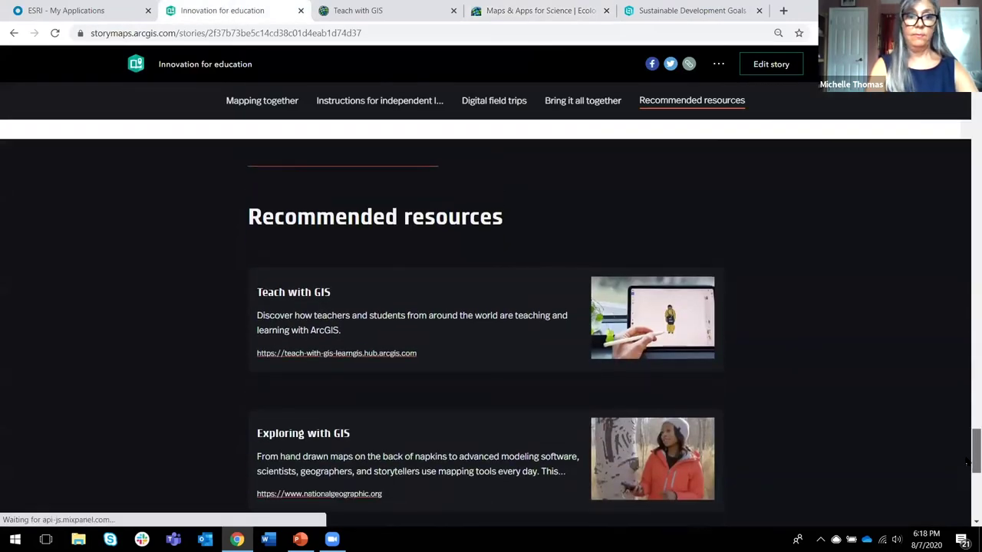
pyautogui.scroll(-4, 968, 476)
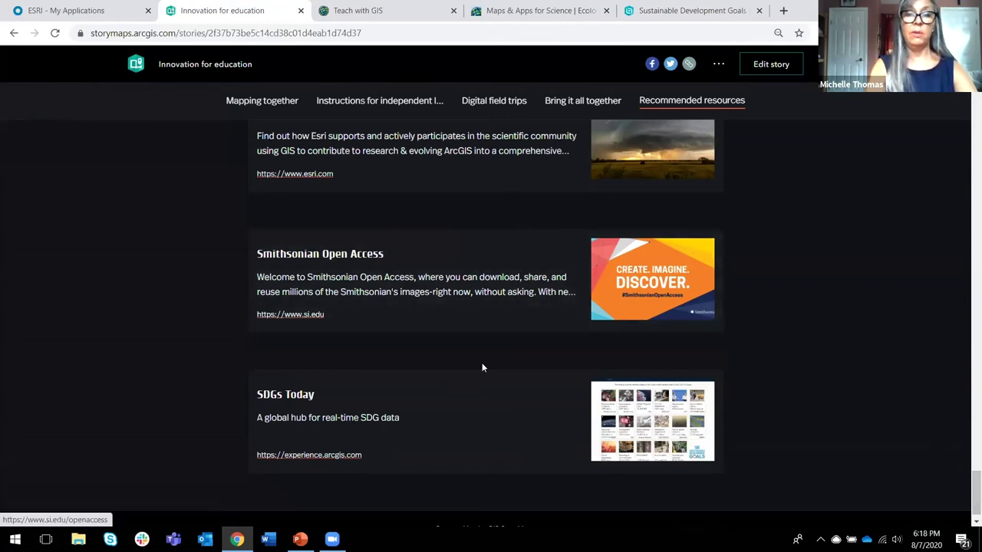
# - Switch to the SDGs Today hub page and look over its grid of real-time Sustainable Development Goals indicators
pyautogui.click(703, 13)
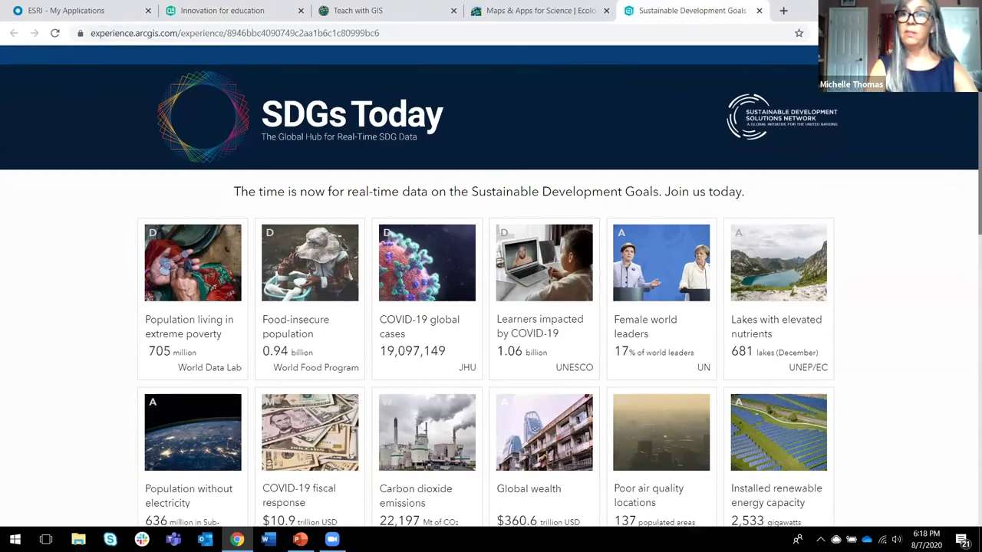
pyautogui.scroll(-1, 491, 295)
pyautogui.scroll(-4, 352, 279)
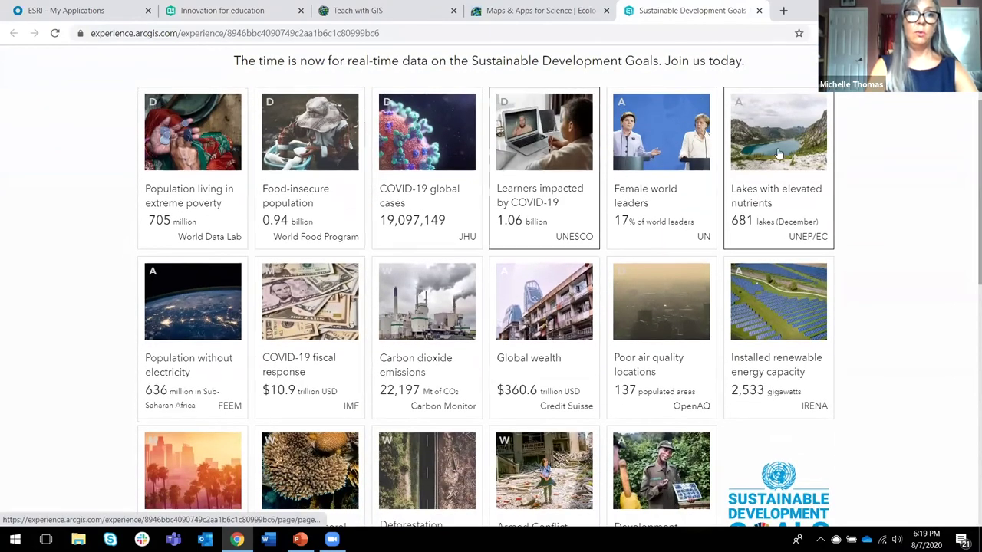
# - Open the extreme poverty indicator and look through its text, world map, data providers and SDG 1 educational resources
pyautogui.click(212, 138)
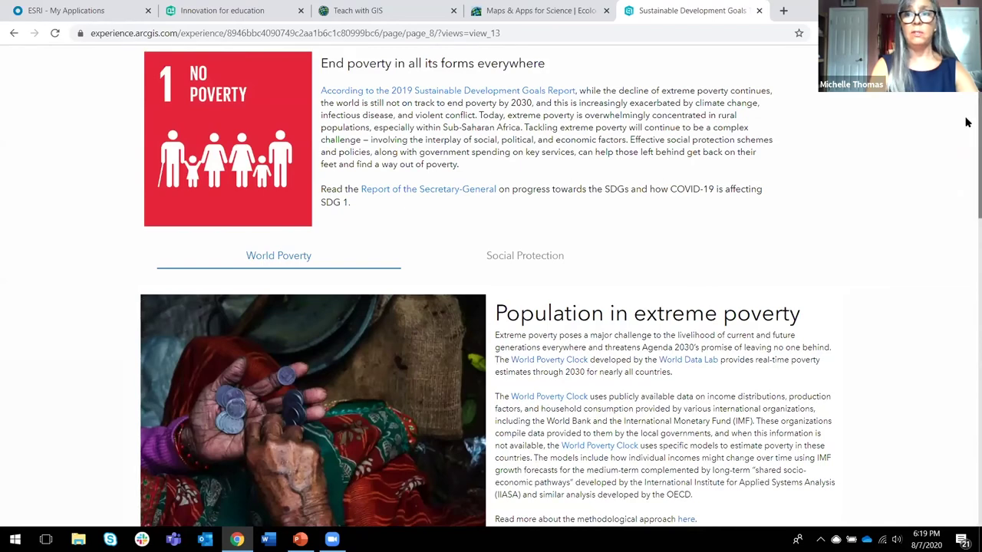
pyautogui.scroll(-3, 967, 124)
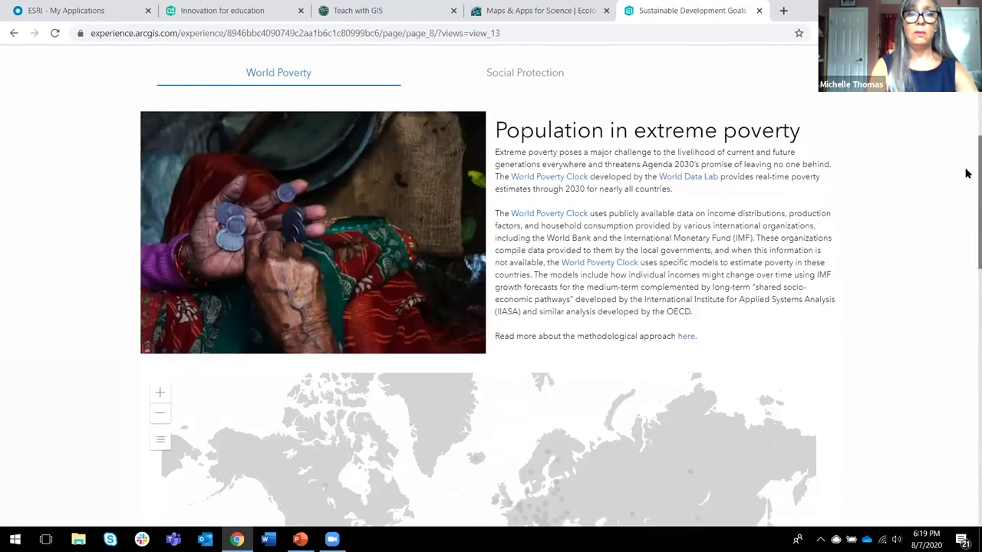
pyautogui.scroll(-5, 967, 204)
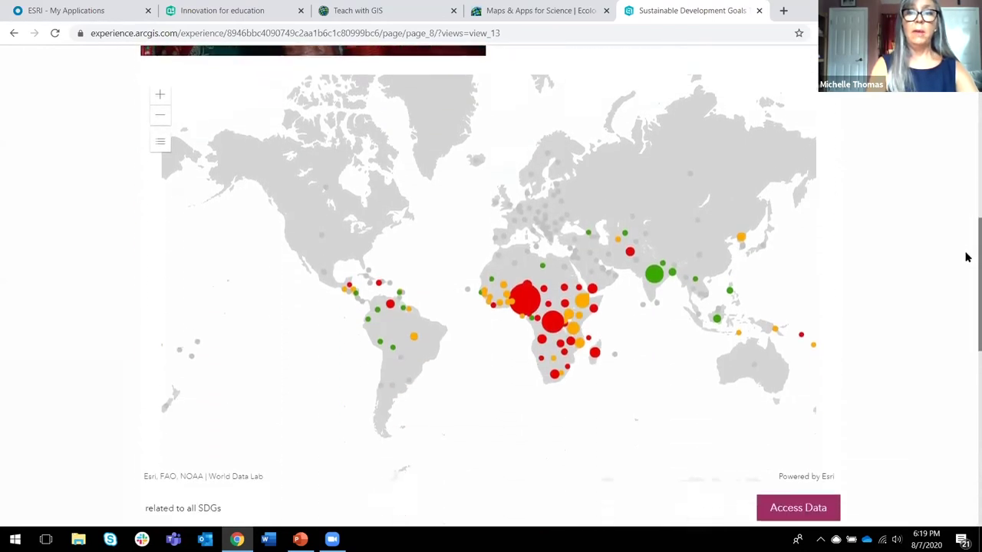
pyautogui.scroll(-3, 967, 276)
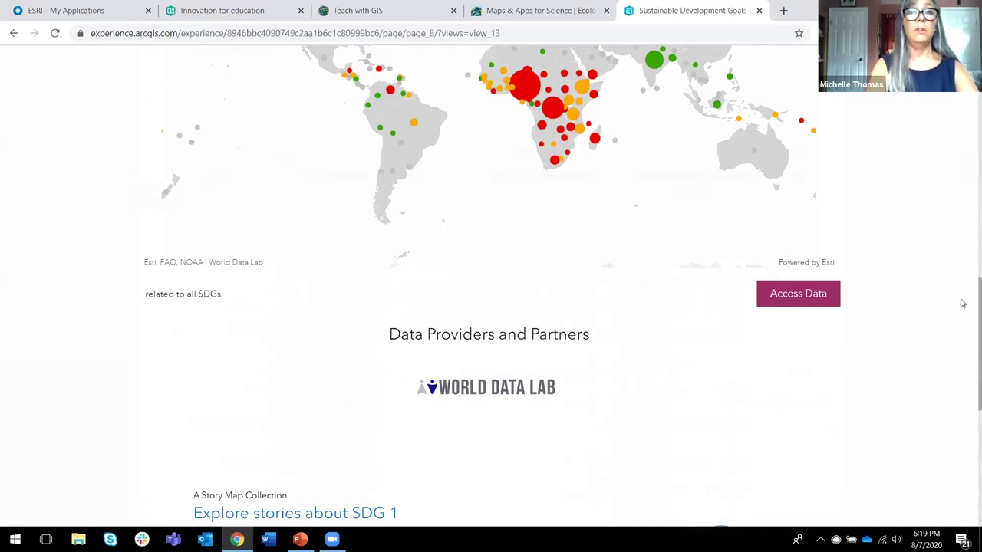
pyautogui.scroll(-1, 966, 298)
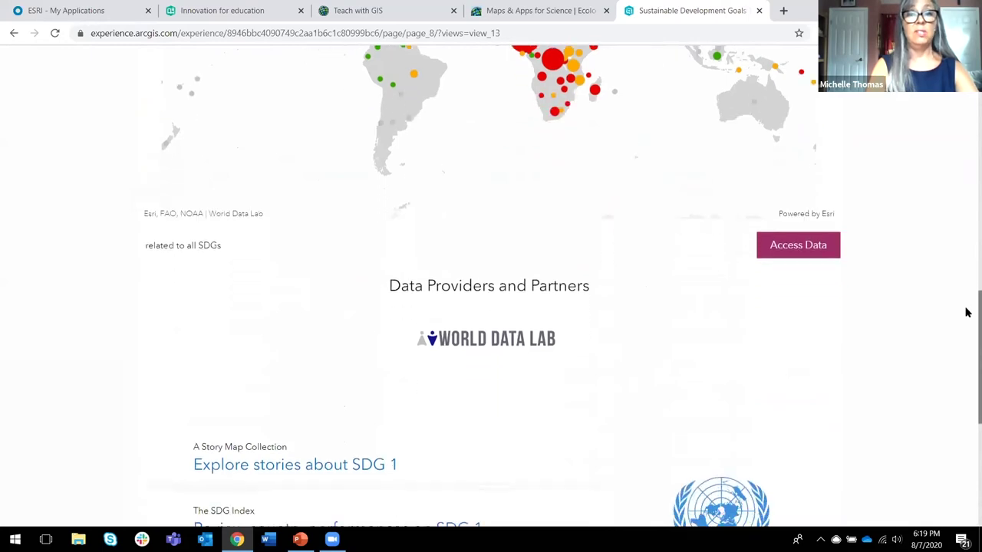
pyautogui.scroll(-3, 964, 328)
pyautogui.scroll(-2, 966, 383)
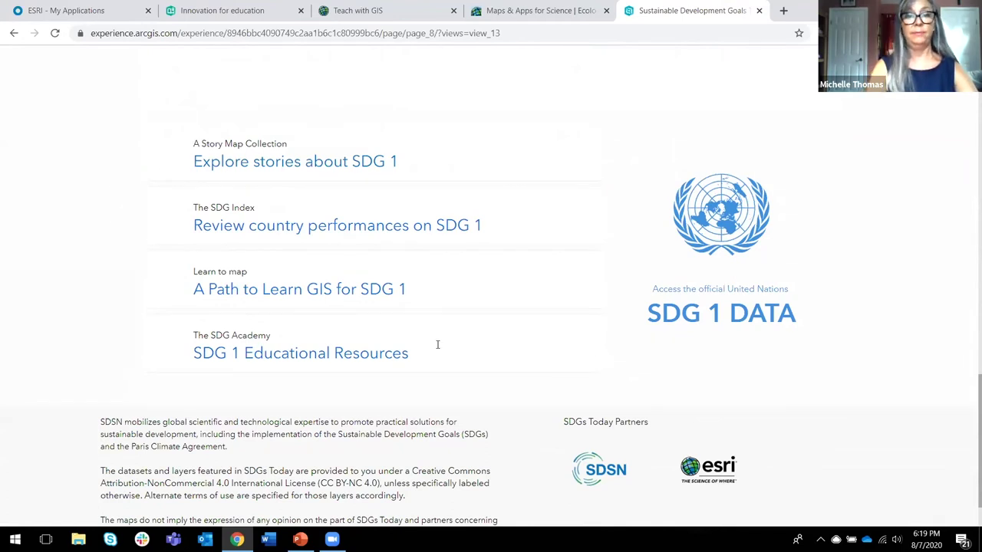
# - Switch to the storymapsk12slides presentation in PowerPoint to show the StoryMaps competition slide
pyautogui.moveTo(300, 540)
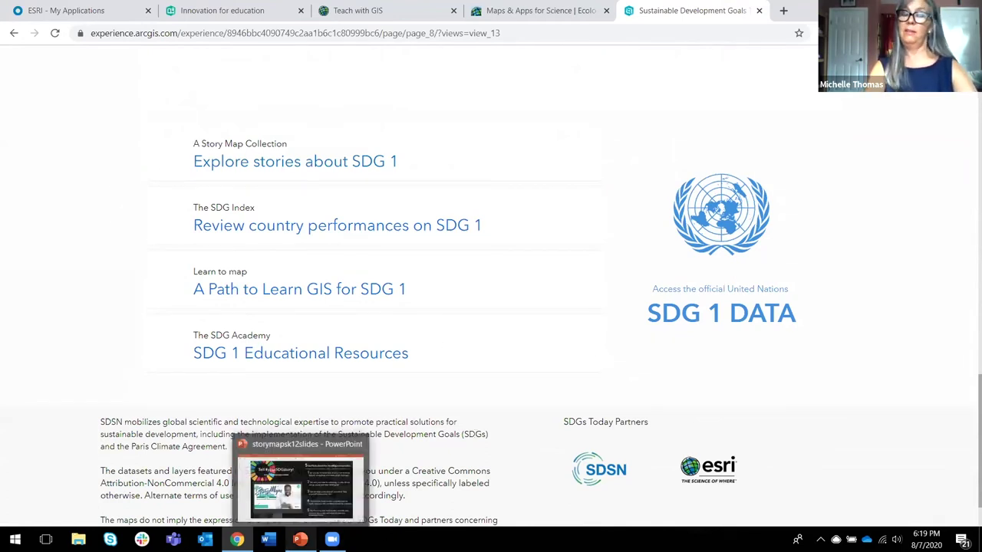
pyautogui.click(300, 472)
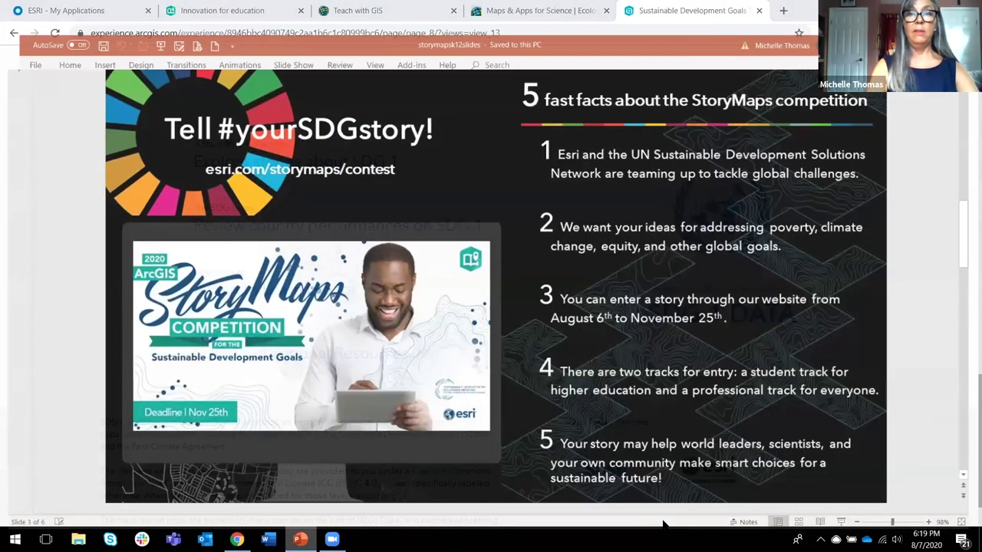